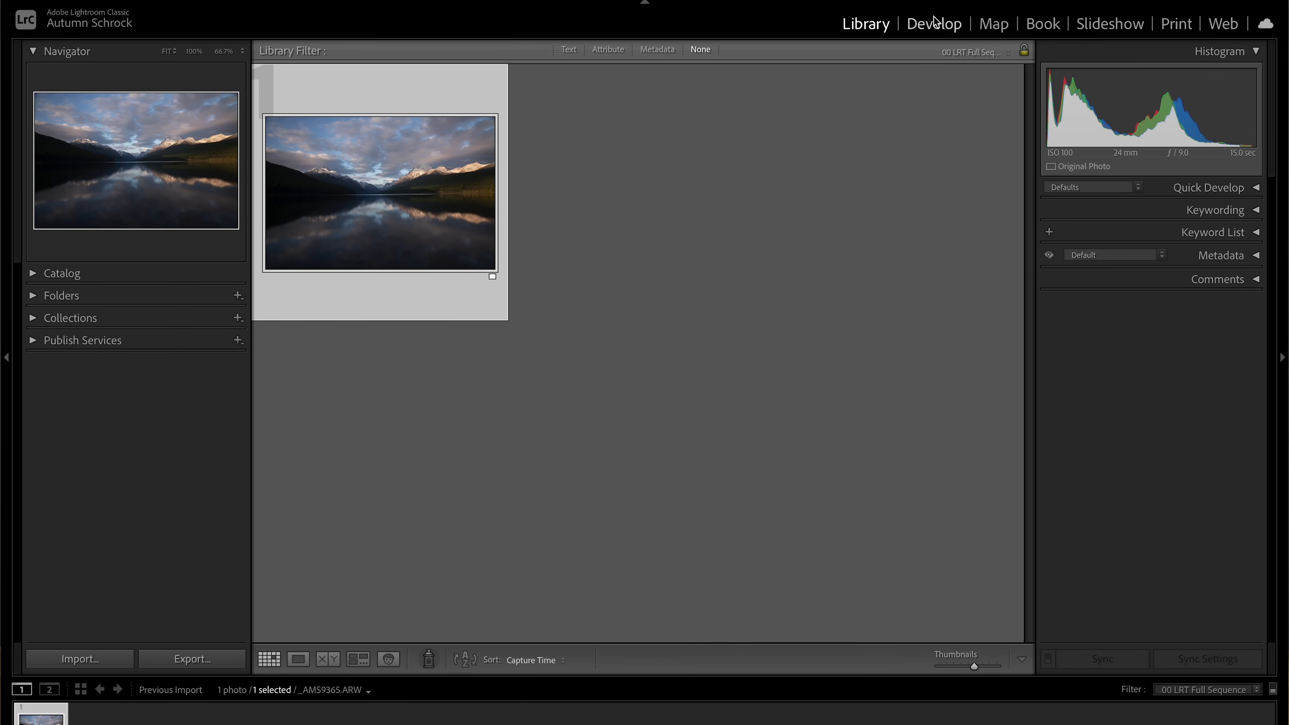
# - Open the lake photo for developing and inspect the mountains and shoreline at 100% zoom
pyautogui.click(937, 25)
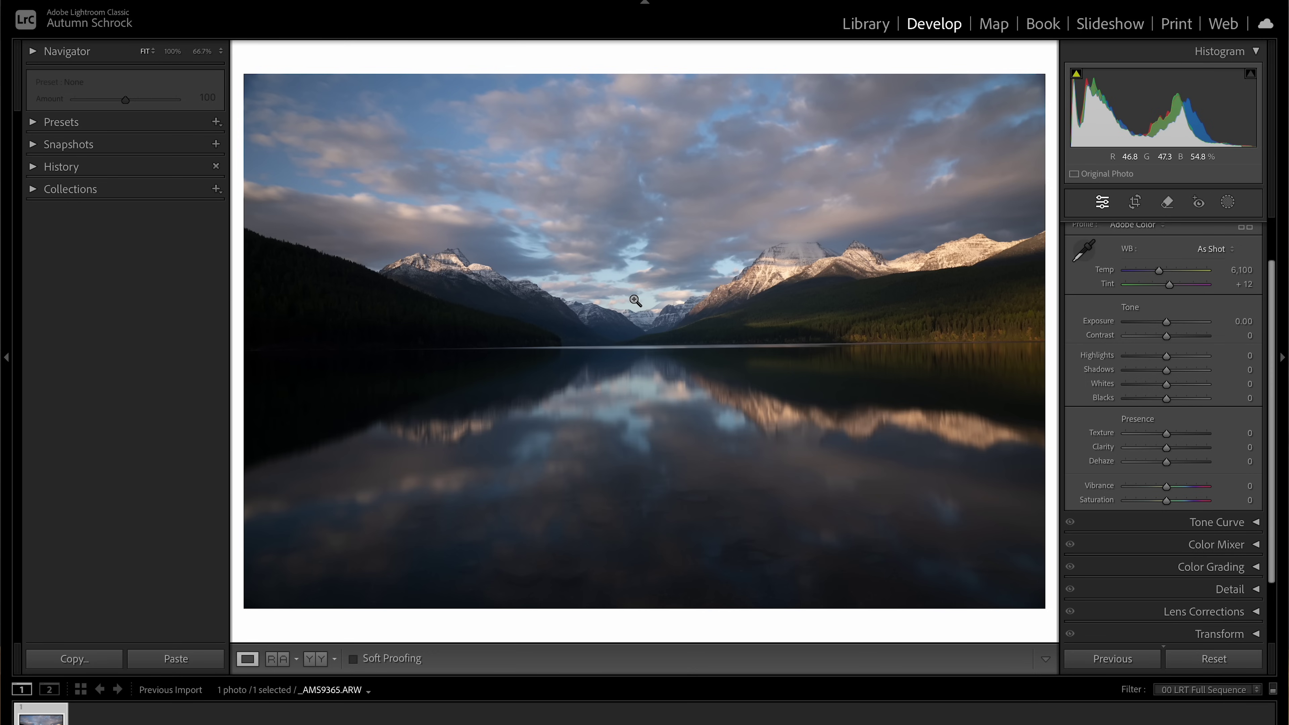
pyautogui.click(606, 329)
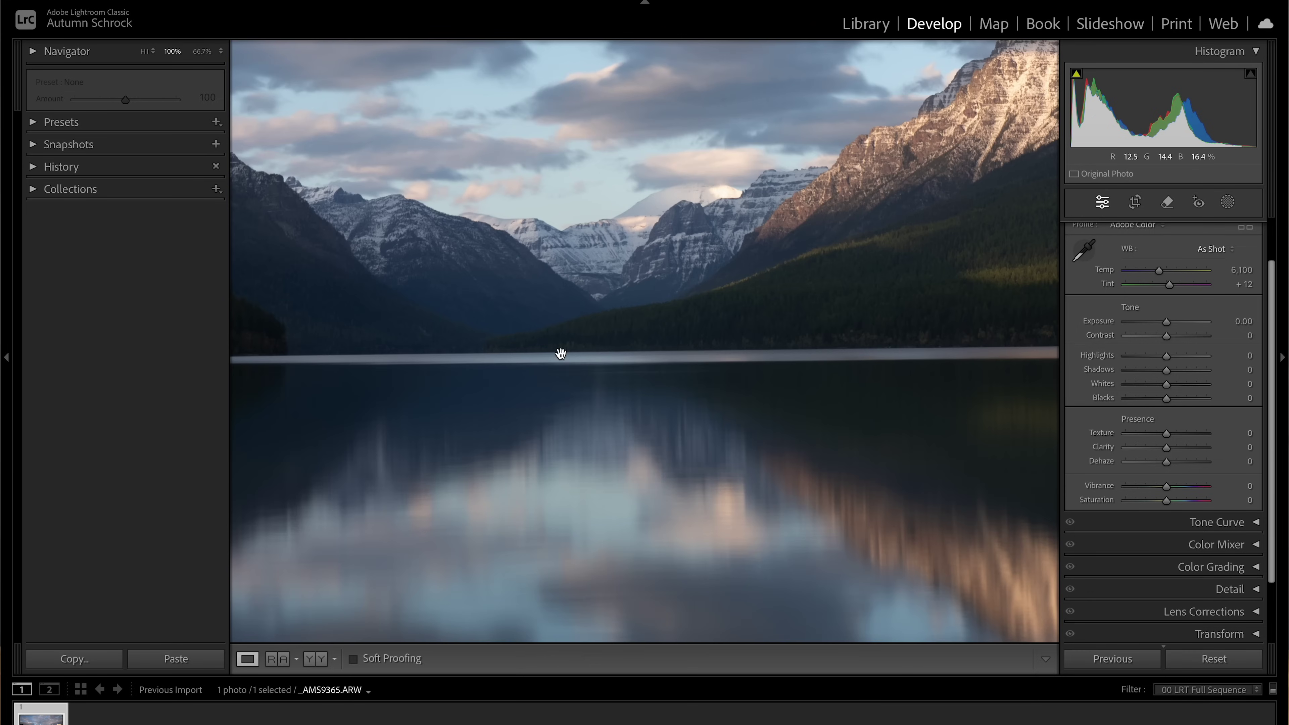
pyautogui.click(596, 322)
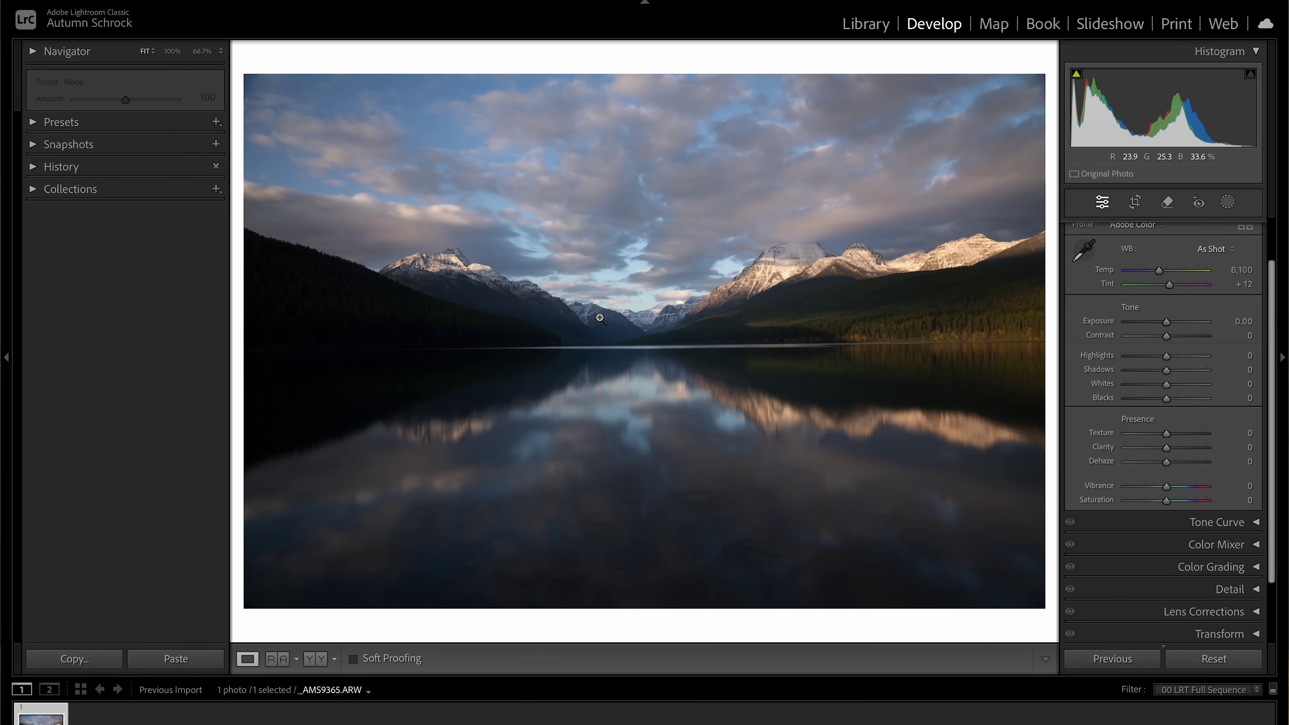
pyautogui.press('XF86MonBrightnessDown')
pyautogui.click(596, 271)
pyautogui.moveTo(595, 268); pyautogui.dragTo(492, 241)
pyautogui.click(613, 337)
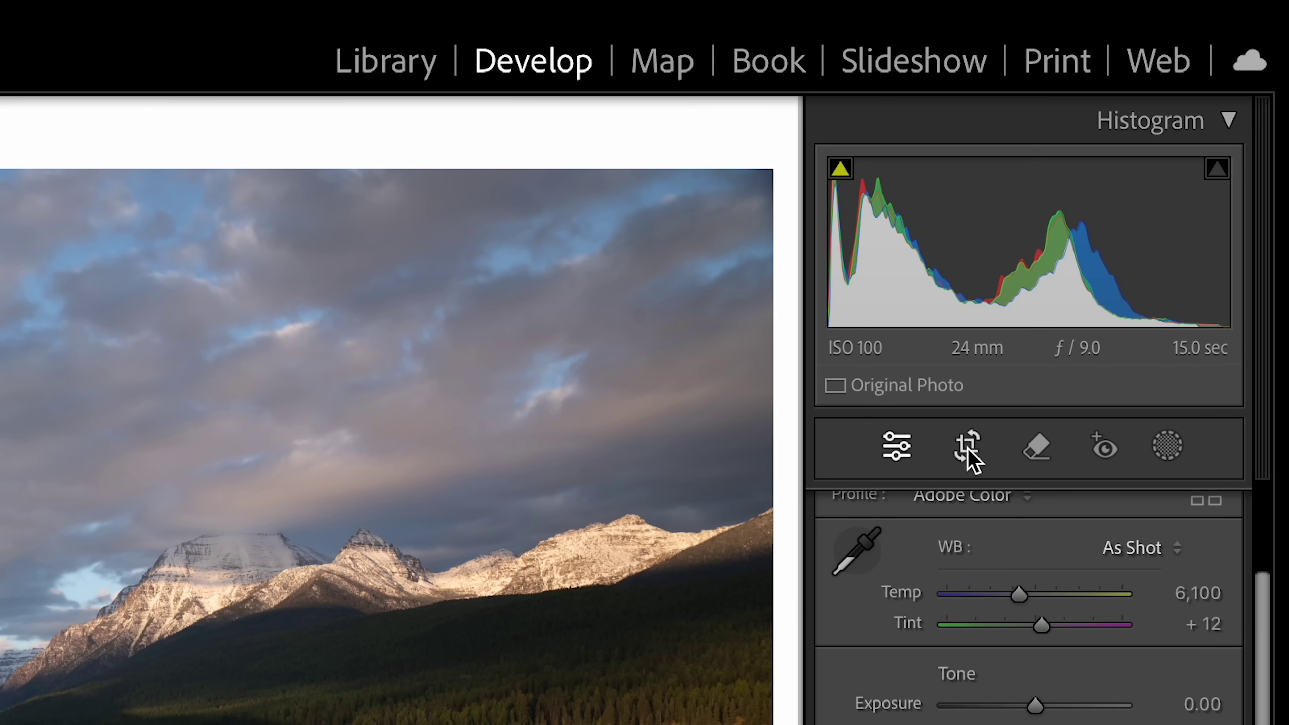
# - Straighten the photo by 0.67 degrees and crop it slightly tighter at the original aspect ratio
pyautogui.click(969, 452)
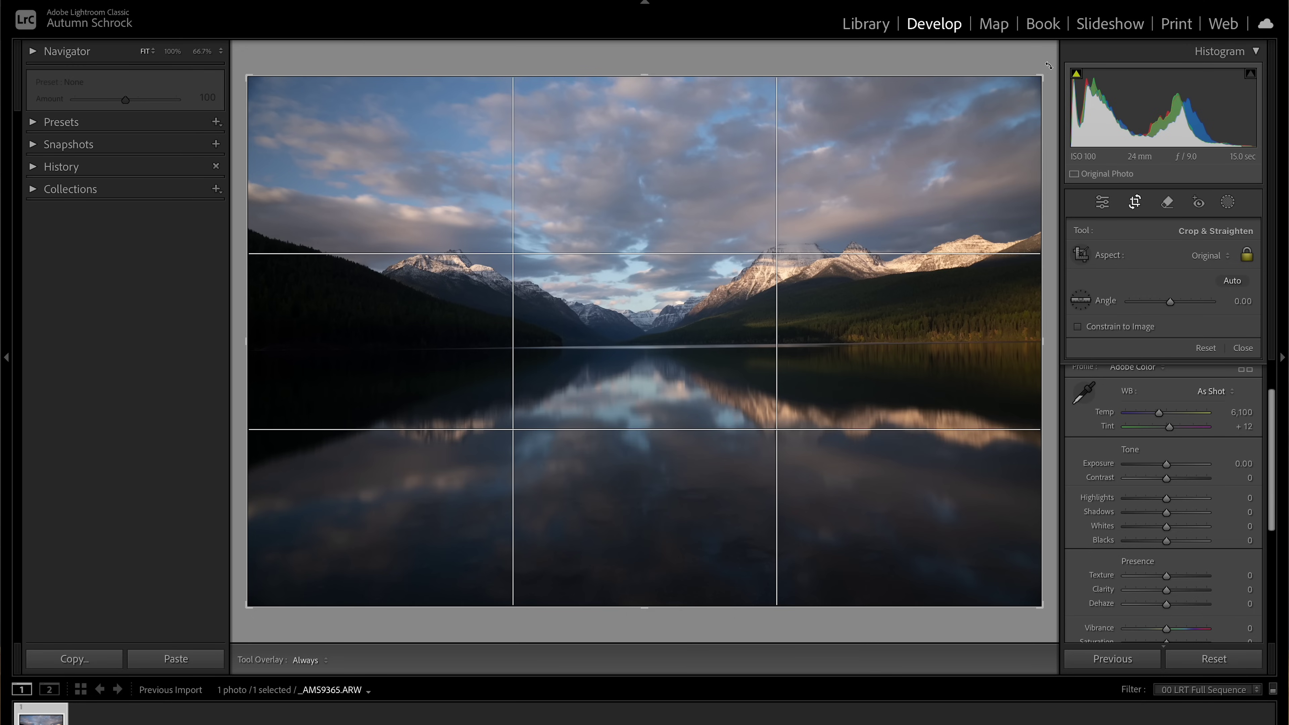
pyautogui.moveTo(1048, 61); pyautogui.dragTo(1056, 62)
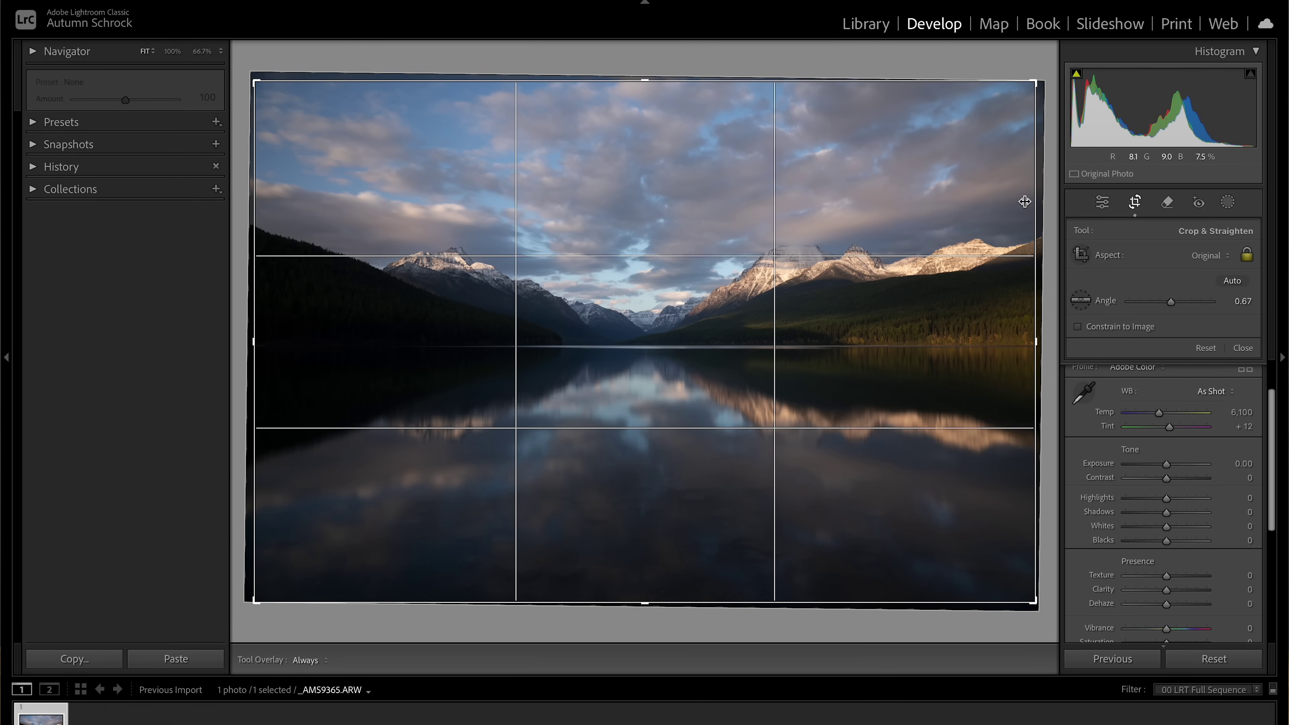
pyautogui.moveTo(1034, 81); pyautogui.dragTo(1028, 84)
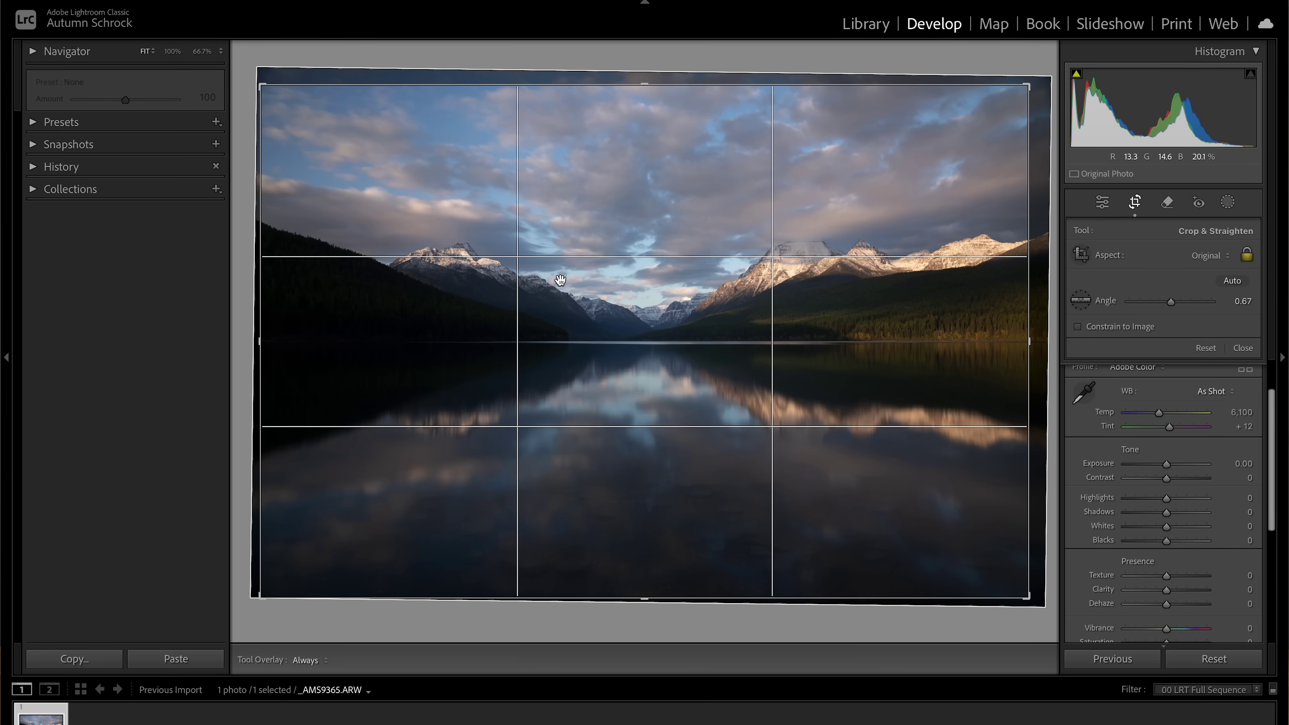
pyautogui.moveTo(1029, 342); pyautogui.dragTo(1015, 342)
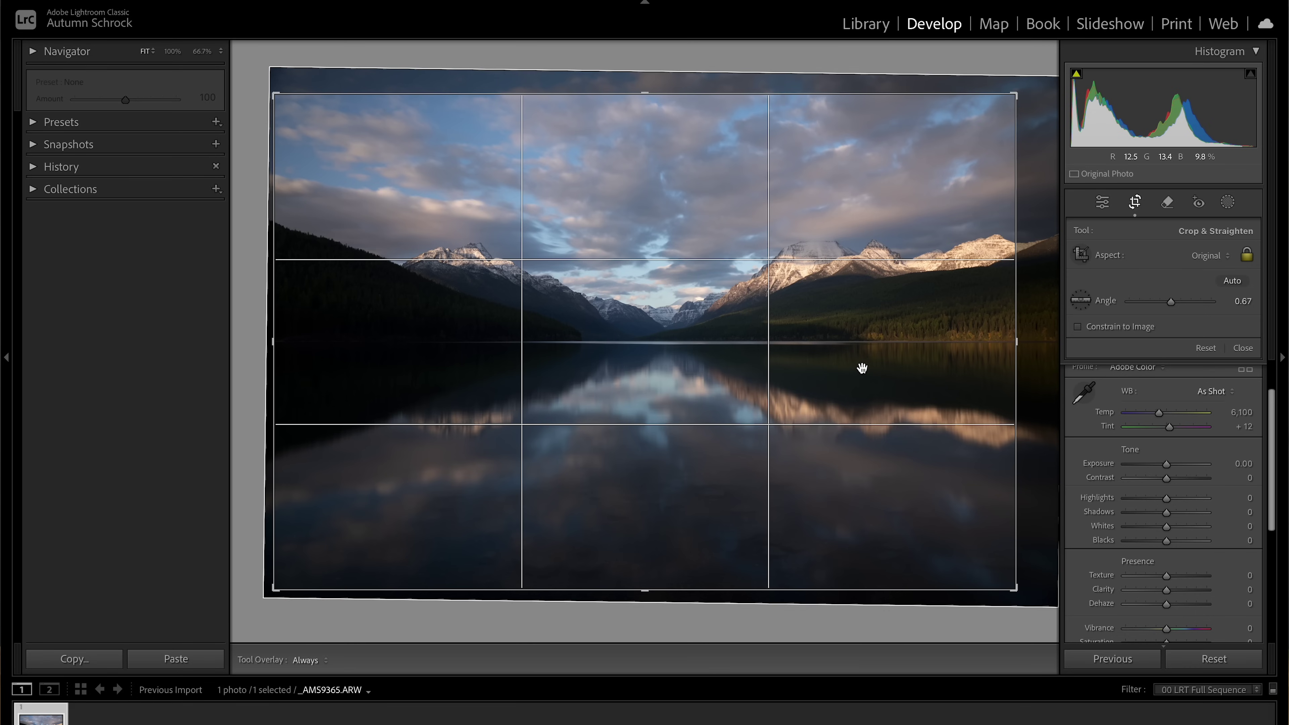
pyautogui.press('Return')
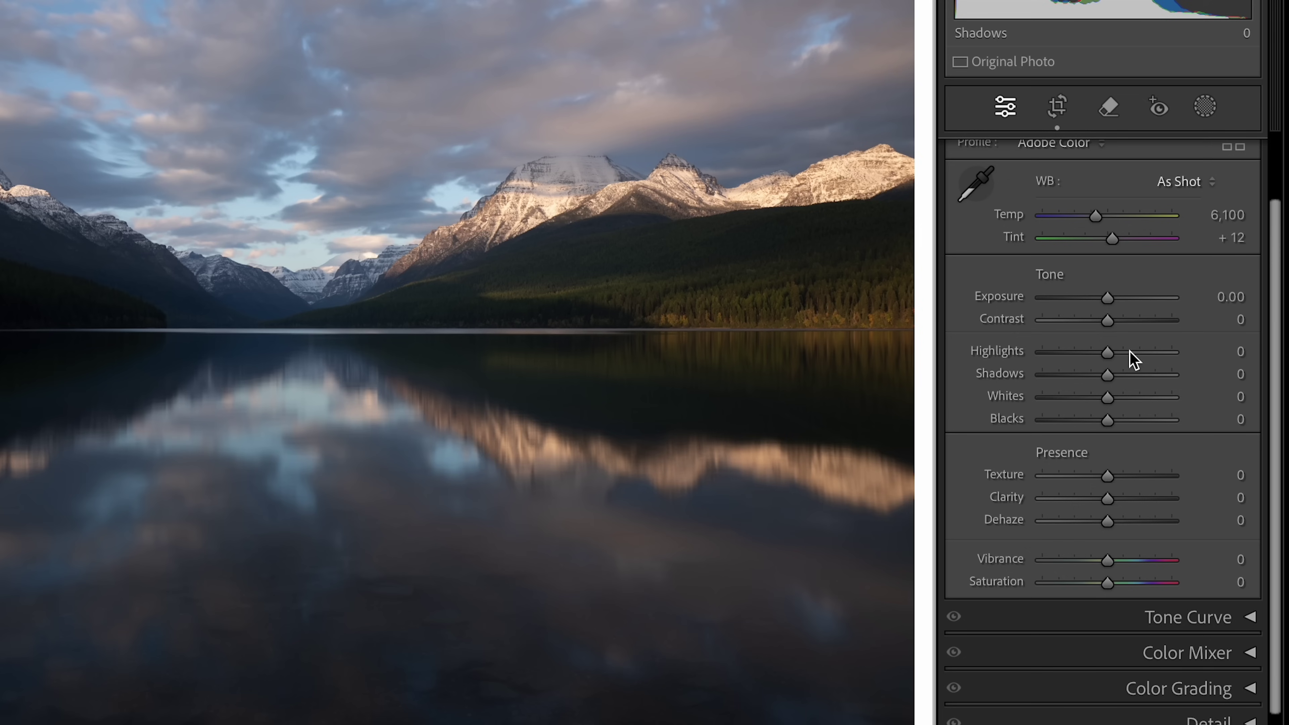
# - Warm the white balance by setting Temp to 7,304 and Tint to +40
pyautogui.moveTo(1280, 296); pyautogui.dragTo(1280, 230)
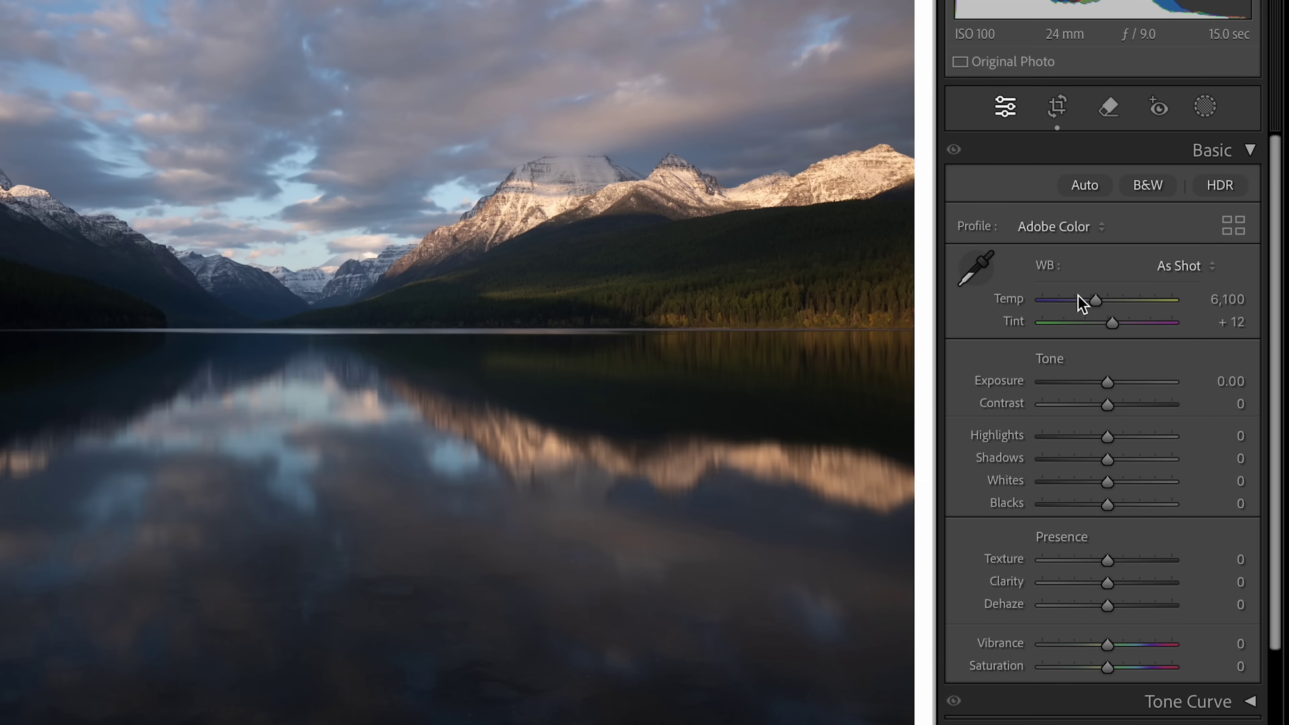
pyautogui.moveTo(1094, 298); pyautogui.dragTo(1096, 299)
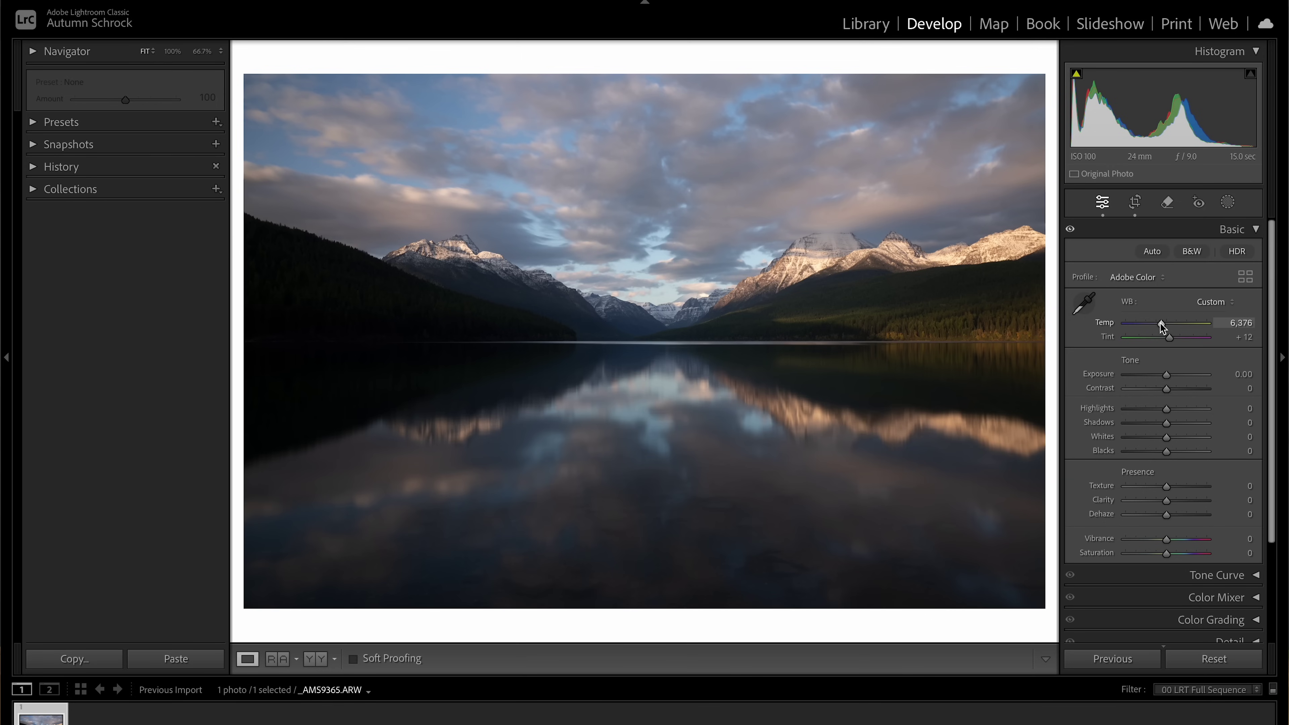
pyautogui.moveTo(1162, 328); pyautogui.dragTo(1172, 328)
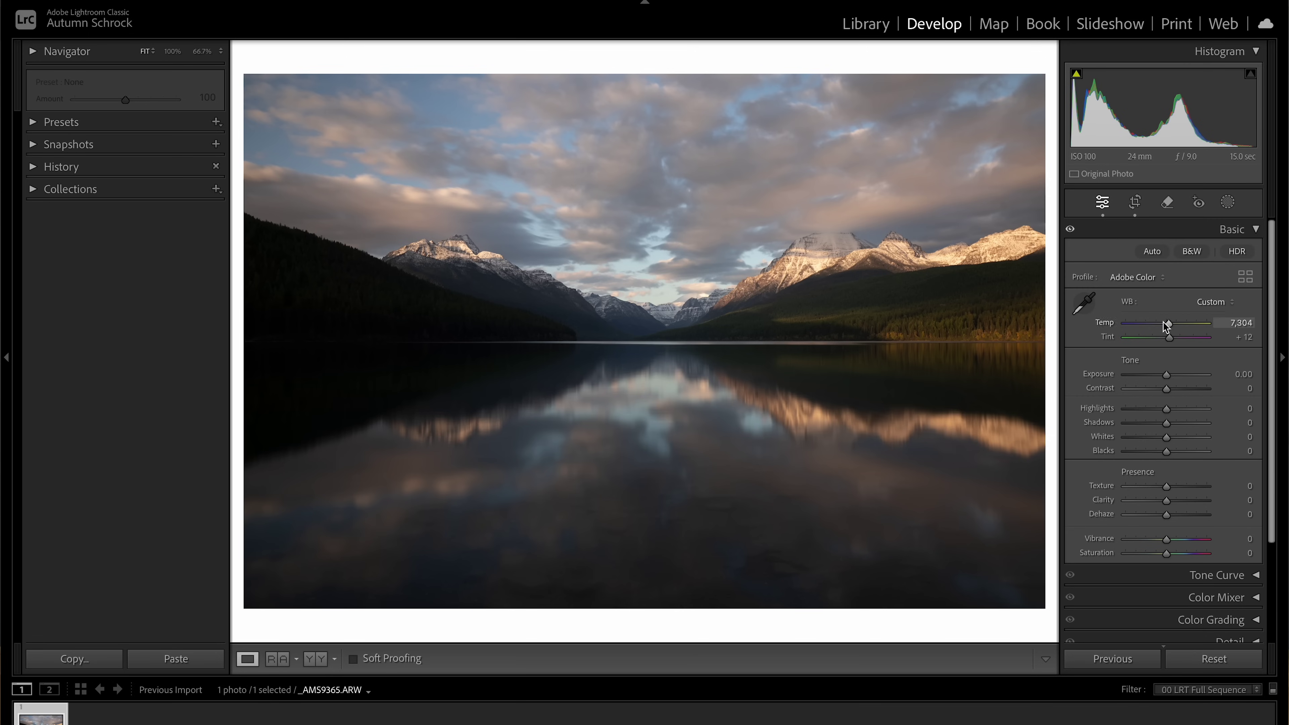
pyautogui.moveTo(1168, 340); pyautogui.dragTo(1177, 340)
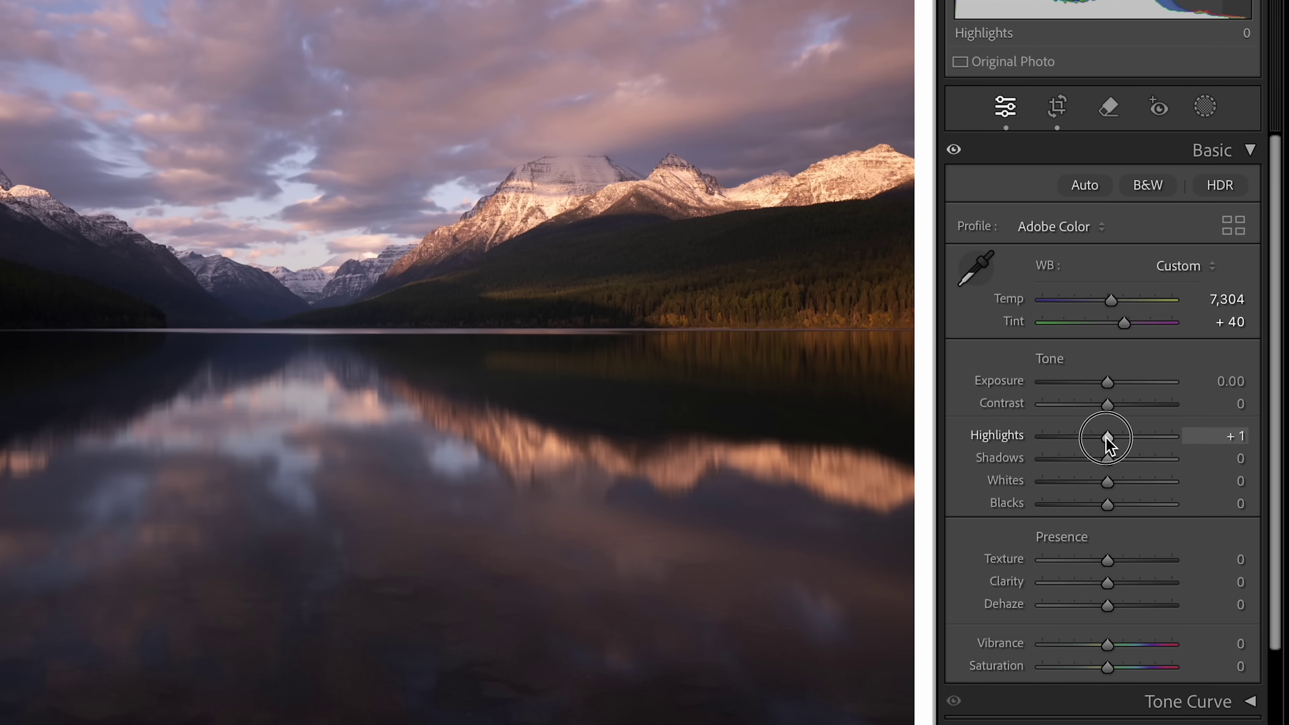
# - Set the photo's Highlights to -40 and Shadows to +57
pyautogui.moveTo(1105, 437); pyautogui.dragTo(1078, 435)
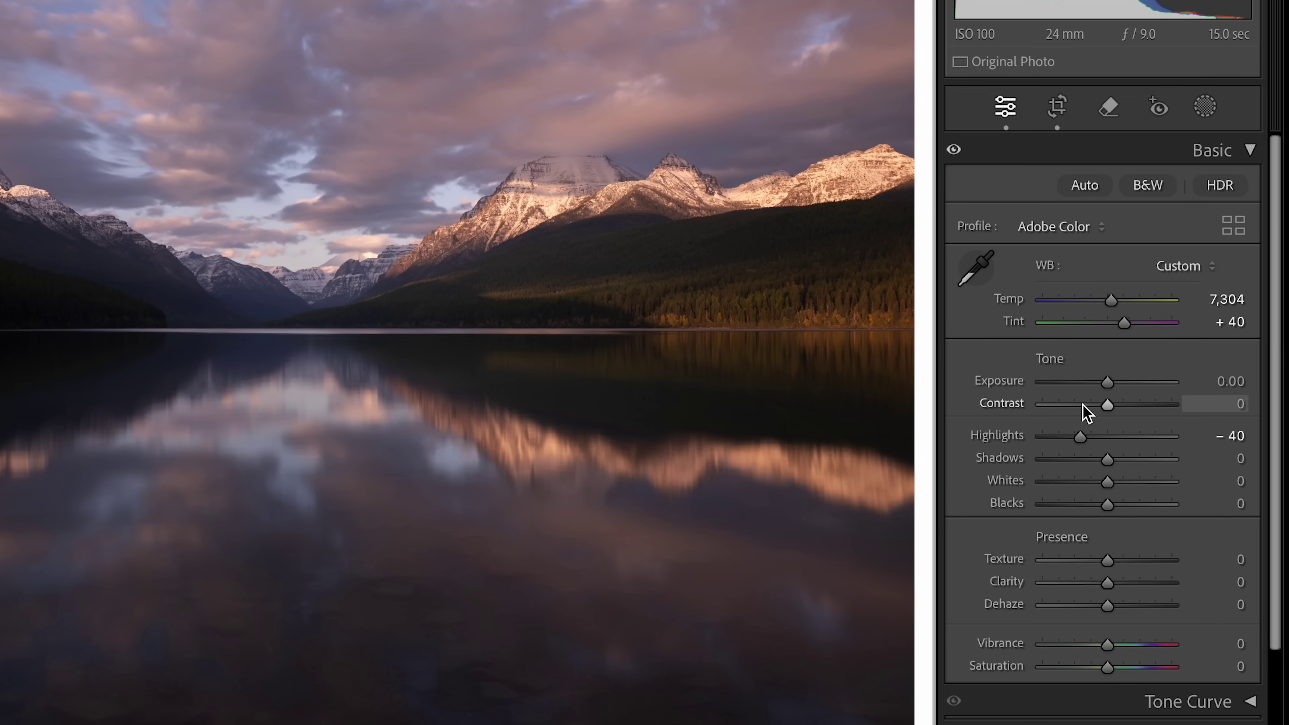
pyautogui.moveTo(1108, 459); pyautogui.dragTo(1133, 459)
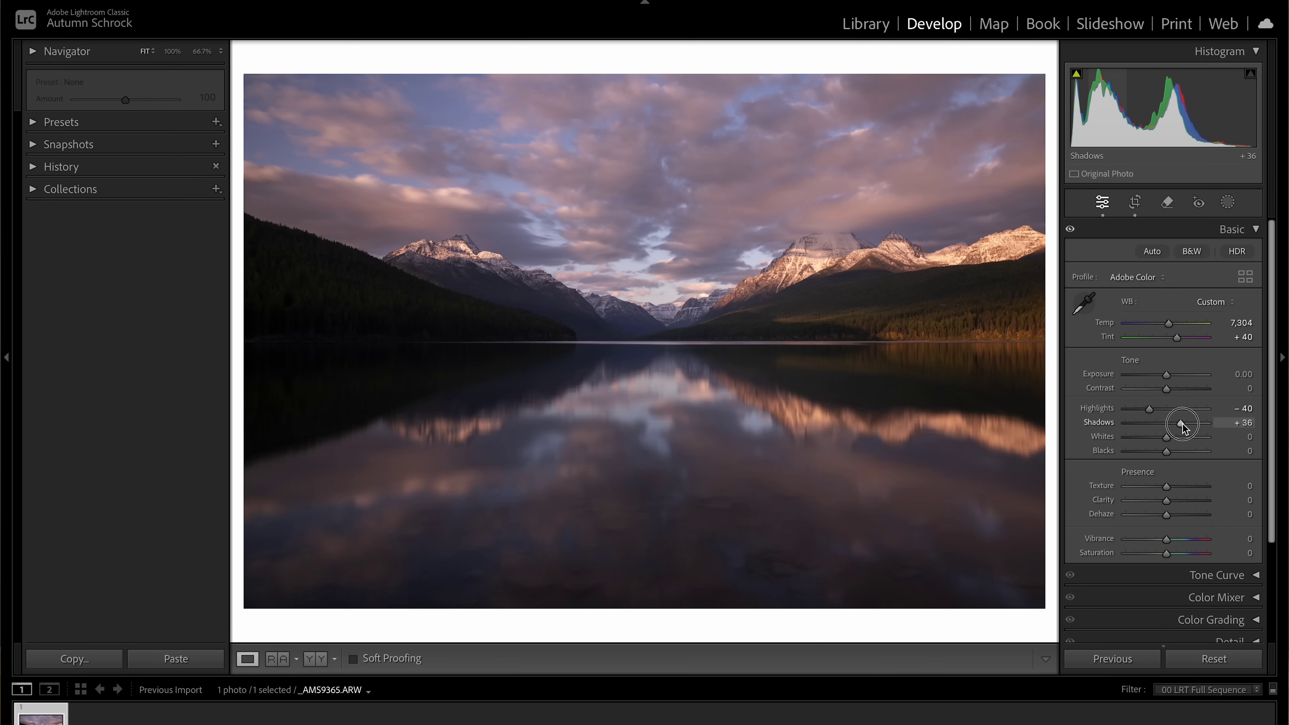
pyautogui.moveTo(1181, 424); pyautogui.dragTo(1191, 427)
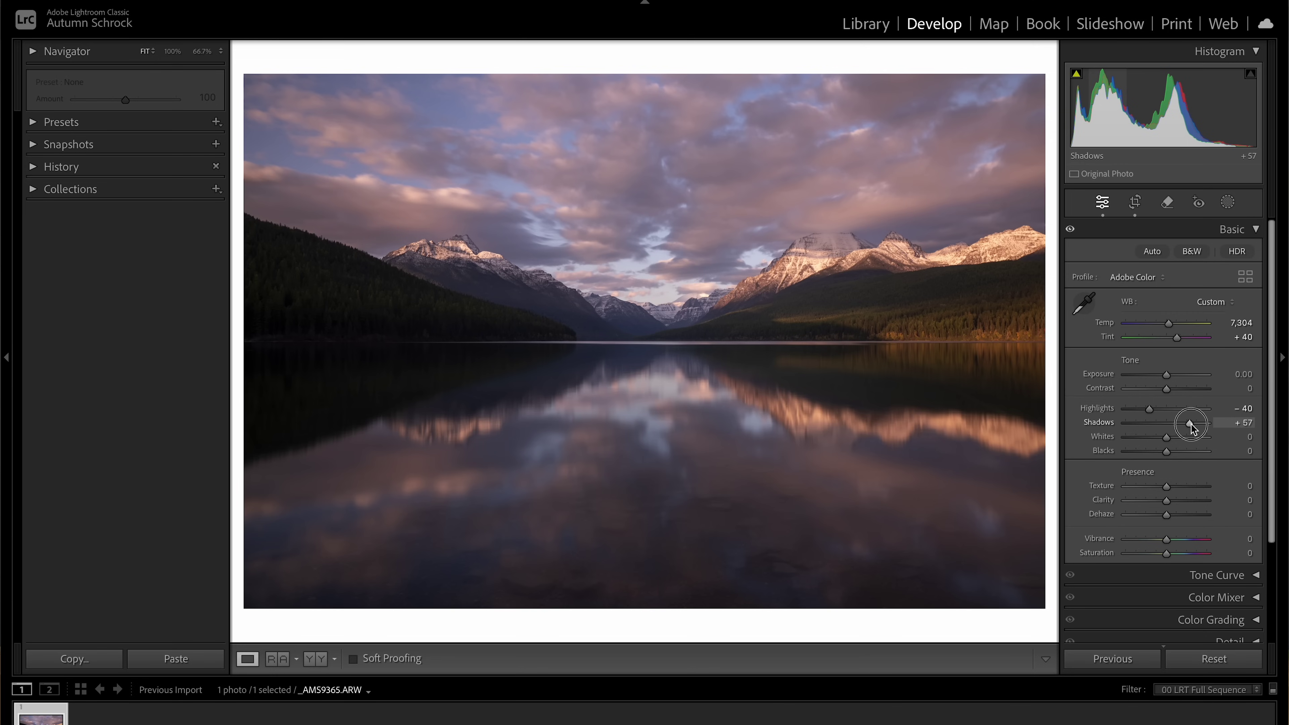
pyautogui.moveTo(1191, 424); pyautogui.dragTo(1191, 424)
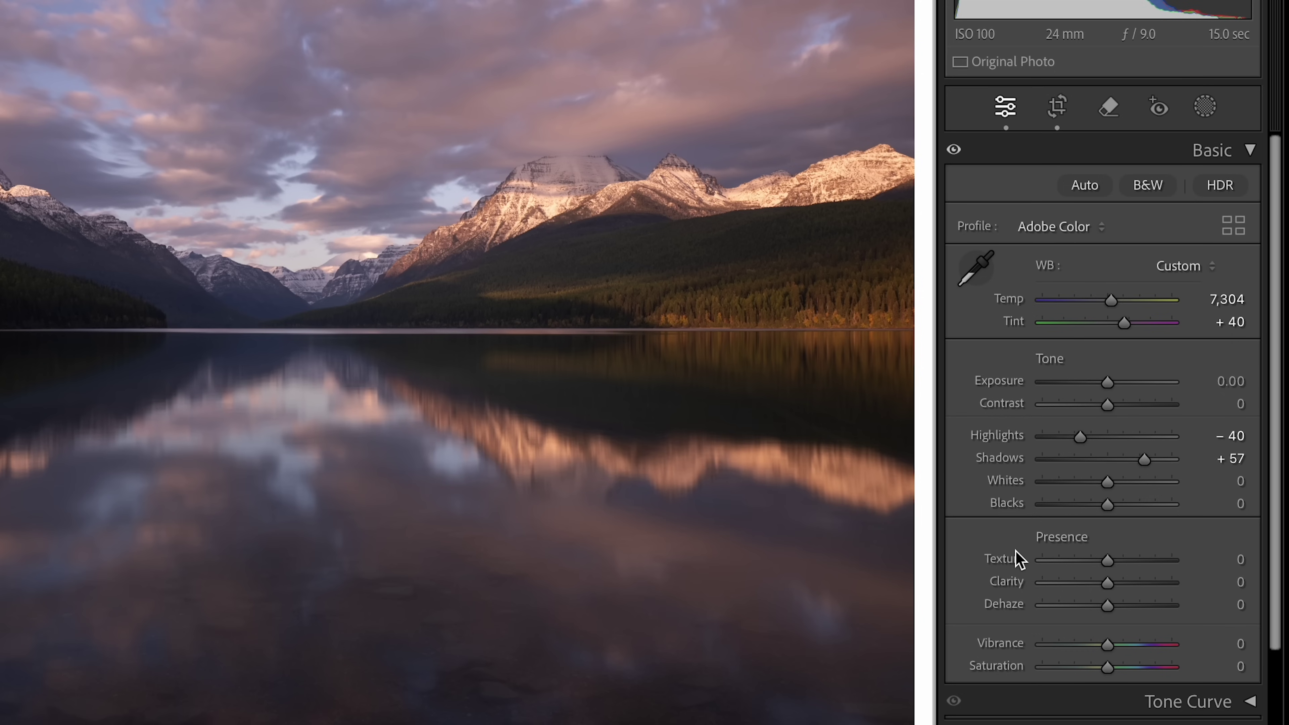
# - Preview Clarity at its +100 extreme and settle on +15
pyautogui.moveTo(1107, 583); pyautogui.dragTo(1110, 590)
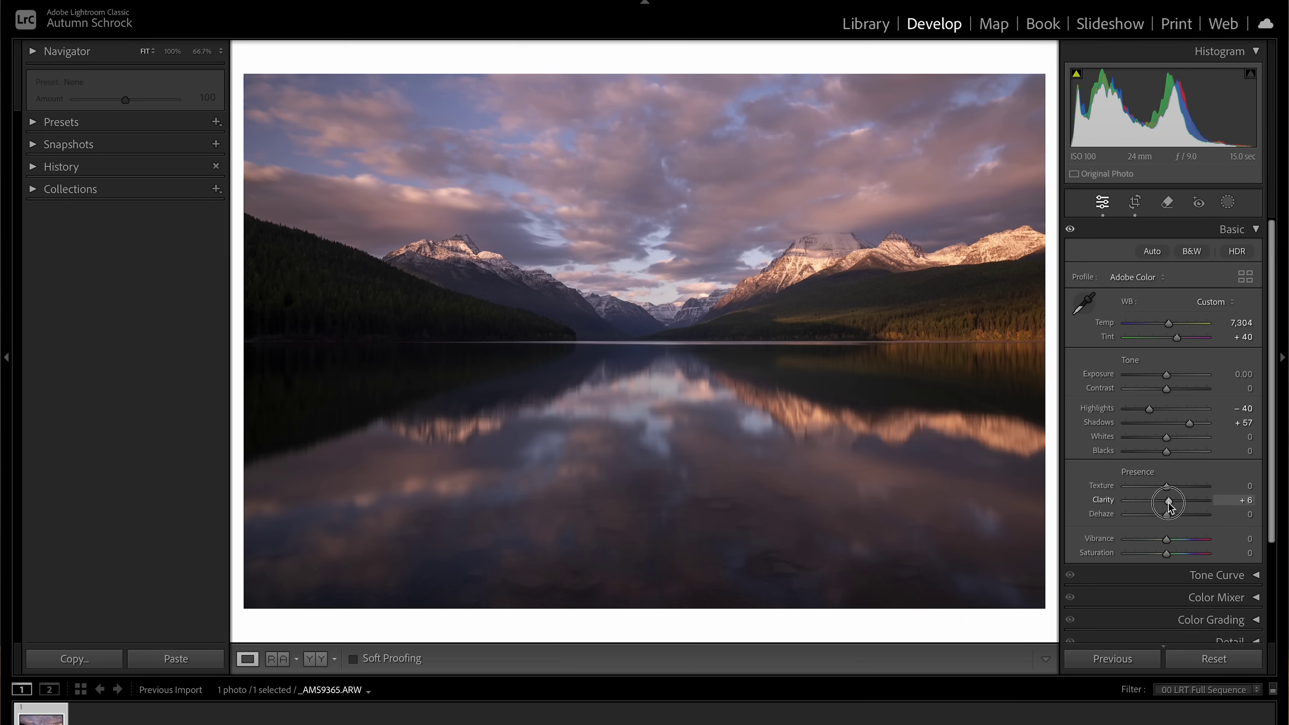
pyautogui.moveTo(1169, 504); pyautogui.dragTo(1227, 512)
pyautogui.click(1227, 508)
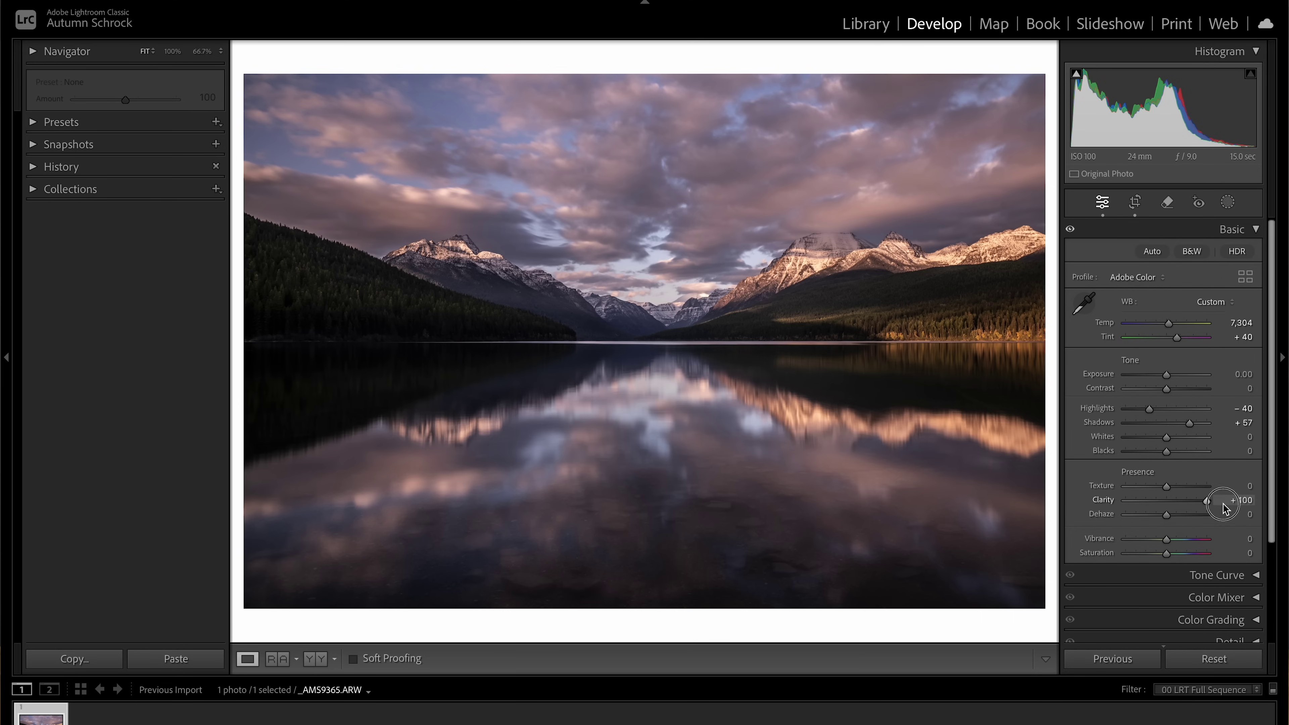
pyautogui.moveTo(1224, 507); pyautogui.dragTo(1172, 504)
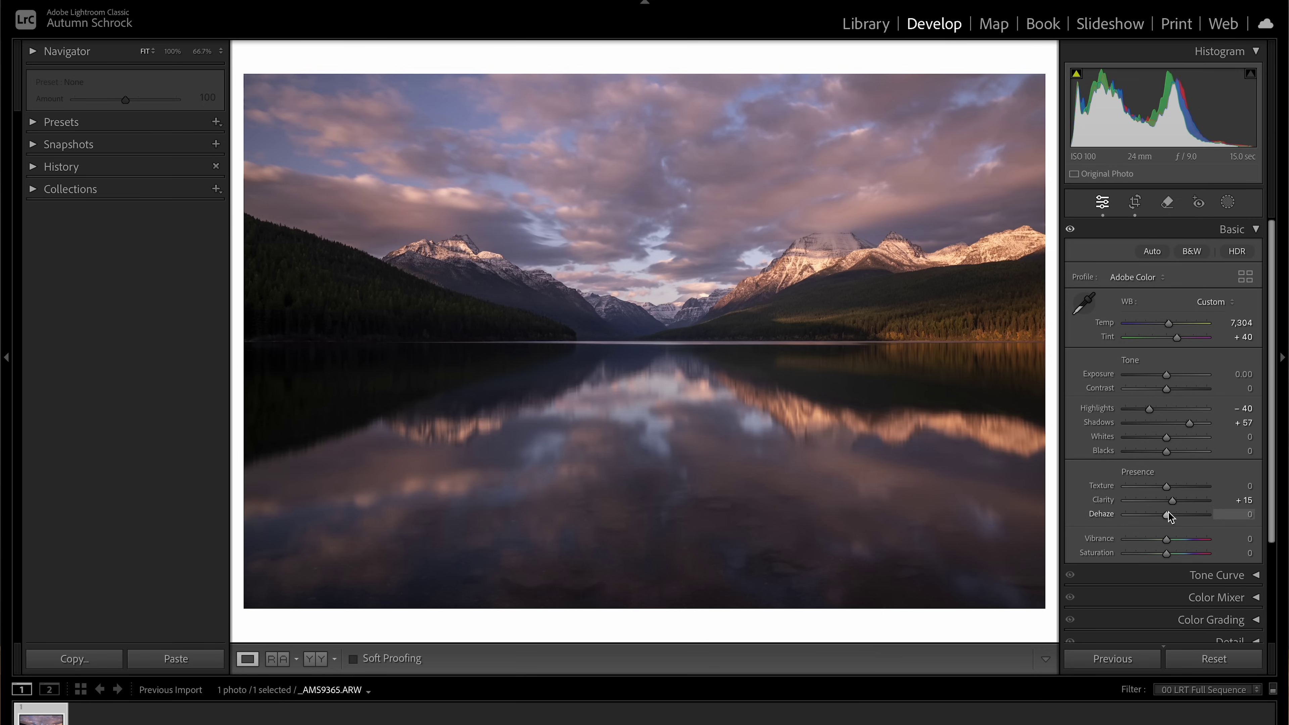
pyautogui.moveTo(1167, 515); pyautogui.dragTo(1167, 517)
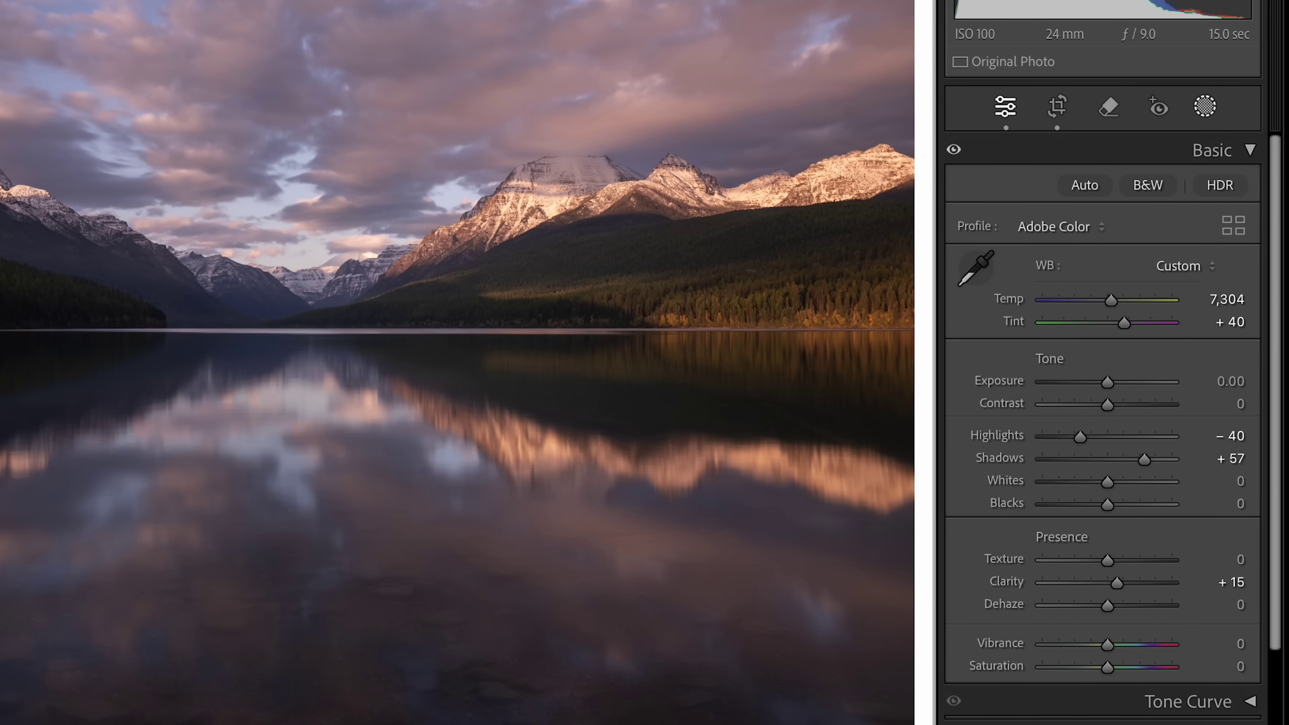
# - Create a brush mask with size 8, flow 100 and density 100, painting over the dark left hillside and its reflection
pyautogui.hotkey('shift', 'w')
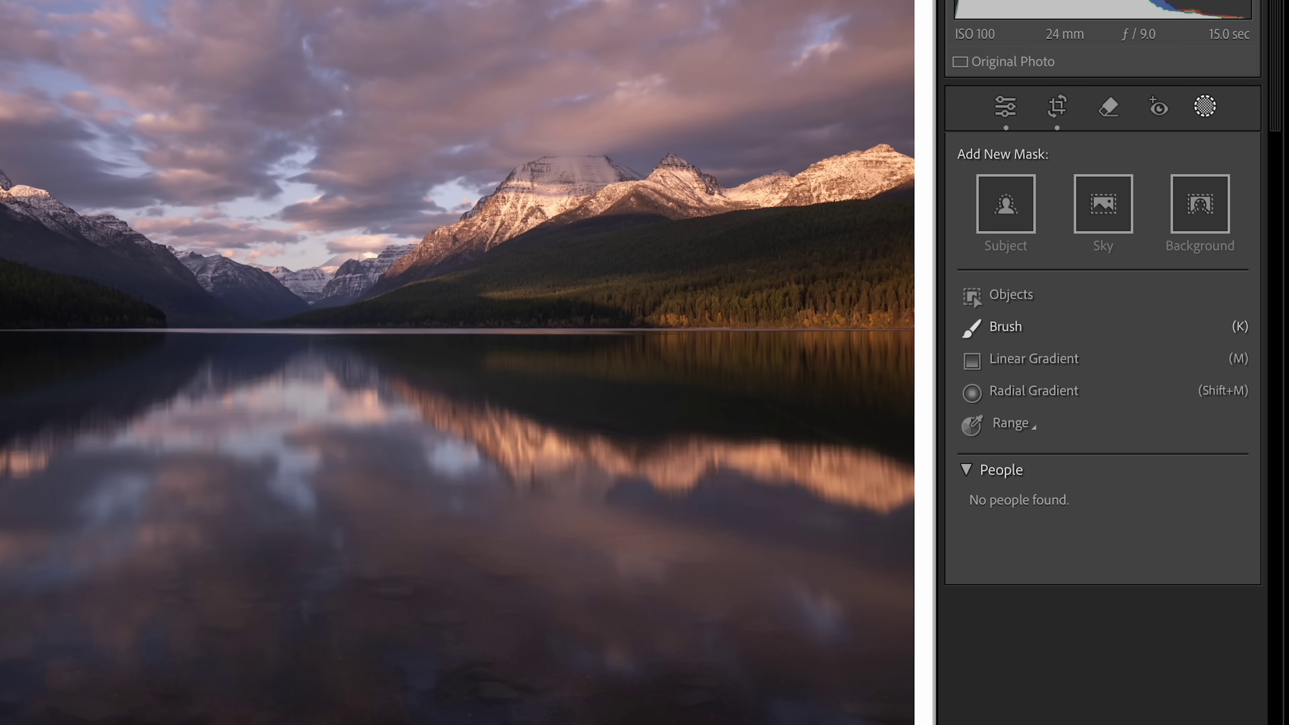
pyautogui.click(1005, 326)
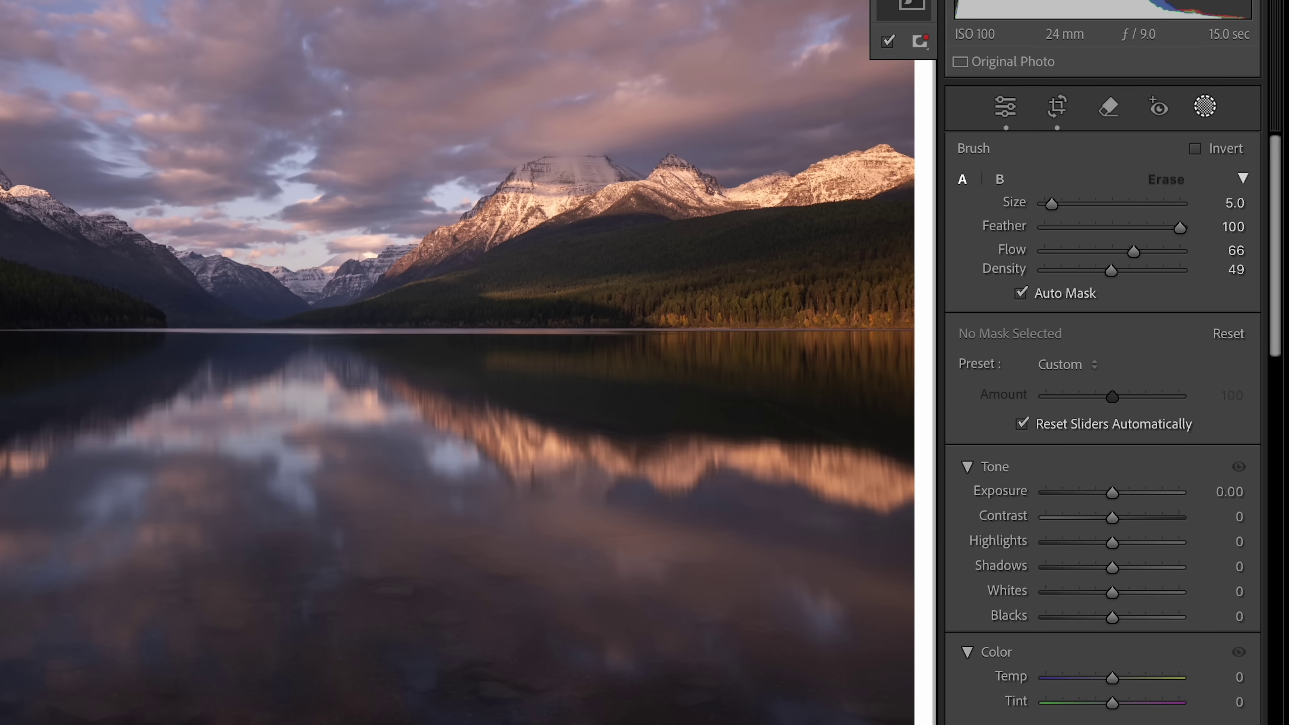
pyautogui.moveTo(1135, 251); pyautogui.dragTo(1183, 250)
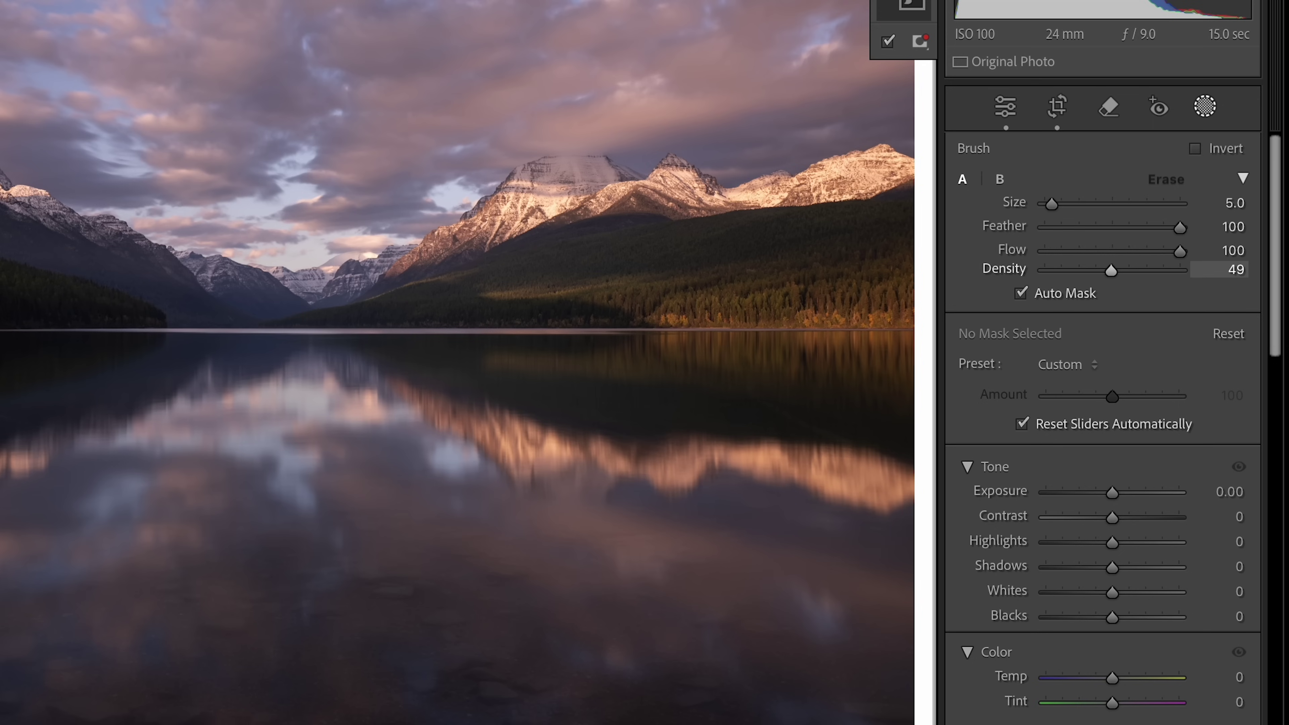
pyautogui.moveTo(1111, 271); pyautogui.dragTo(1181, 270)
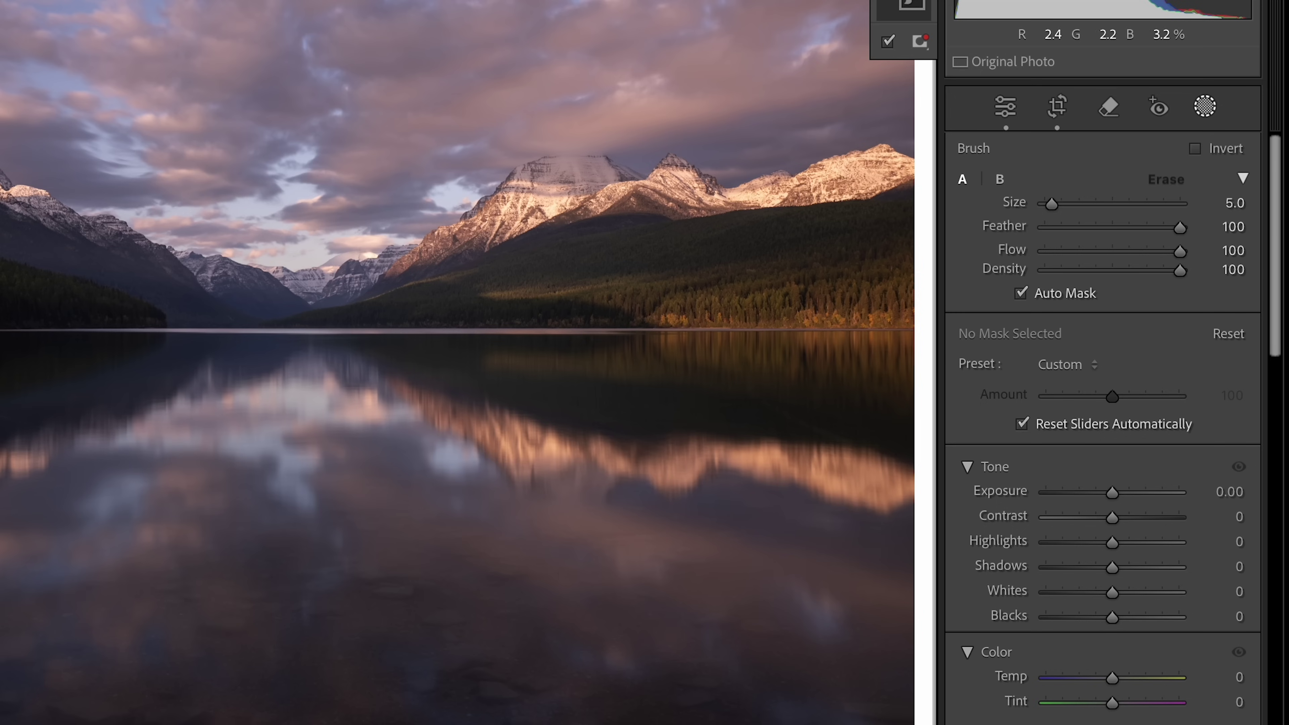
pyautogui.press(']')
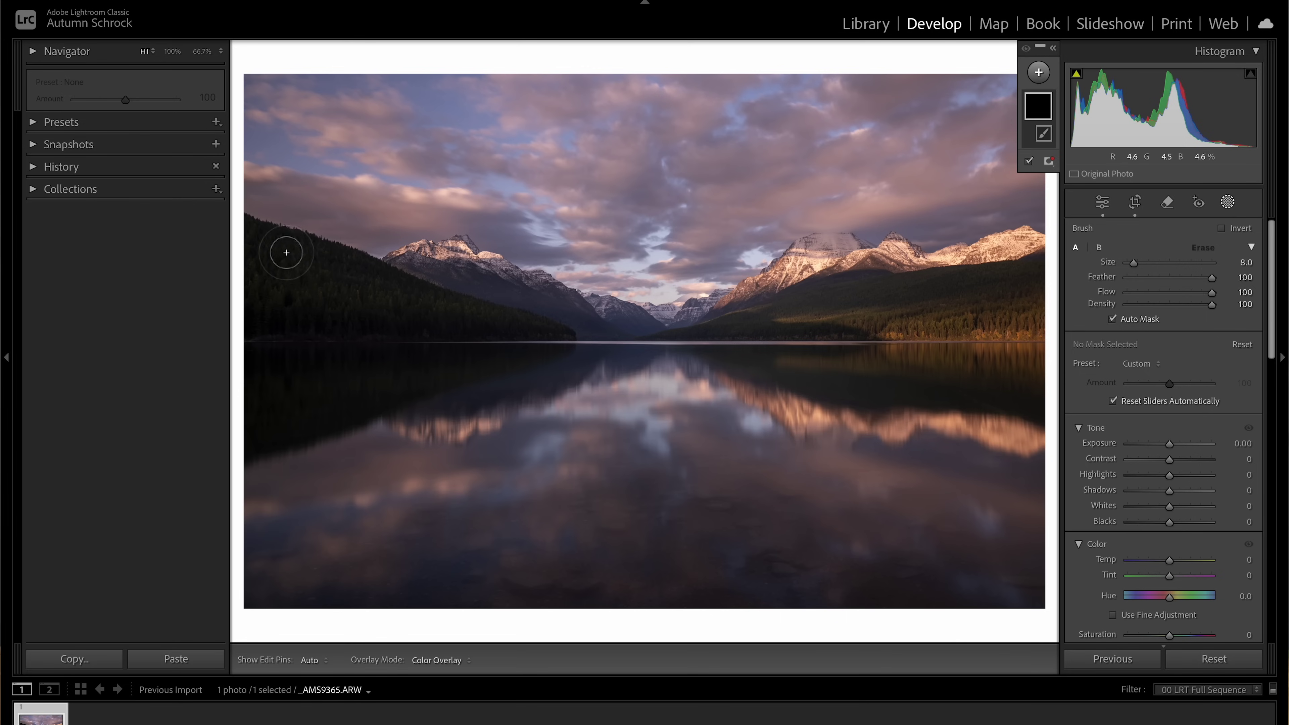
pyautogui.moveTo(269, 243)
pyautogui.mouseDown()
pyautogui.moveTo(245, 216)
pyautogui.moveTo(371, 272)
pyautogui.moveTo(330, 249)
pyautogui.moveTo(370, 270)
pyautogui.moveTo(243, 235)
pyautogui.moveTo(256, 289)
pyautogui.moveTo(407, 295)
pyautogui.moveTo(386, 281)
pyautogui.moveTo(481, 323)
pyautogui.moveTo(457, 322)
pyautogui.moveTo(488, 330)
pyautogui.moveTo(443, 313)
pyautogui.moveTo(518, 335)
pyautogui.moveTo(492, 332)
pyautogui.moveTo(240, 453)
pyautogui.moveTo(261, 403)
pyautogui.moveTo(233, 323)
pyautogui.moveTo(263, 298)
pyautogui.moveTo(301, 397)
pyautogui.moveTo(274, 402)
pyautogui.moveTo(354, 340)
pyautogui.moveTo(393, 344)
pyautogui.moveTo(376, 367)
pyautogui.moveTo(405, 355)
pyautogui.moveTo(408, 338)
pyautogui.moveTo(288, 324)
pyautogui.moveTo(337, 322)
pyautogui.moveTo(340, 285)
pyautogui.moveTo(280, 273)
pyautogui.moveTo(267, 327)
pyautogui.moveTo(412, 339)
pyautogui.mouseUp()
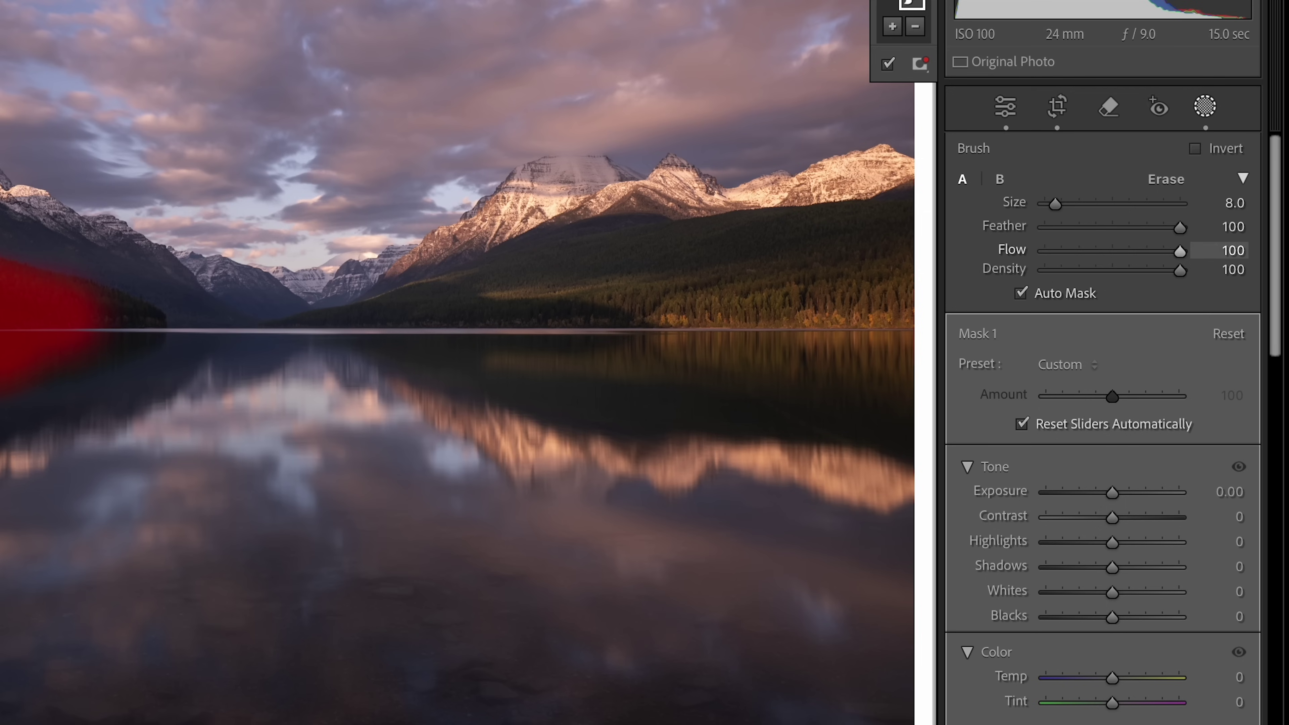
# - Test the mask brush at flow 33 and density 100 with a stroke across the clouds, and undo the stroke
pyautogui.moveTo(1180, 250); pyautogui.dragTo(1150, 250)
pyautogui.moveTo(1228, 269); pyautogui.dragTo(1205, 269)
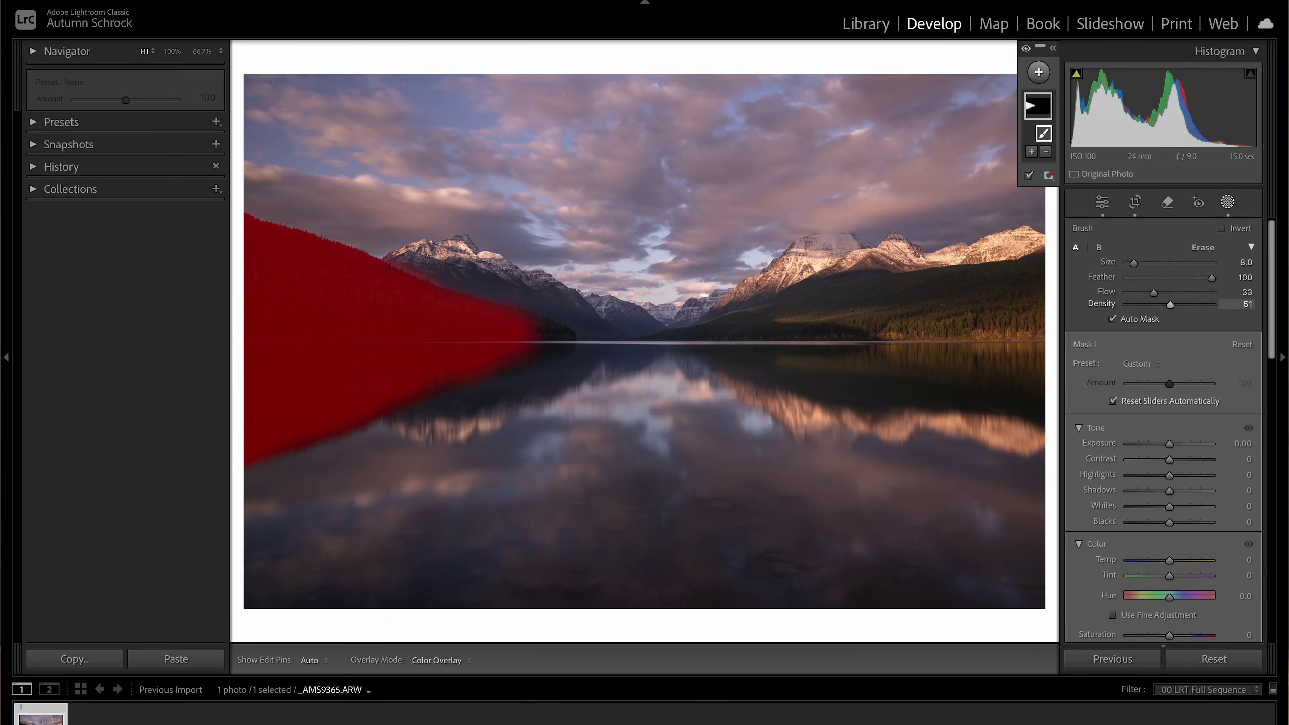
pyautogui.moveTo(1246, 304); pyautogui.dragTo(1283, 305)
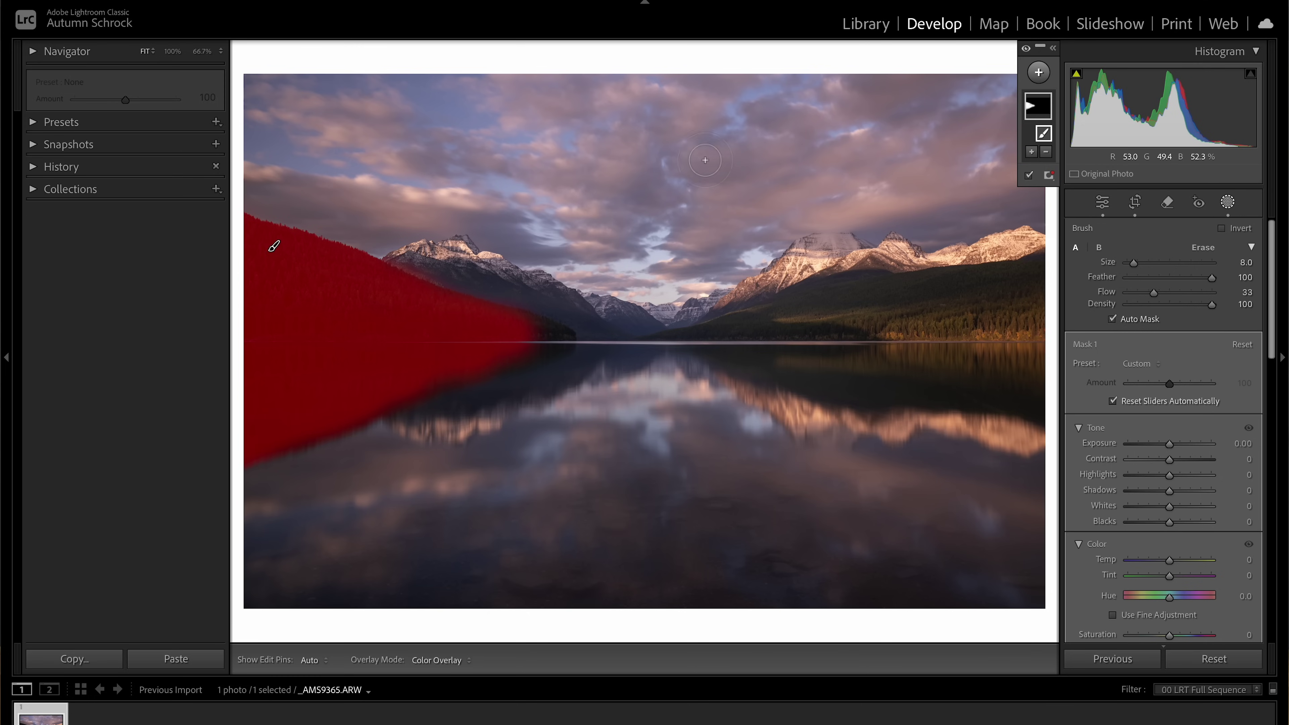
pyautogui.press('h')
pyautogui.press('h')
pyautogui.moveTo(706, 158); pyautogui.dragTo(673, 213)
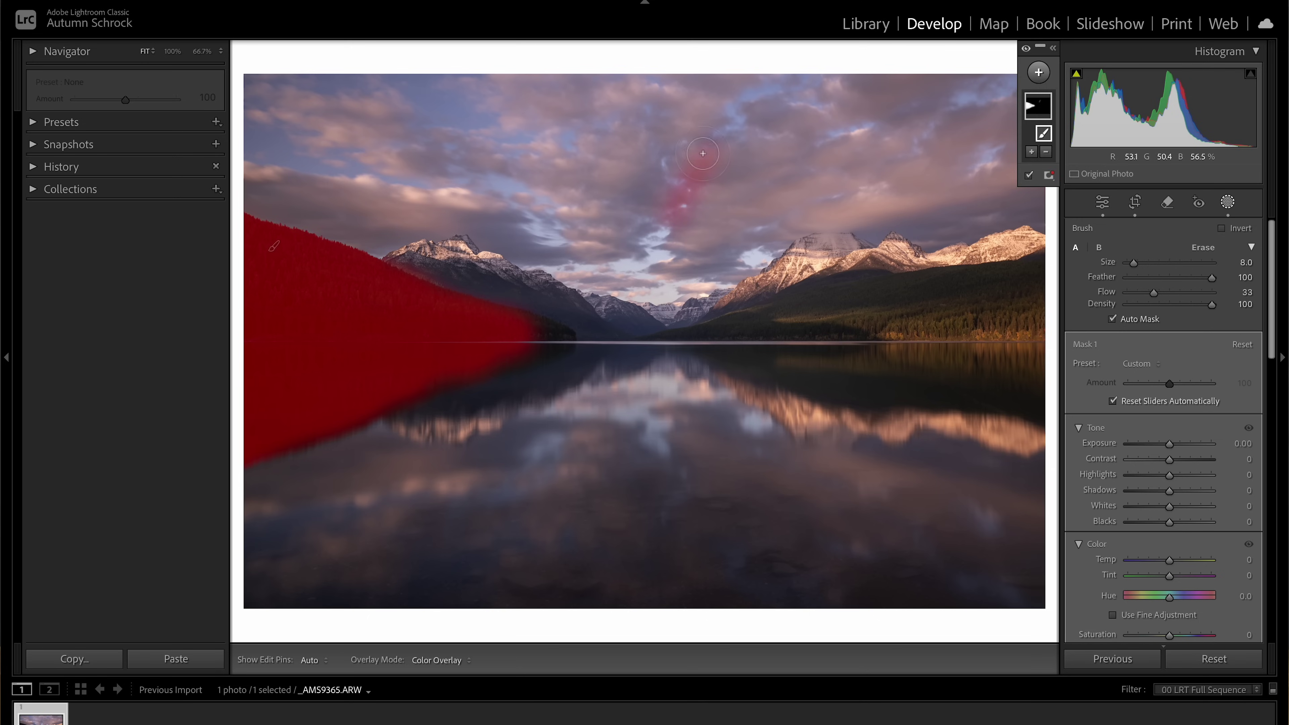
pyautogui.press('h')
pyautogui.press('h')
pyautogui.press('h')
pyautogui.press('h')
pyautogui.hotkey('ctrl', 'z')
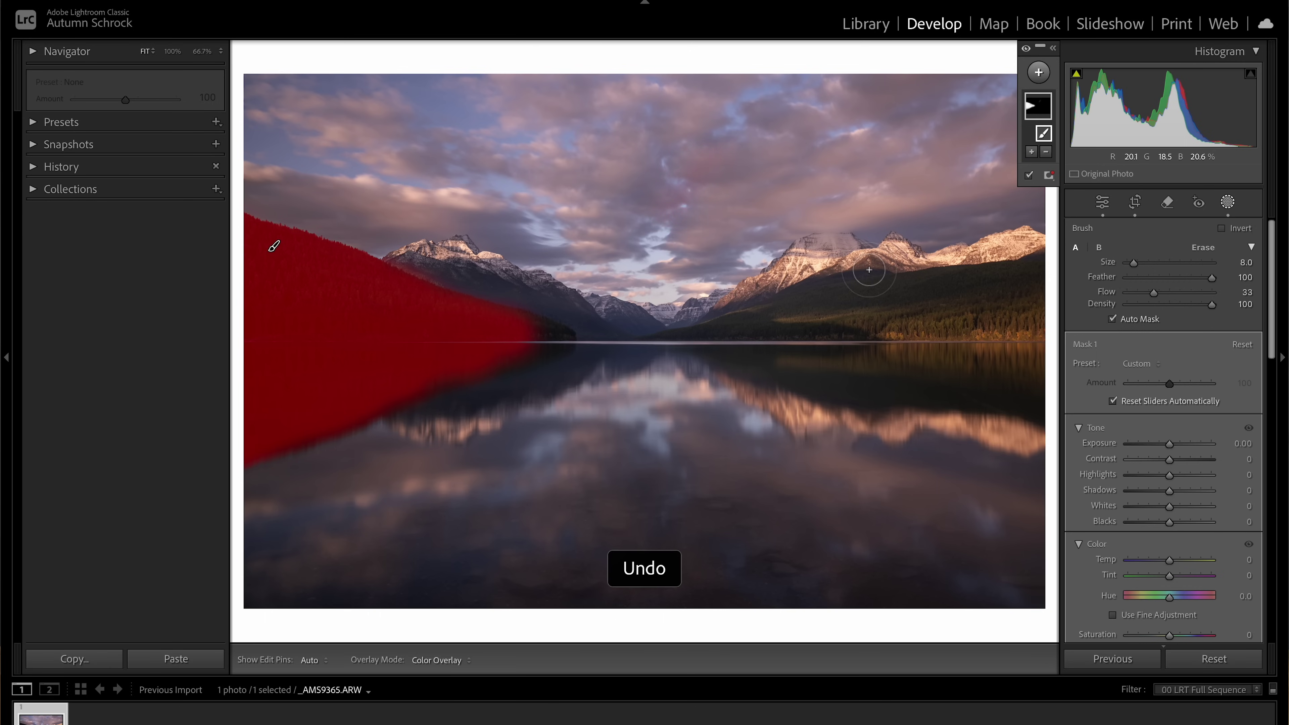
pyautogui.hotkey('ctrl', 'z')
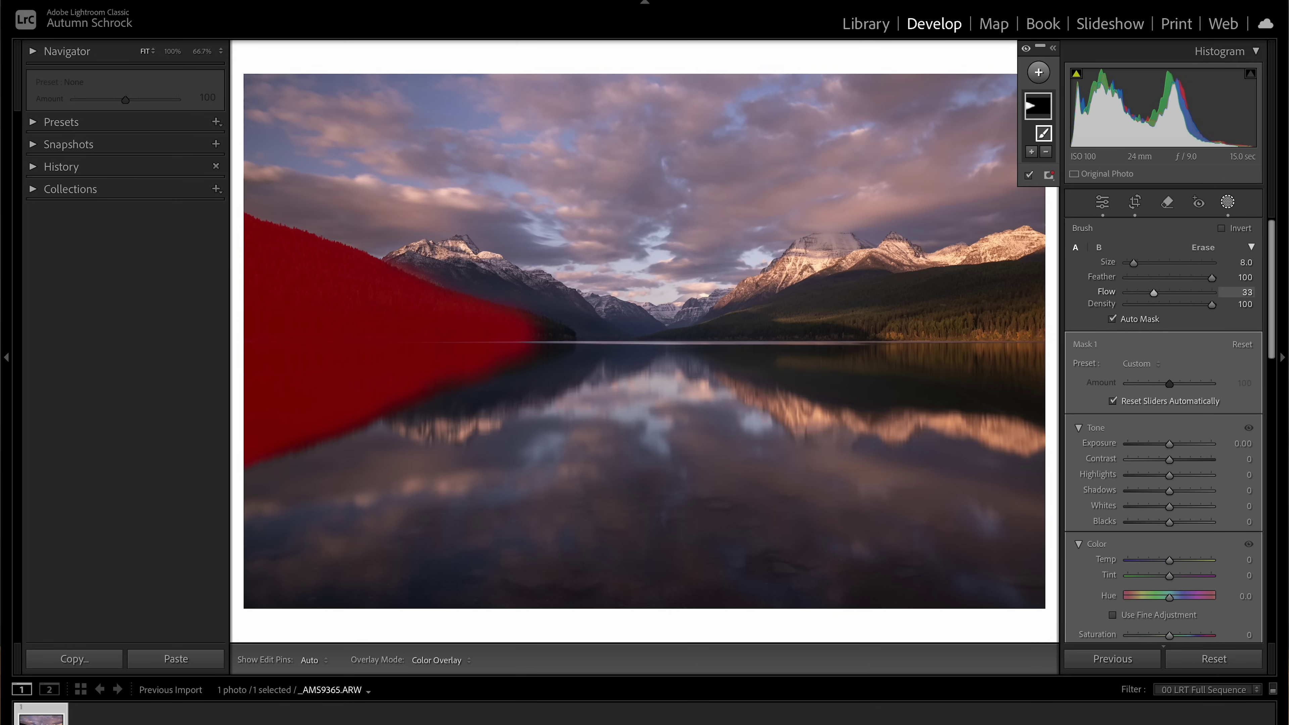
# - Set the brush flow to 63 and raise the hillside mask's Shadows to 23
pyautogui.moveTo(1173, 293); pyautogui.dragTo(1180, 292)
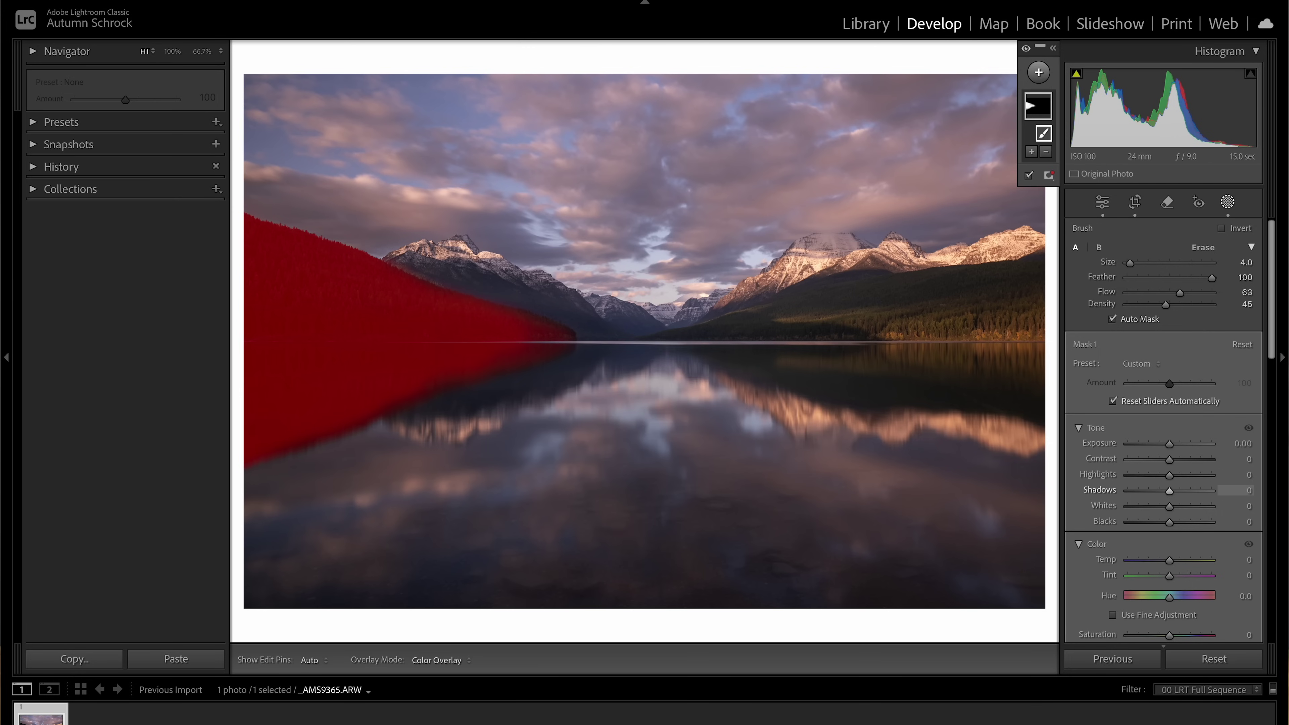
pyautogui.moveTo(1169, 490); pyautogui.dragTo(1176, 490)
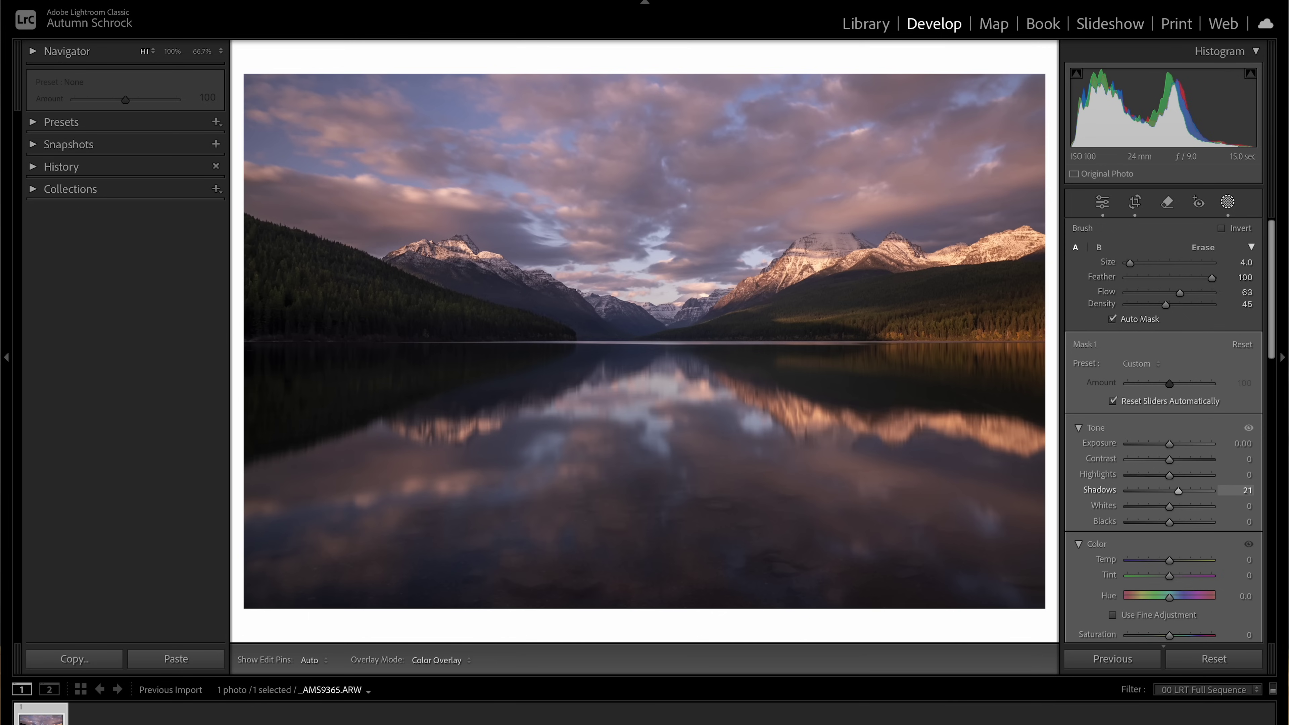
pyautogui.moveTo(1178, 490); pyautogui.dragTo(1179, 490)
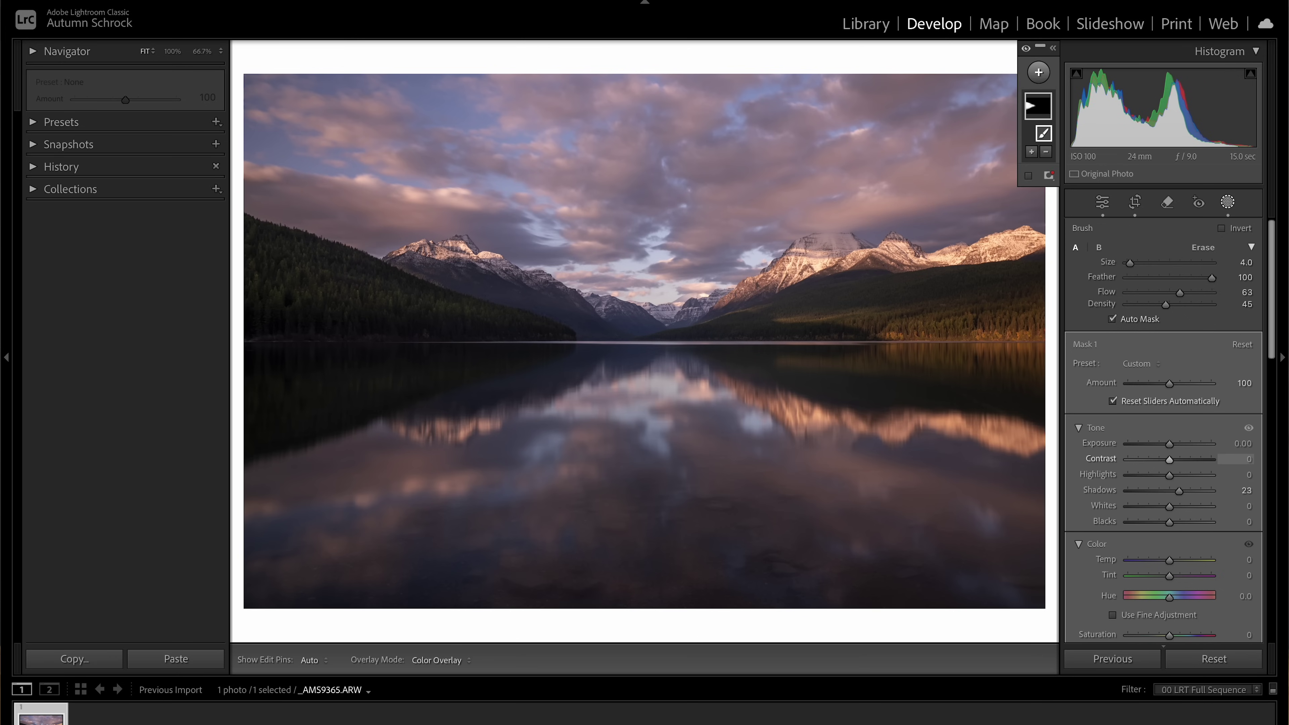
# - Set the left hillside mask's Contrast to 13 and its Shadows to 25
pyautogui.moveTo(1169, 459); pyautogui.dragTo(1171, 459)
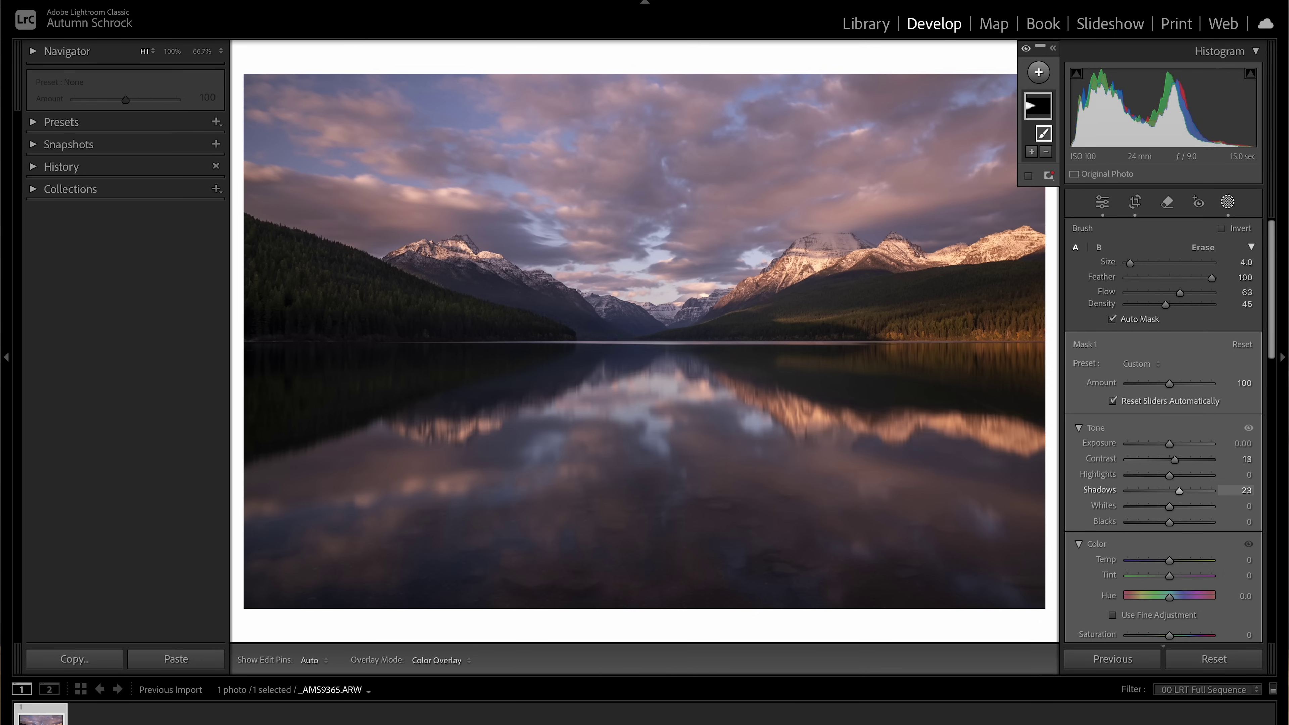
pyautogui.press('Up')
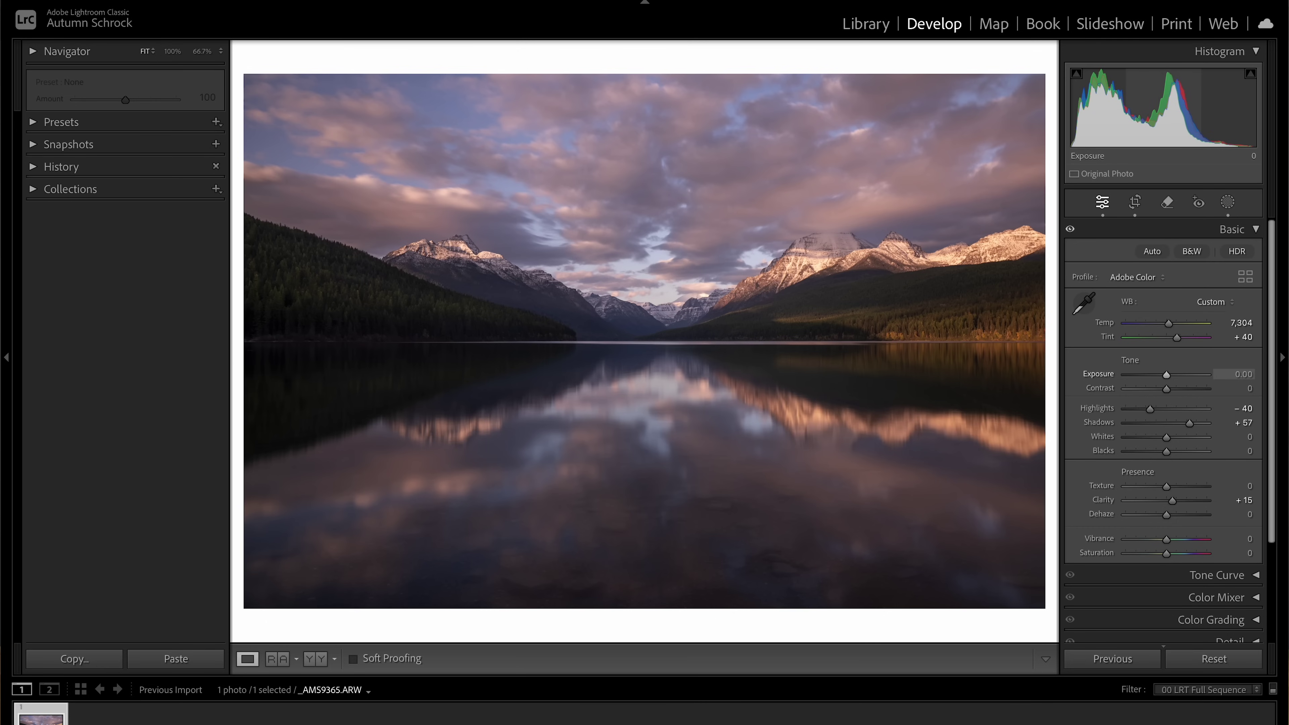
# - Set the photo's overall Exposure to +0.30, Contrast to +16 and Highlights to -53
pyautogui.moveTo(1166, 374); pyautogui.dragTo(1169, 376)
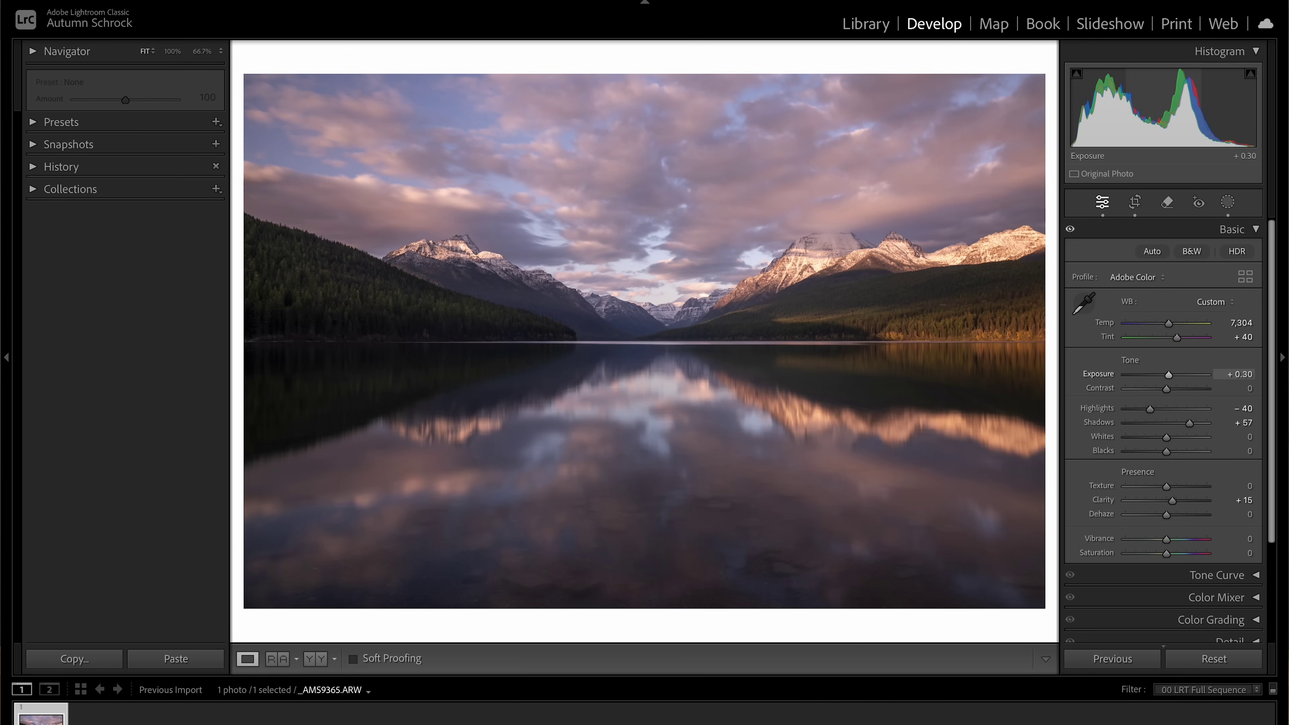
pyautogui.moveTo(1167, 389); pyautogui.dragTo(1172, 388)
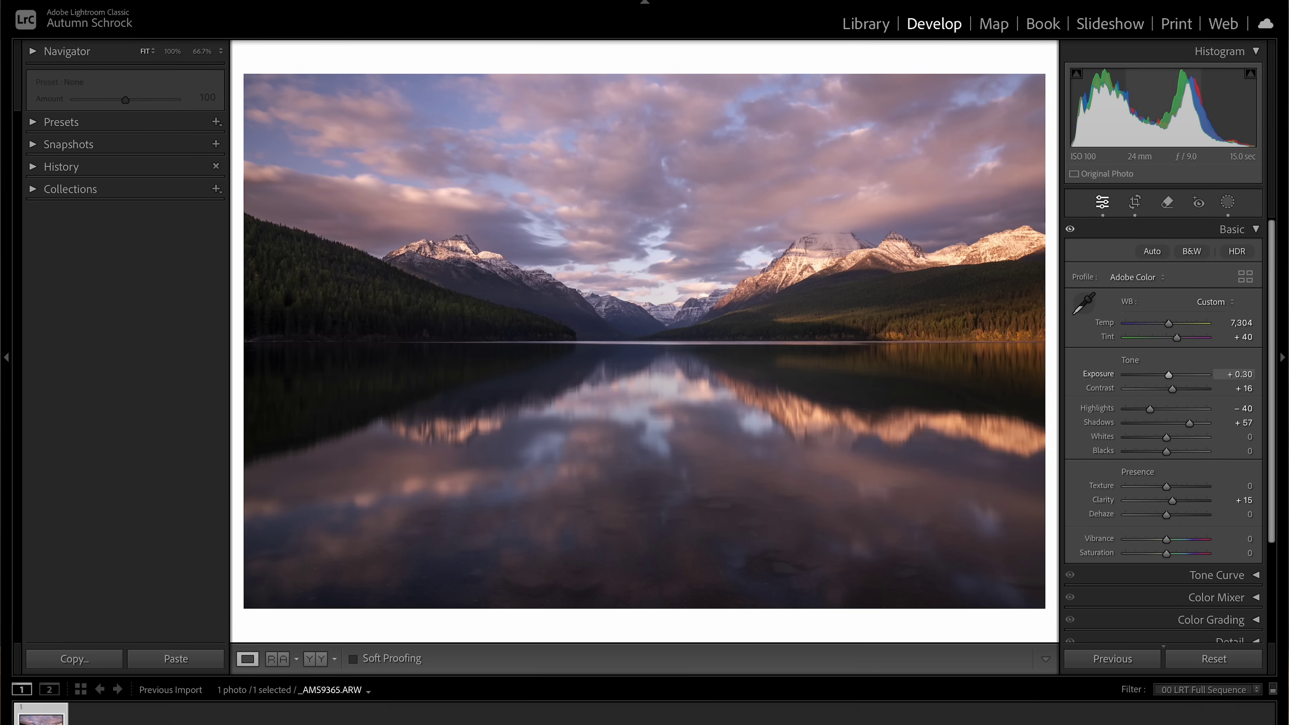
pyautogui.moveTo(1150, 408); pyautogui.dragTo(1146, 409)
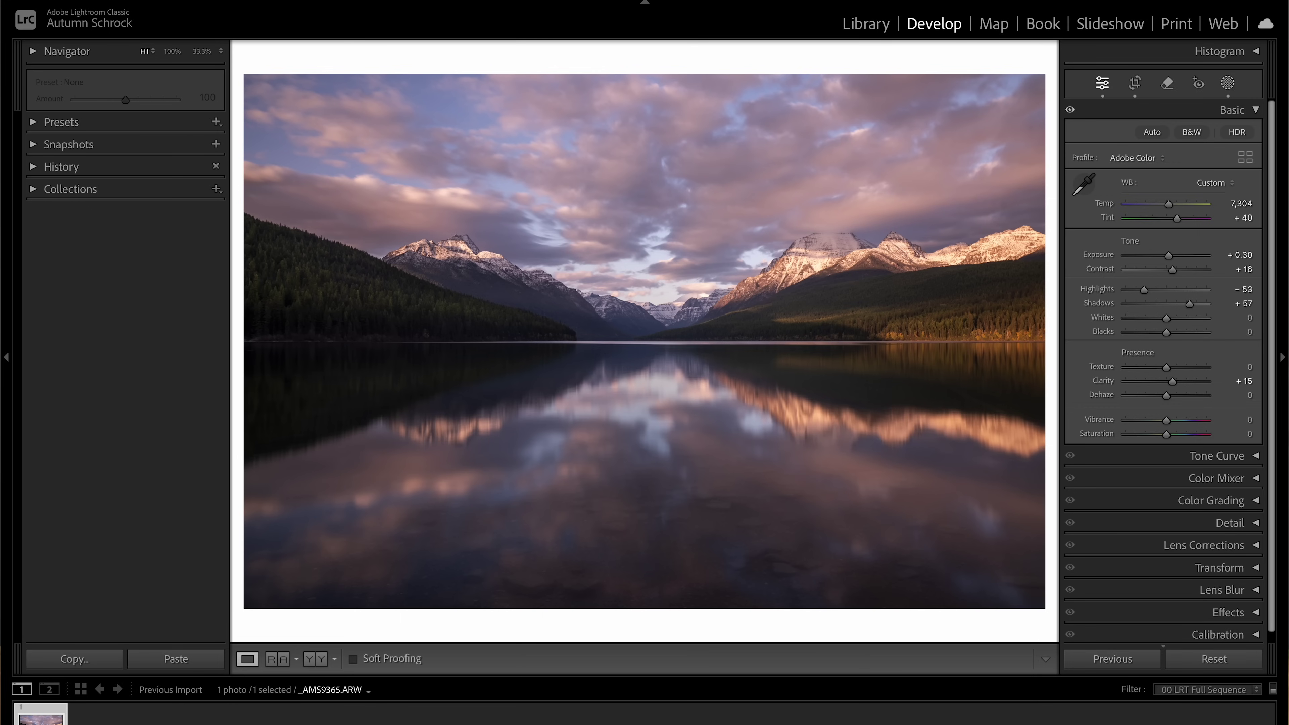
# - Duplicate the left hillside mask, Mask 1, and reset all adjustments on the copy
pyautogui.hotkey('shift', 'w')
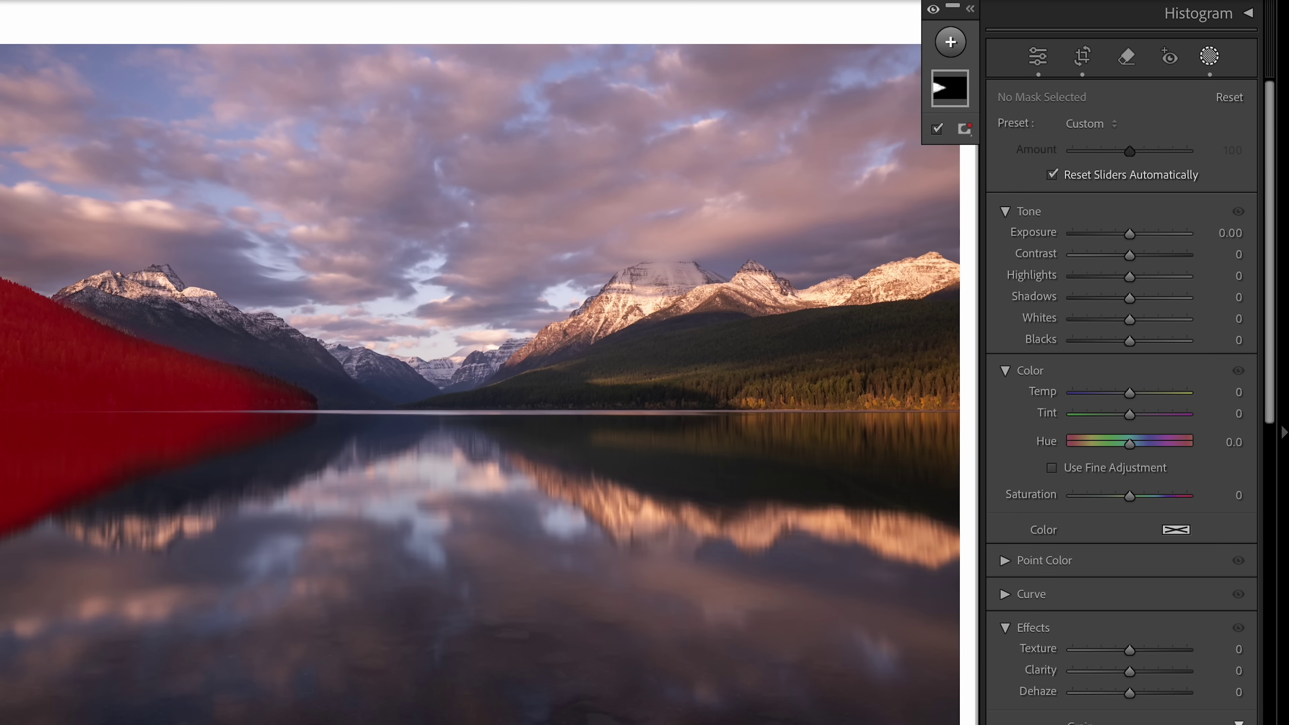
pyautogui.click(949, 88)
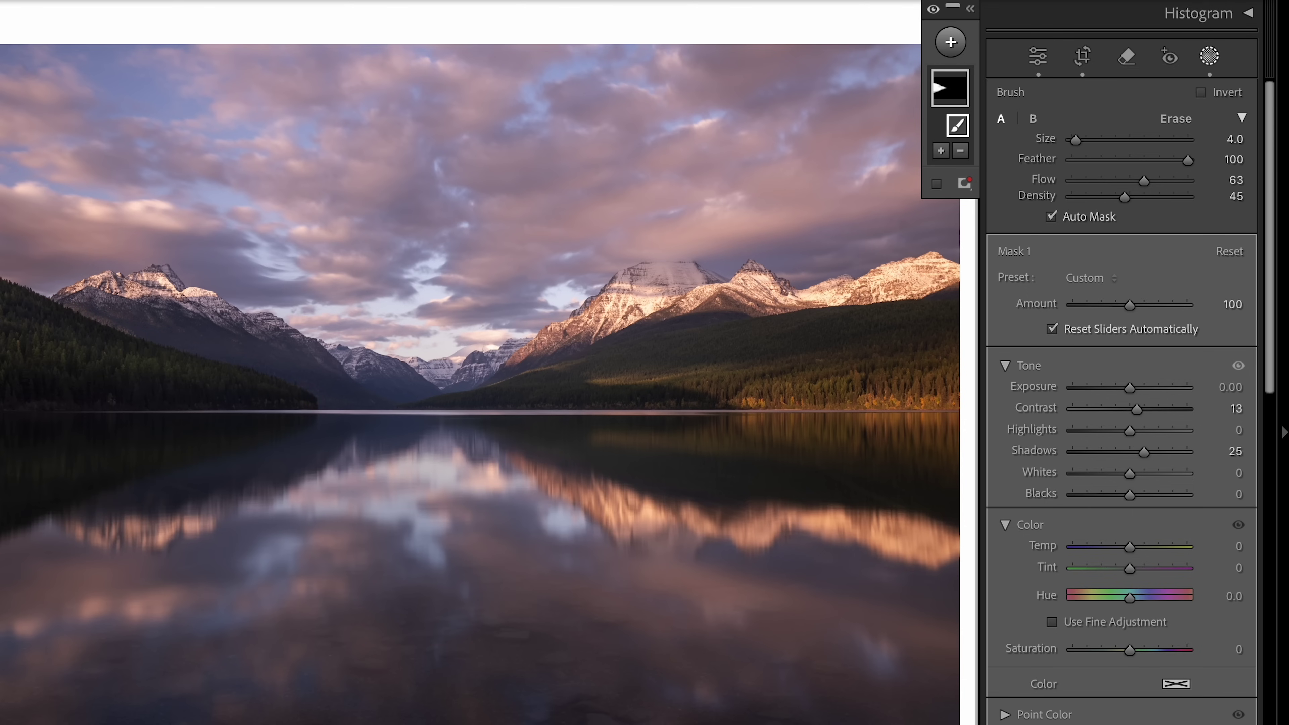
pyautogui.rightClick(949, 86)
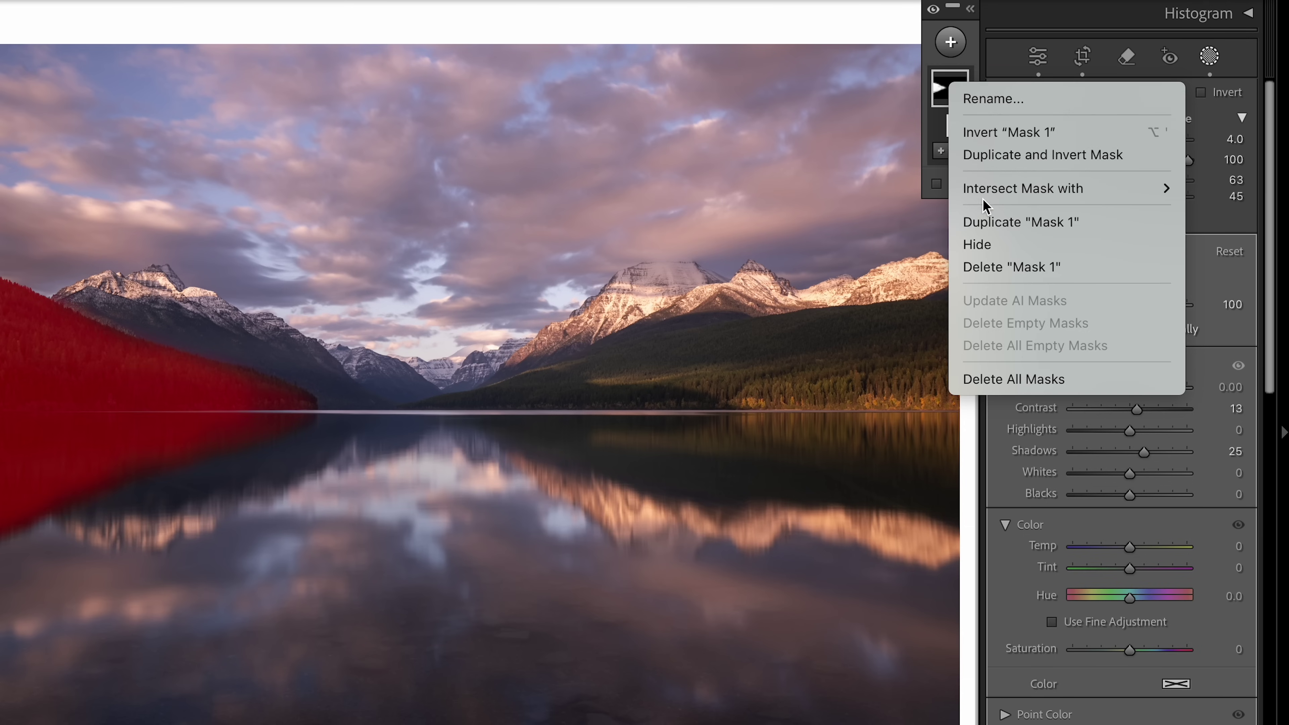
pyautogui.click(1003, 223)
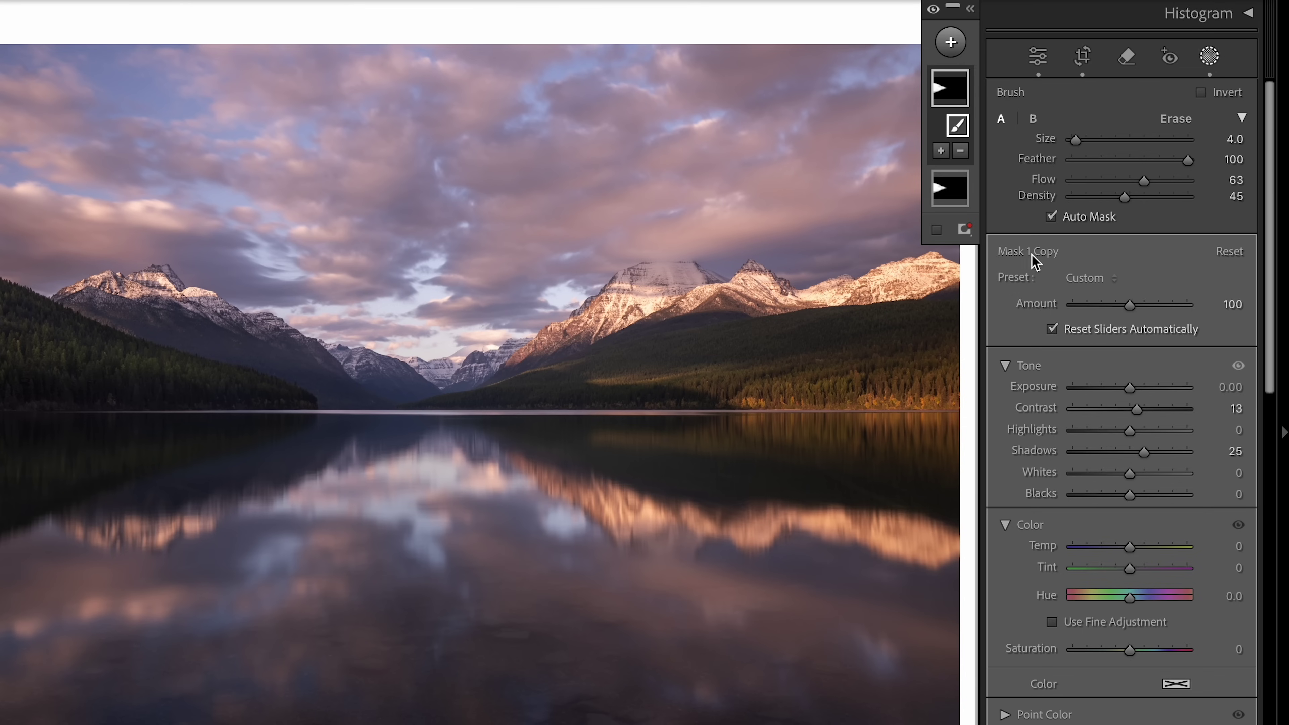
pyautogui.click(1229, 251)
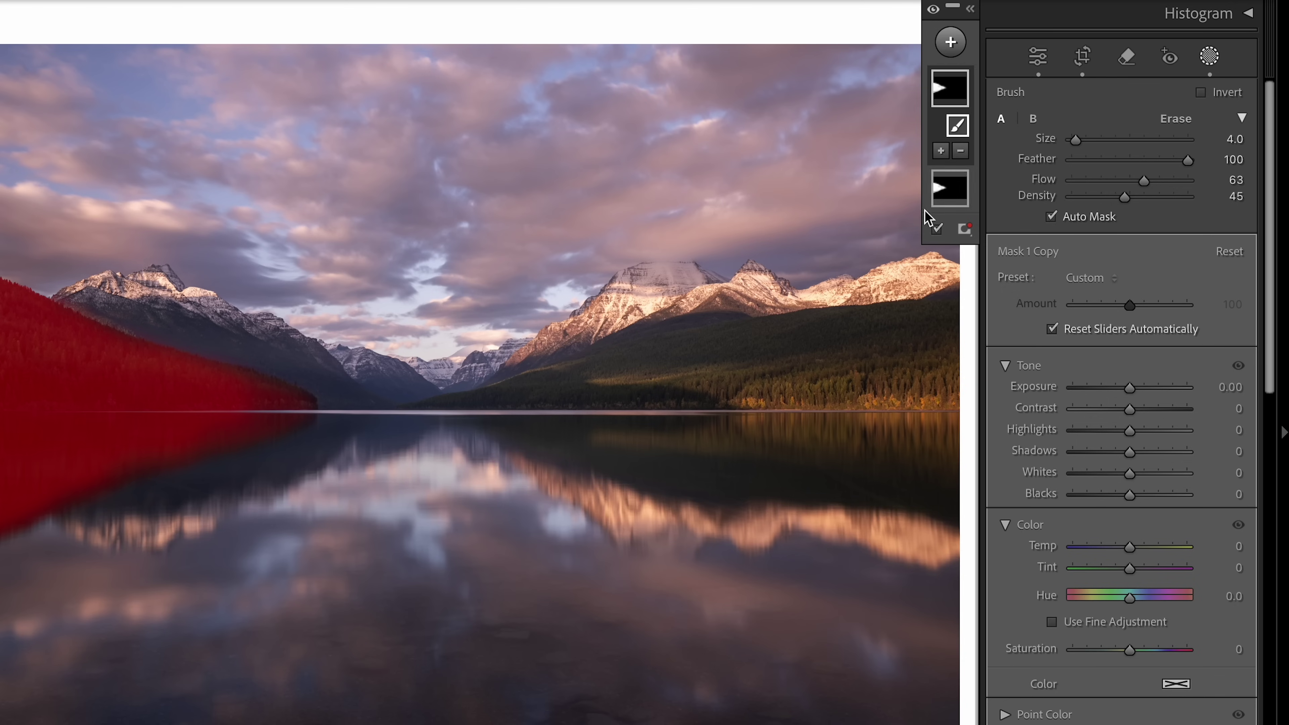
# - Extend the copied mask over the right hillside and its reflection using brush size 8, flow 100 and density 100
pyautogui.press(']')
pyautogui.press(']')
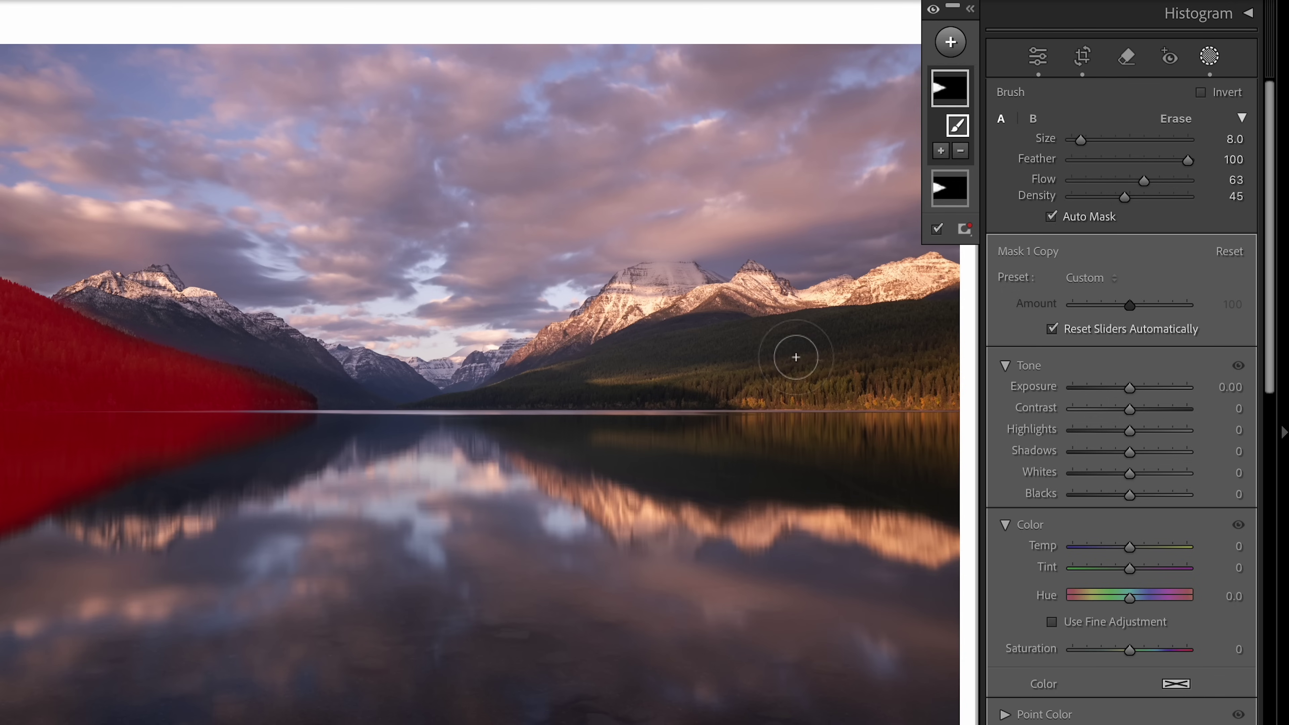
pyautogui.doubleClick(1156, 180)
pyautogui.click(1126, 197)
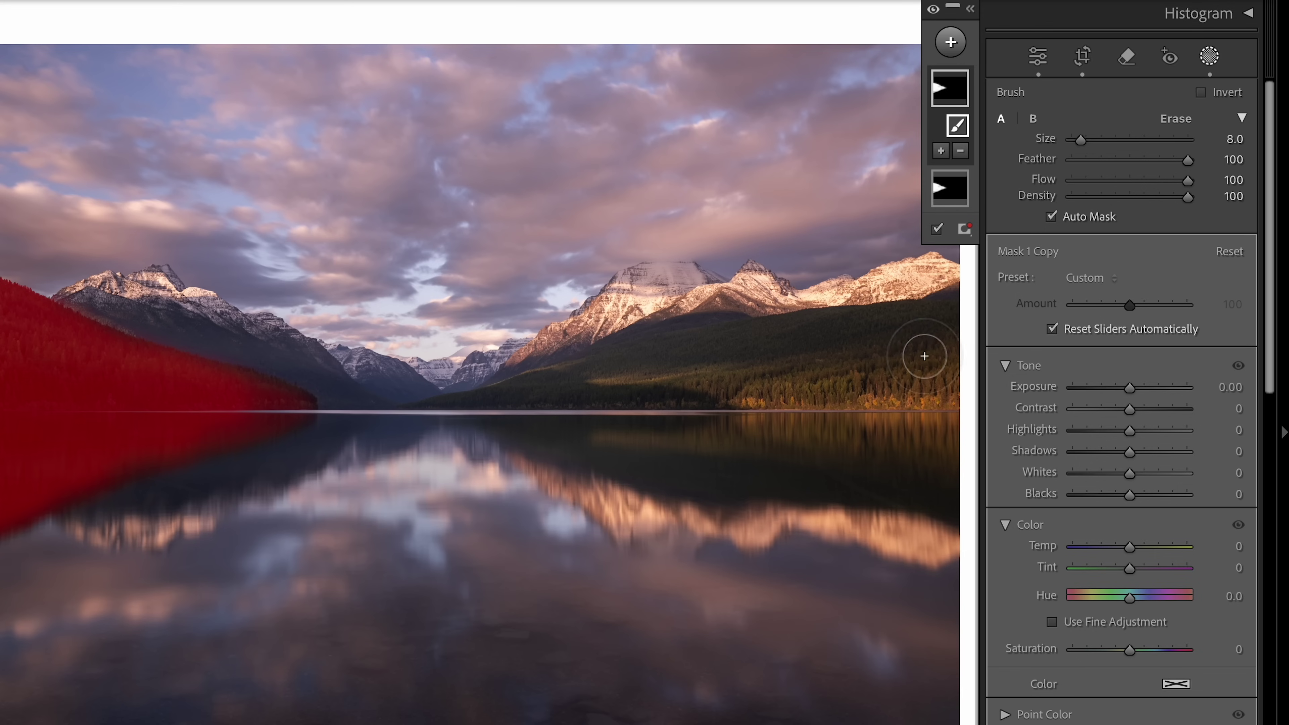
pyautogui.moveTo(910, 354)
pyautogui.mouseDown()
pyautogui.moveTo(880, 360)
pyautogui.moveTo(960, 314)
pyautogui.mouseUp()
pyautogui.moveTo(1046, 271)
pyautogui.mouseDown()
pyautogui.moveTo(985, 297)
pyautogui.moveTo(839, 314)
pyautogui.moveTo(910, 315)
pyautogui.moveTo(880, 339)
pyautogui.moveTo(855, 336)
pyautogui.moveTo(987, 318)
pyautogui.moveTo(1011, 336)
pyautogui.moveTo(1046, 322)
pyautogui.moveTo(1032, 383)
pyautogui.moveTo(1048, 414)
pyautogui.moveTo(1007, 390)
pyautogui.moveTo(884, 374)
pyautogui.moveTo(896, 376)
pyautogui.moveTo(876, 390)
pyautogui.moveTo(768, 360)
pyautogui.moveTo(779, 335)
pyautogui.moveTo(821, 333)
pyautogui.moveTo(941, 341)
pyautogui.moveTo(970, 369)
pyautogui.moveTo(1009, 365)
pyautogui.moveTo(1023, 339)
pyautogui.moveTo(991, 301)
pyautogui.moveTo(897, 326)
pyautogui.moveTo(912, 324)
pyautogui.moveTo(868, 294)
pyautogui.moveTo(726, 340)
pyautogui.moveTo(805, 338)
pyautogui.moveTo(692, 341)
pyautogui.mouseUp()
pyautogui.press('h')
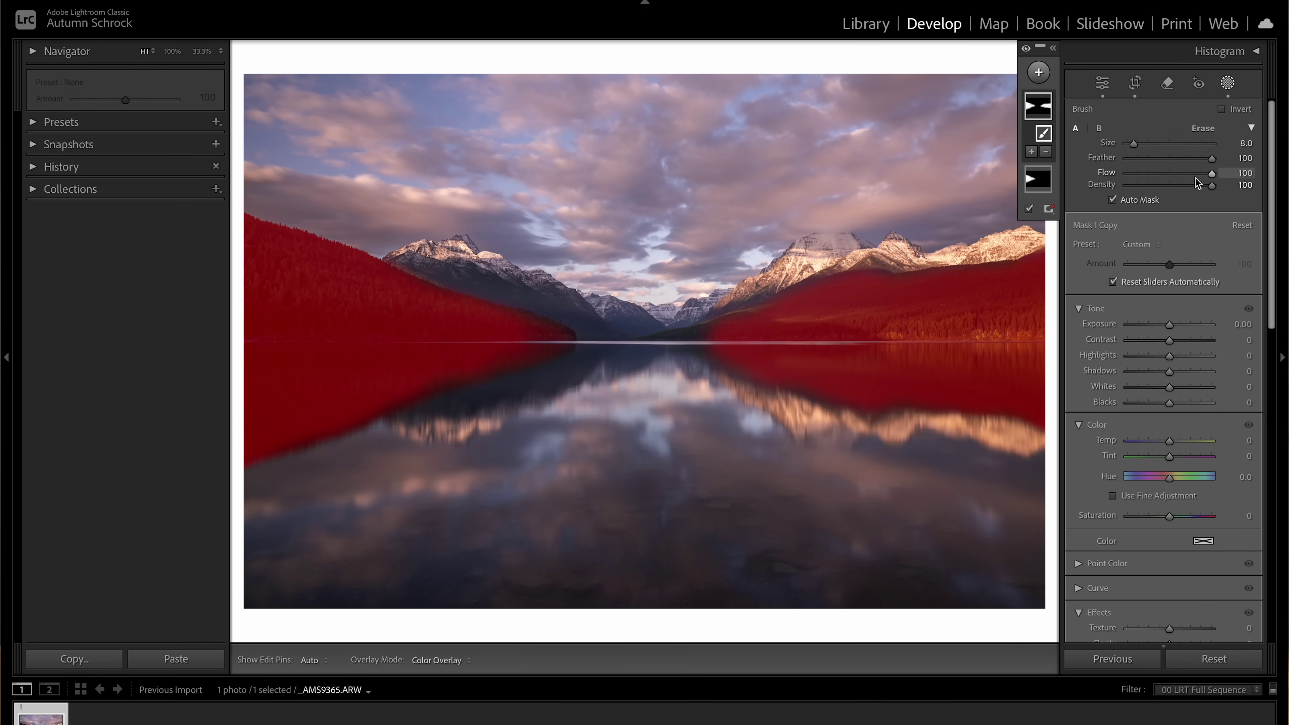
# - Paint the copied mask over the distant central slopes and their reflection with flow 61 and density 48
pyautogui.moveTo(1211, 174)
pyautogui.mouseDown()
pyautogui.moveTo(1167, 186)
pyautogui.moveTo(1178, 174)
pyautogui.mouseUp()
pyautogui.press('h')
pyautogui.moveTo(460, 287)
pyautogui.mouseDown()
pyautogui.moveTo(594, 340)
pyautogui.moveTo(555, 369)
pyautogui.moveTo(446, 395)
pyautogui.moveTo(540, 364)
pyautogui.mouseUp()
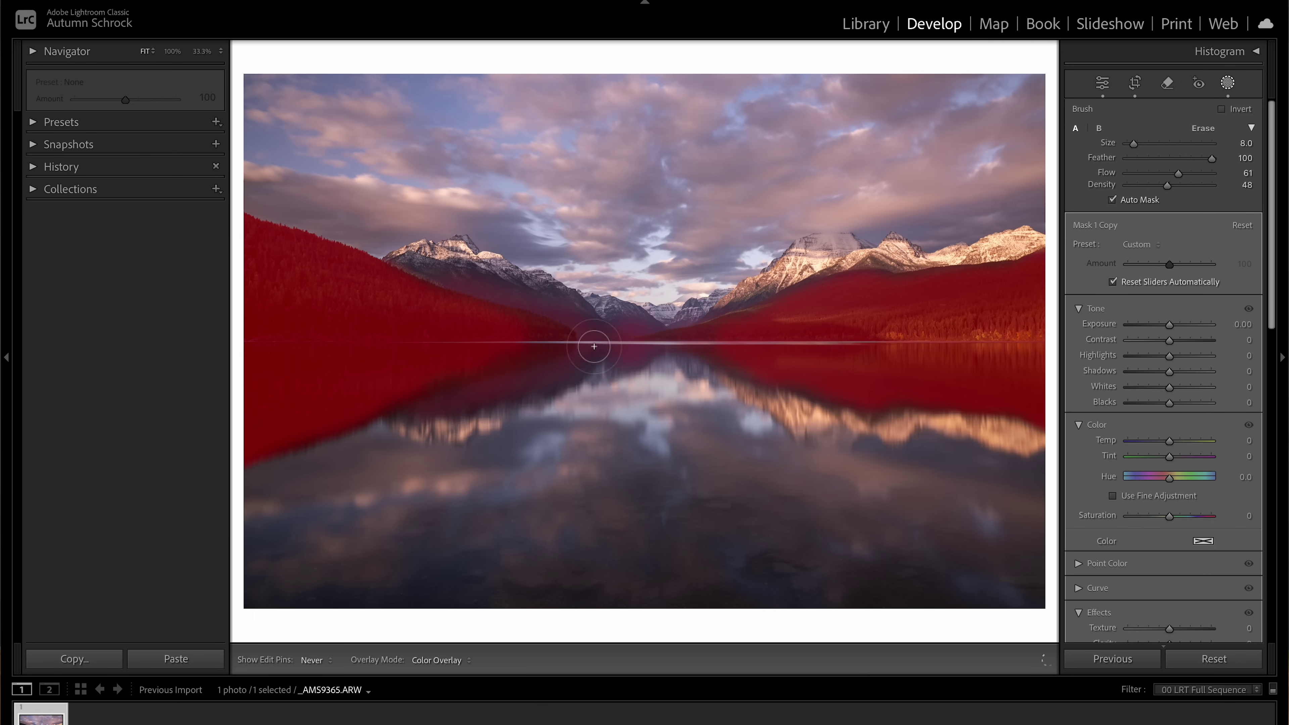
pyautogui.press('h')
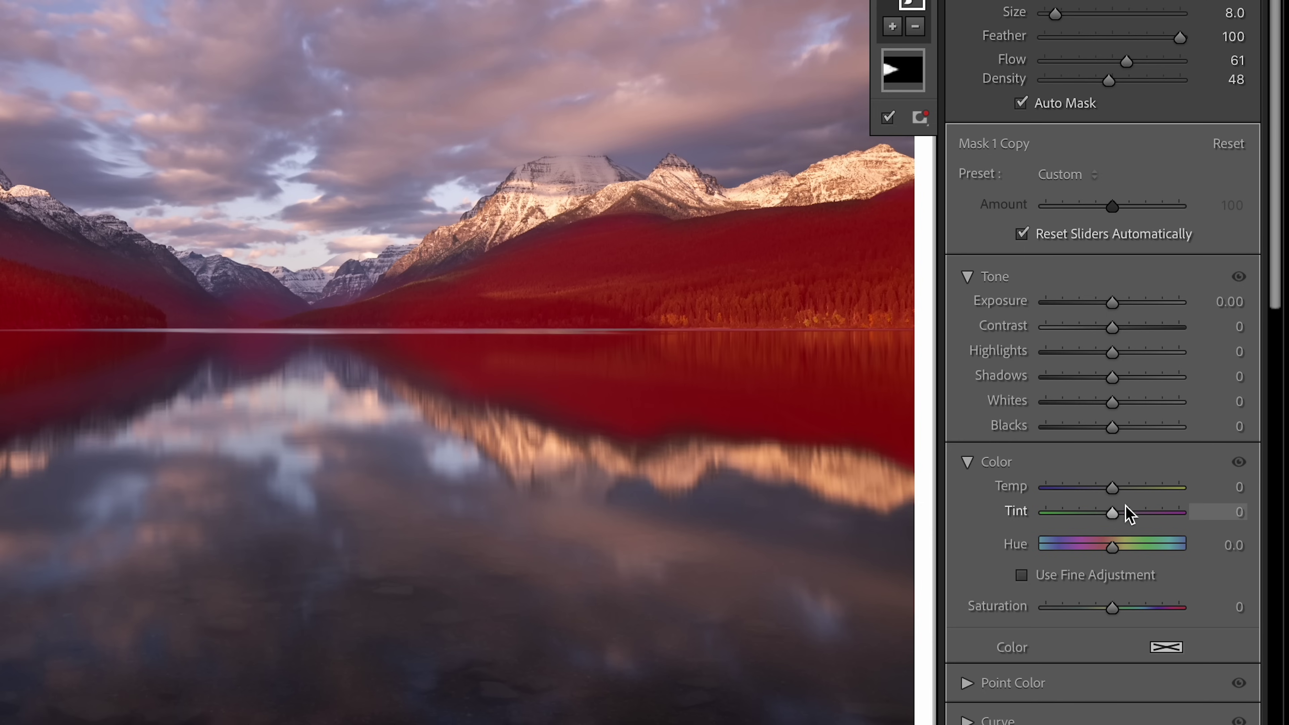
# - Set the copied mask's Tint to -26, Temp to 15 and Saturation to 25
pyautogui.moveTo(1110, 513); pyautogui.dragTo(1105, 515)
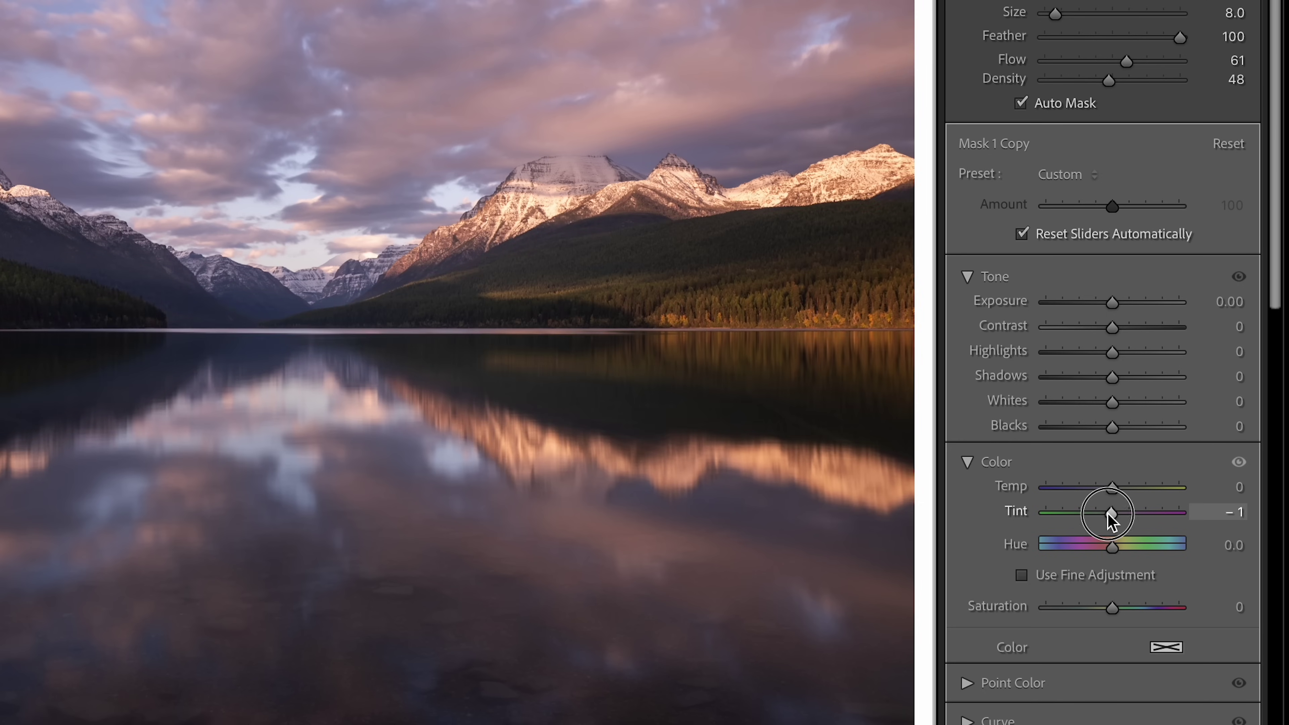
pyautogui.moveTo(1167, 461); pyautogui.dragTo(1165, 461)
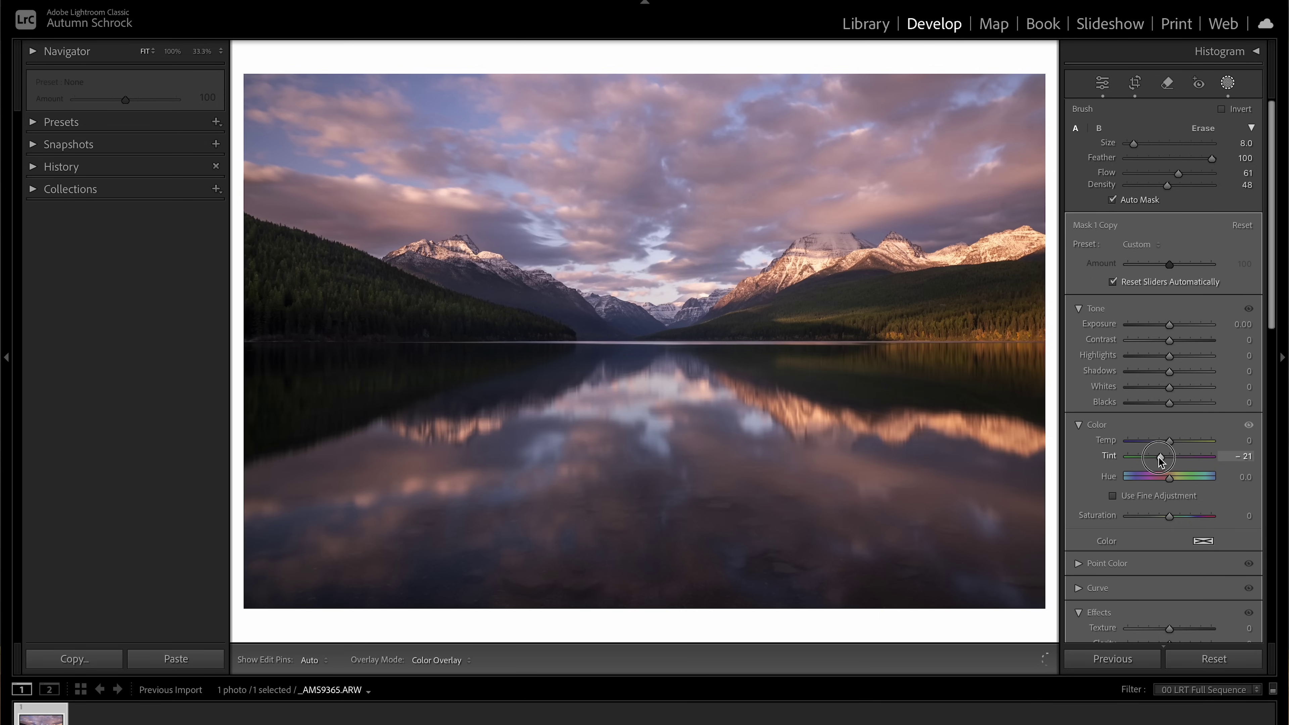
pyautogui.moveTo(1159, 460); pyautogui.dragTo(1156, 461)
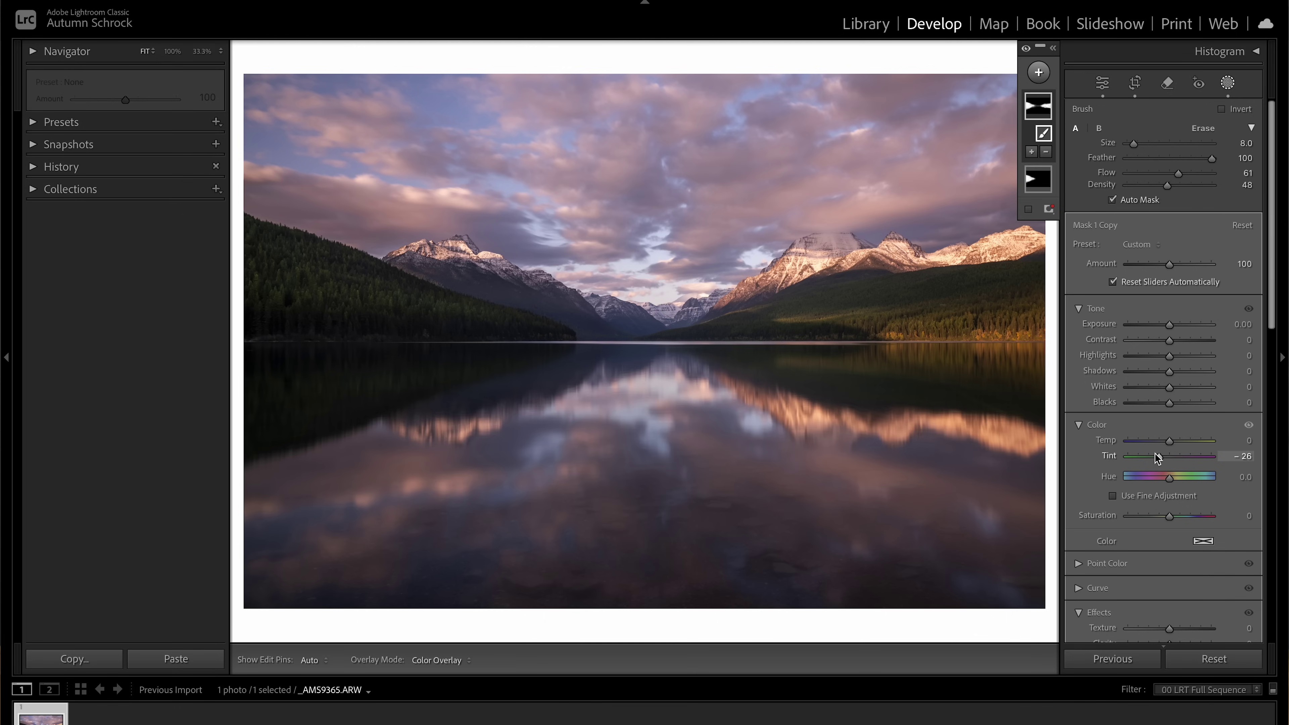
pyautogui.moveTo(1170, 440); pyautogui.dragTo(1173, 445)
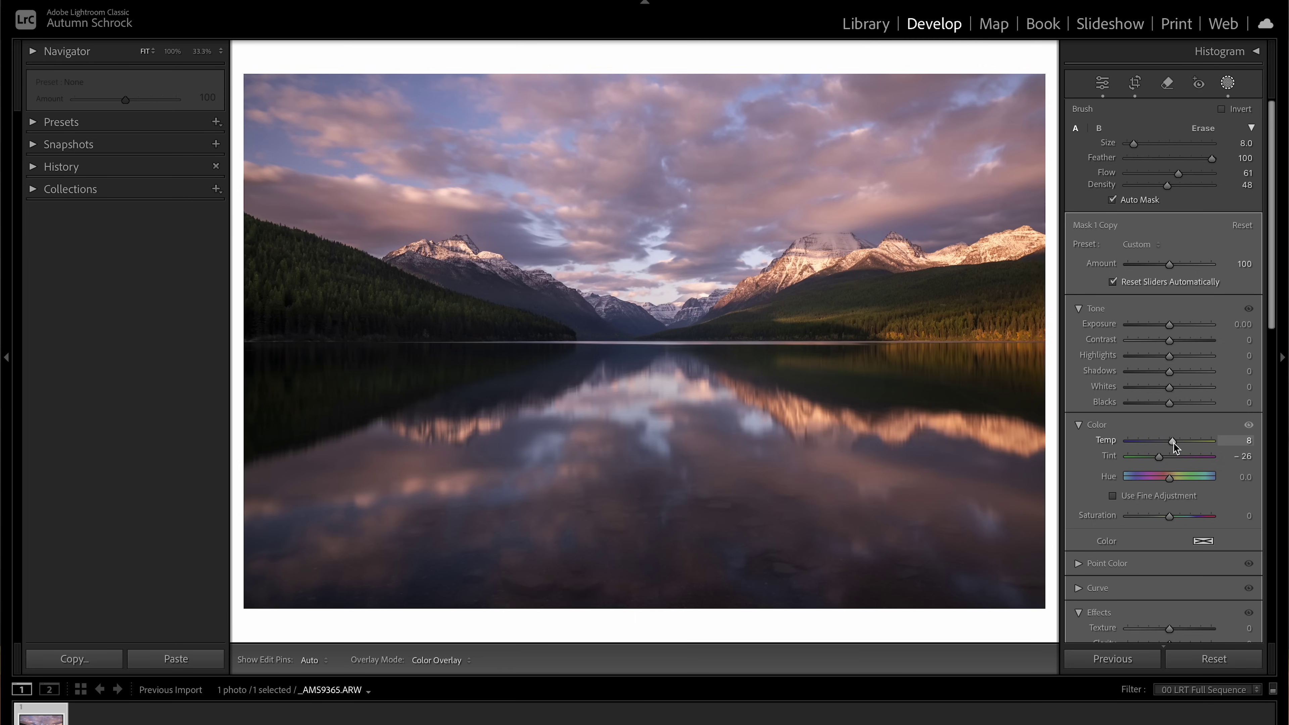
pyautogui.moveTo(1173, 443); pyautogui.dragTo(1176, 444)
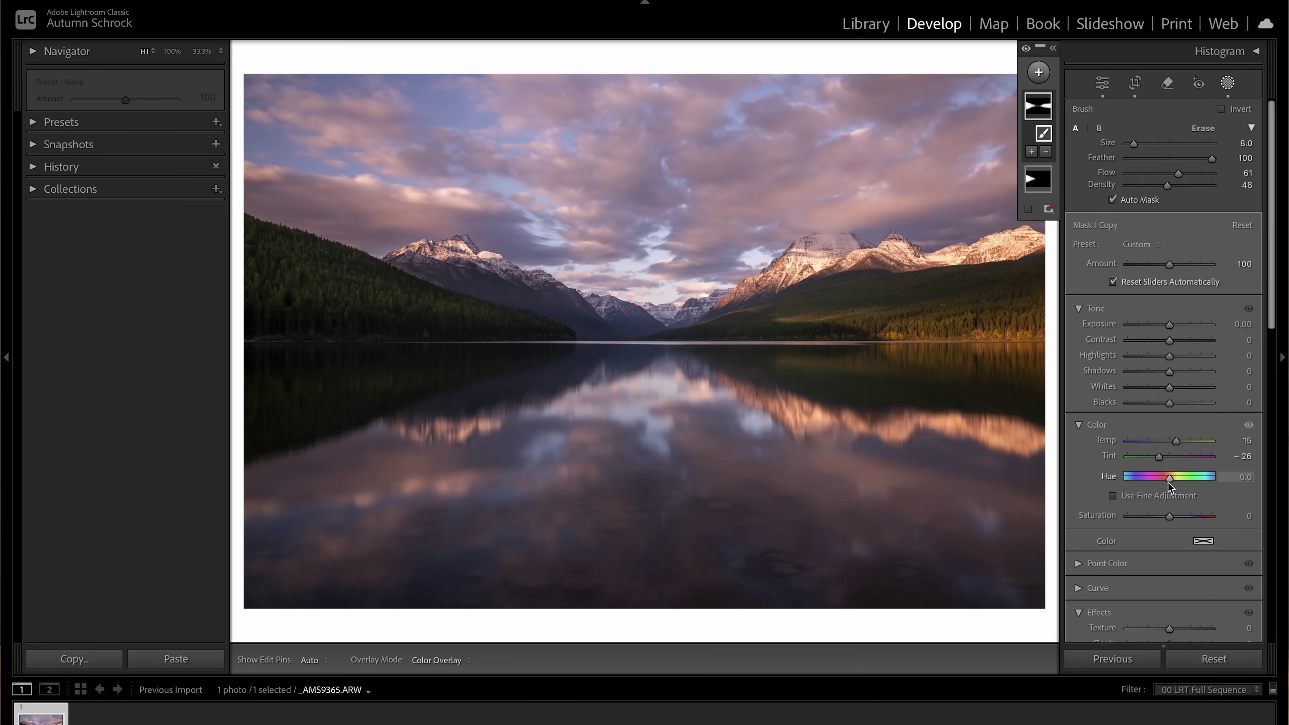
pyautogui.moveTo(1171, 521); pyautogui.dragTo(1182, 523)
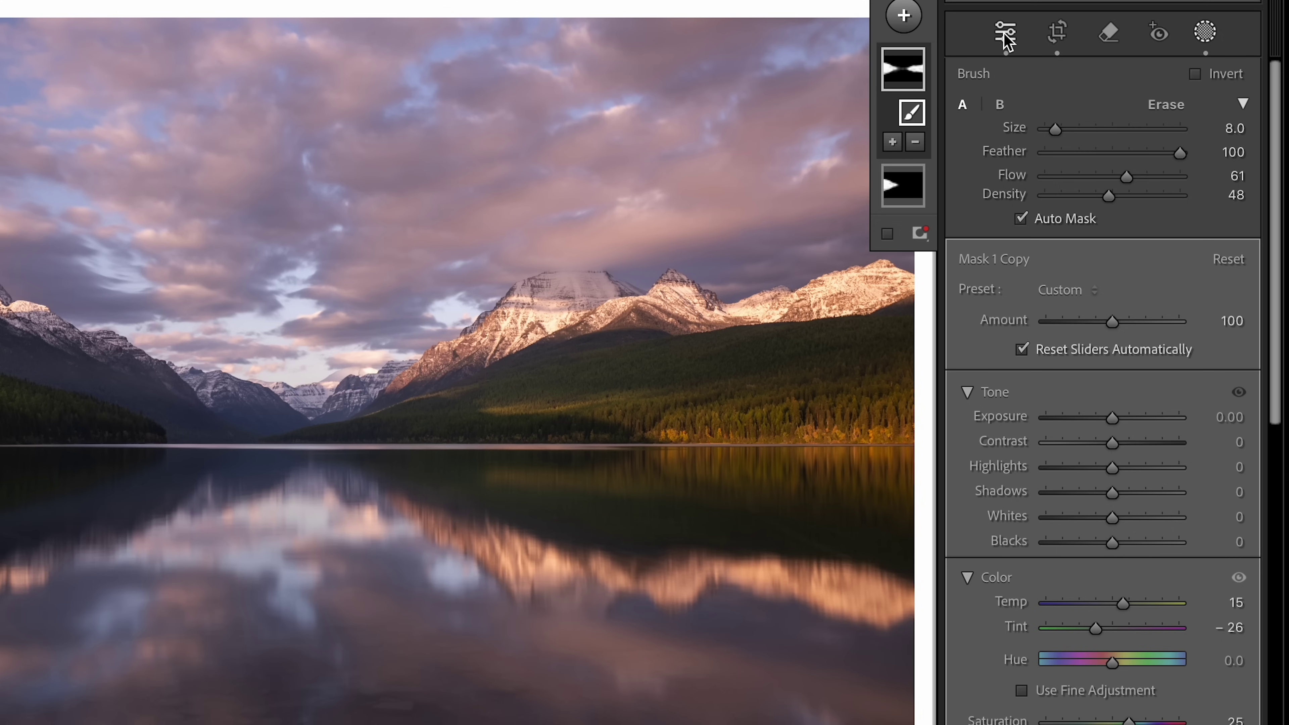
# - Set the whole photo's Temp to 7,487, Tint to +54, Vibrance to +21 and Saturation to +5
pyautogui.click(1004, 33)
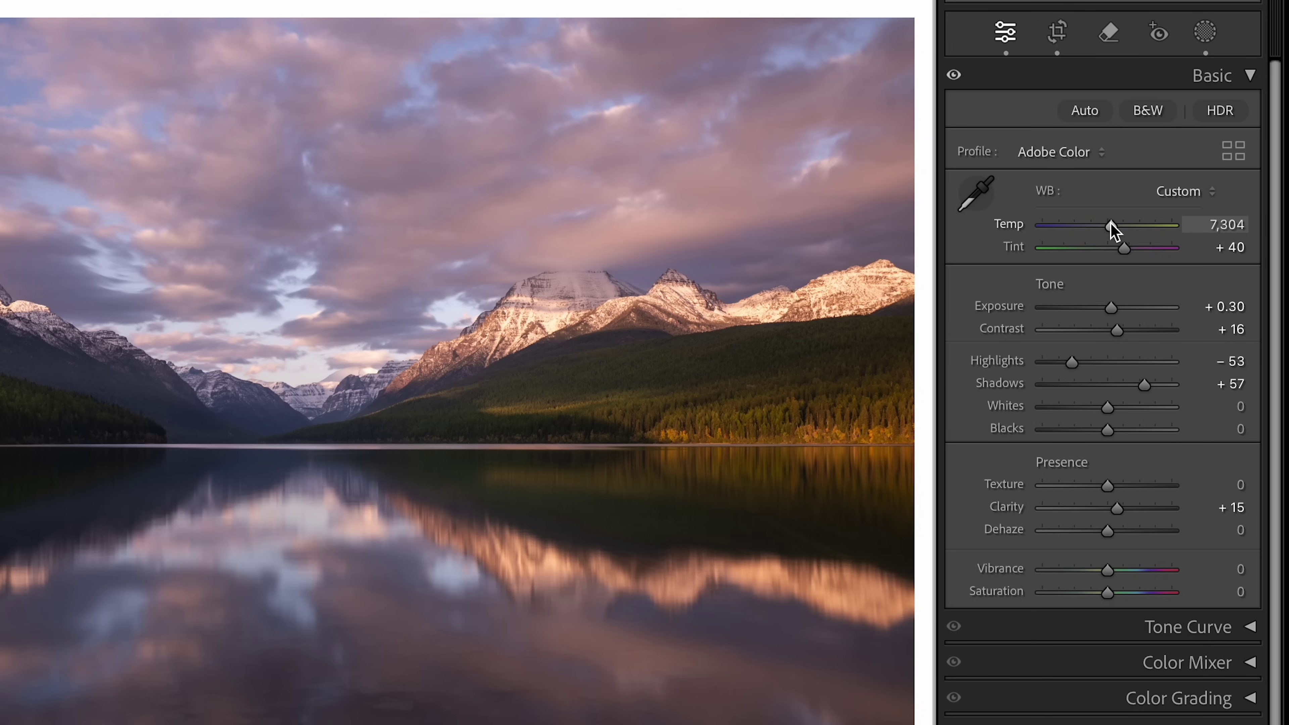
pyautogui.moveTo(1111, 226)
pyautogui.mouseDown()
pyautogui.moveTo(1095, 227)
pyautogui.moveTo(1126, 238)
pyautogui.moveTo(1115, 227)
pyautogui.mouseUp()
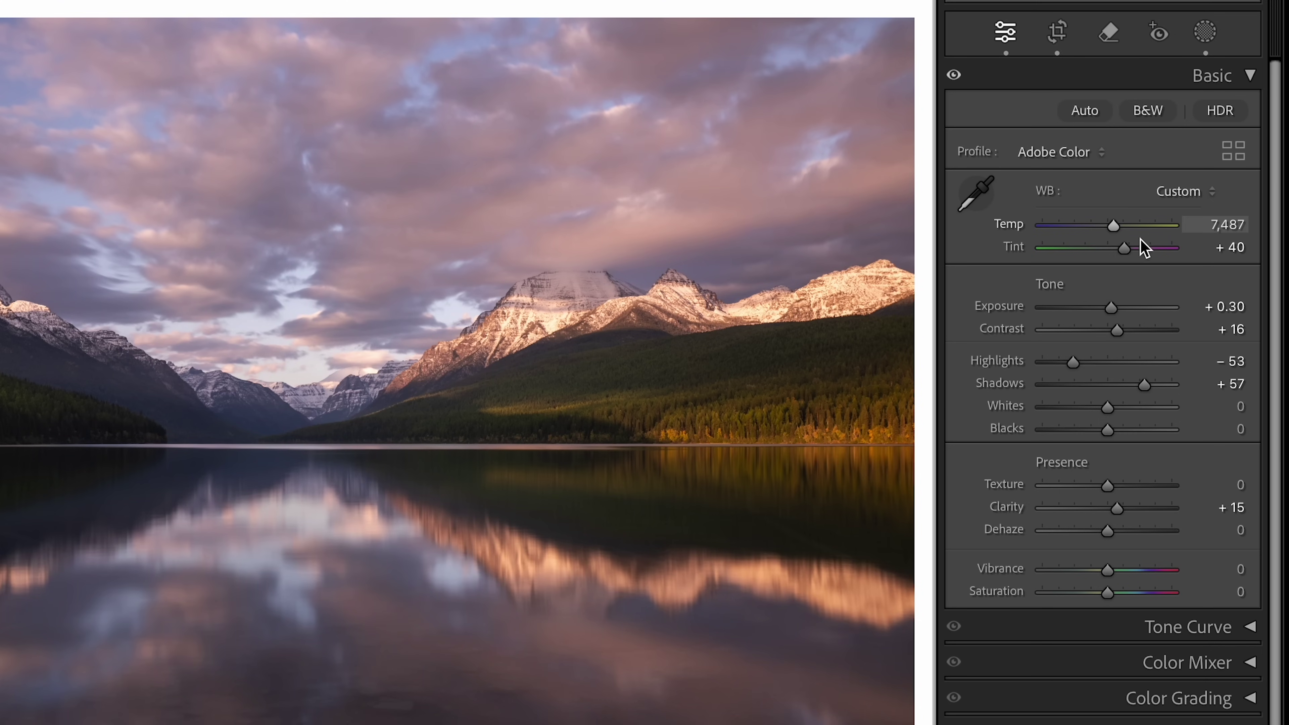
pyautogui.moveTo(1124, 248); pyautogui.dragTo(1181, 219)
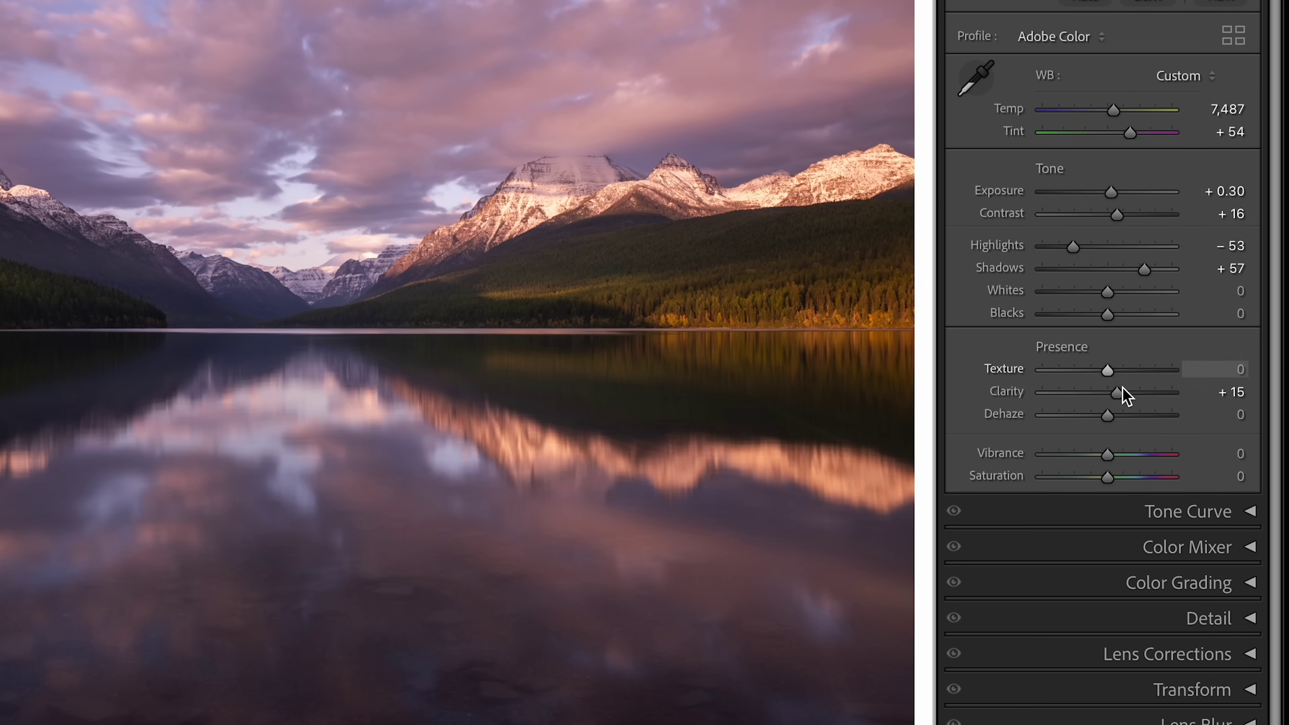
pyautogui.moveTo(1107, 453); pyautogui.dragTo(1123, 455)
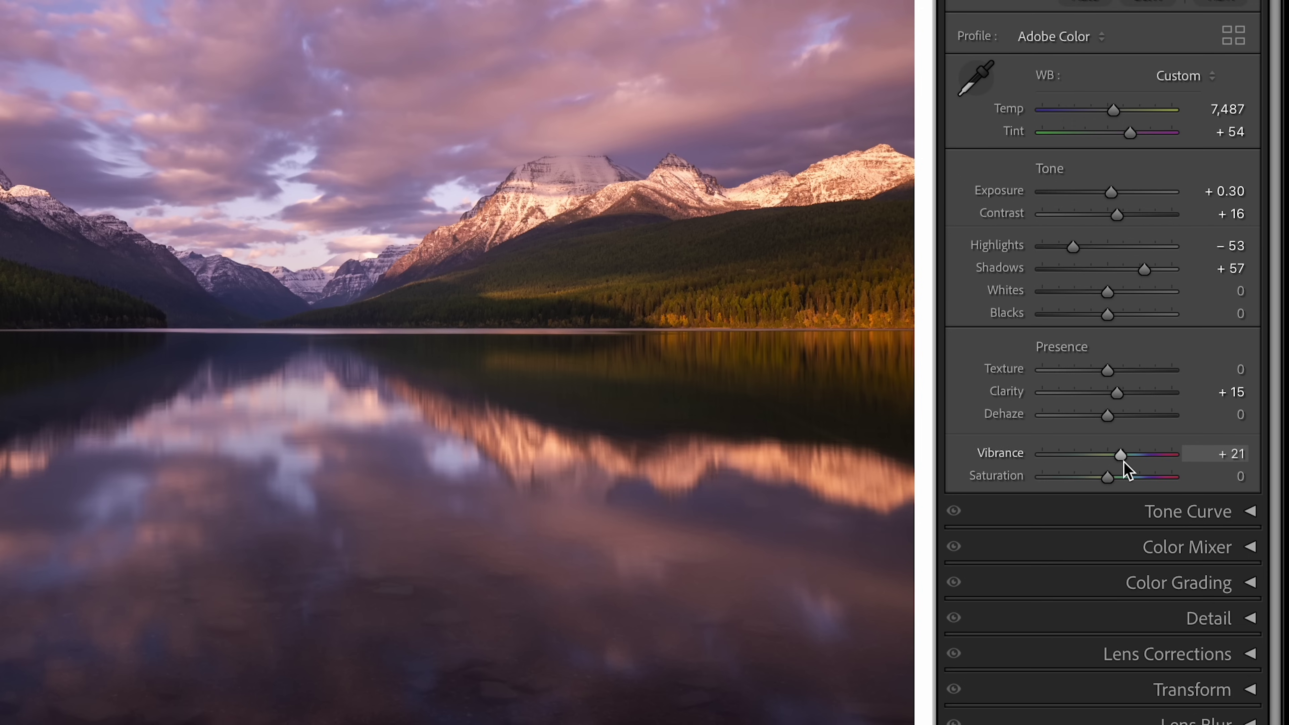
pyautogui.moveTo(1106, 478); pyautogui.dragTo(1111, 479)
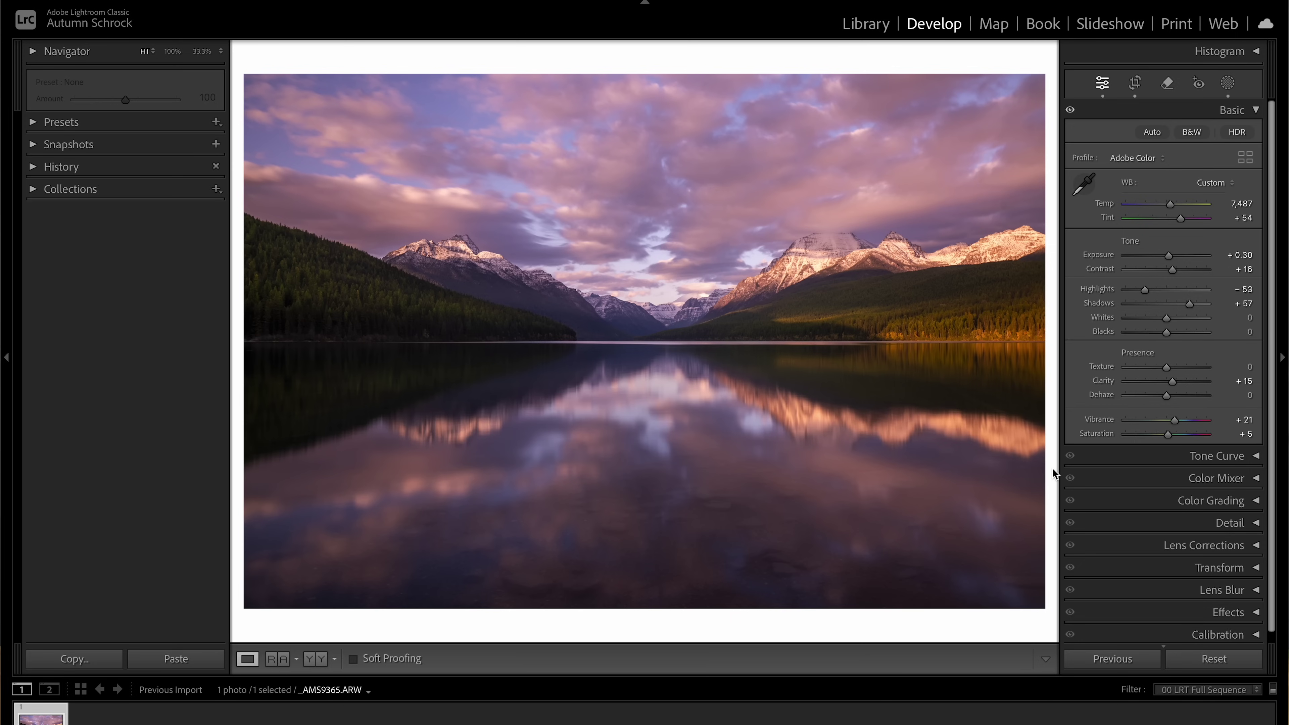
# - Preview the photo against a black workspace background and switch the background back to white
pyautogui.rightClick(912, 57)
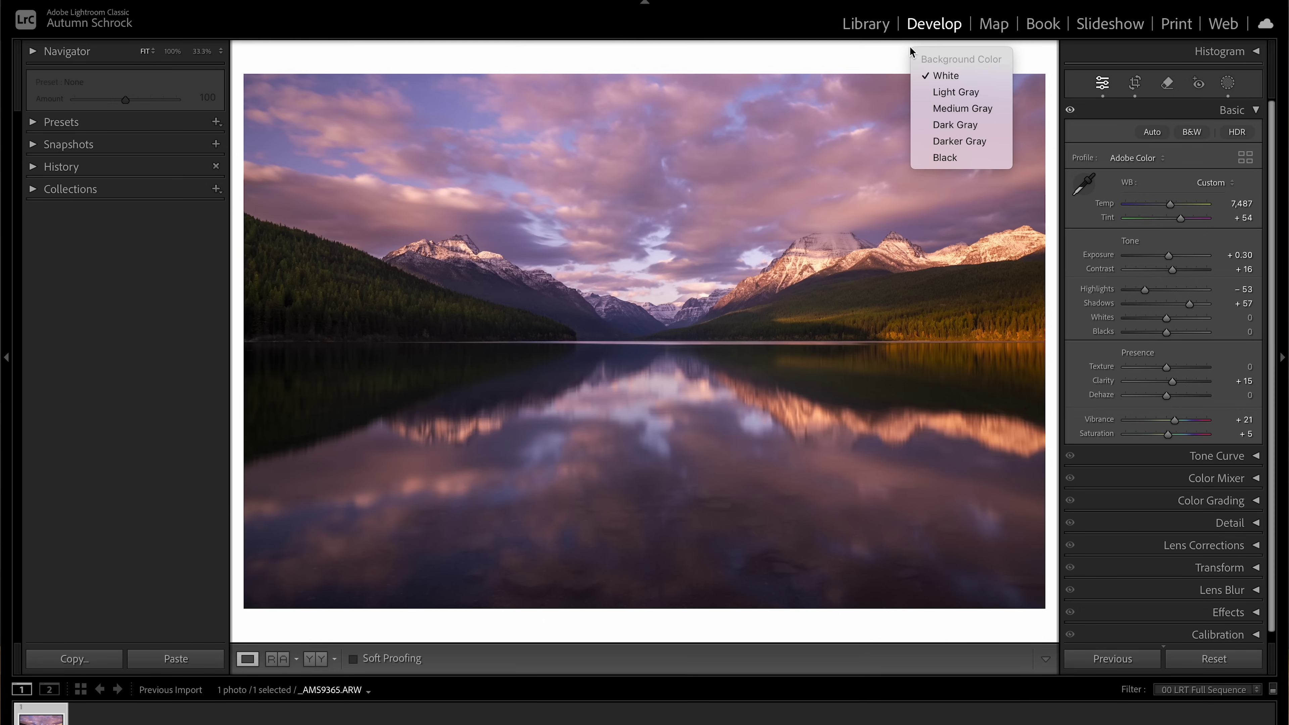
pyautogui.click(947, 160)
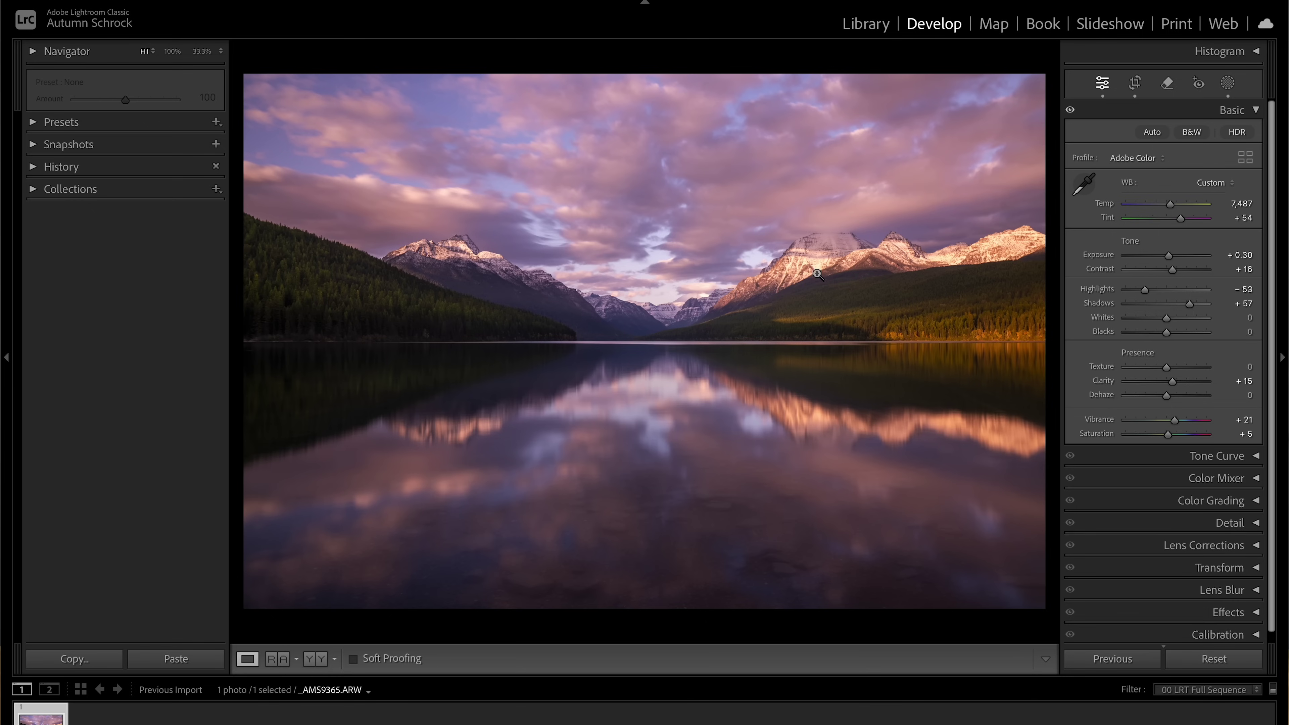
pyautogui.rightClick(835, 52)
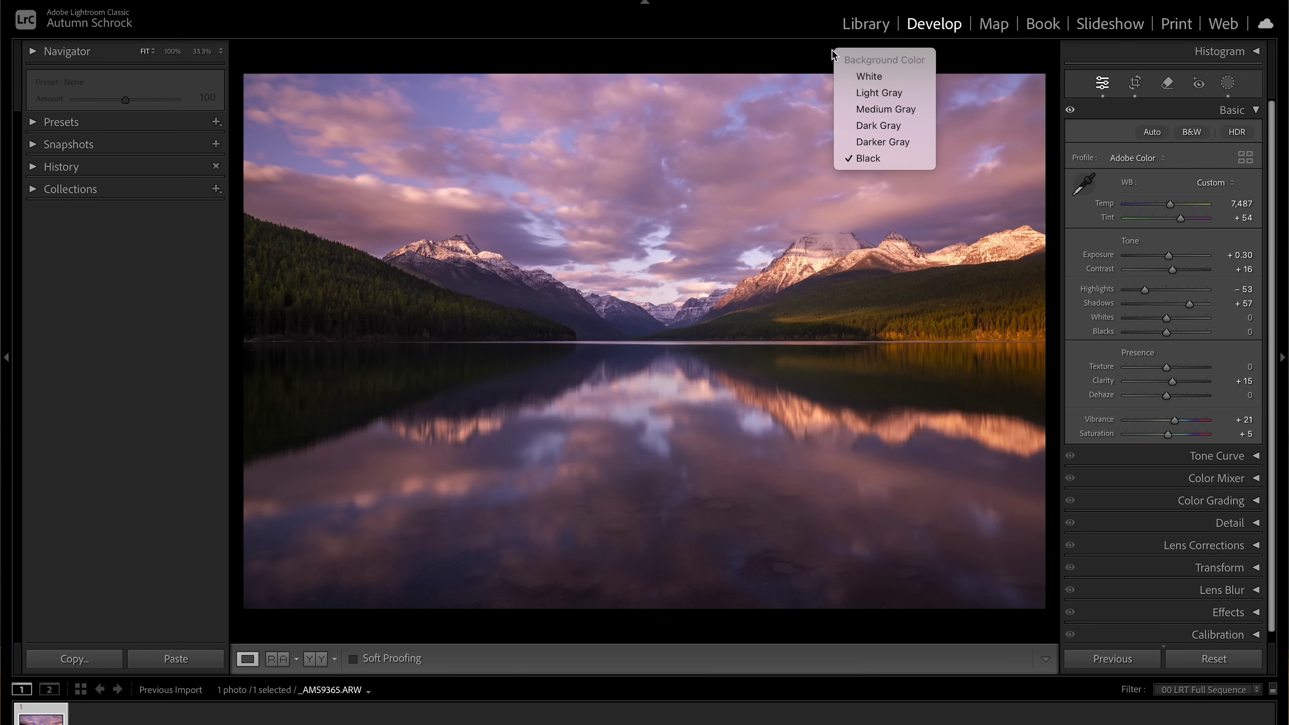
pyautogui.click(863, 77)
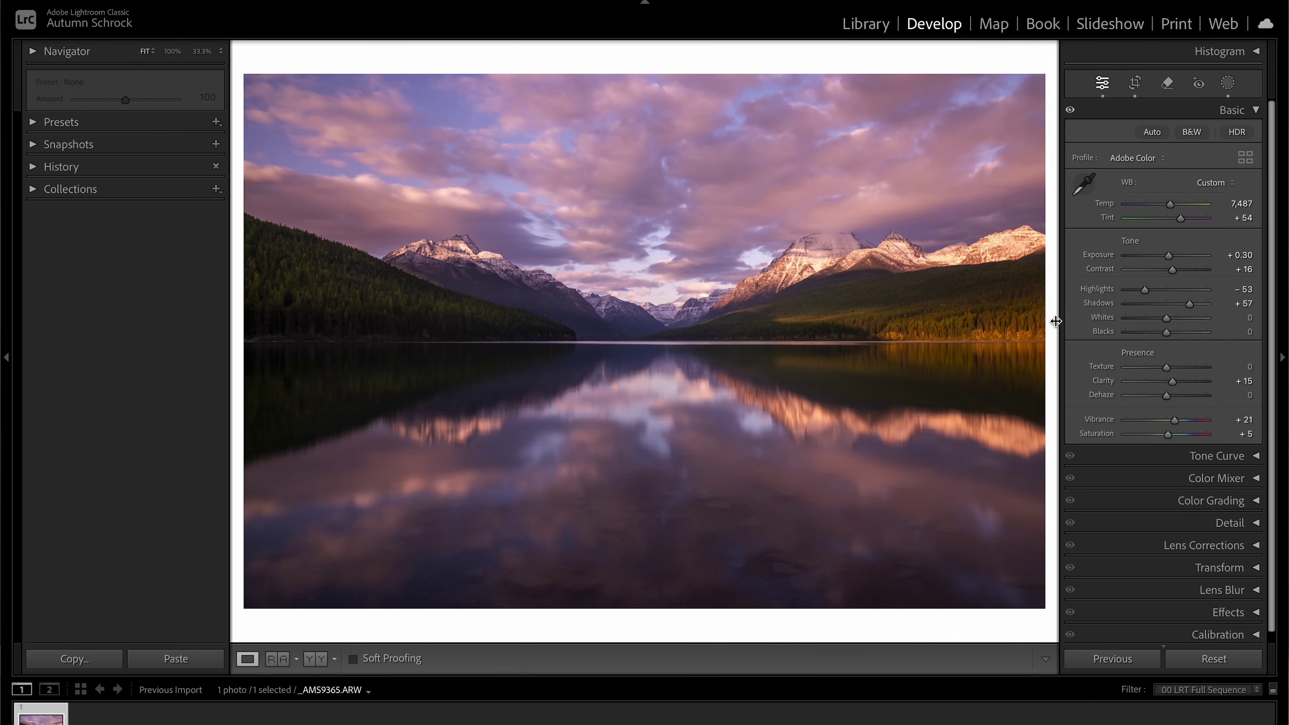
# - Compare the edited photo with its Before version several times
pyautogui.press('\\')
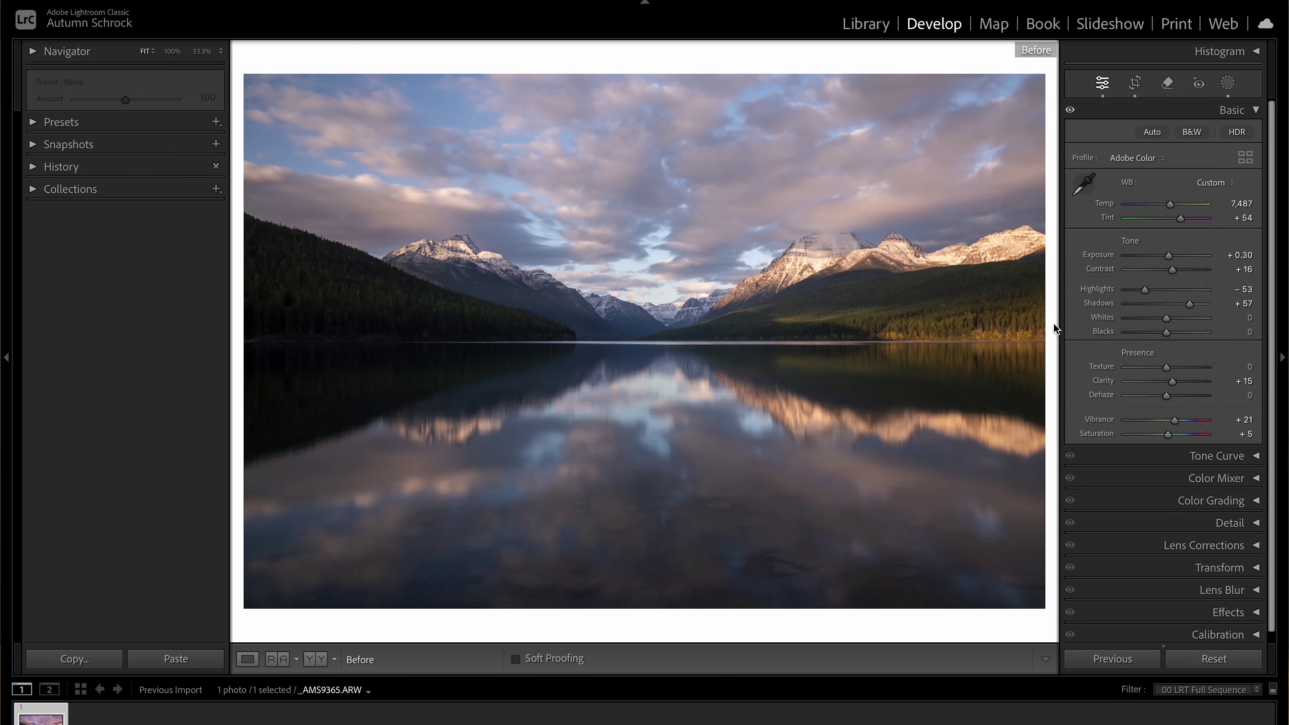
pyautogui.press('\\')
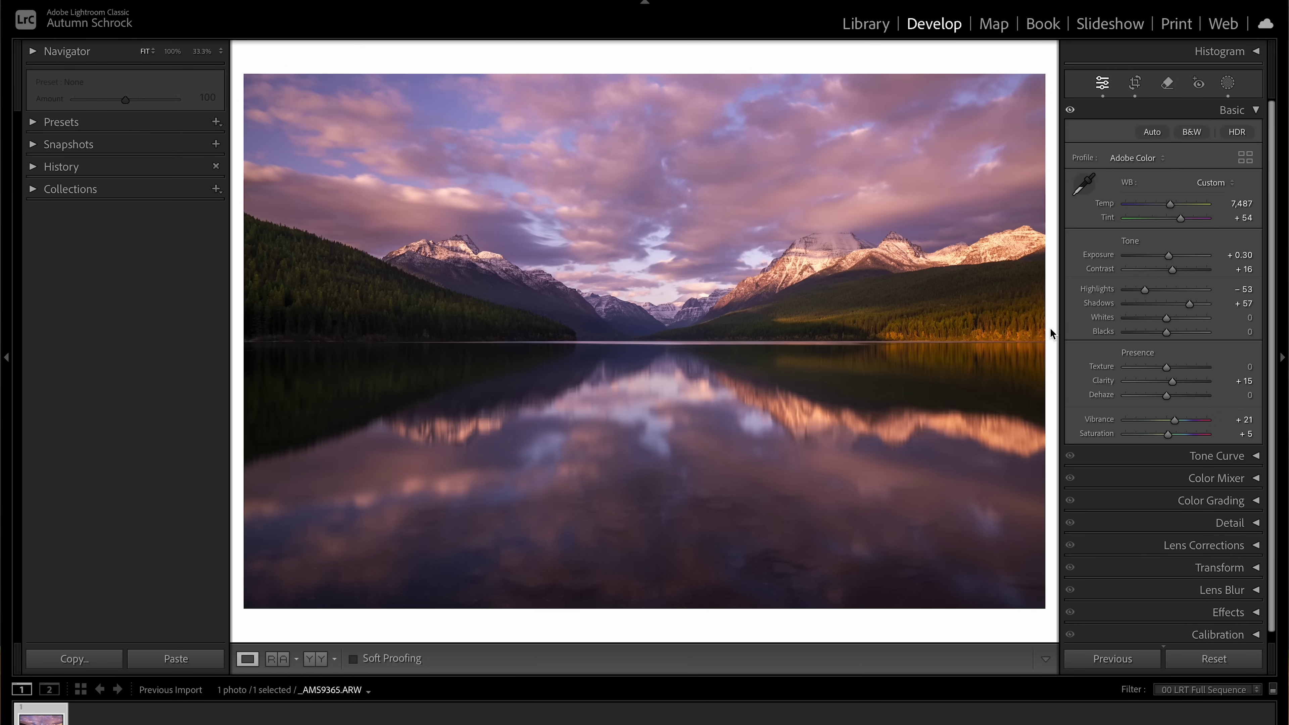
pyautogui.press('\\')
pyautogui.press('\\')
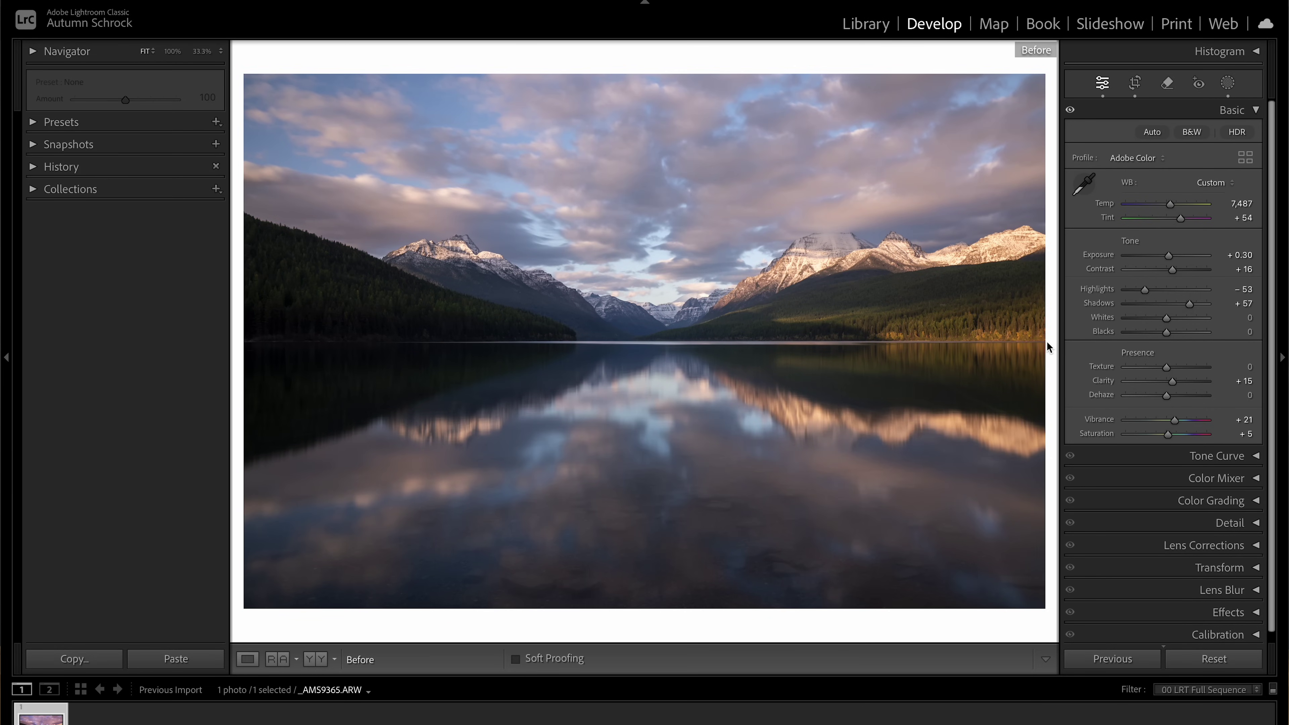
pyautogui.press('\\')
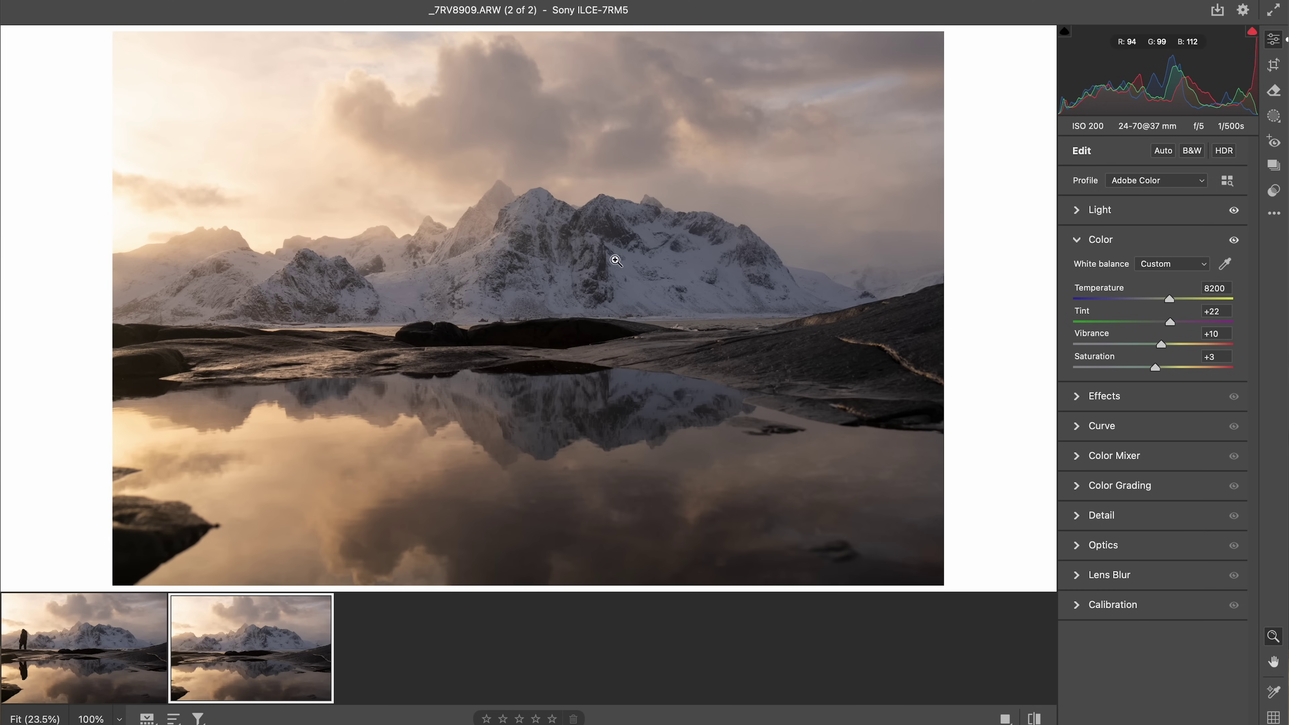
pyautogui.moveTo(316, 659)
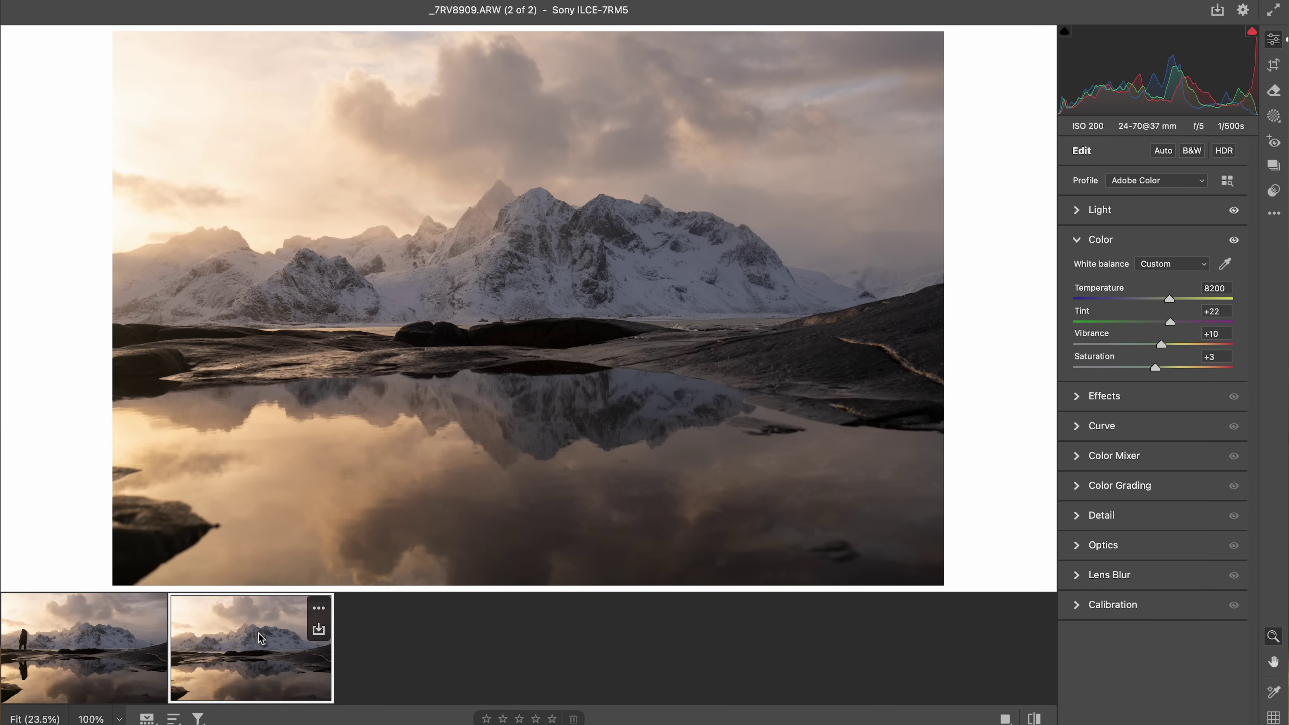
# - Compare the photo with the standing person to the one without, examining the waves along the far shoreline
pyautogui.click(102, 644)
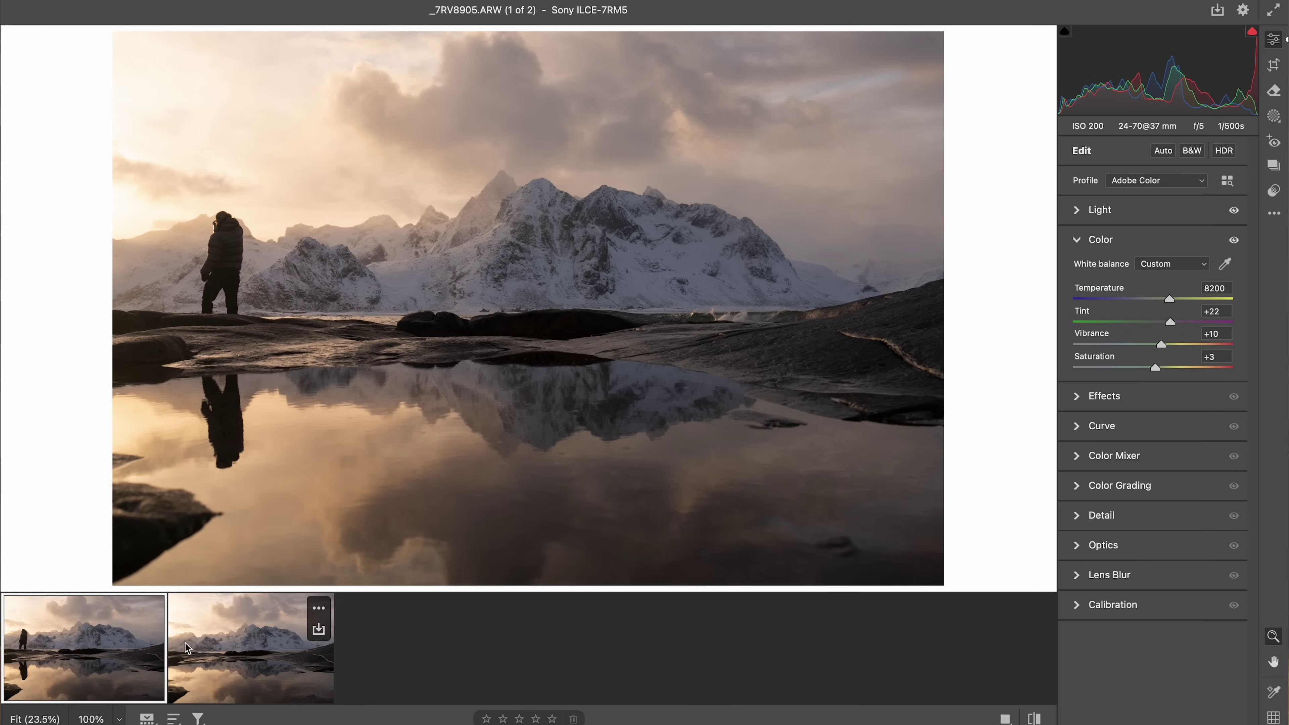
pyautogui.click(245, 630)
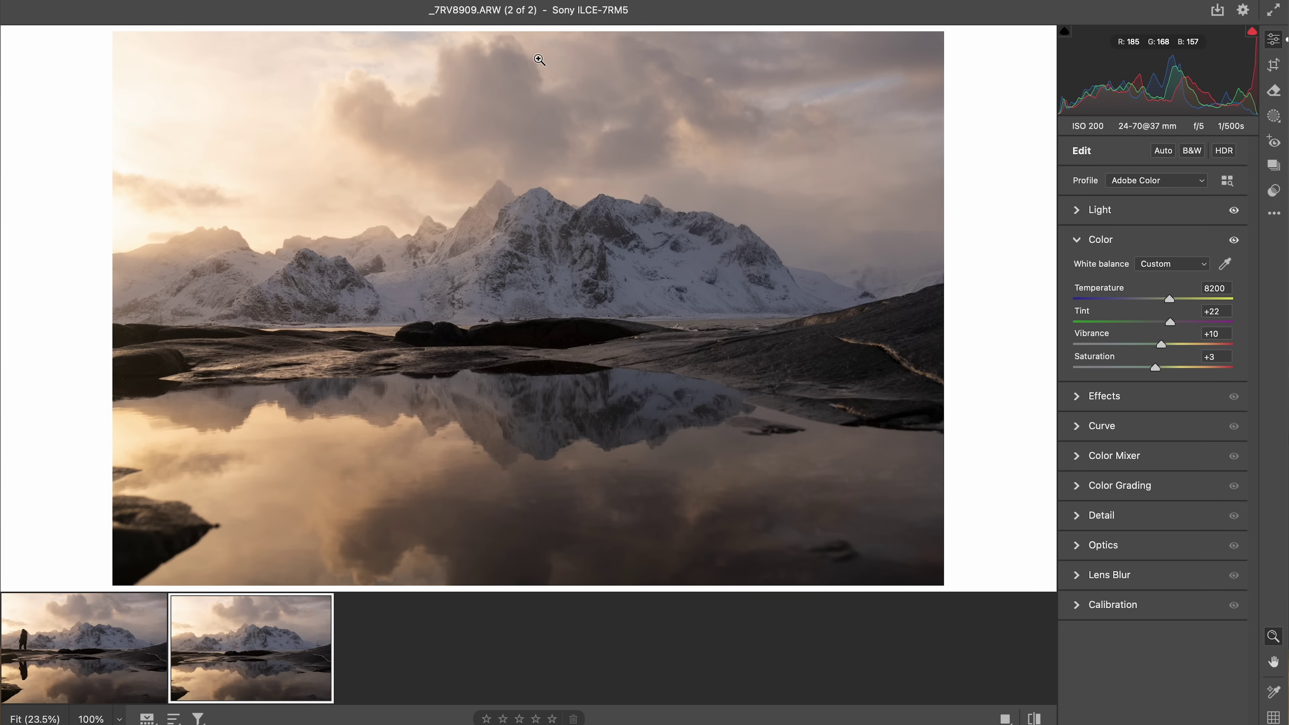
pyautogui.click(108, 640)
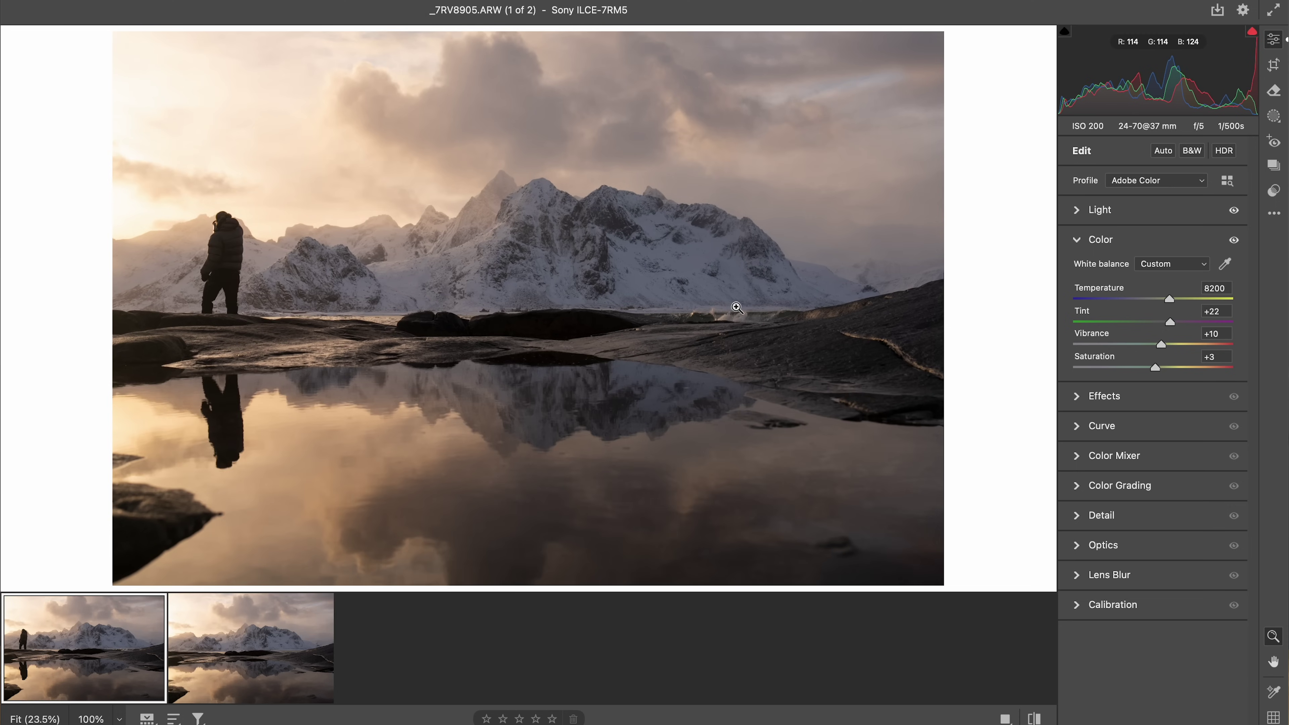
pyautogui.moveTo(743, 323); pyautogui.dragTo(766, 354)
pyautogui.keyDown('alt'); pyautogui.click(771, 340); pyautogui.keyUp('alt')
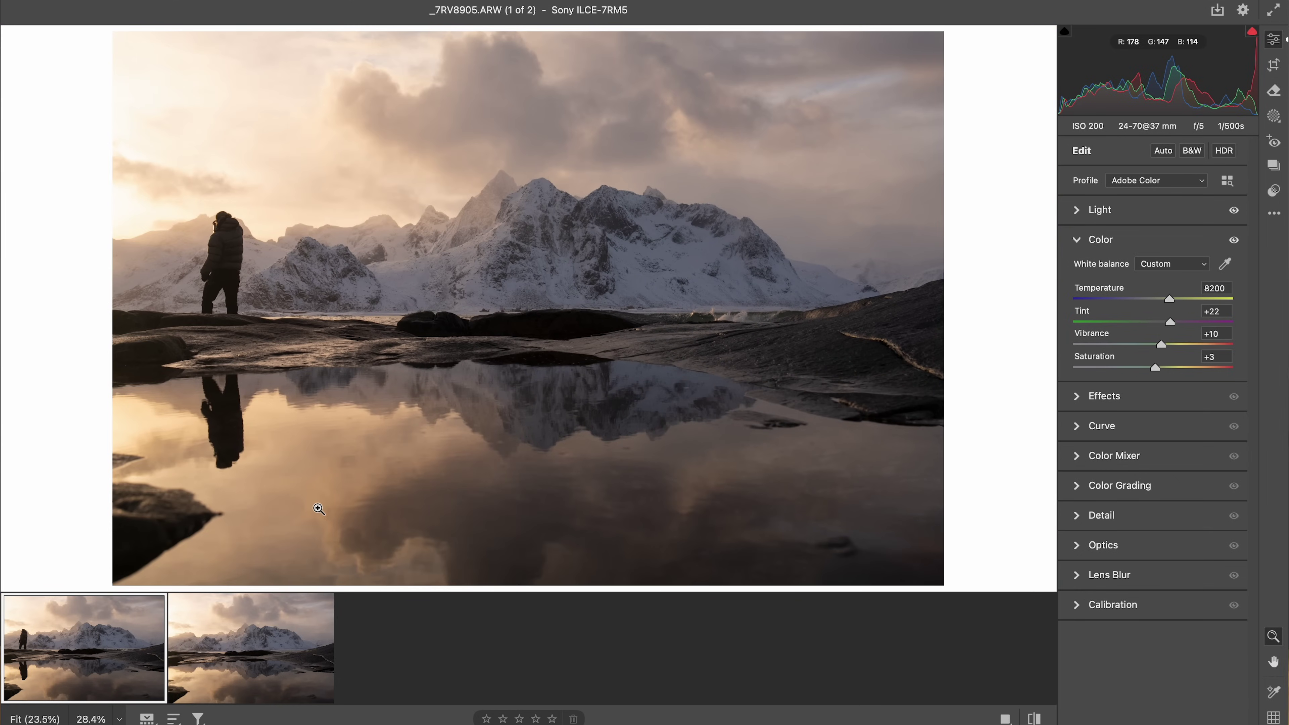
pyautogui.click(263, 641)
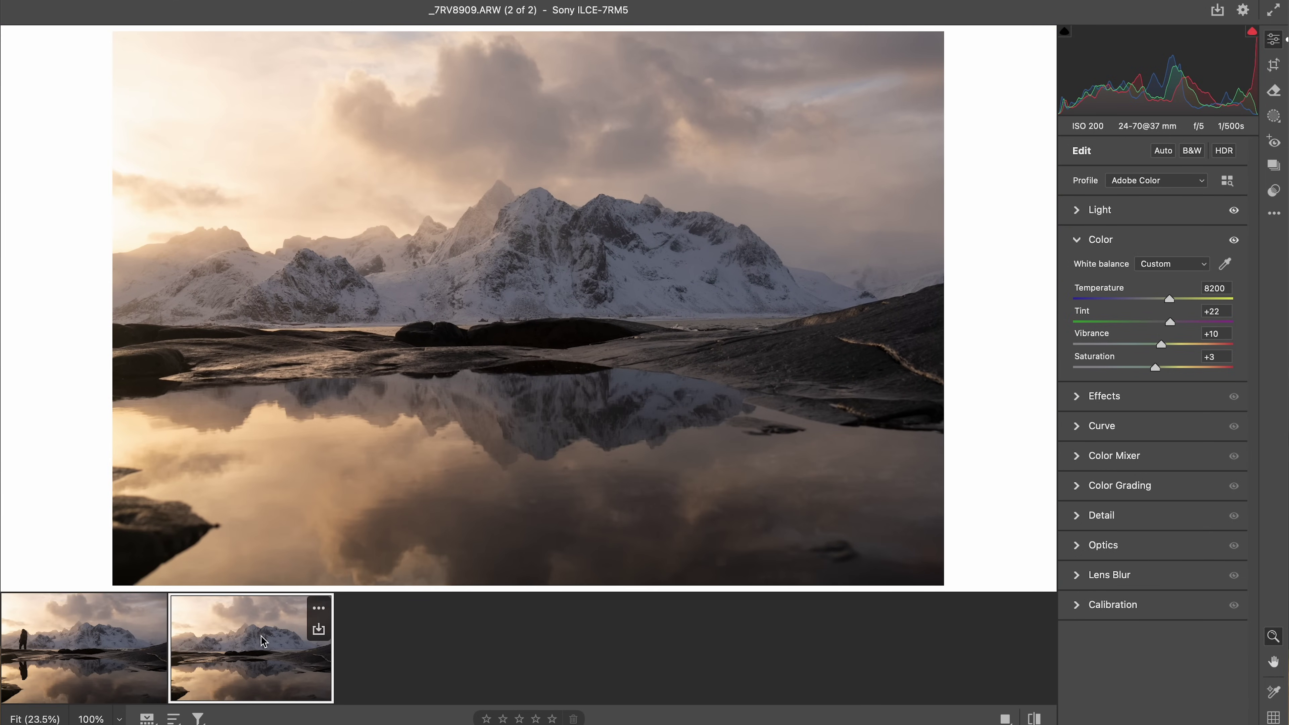
pyautogui.click(108, 652)
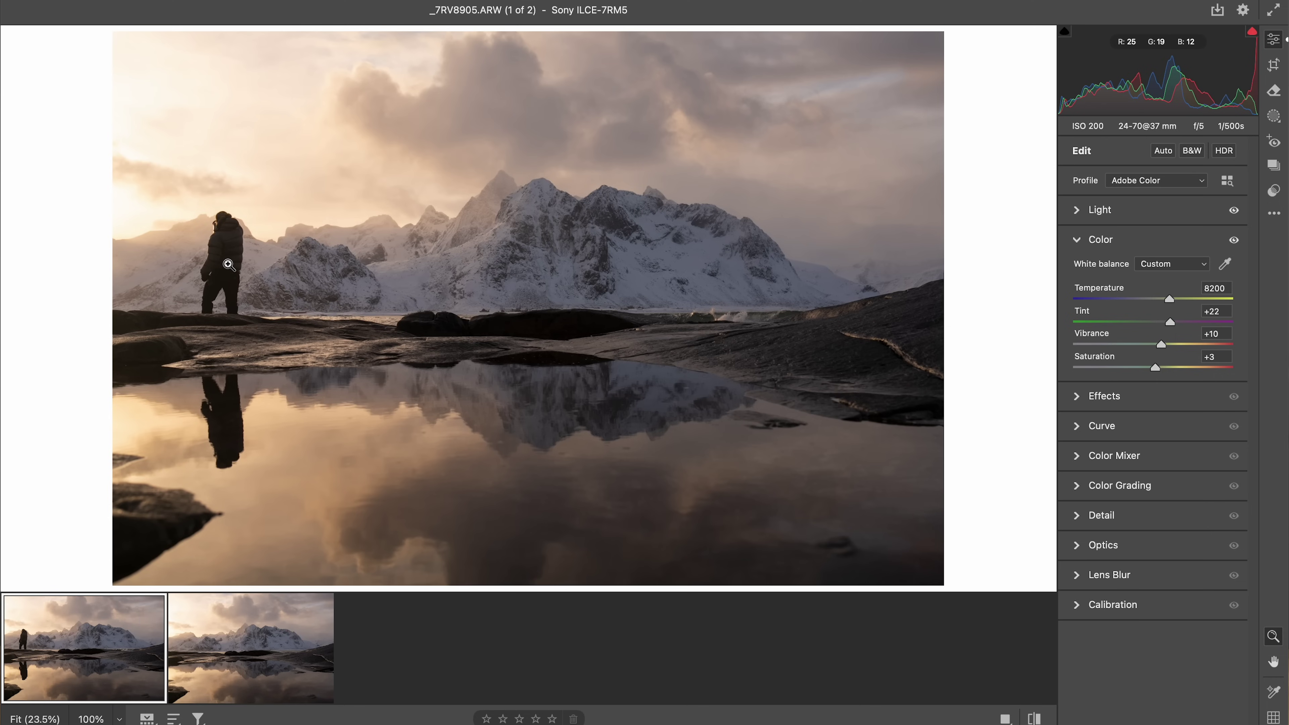
# - Examine the person, sky and mountains in _7RV8905.ARW and compare them with the same areas in _7RV8909.ARW
pyautogui.moveTo(222, 244); pyautogui.dragTo(290, 324)
pyautogui.moveTo(500, 307); pyautogui.dragTo(581, 55)
pyautogui.keyDown('alt'); pyautogui.click(609, 180); pyautogui.keyUp('alt')
pyautogui.click(261, 632)
pyautogui.moveTo(530, 233); pyautogui.dragTo(576, 295)
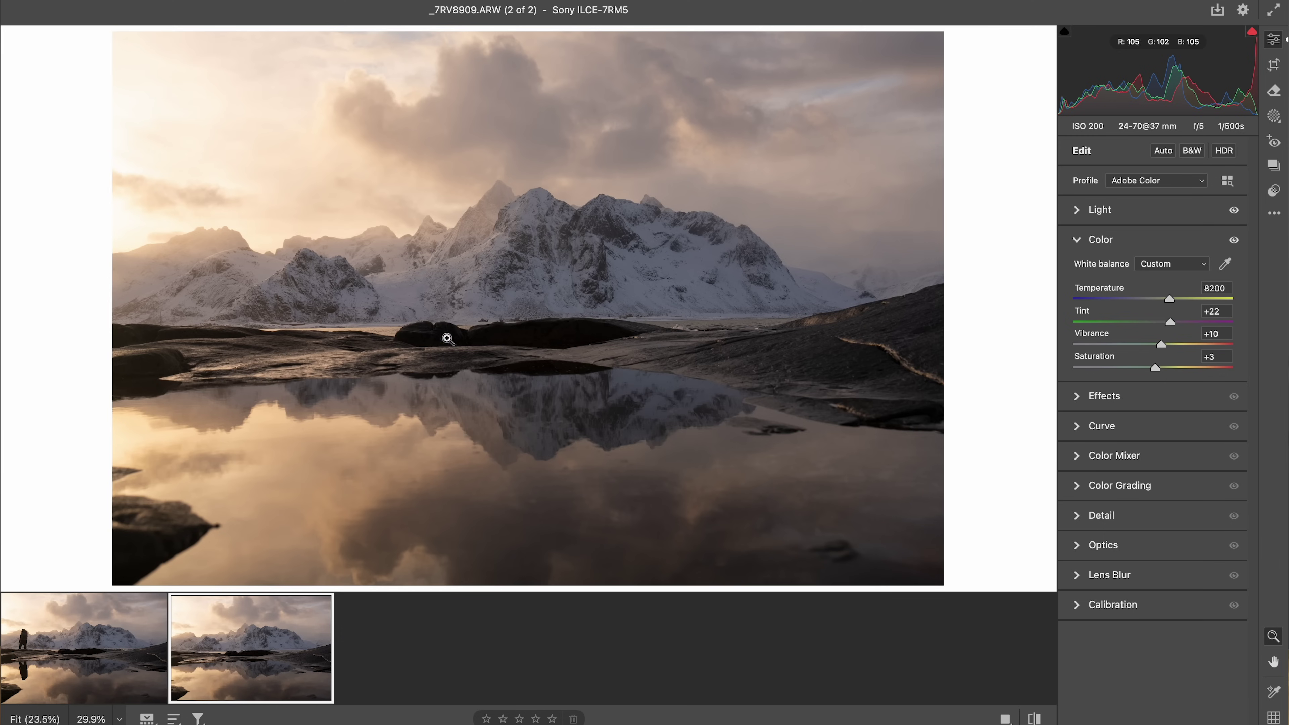
pyautogui.click(107, 638)
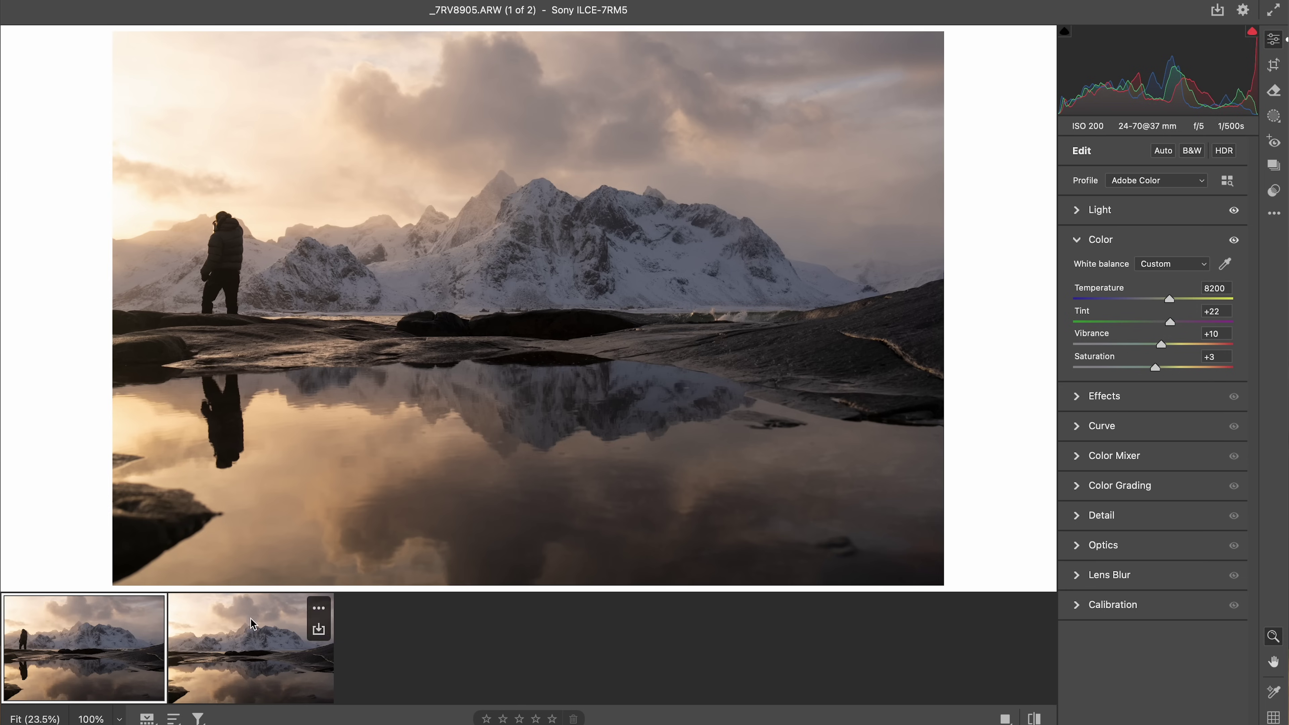
pyautogui.click(252, 628)
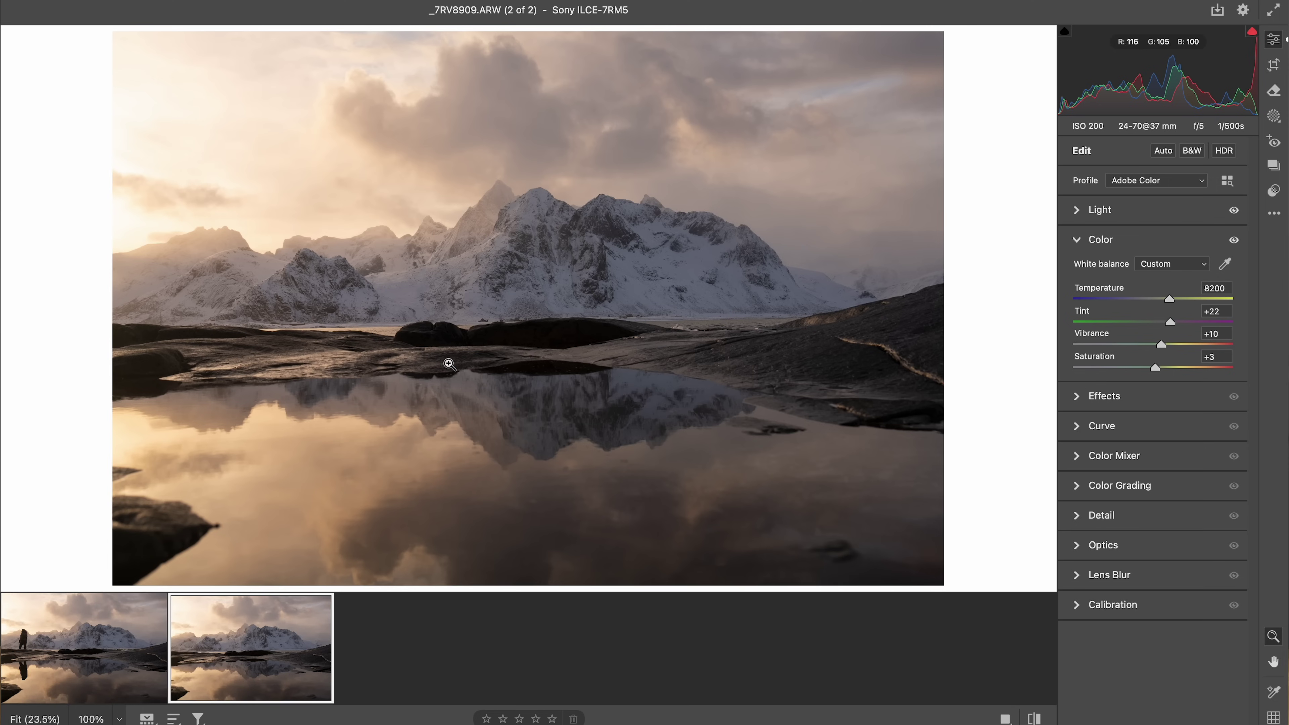
pyautogui.moveTo(274, 650)
# - Select both raw photos and reset their edit settings to default
pyautogui.click(1103, 212)
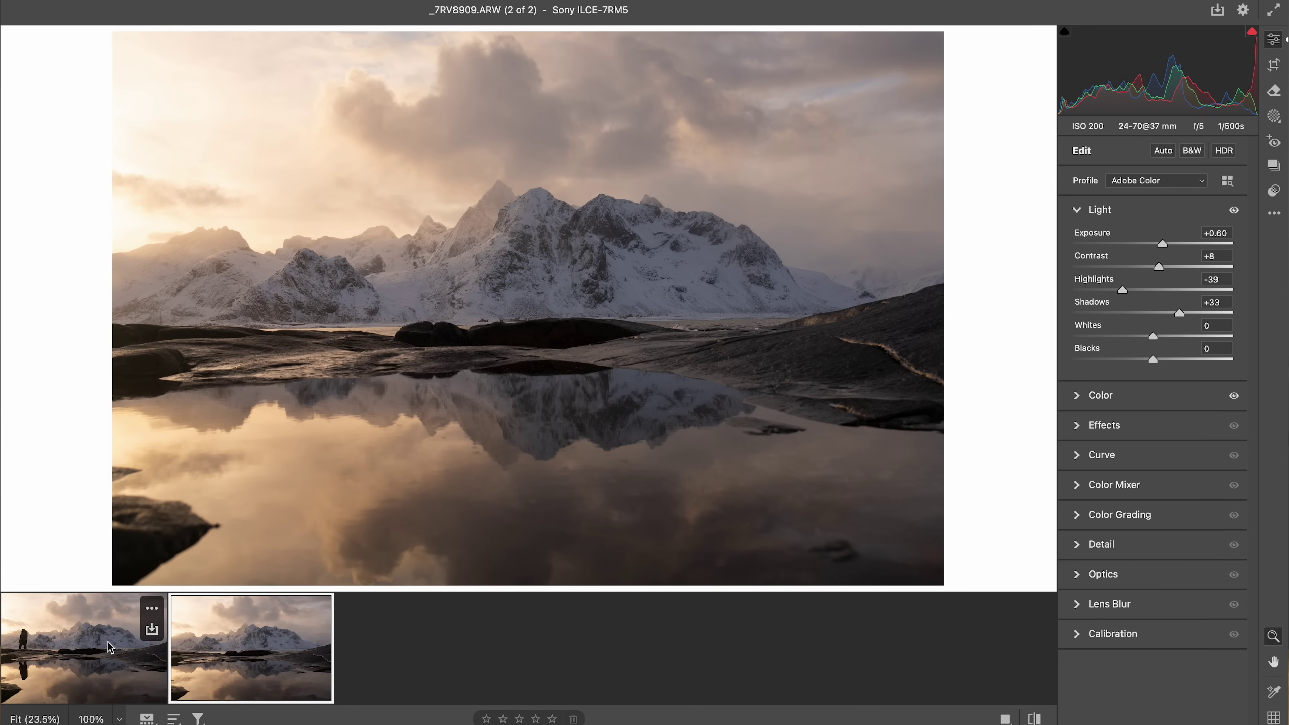
pyautogui.keyDown('shift'); pyautogui.click(112, 651); pyautogui.keyUp('shift')
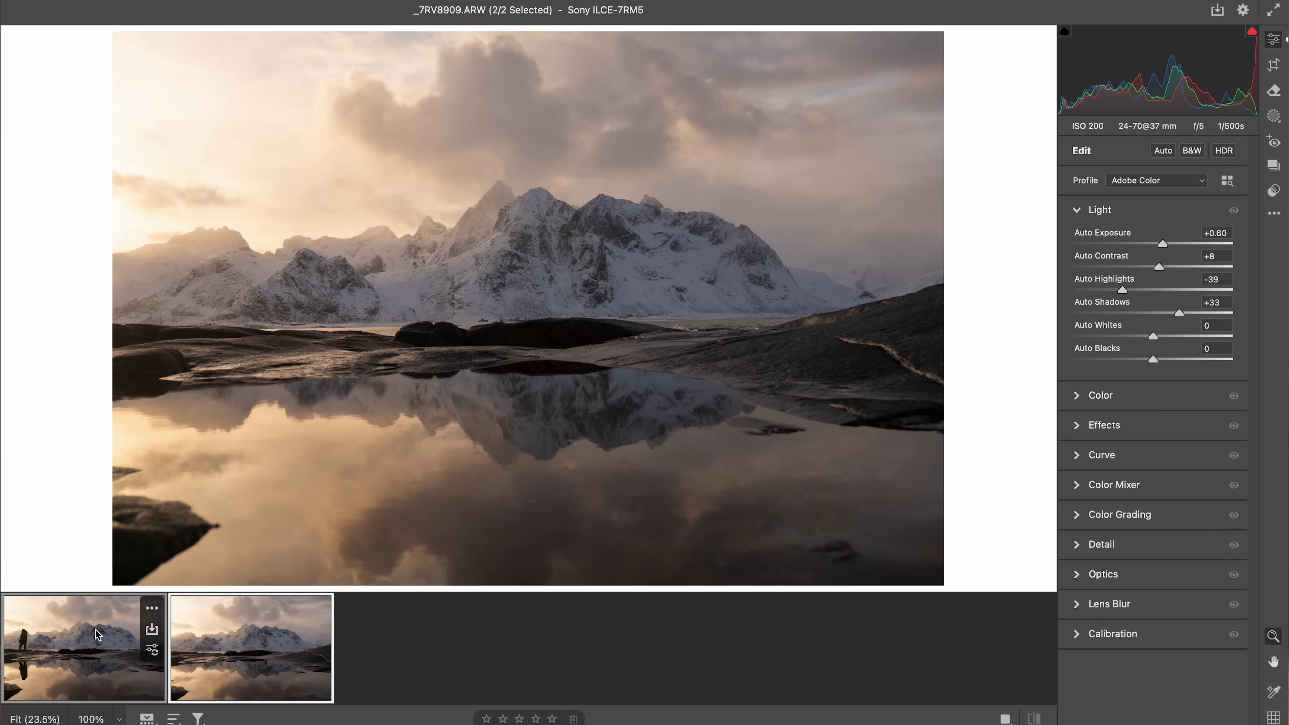
pyautogui.click(1274, 213)
pyautogui.click(1166, 251)
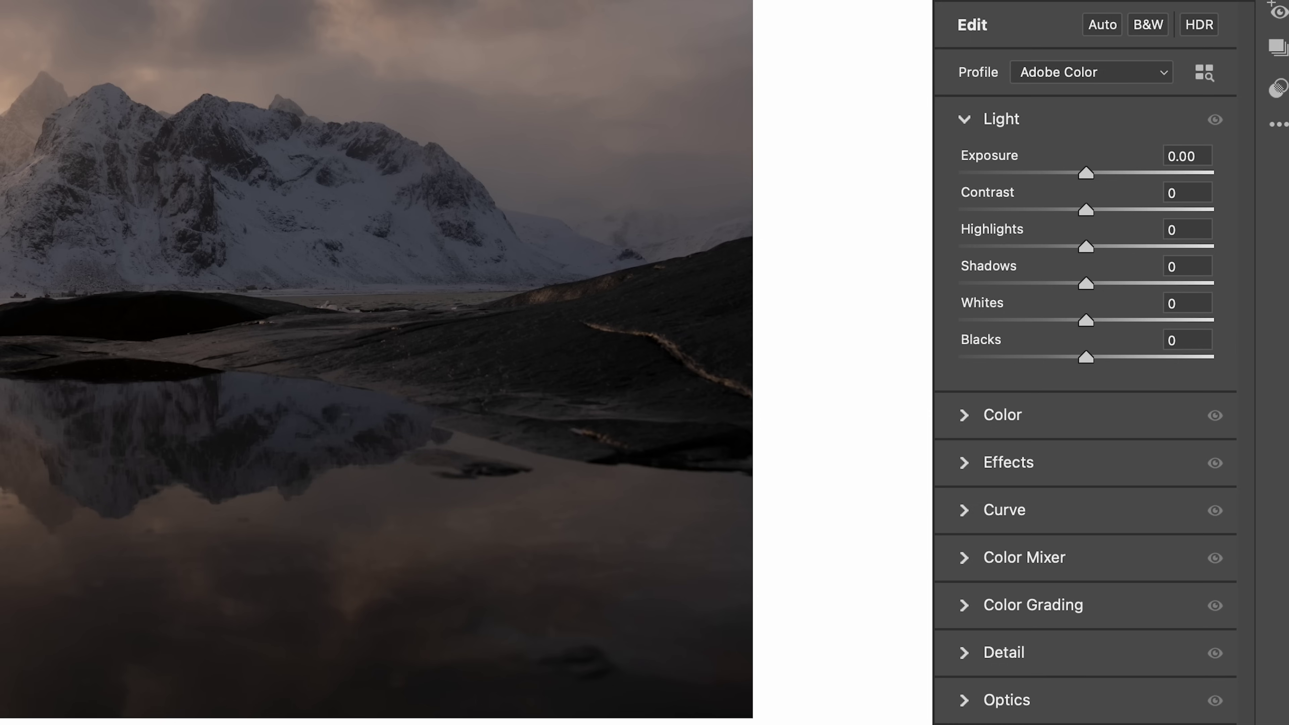
# - Set the Exposure of _7RV8909.ARW to +0.60
pyautogui.click(1086, 173)
pyautogui.moveTo(1086, 171); pyautogui.dragTo(1094, 173)
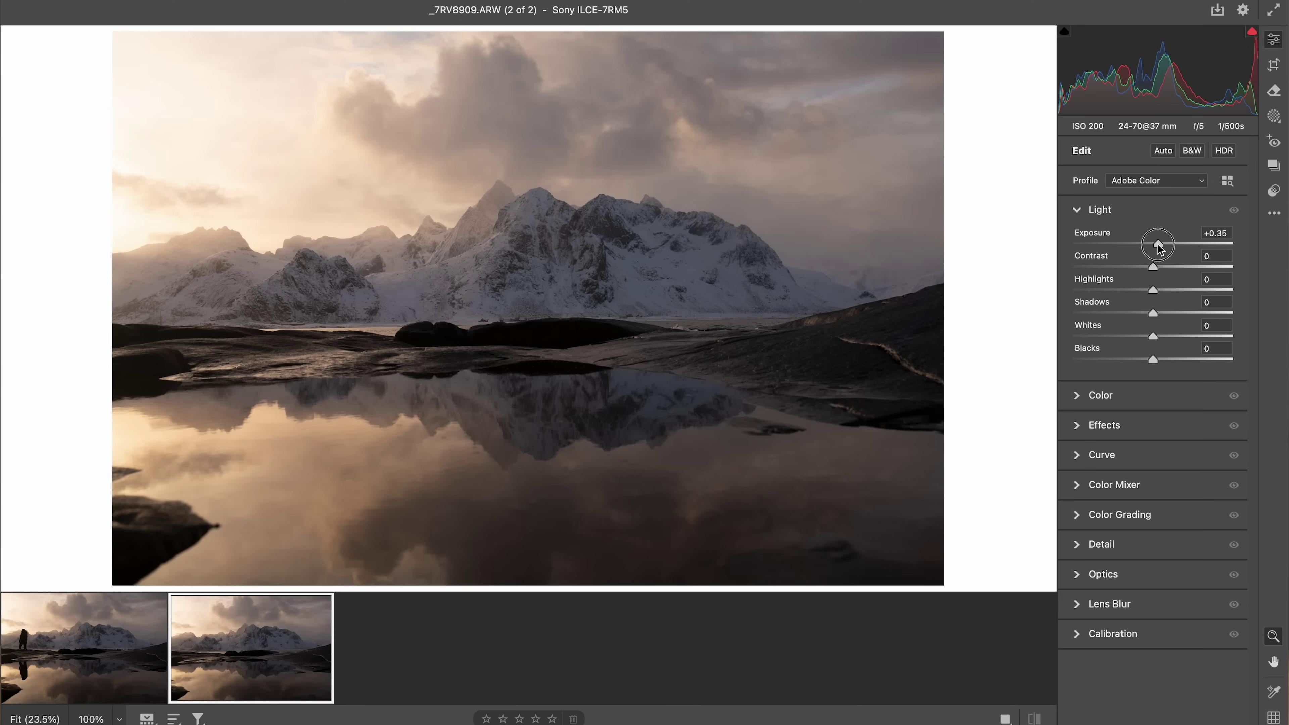
pyautogui.moveTo(1160, 248); pyautogui.dragTo(1168, 250)
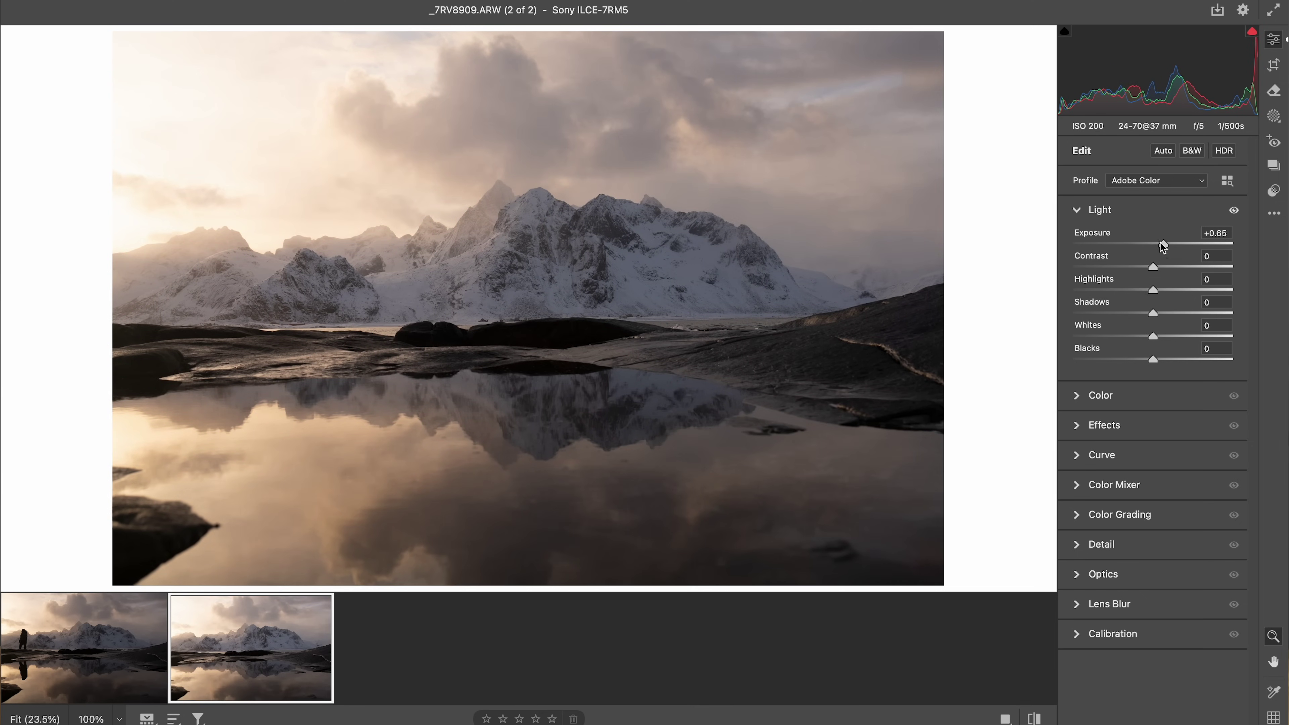
pyautogui.click(1165, 248)
pyautogui.moveTo(1165, 248); pyautogui.dragTo(1162, 248)
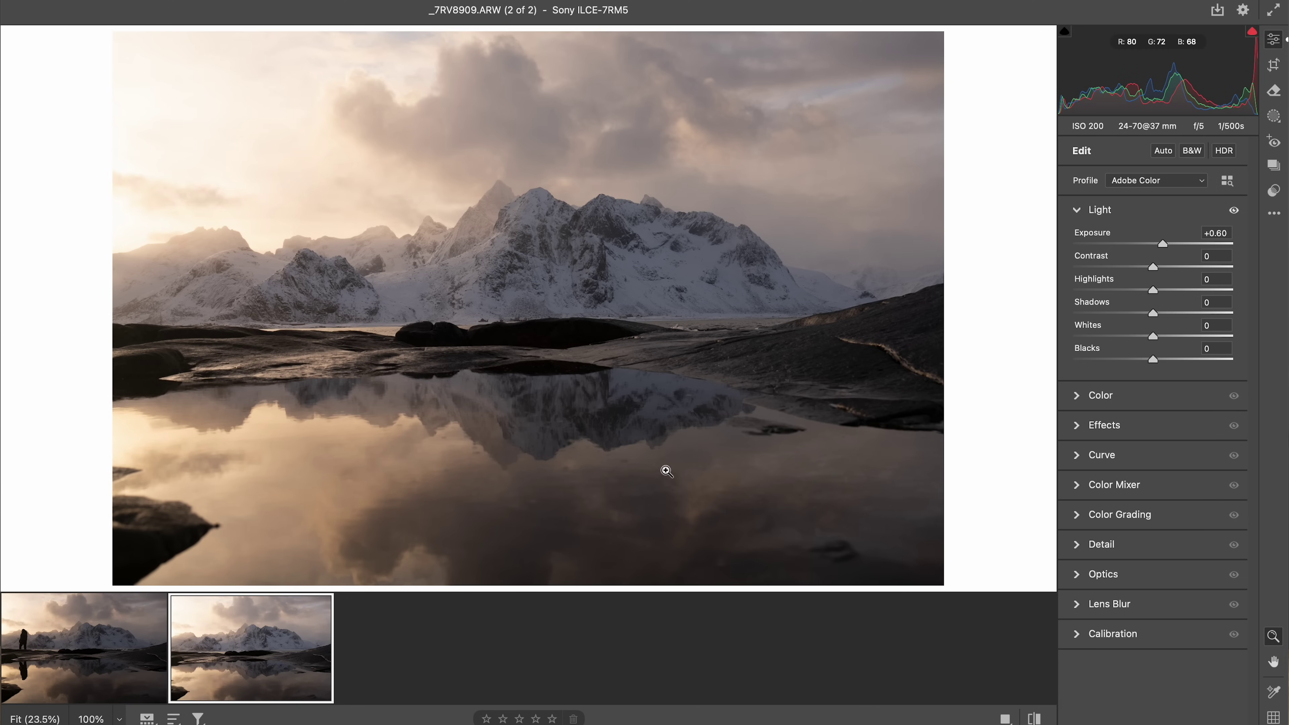
# - Set the Contrast of _7RV8909.ARW to +8, Highlights to -45 and Shadows to +36
pyautogui.moveTo(1157, 269); pyautogui.dragTo(1159, 268)
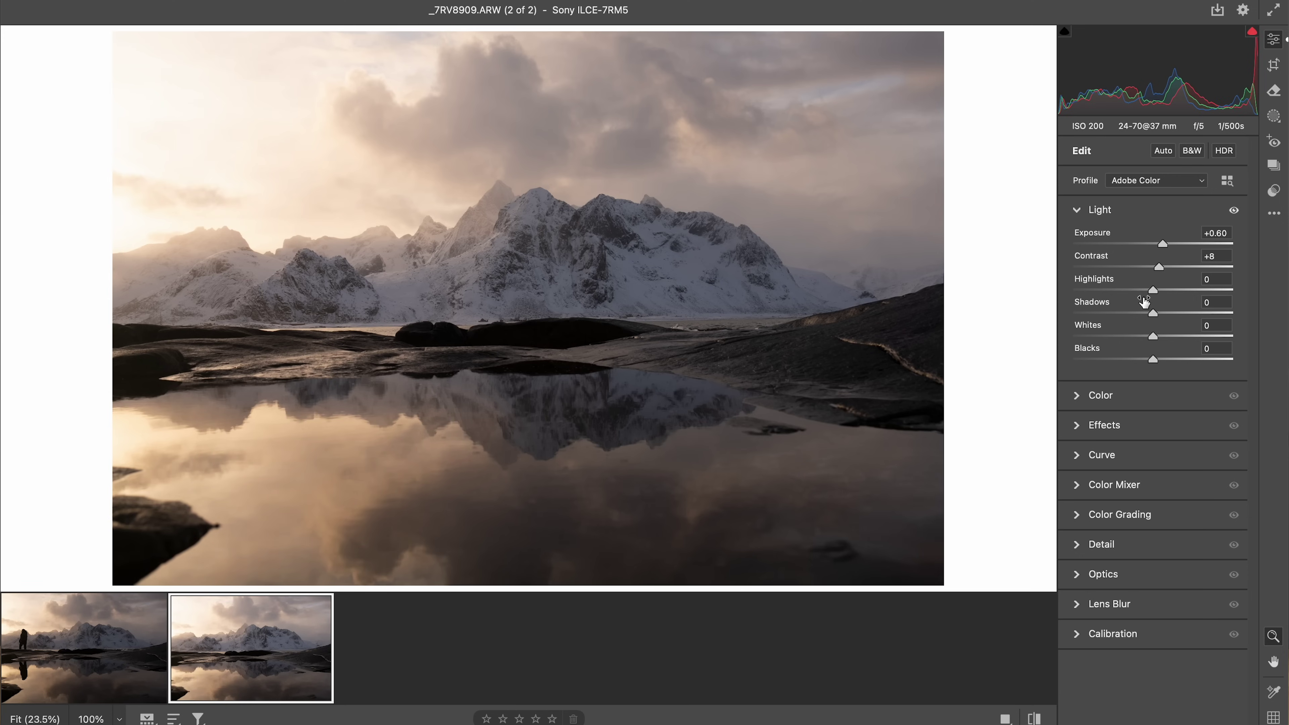
pyautogui.moveTo(1152, 290); pyautogui.dragTo(1121, 293)
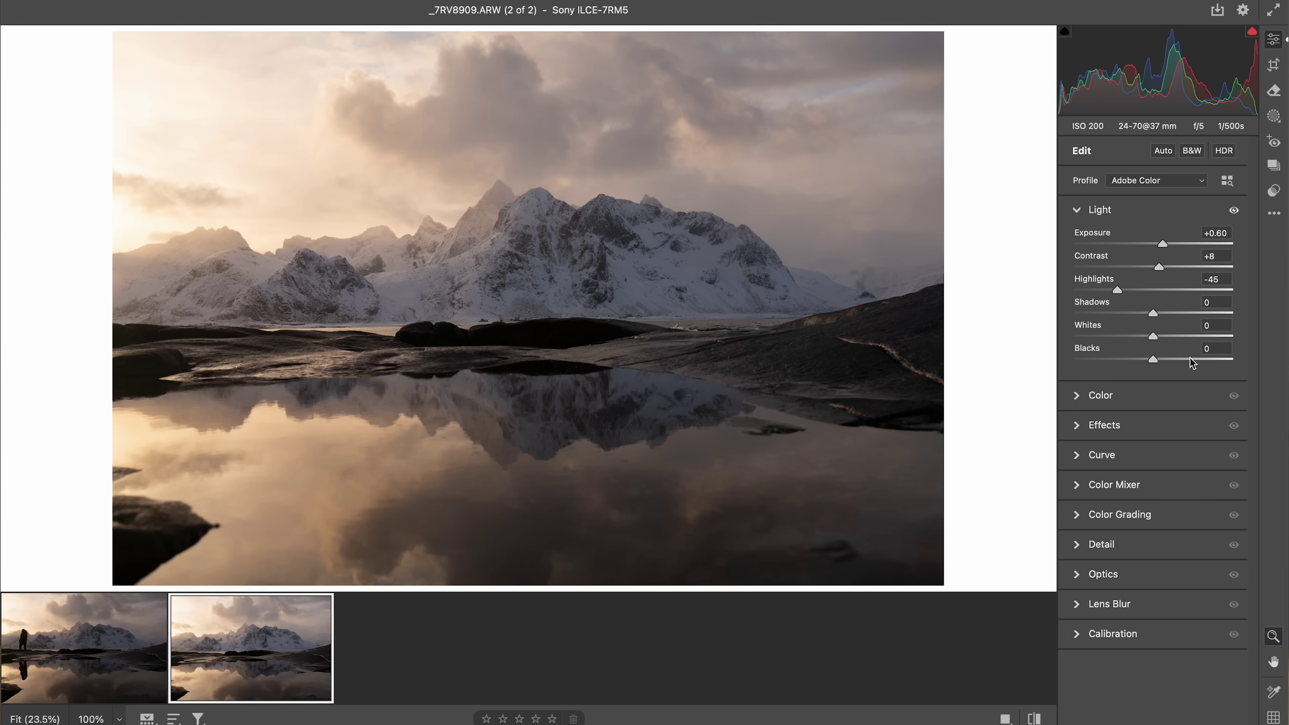
pyautogui.moveTo(1153, 314); pyautogui.dragTo(1182, 318)
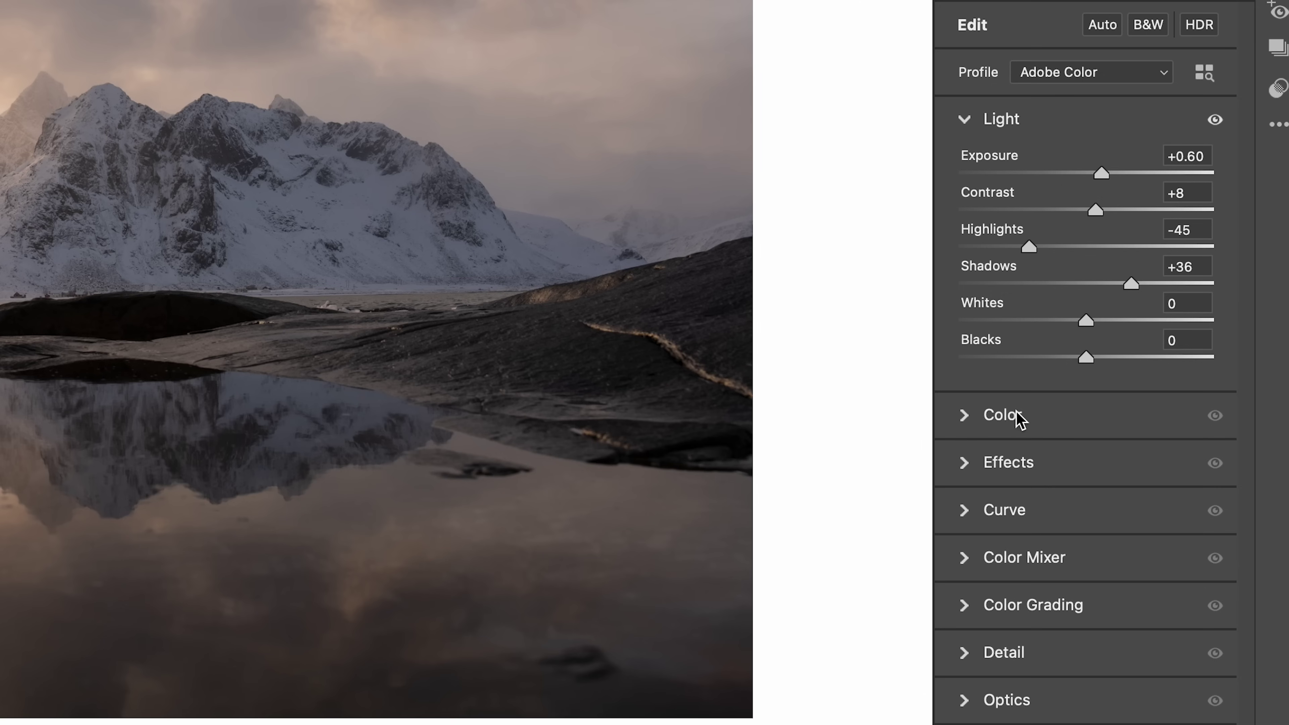
# - Set the white balance of _7RV8909.ARW to Temperature 8300 and Tint +25
pyautogui.click(1109, 397)
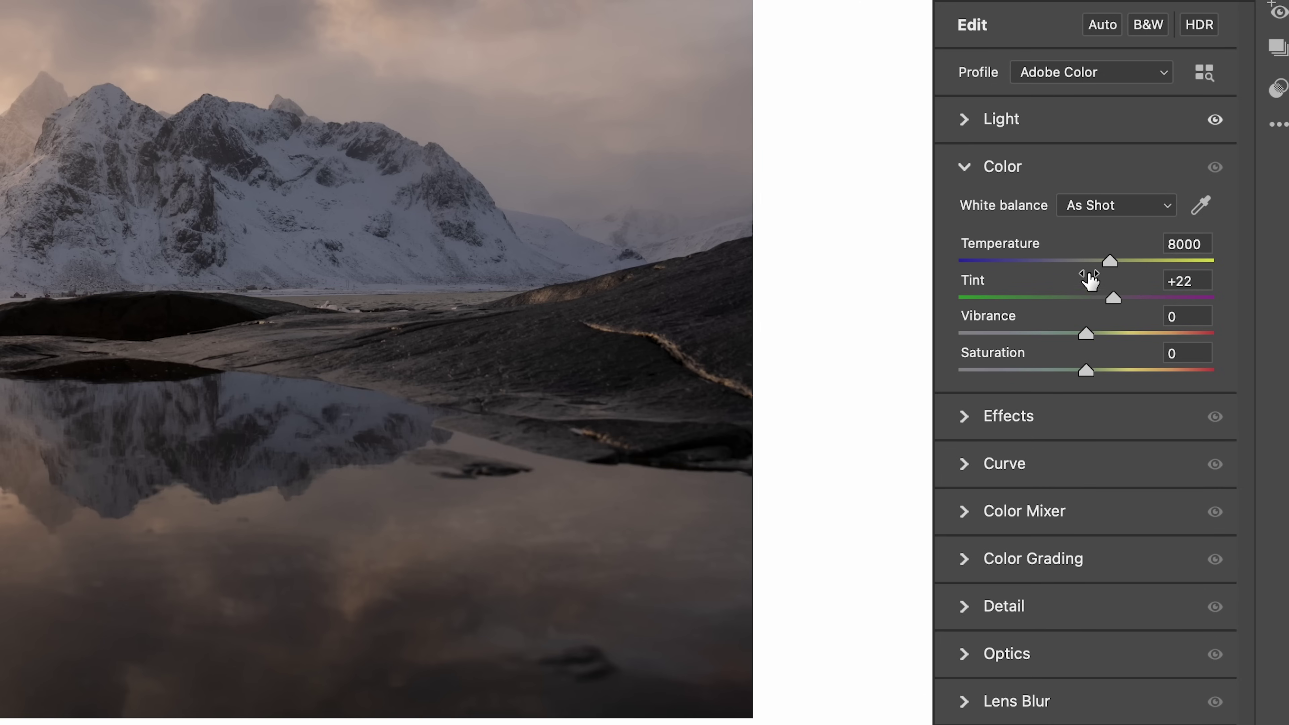
pyautogui.moveTo(1109, 255); pyautogui.dragTo(1113, 265)
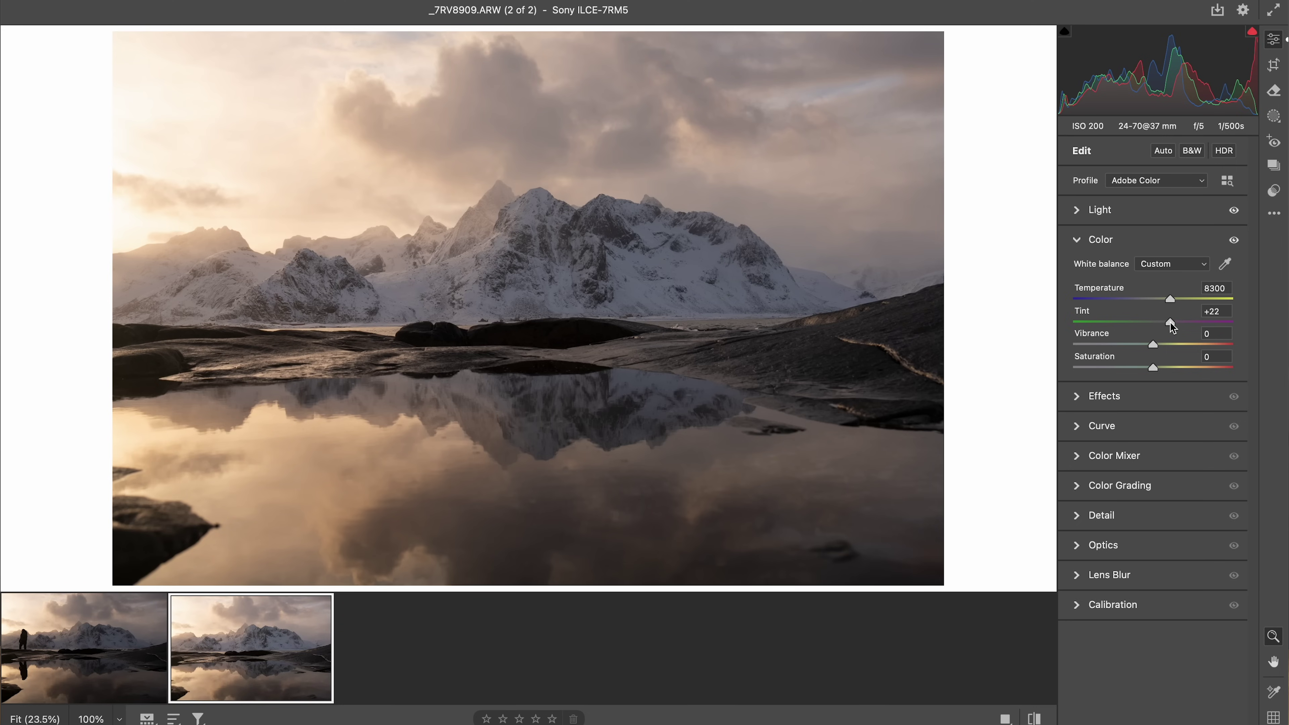
pyautogui.moveTo(1172, 326); pyautogui.dragTo(1173, 326)
# - Copy the edit settings of _7RV8909.ARW and paste them onto _7RV8905.ARW, the photo with the person
pyautogui.moveTo(248, 653)
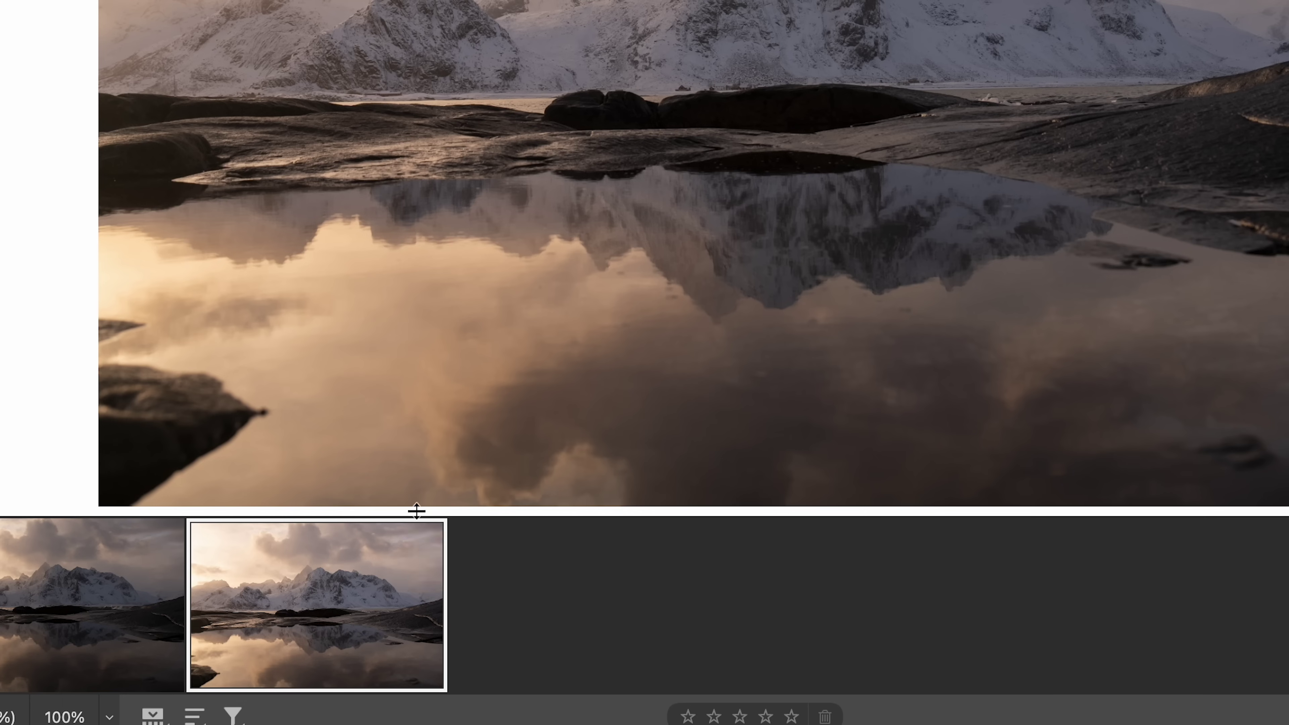
pyautogui.click(422, 542)
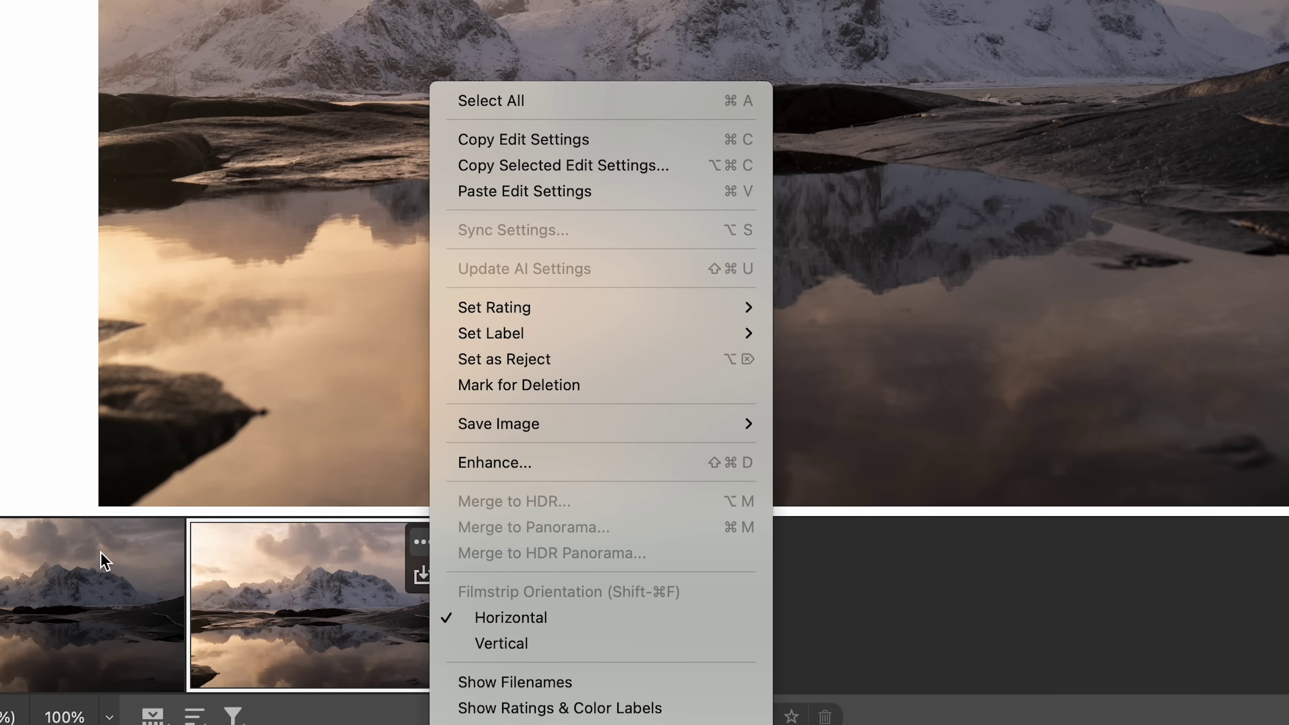
pyautogui.click(104, 561)
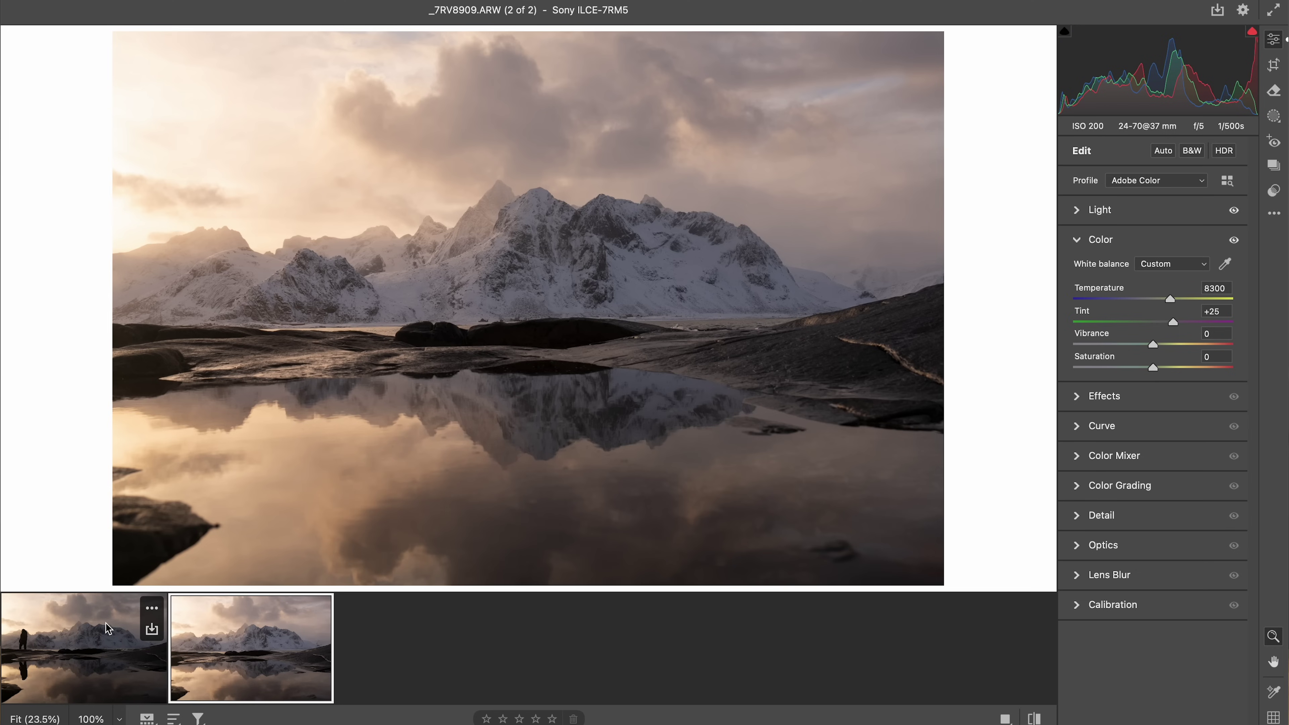
pyautogui.click(108, 629)
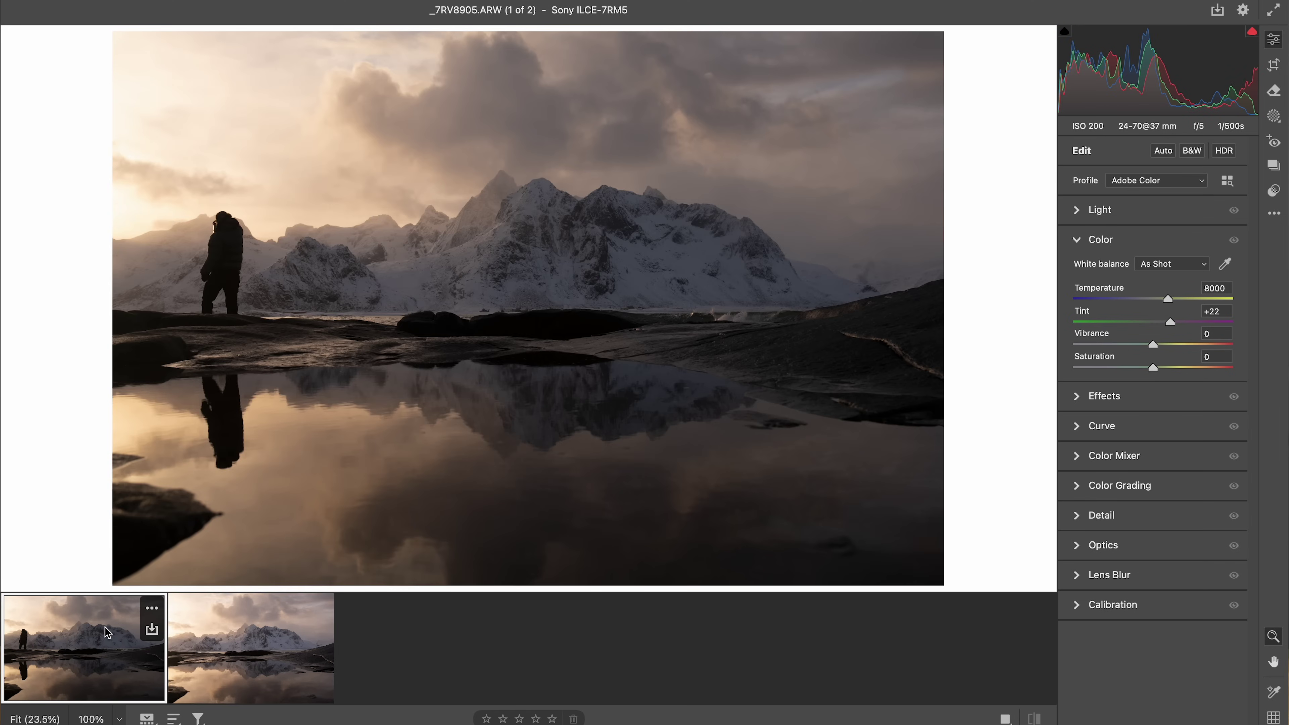
pyautogui.press('super+v')
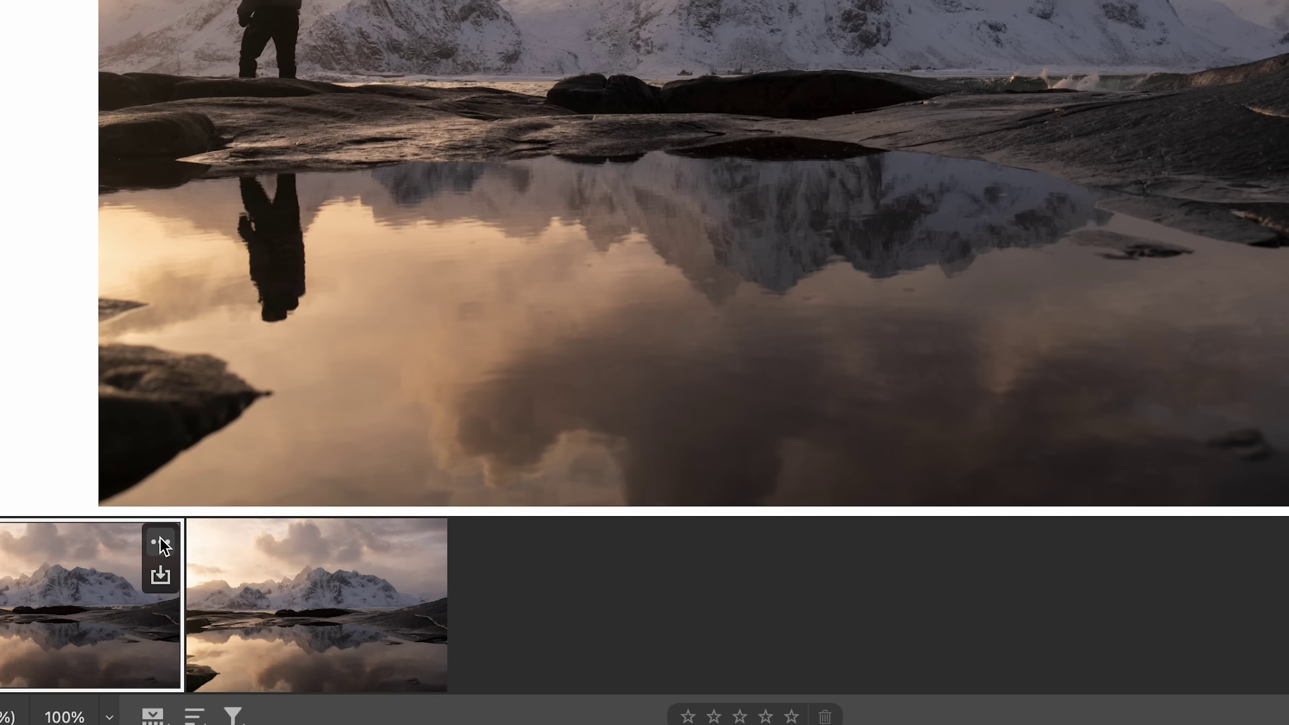
pyautogui.click(151, 608)
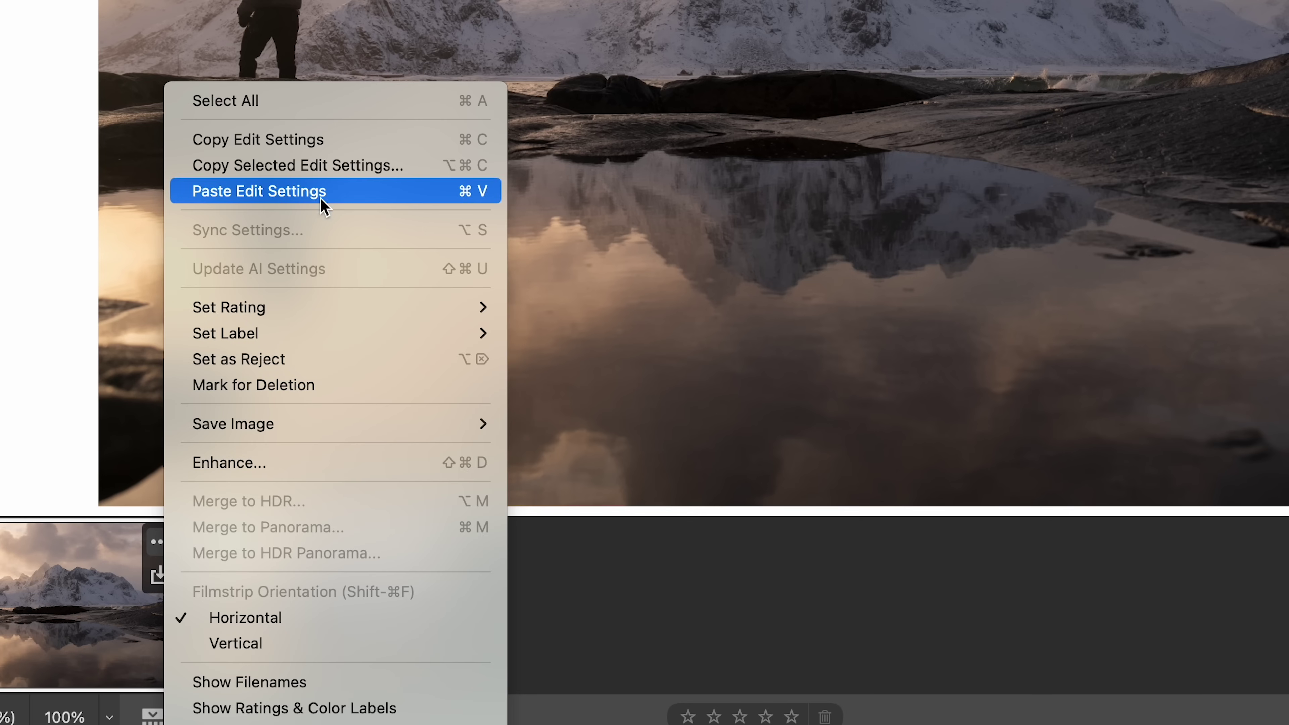
pyautogui.click(552, 575)
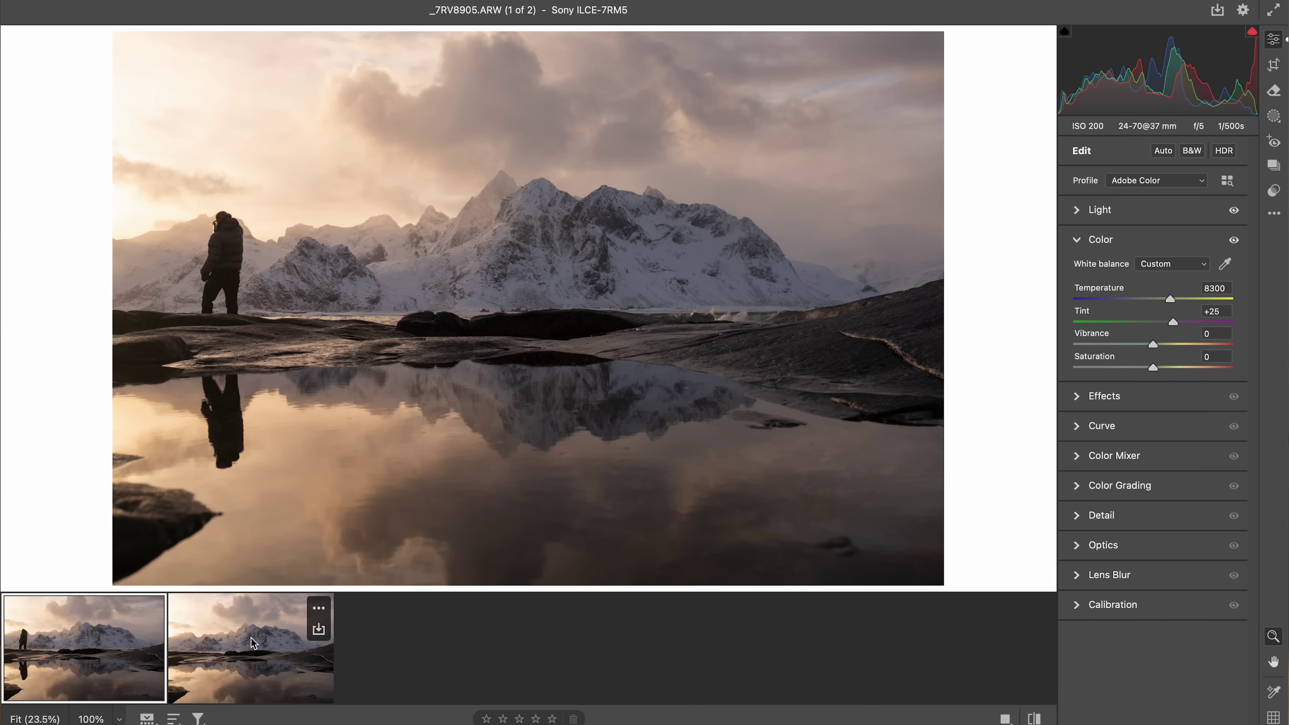
# - Compare the two matched photos, select both and open them as documents in Photoshop
pyautogui.click(251, 638)
pyautogui.click(125, 637)
pyautogui.keyDown('shift'); pyautogui.click(259, 629); pyautogui.keyUp('shift')
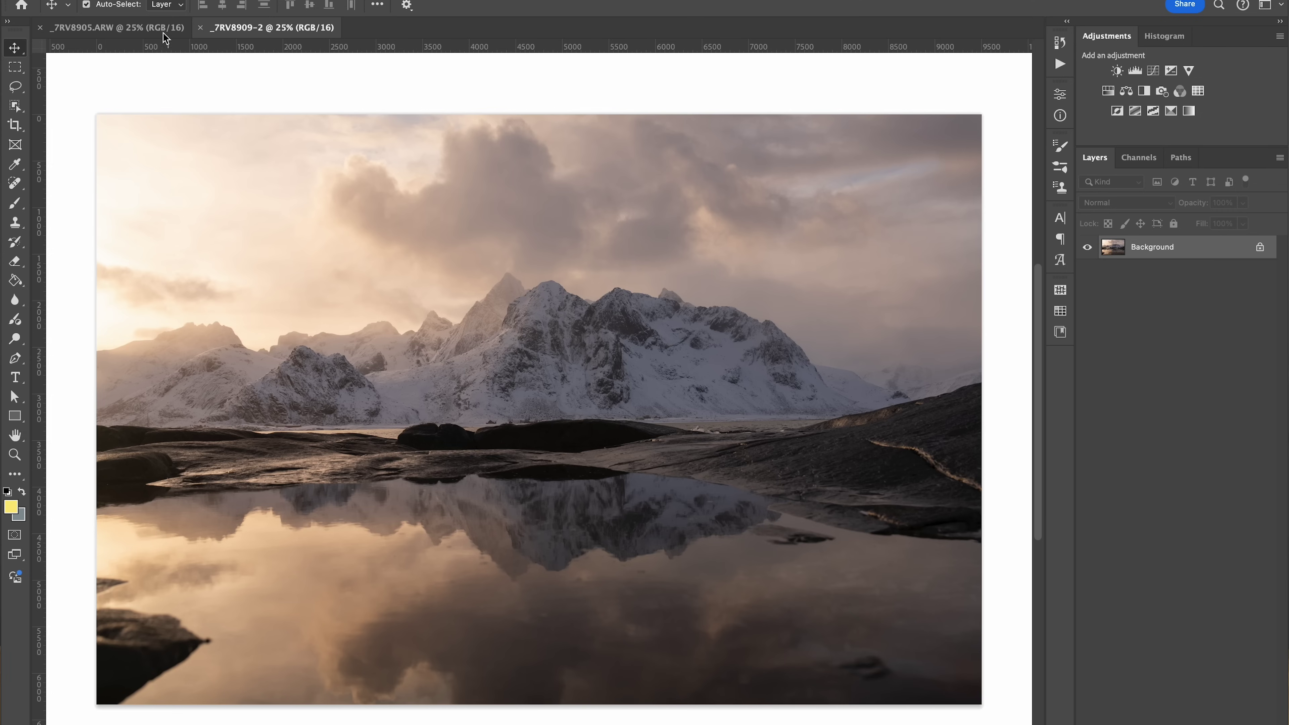
# - In the _7RV8905.ARW document, convert the locked Background into an unlocked layer
pyautogui.click(145, 28)
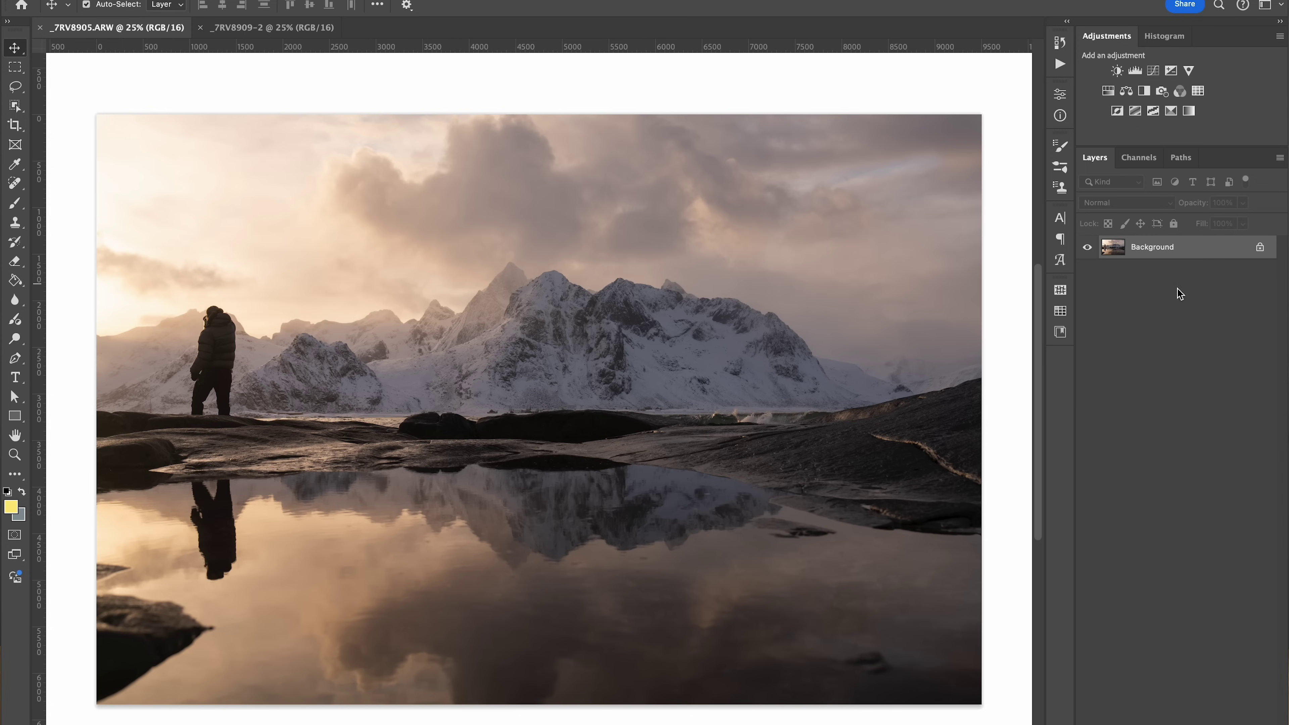
pyautogui.moveTo(1215, 247); pyautogui.dragTo(1181, 307)
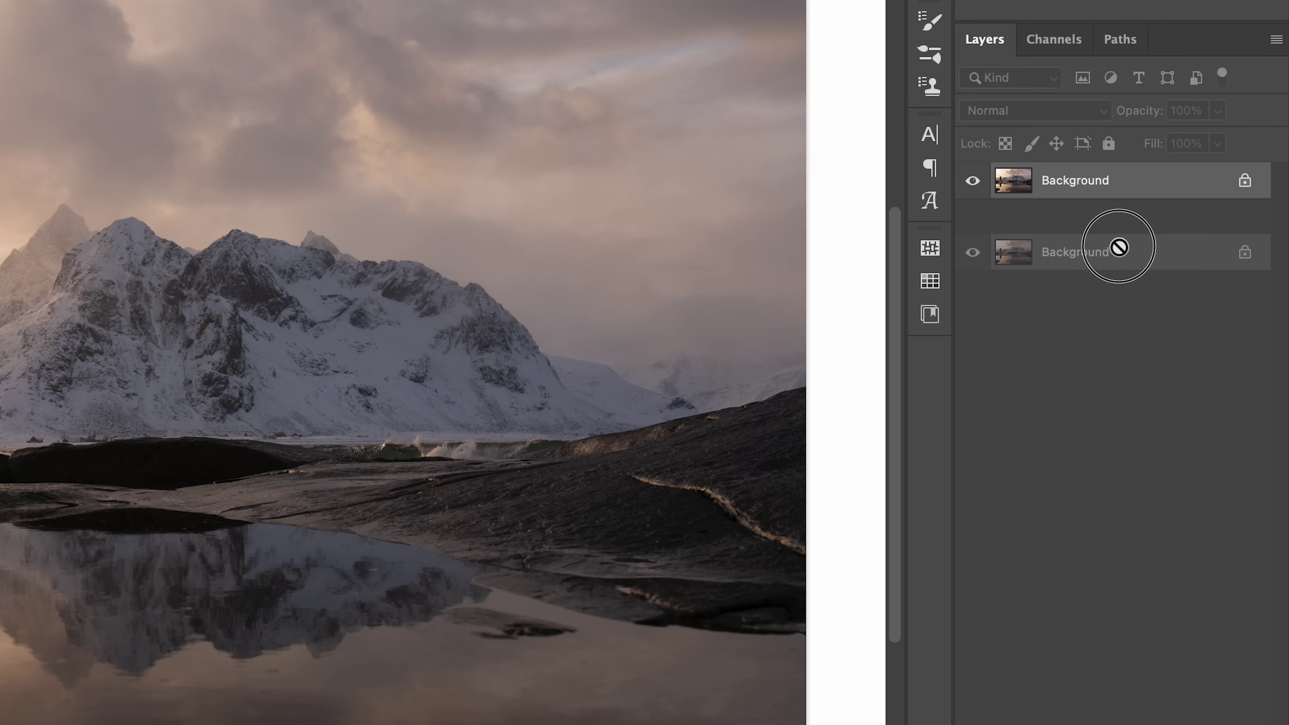
pyautogui.moveTo(1120, 275); pyautogui.dragTo(1118, 243)
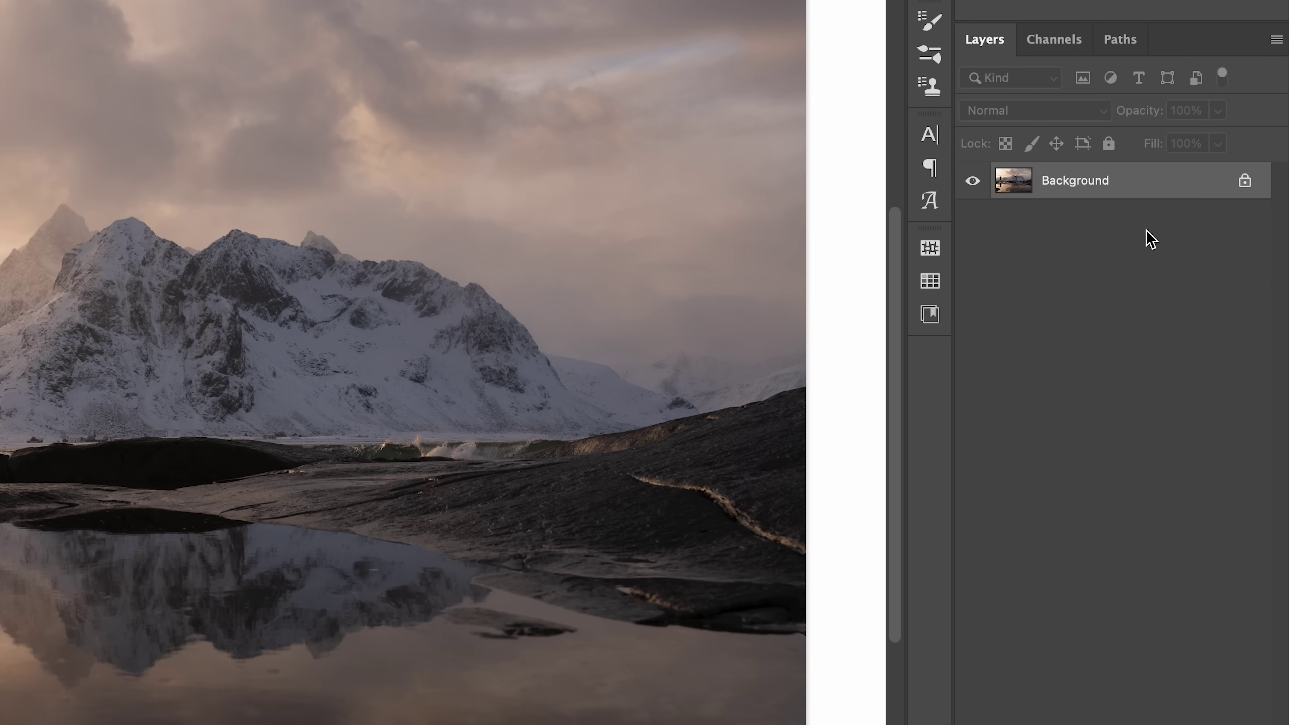
pyautogui.click(1244, 182)
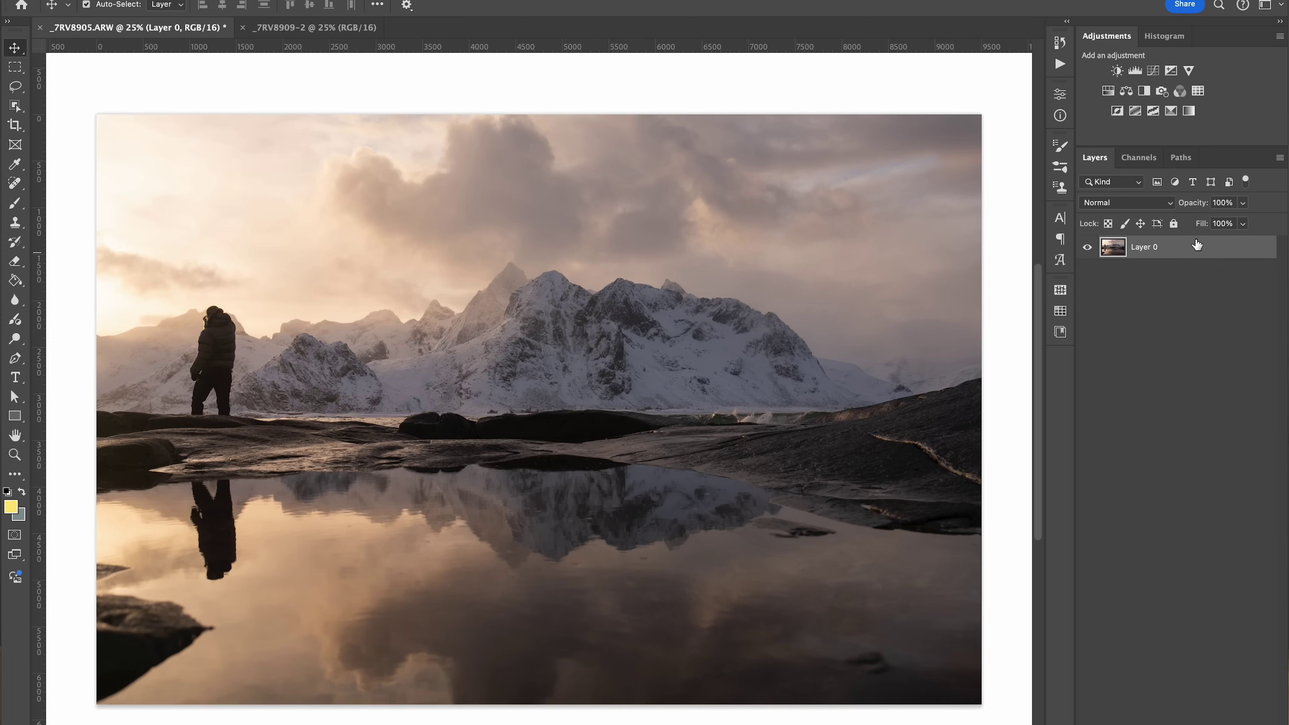
# - Copy the layer with the person into the _7RV8909-2 document above its Background, and unlock that Background layer
pyautogui.moveTo(1147, 180); pyautogui.dragTo(592, 230)
pyautogui.moveTo(847, 278); pyautogui.dragTo(556, 371)
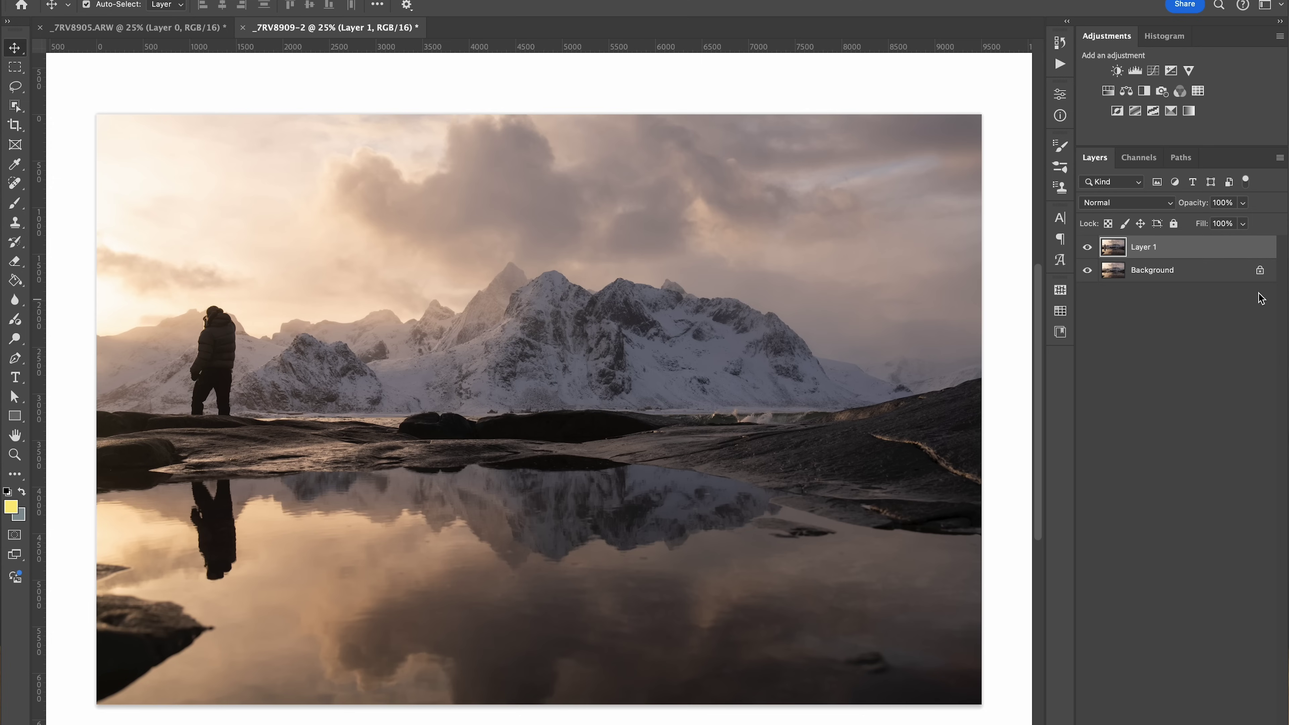
pyautogui.click(1260, 269)
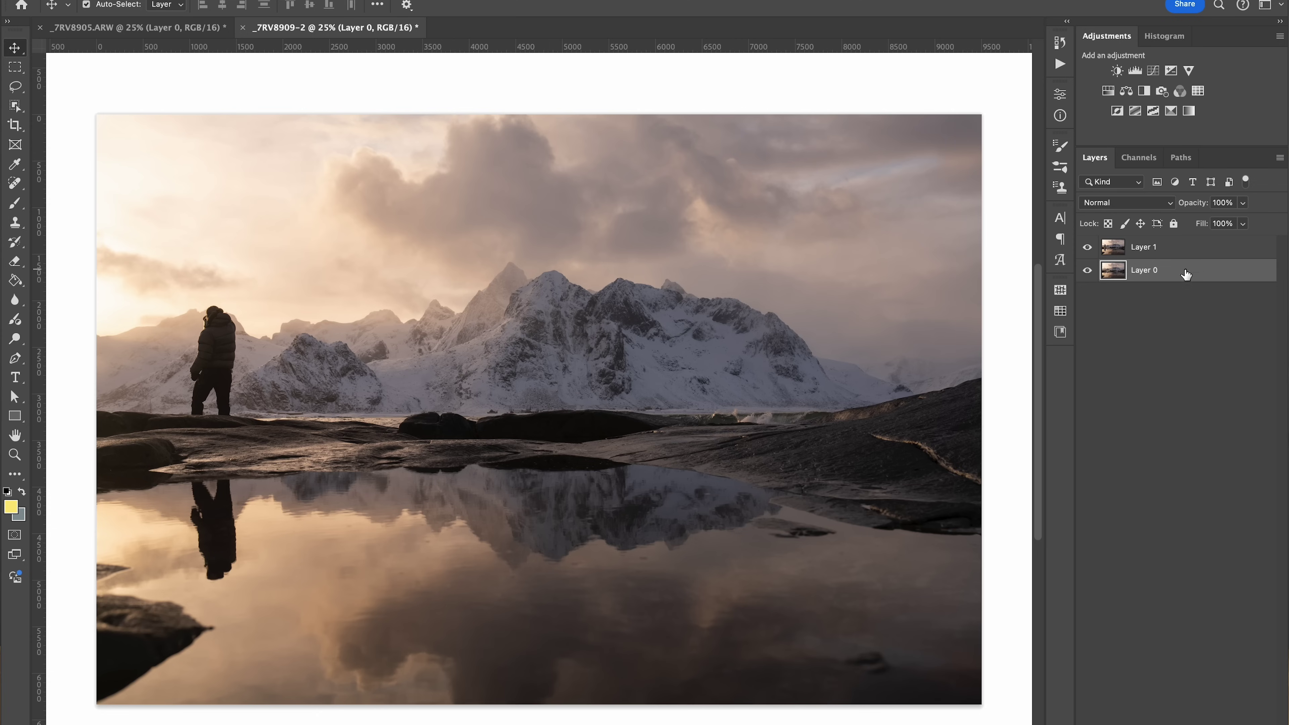
pyautogui.click(1183, 246)
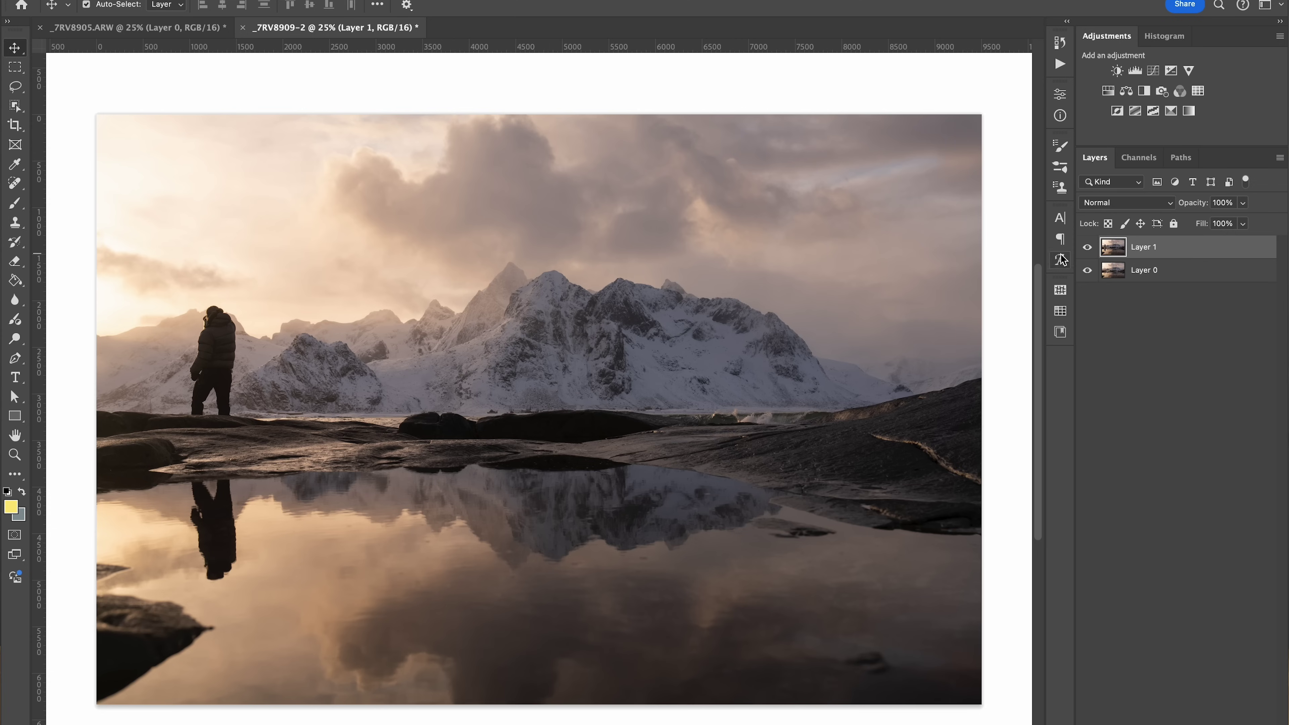
# - Compare the two photos by hiding and showing Layer 1, and move Layer 1 below Layer 0
pyautogui.click(1087, 248)
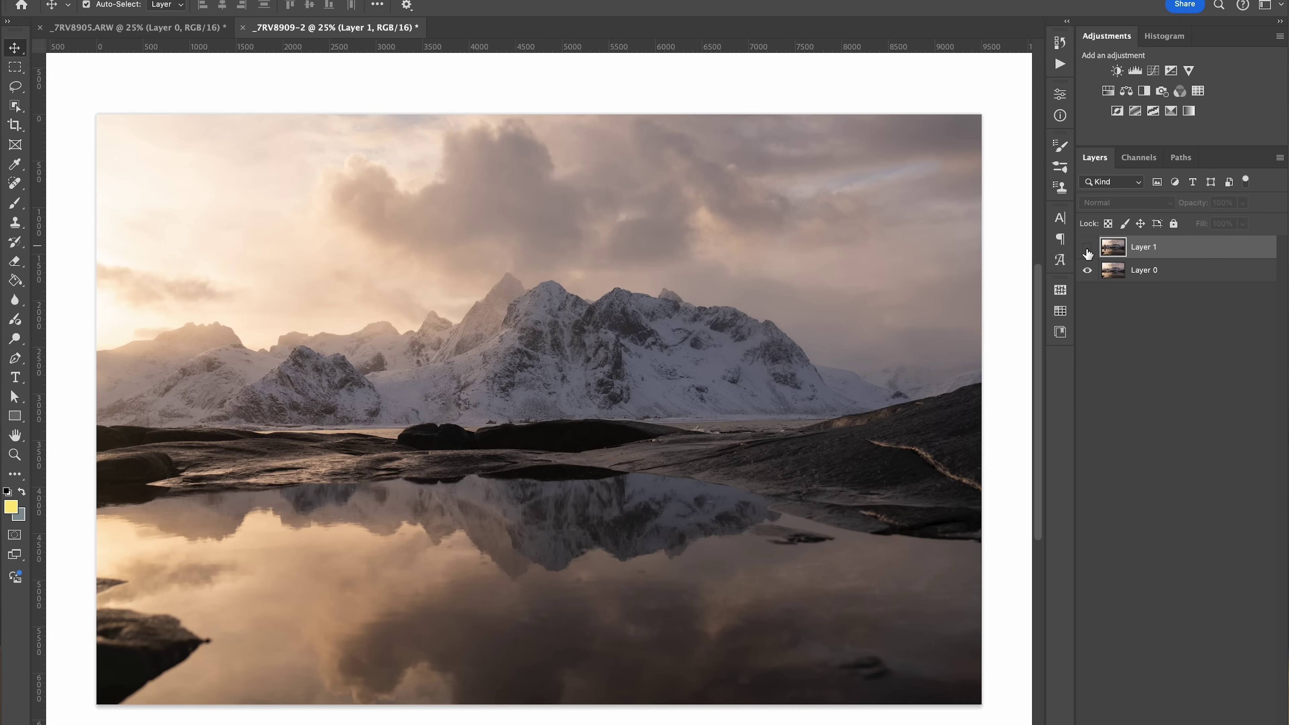
pyautogui.click(1087, 248)
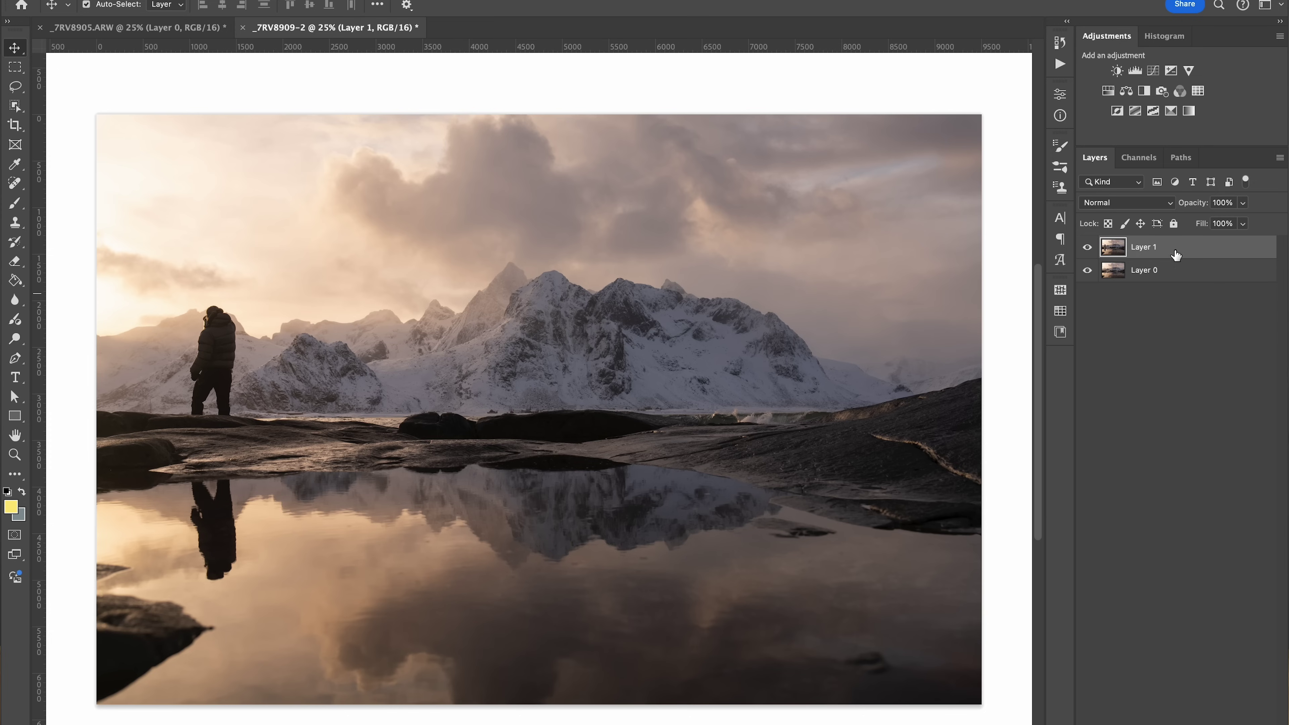
pyautogui.moveTo(1176, 254); pyautogui.dragTo(1180, 284)
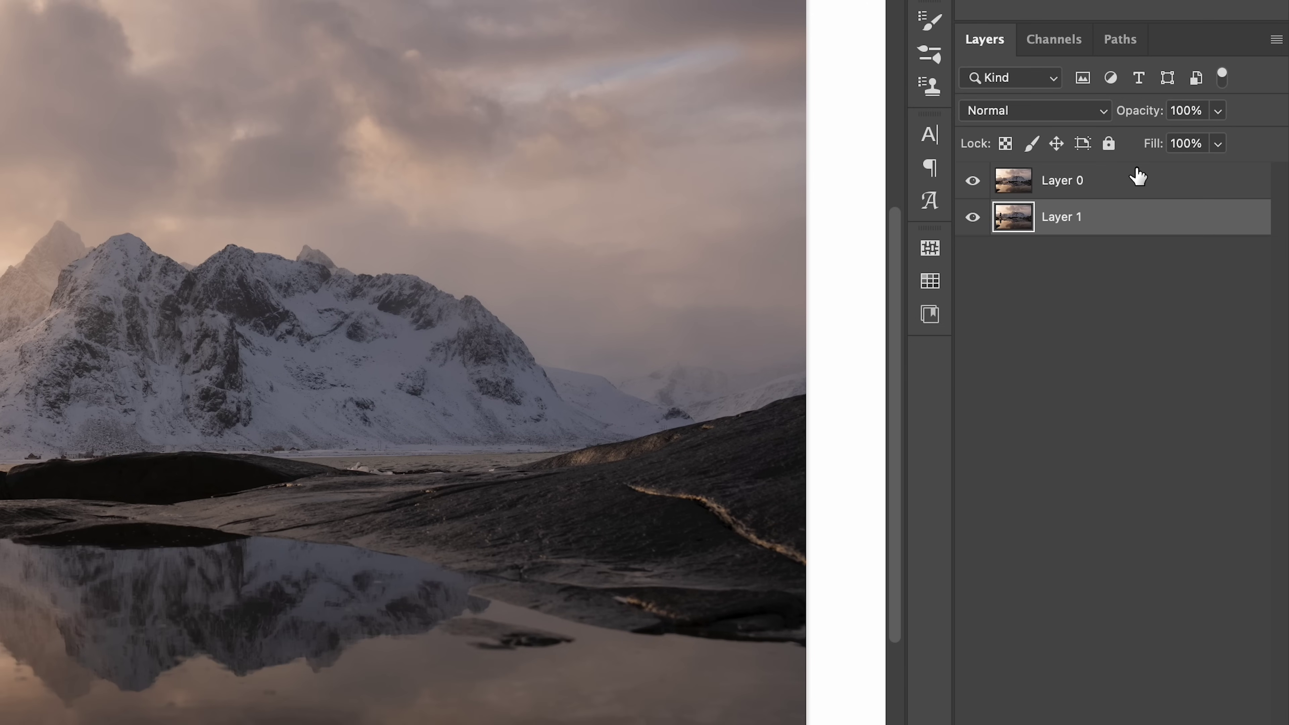
# - Auto-align Layer 0 and Layer 1 using the Auto projection, and deselect both layers
pyautogui.click(1122, 187)
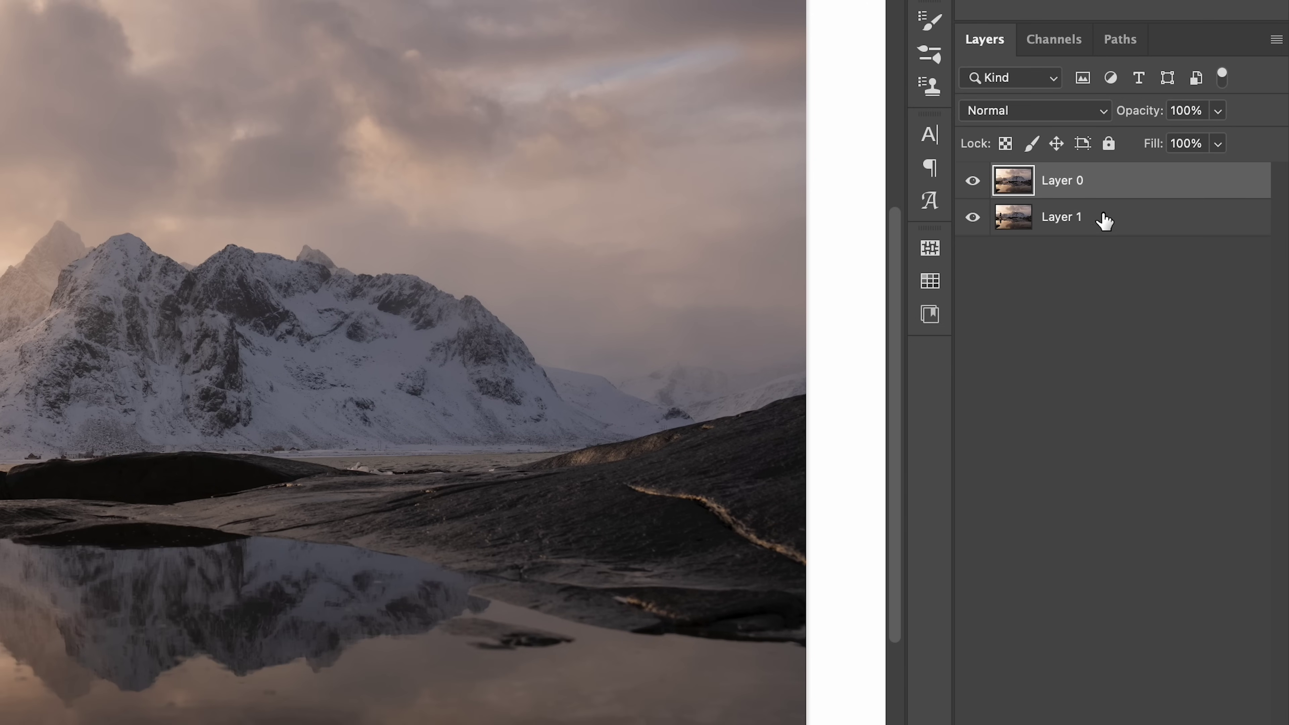
pyautogui.keyDown('shift'); pyautogui.click(1112, 217); pyautogui.keyUp('shift')
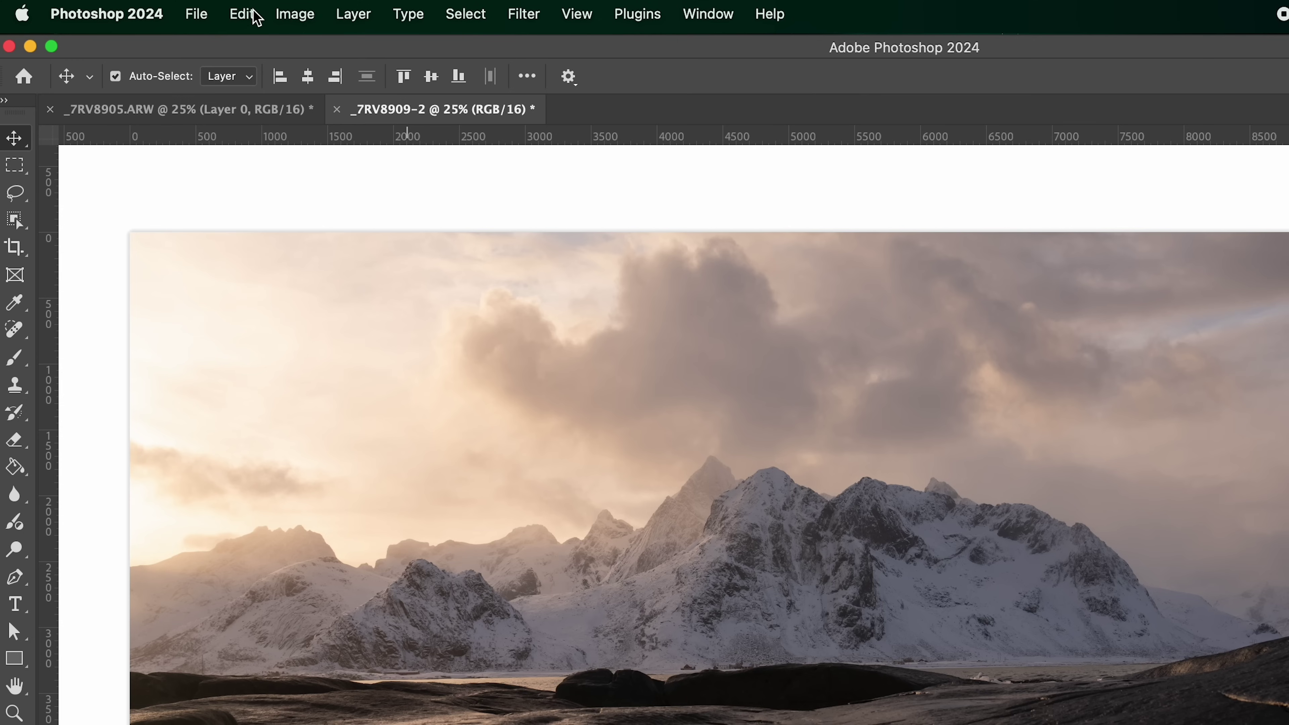
pyautogui.click(252, 14)
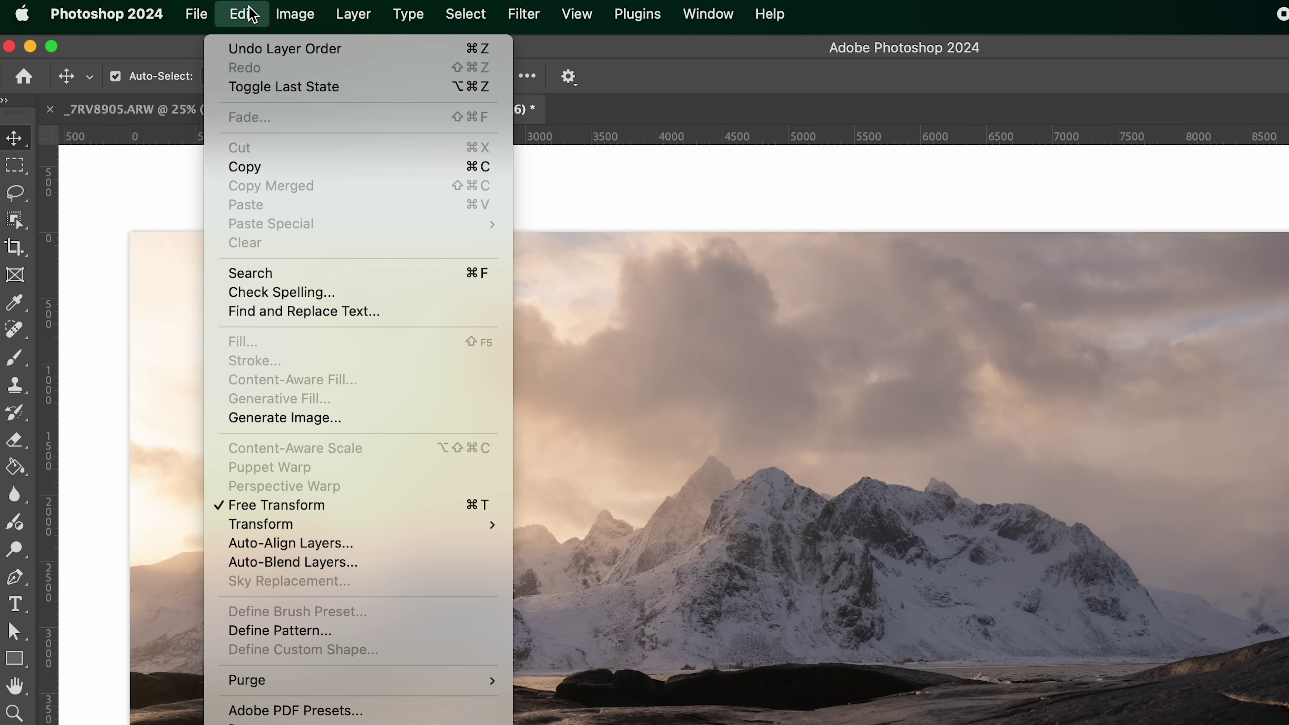
pyautogui.click(362, 544)
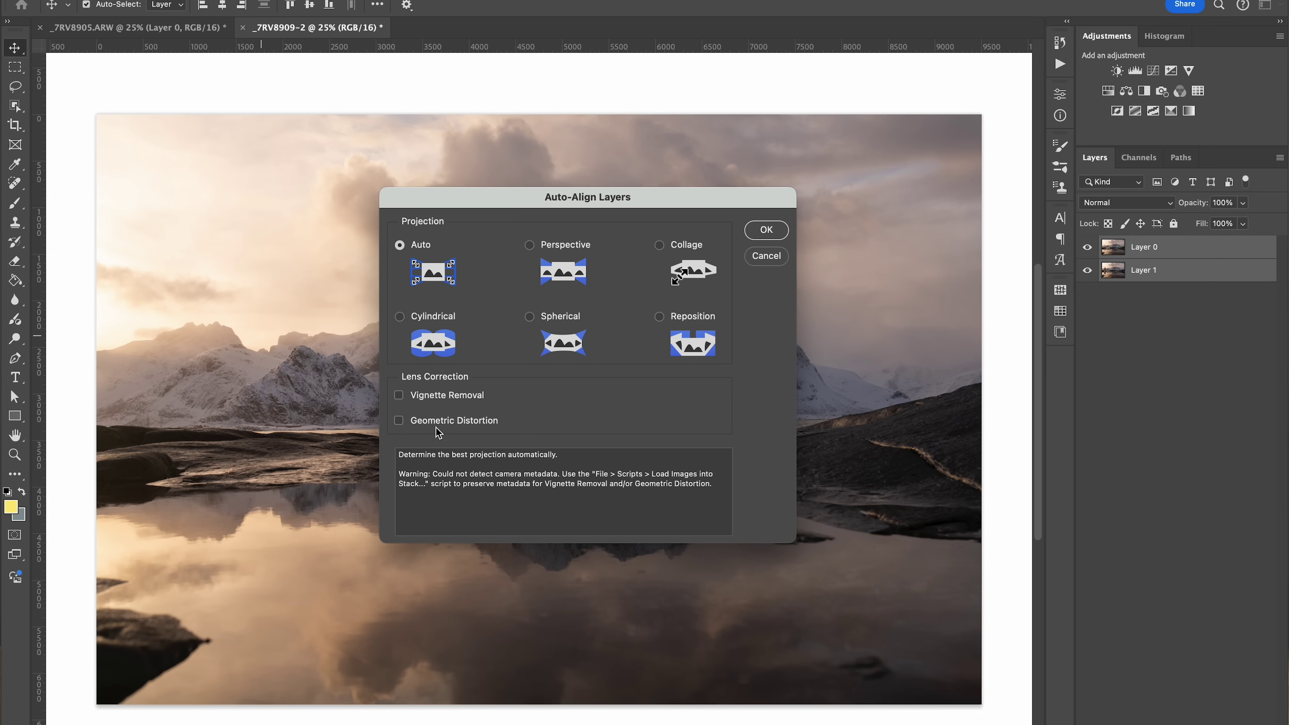
pyautogui.click(766, 231)
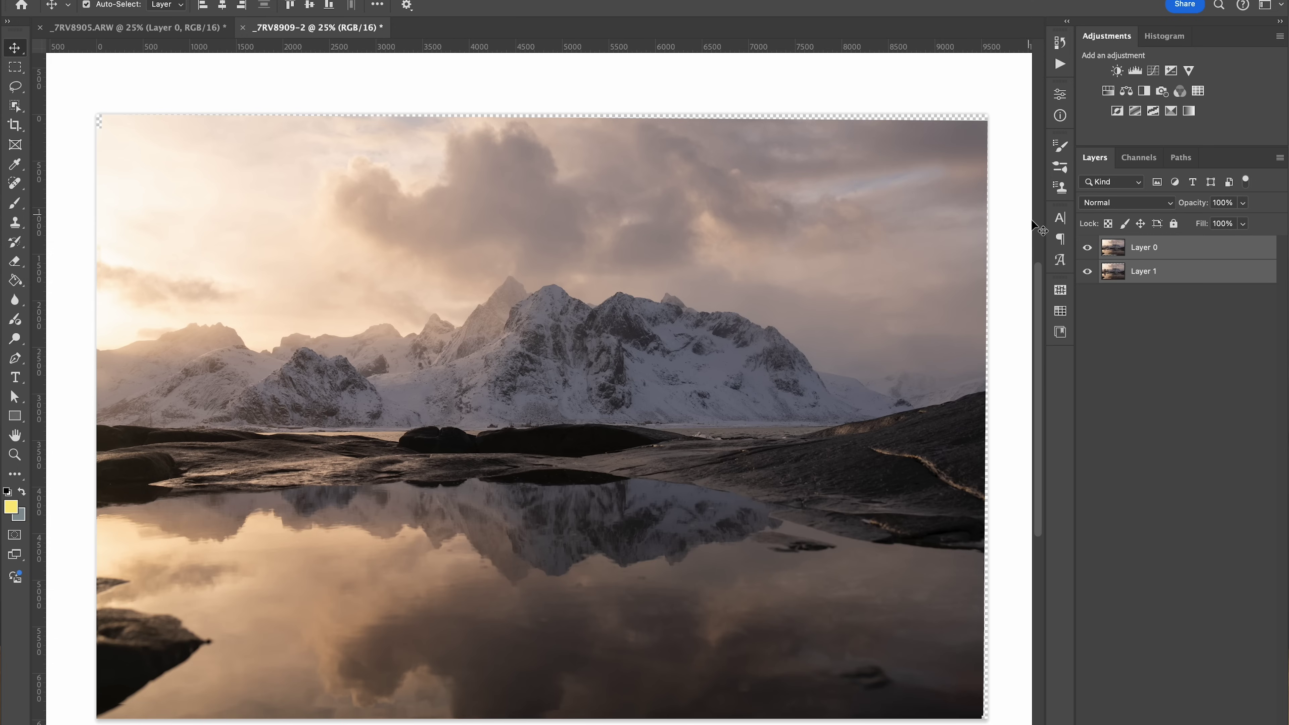
pyautogui.click(1103, 313)
# - Check the alignment of the two photos by repeatedly hiding and showing Layer 0
pyautogui.click(1088, 249)
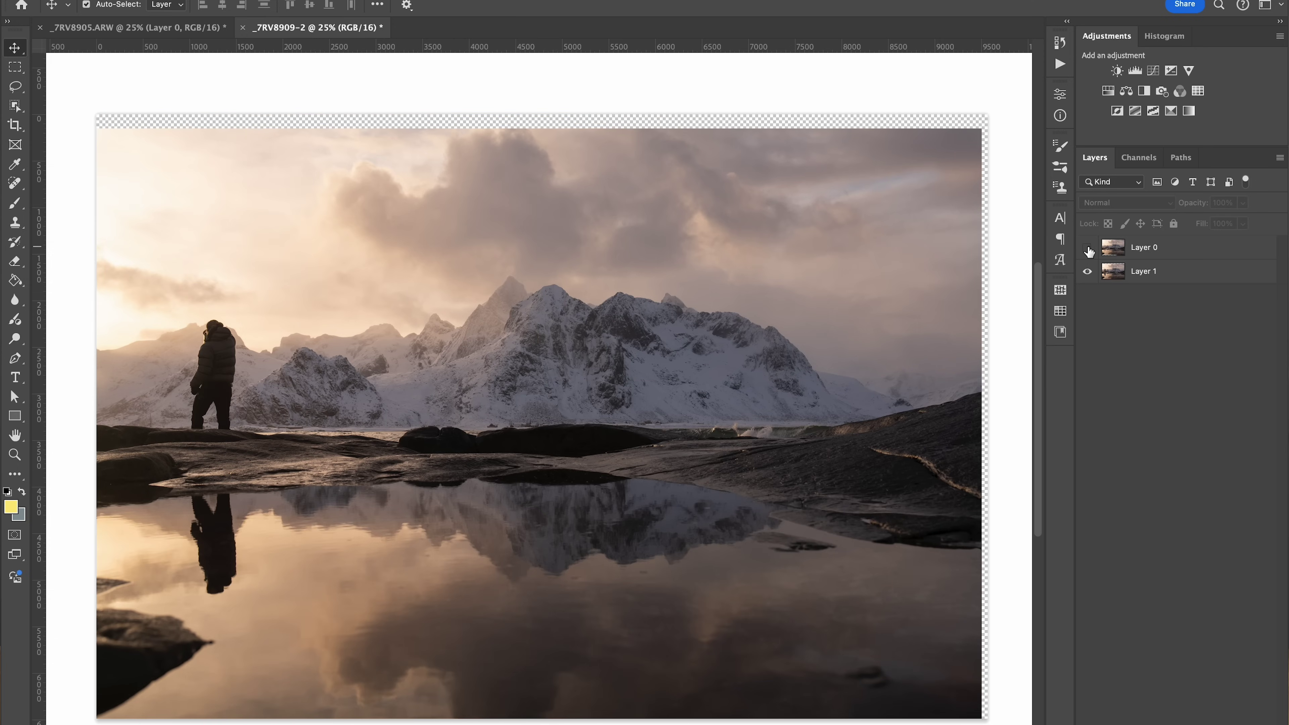
pyautogui.click(1088, 249)
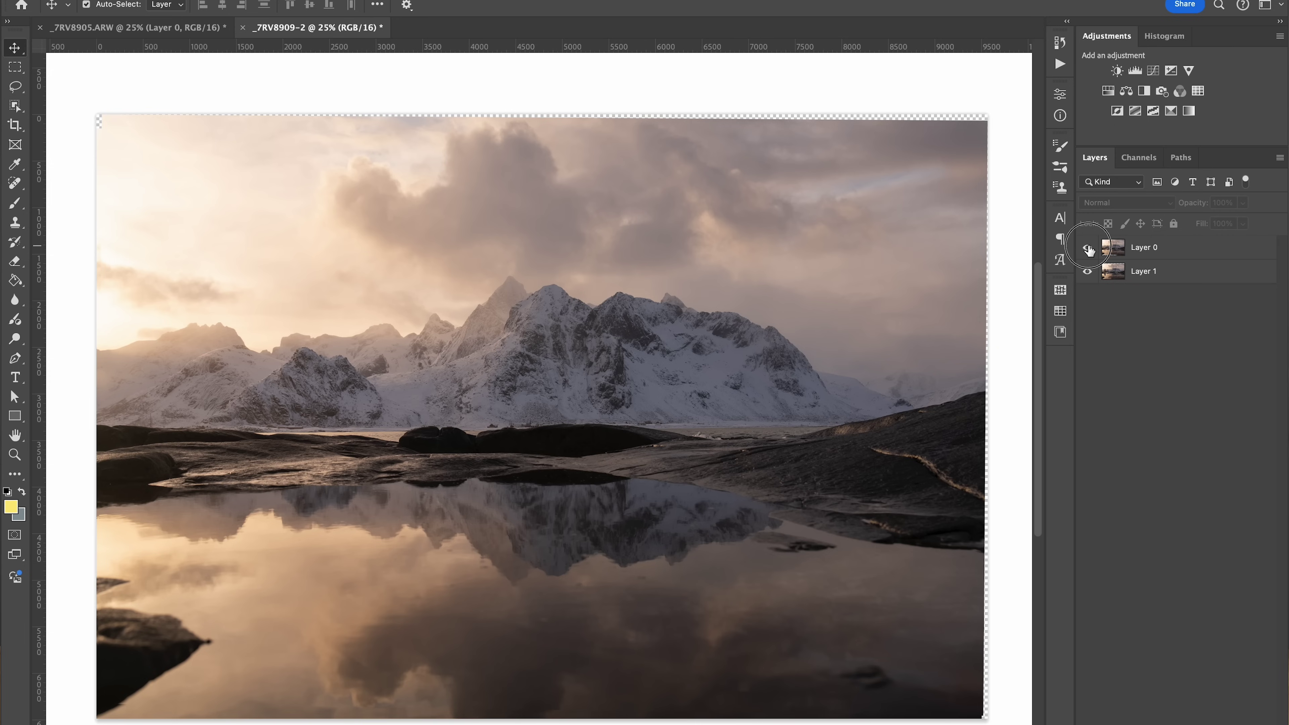
pyautogui.click(1088, 249)
pyautogui.click(1088, 249)
pyautogui.click(1088, 249)
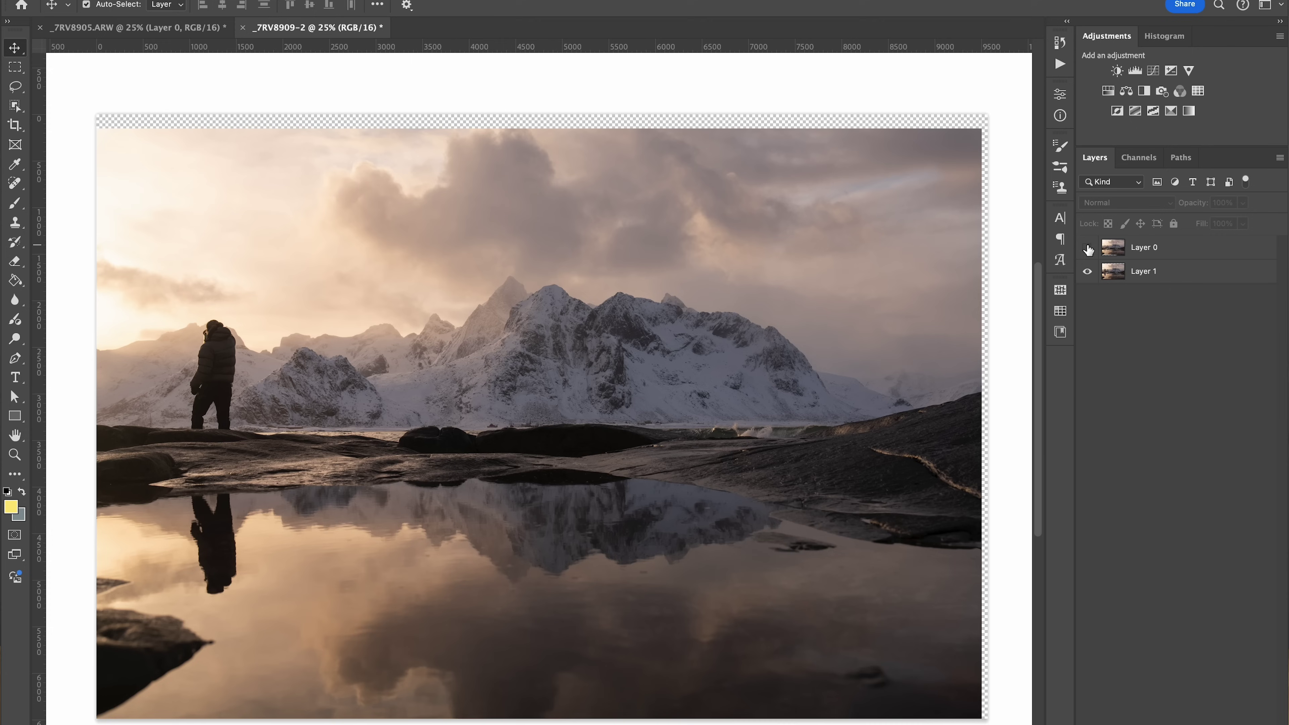
pyautogui.click(1088, 249)
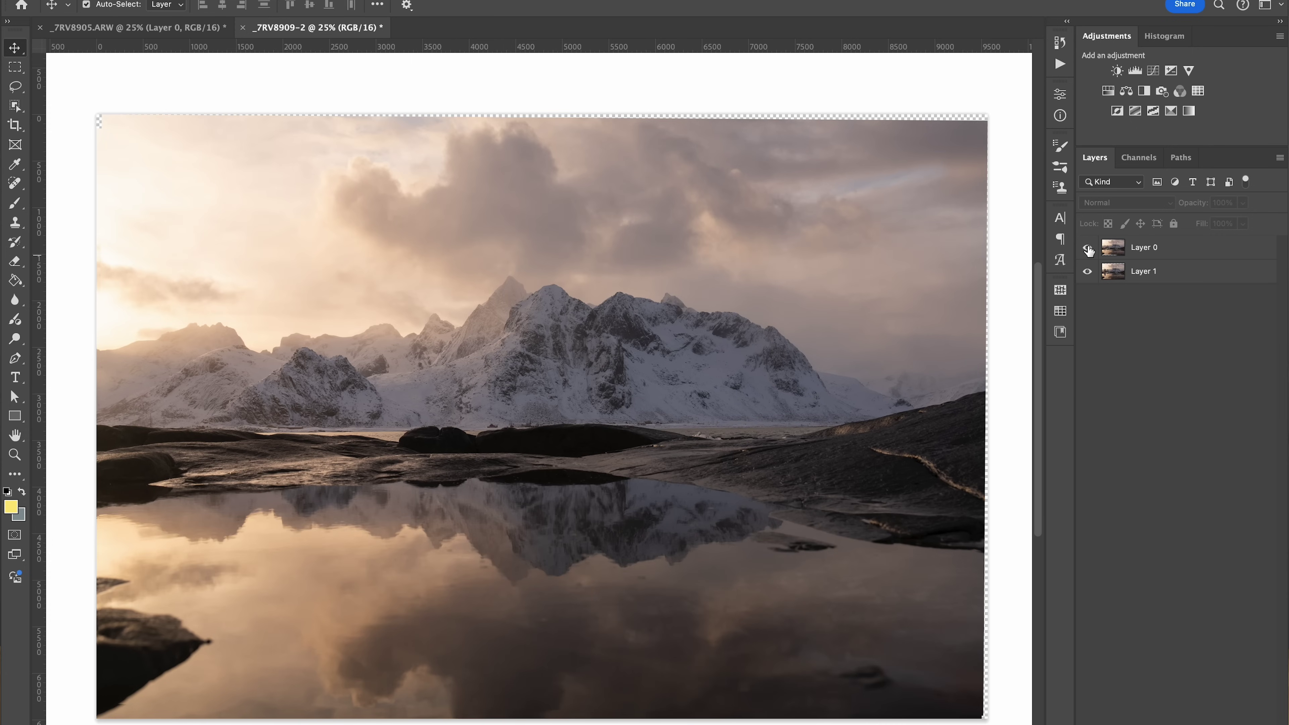
pyautogui.click(1088, 248)
pyautogui.click(1088, 249)
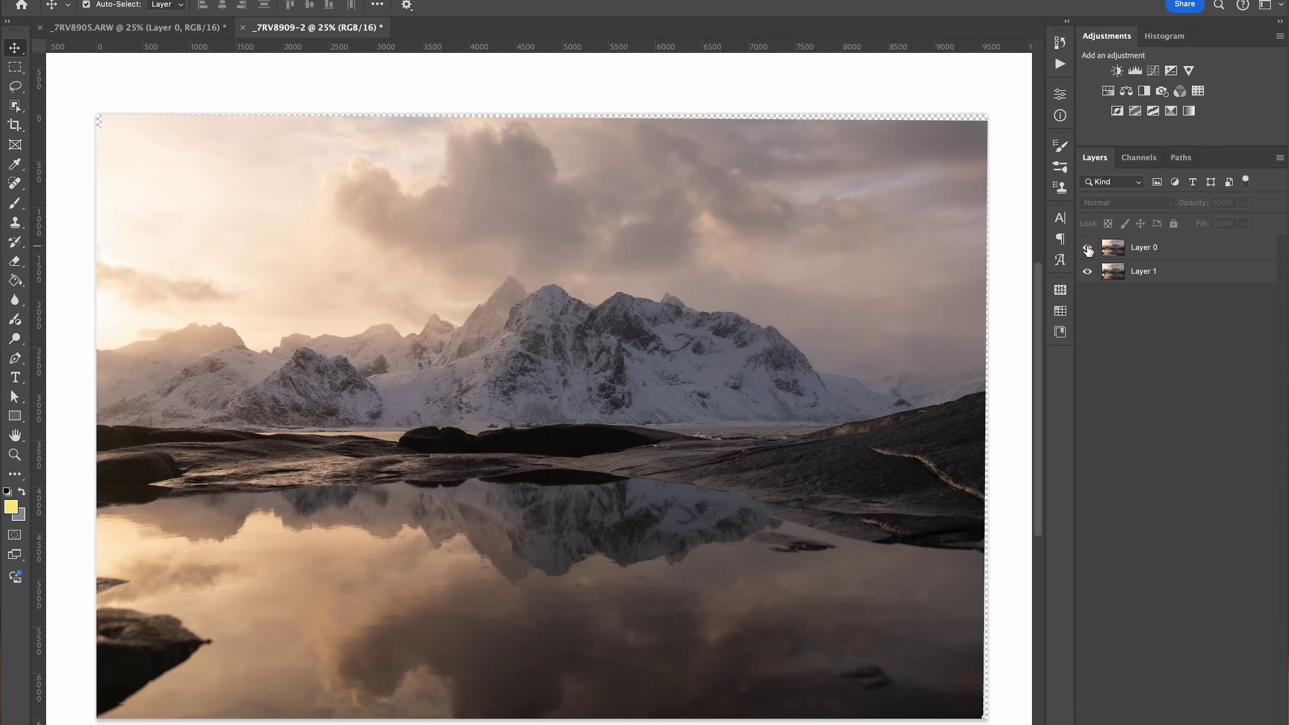
# - Rename Layer 0 as Main and Layer 1 with the pictured person's first name followed by "photobomb wave"
pyautogui.click(1148, 253)
pyautogui.doubleClick(1147, 252)
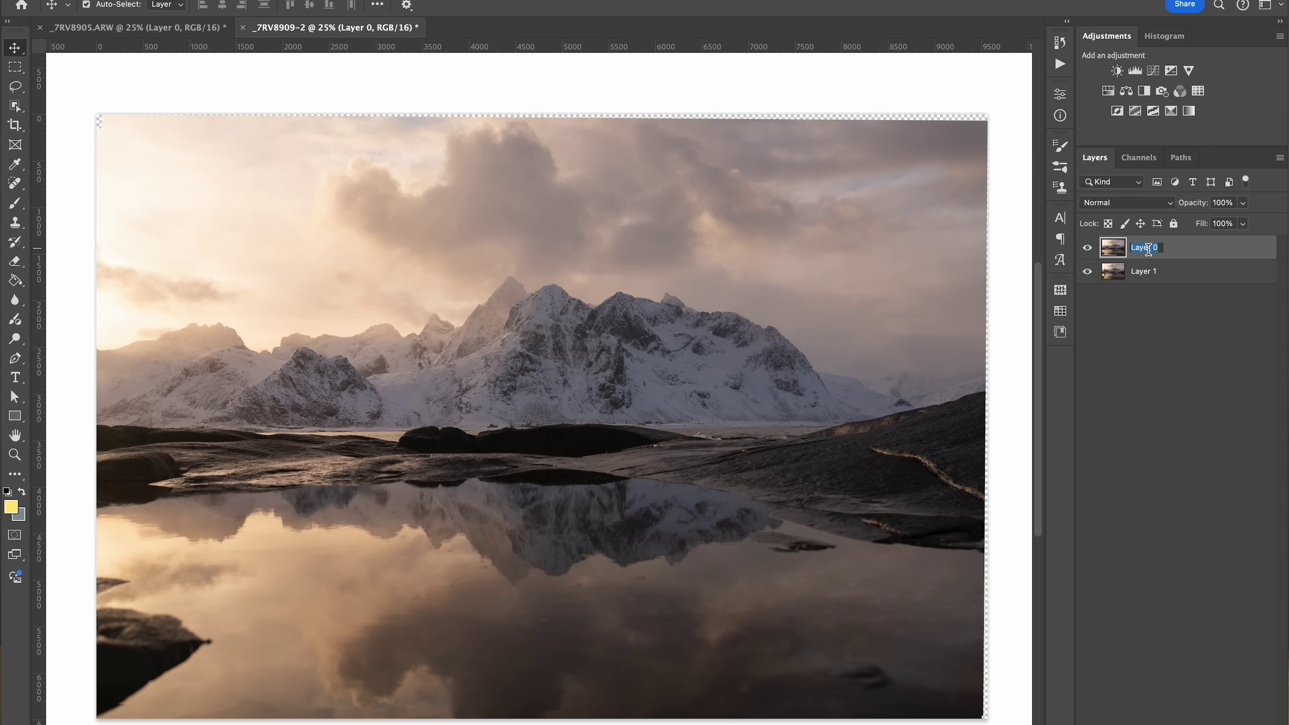
pyautogui.write('Main')
pyautogui.press('Return')
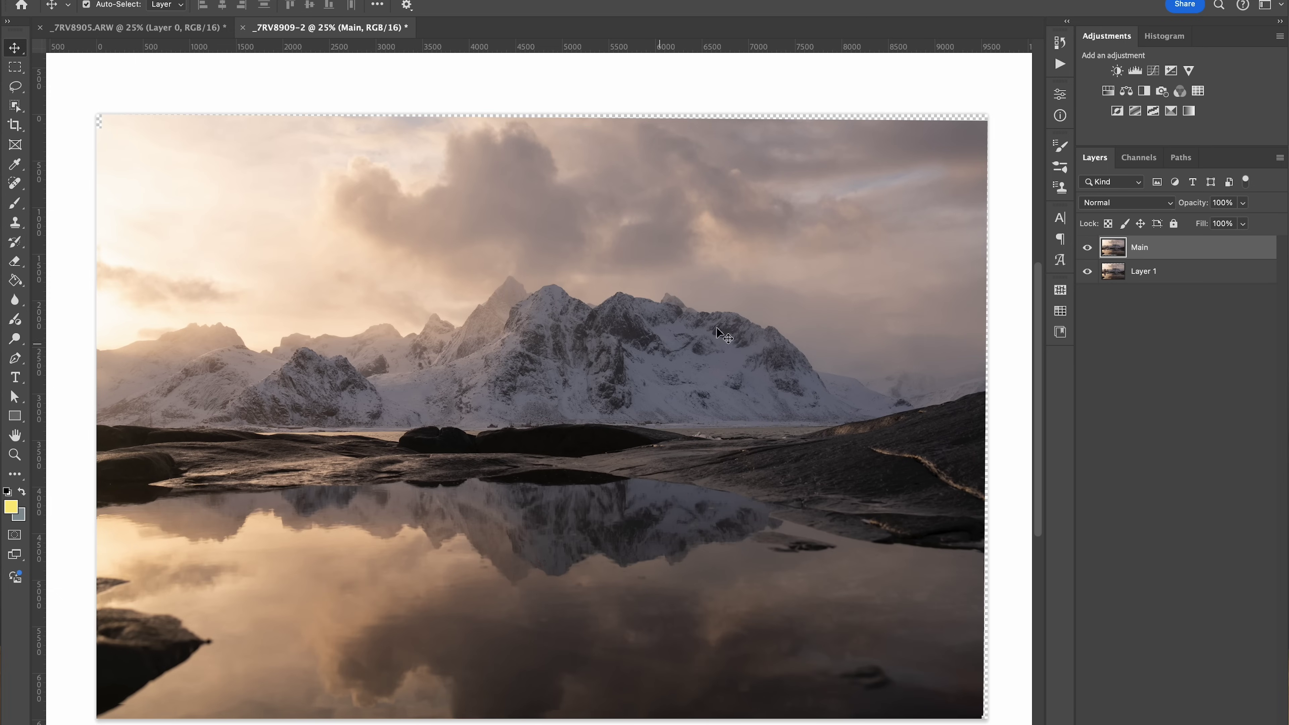
pyautogui.doubleClick(1146, 273)
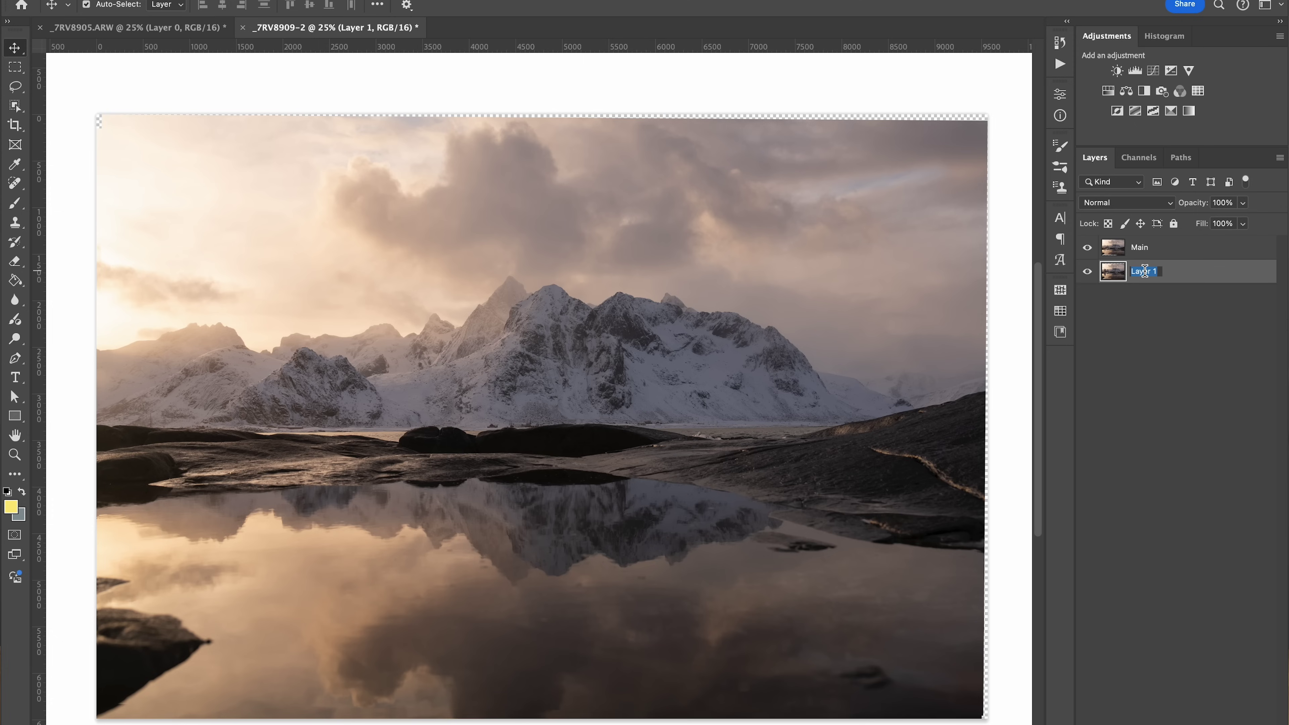
pyautogui.press('BackSpace')
pyautogui.write('Nate photobomb wave')
pyautogui.press('Return')
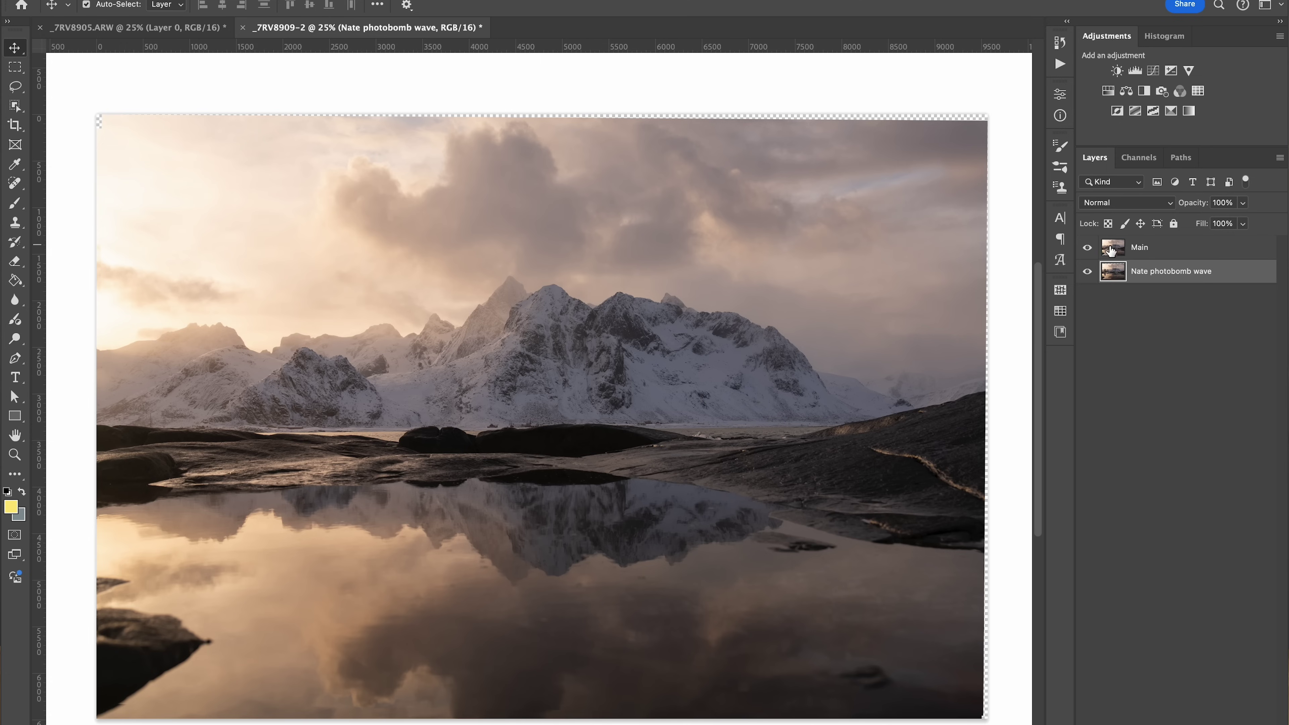
# - Hide and show the Main layer to compare the photos, and move the photobomb wave layer above Main
pyautogui.click(1088, 248)
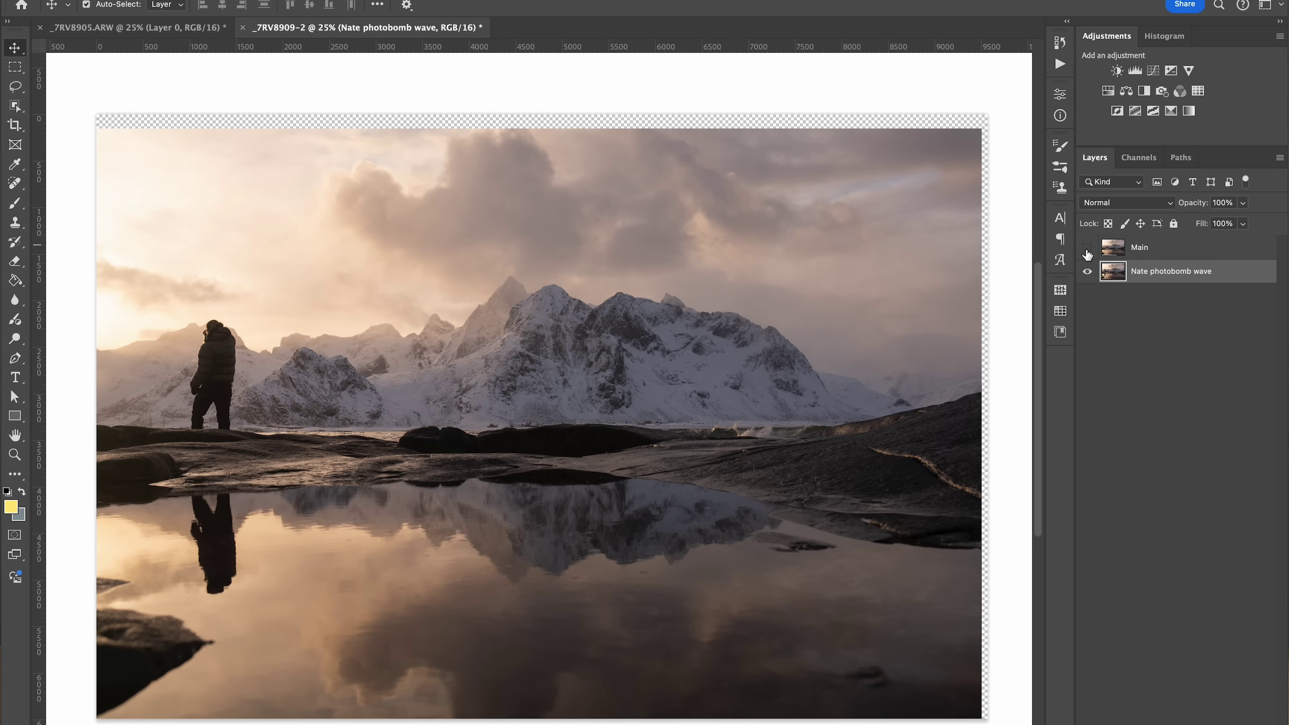
pyautogui.click(1087, 247)
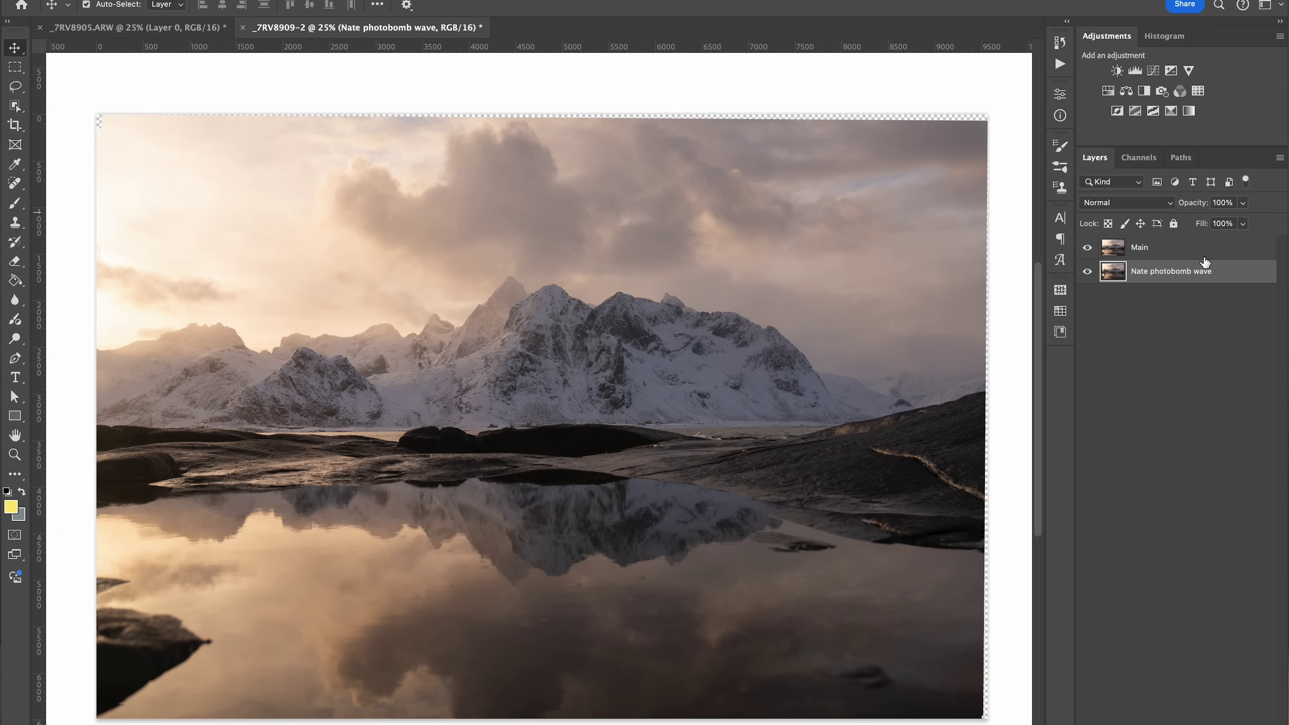
pyautogui.click(1177, 273)
pyautogui.moveTo(1177, 274); pyautogui.dragTo(1173, 243)
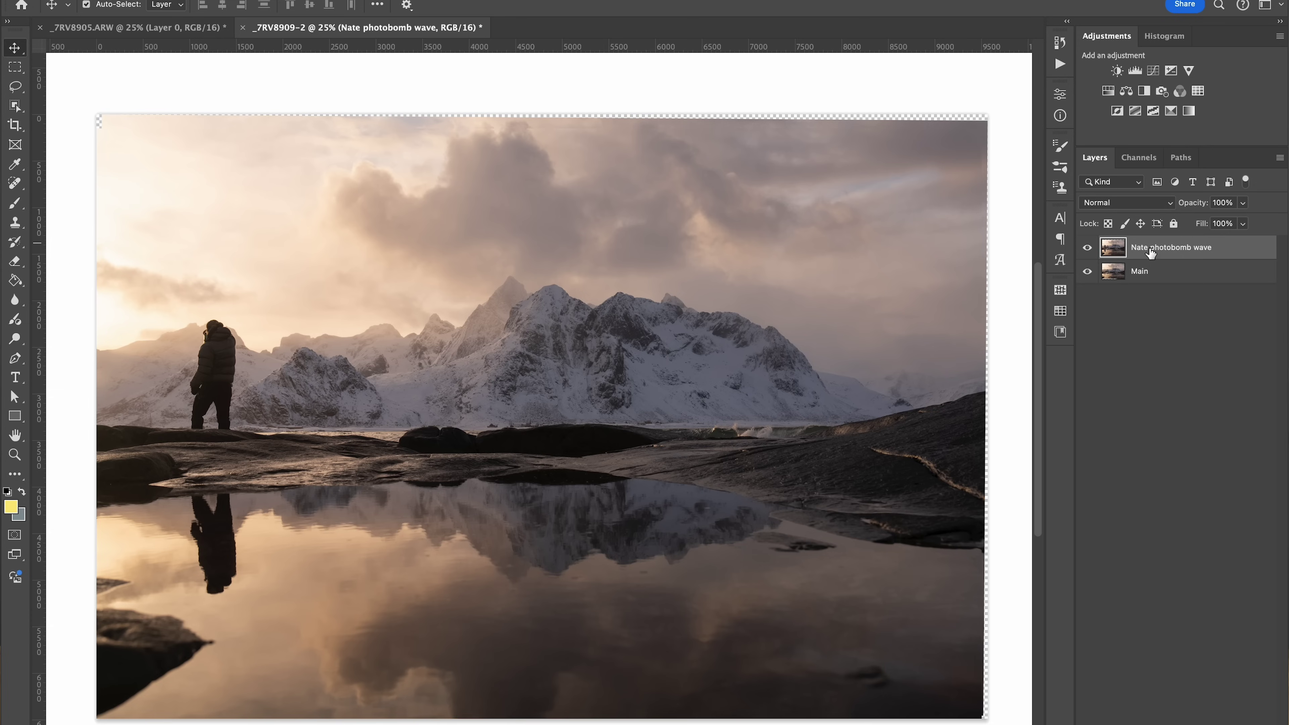
pyautogui.click(1146, 307)
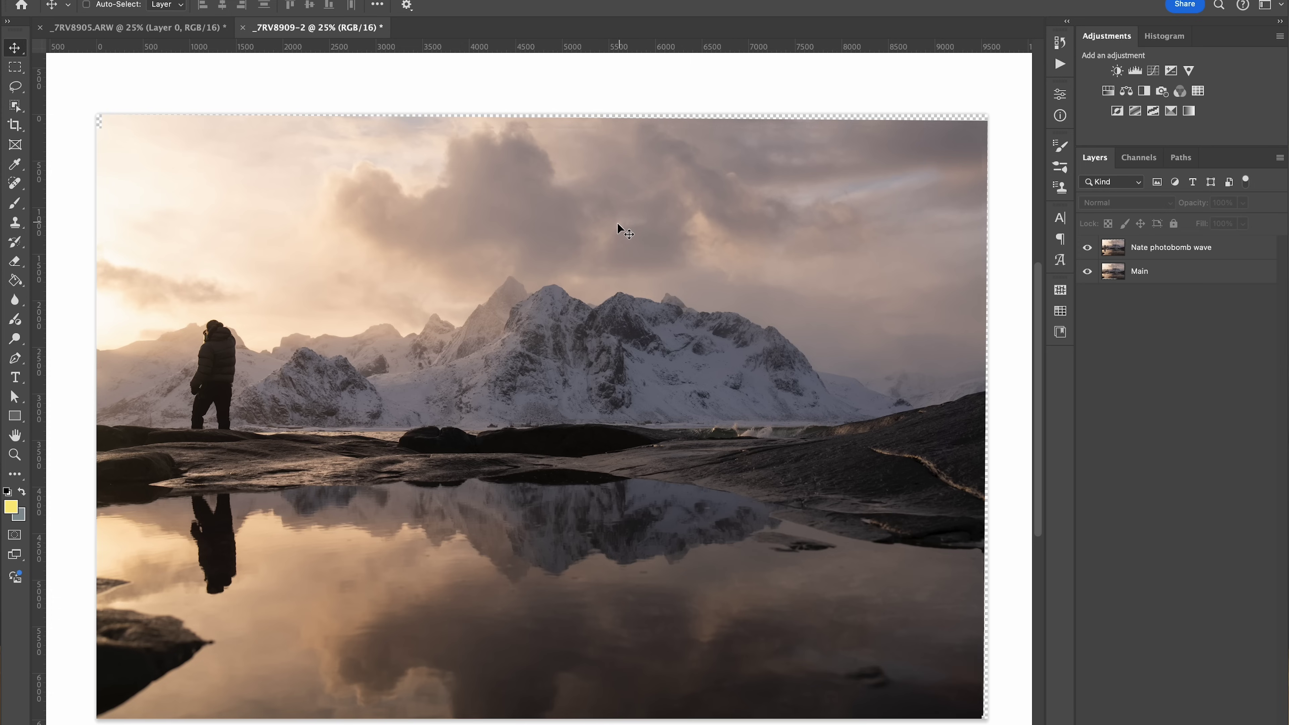
# - Save the layered document to the Desktop as photoshop-edit in Large Document Format with Maximize Compatibility enabled
pyautogui.press('super+s')
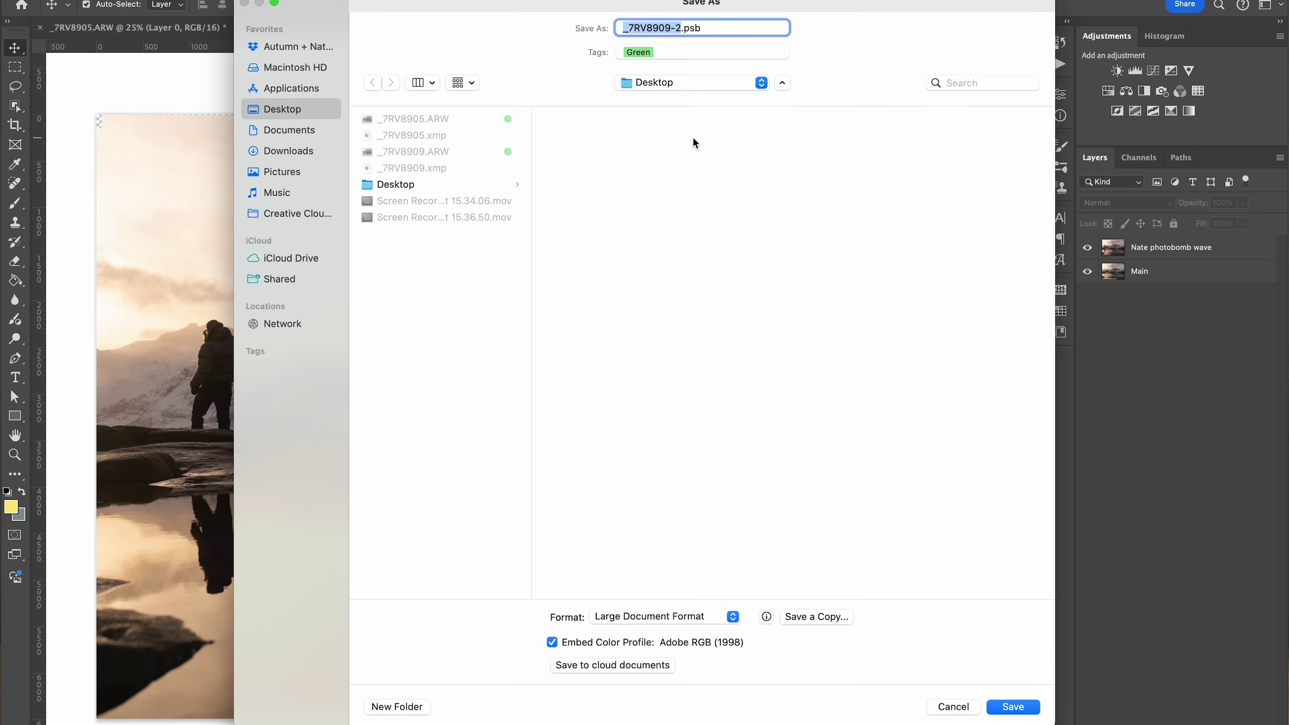
pyautogui.write('photoshop-edit')
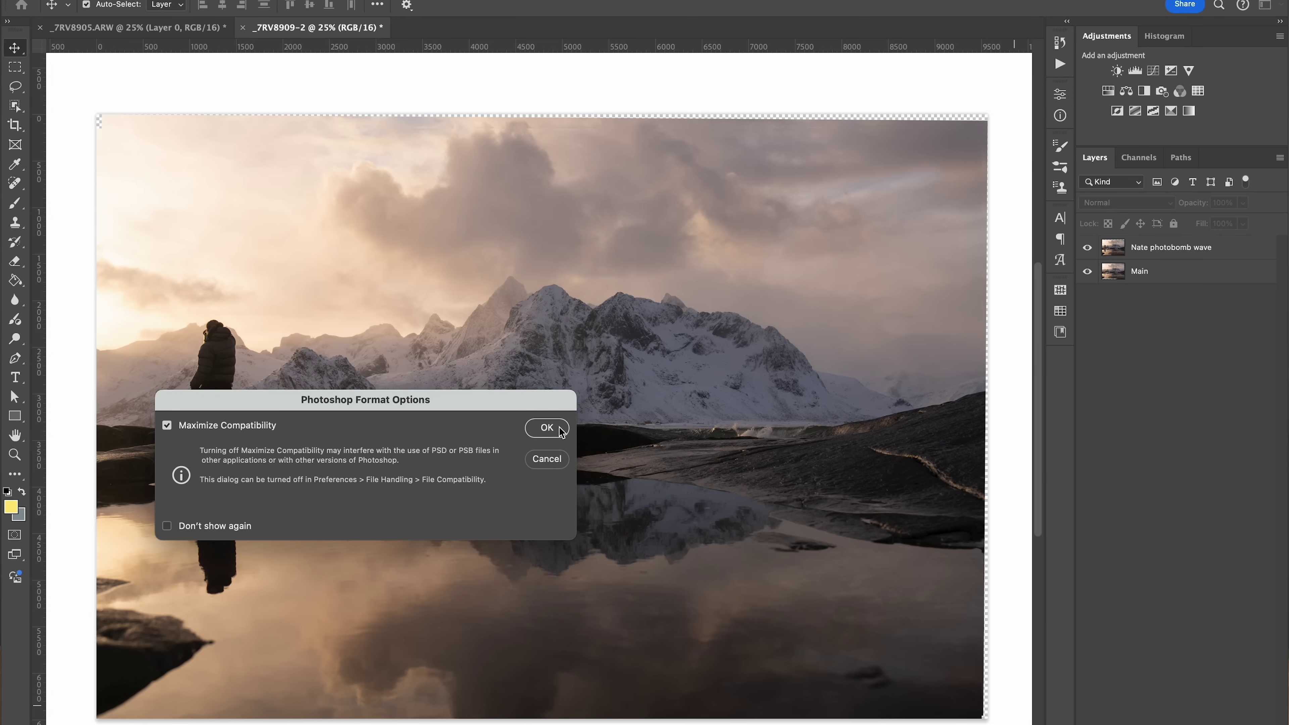
pyautogui.click(546, 427)
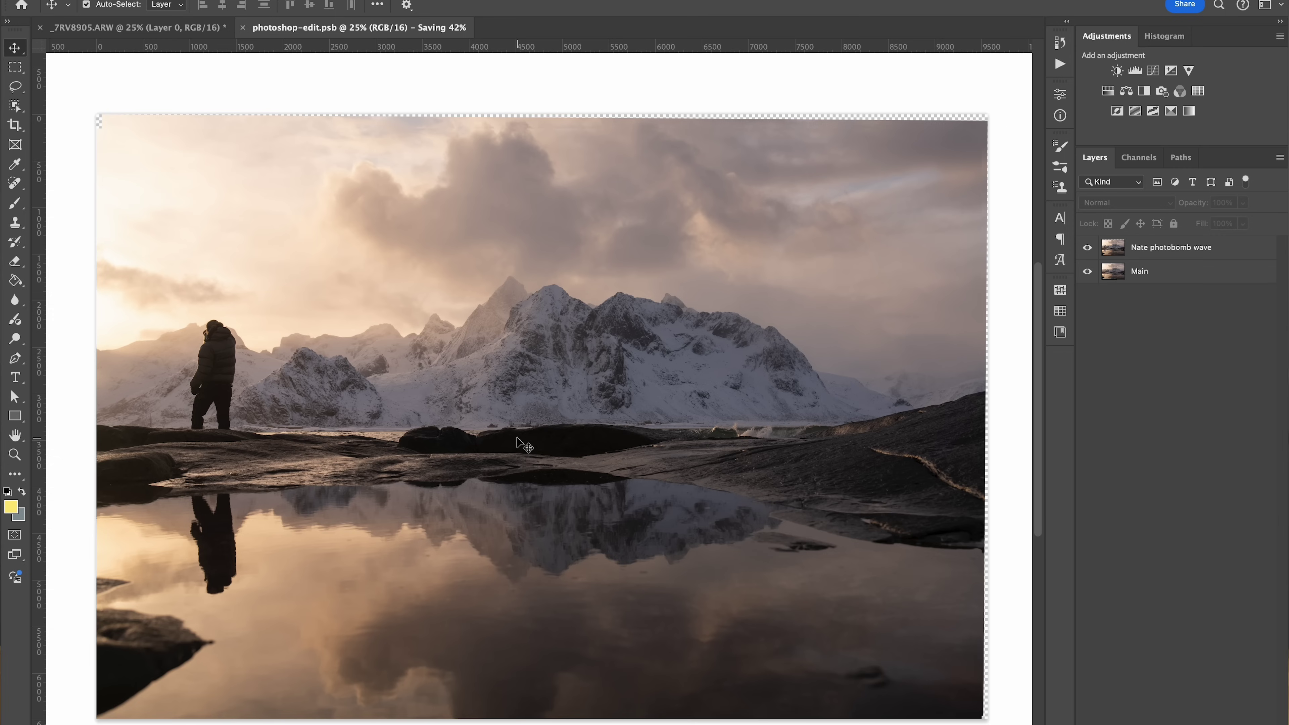
pyautogui.scroll(6, 517, 438)
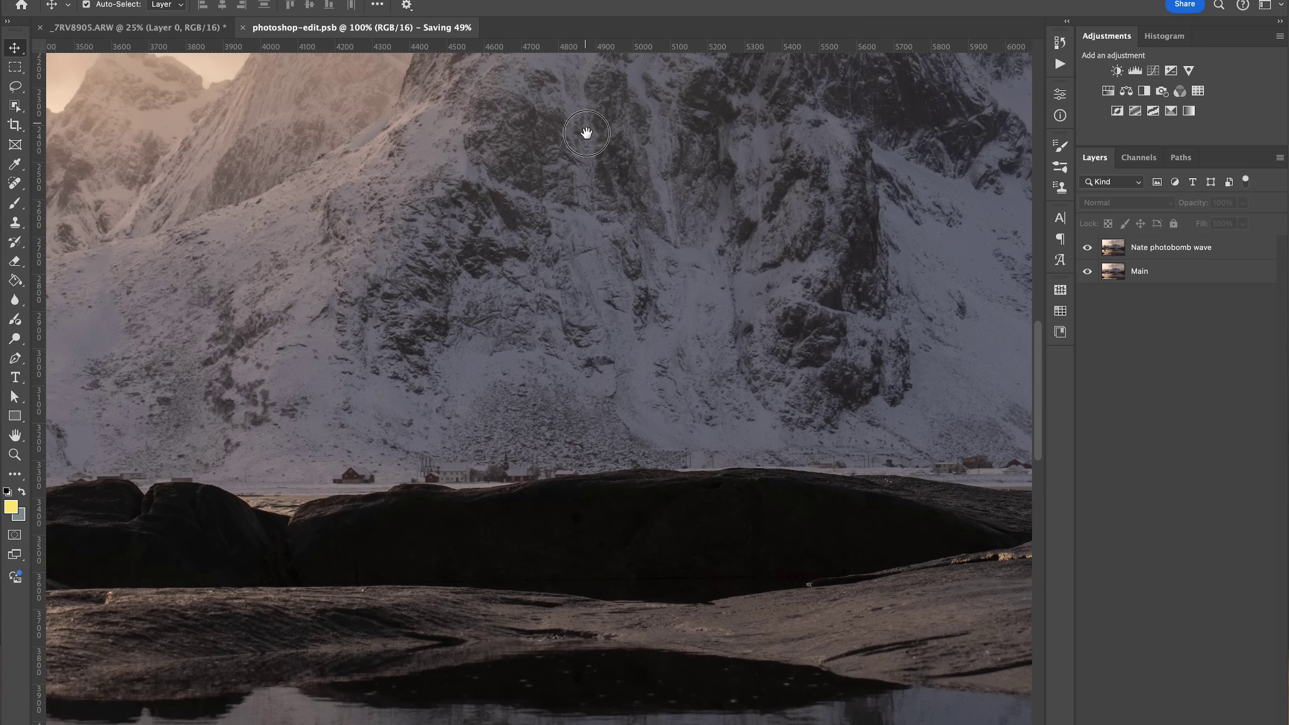
pyautogui.moveTo(581, 134); pyautogui.dragTo(555, 432)
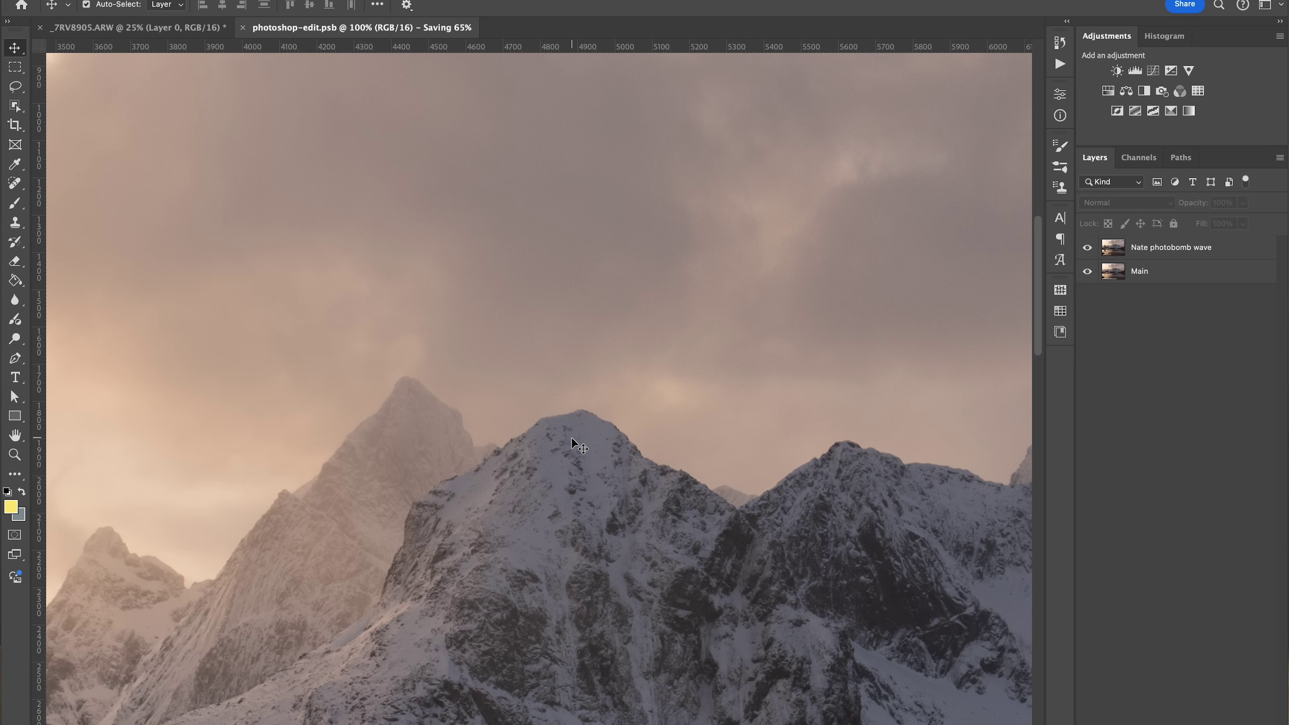
pyautogui.moveTo(575, 452); pyautogui.dragTo(574, 368)
pyautogui.scroll(-10, 574, 368)
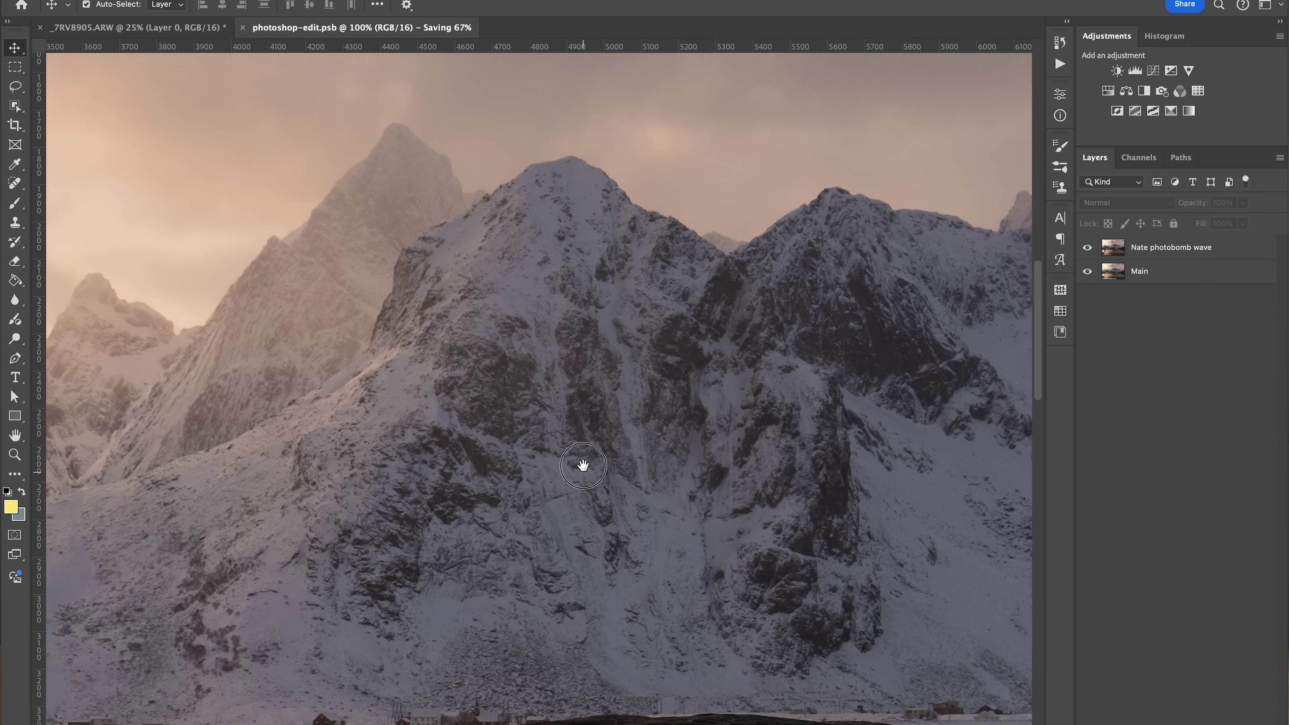
pyautogui.hotkey('ctrl', '0')
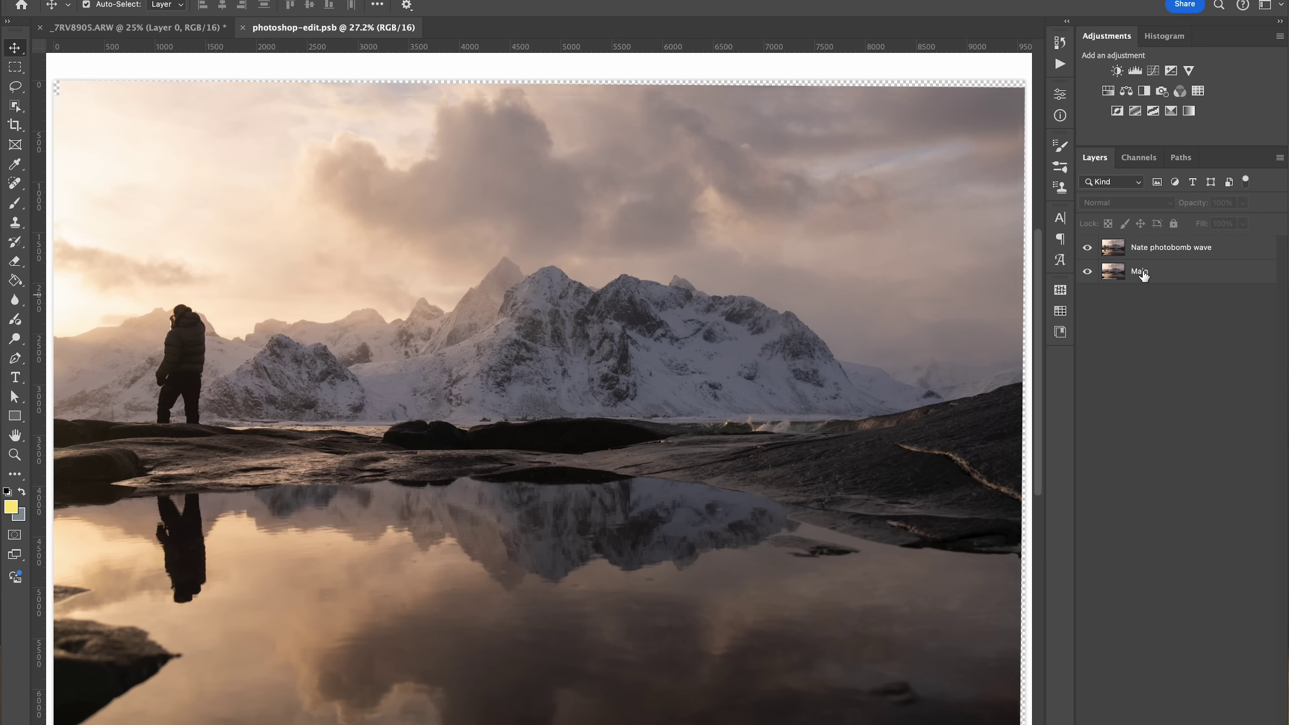
# - Add a layer mask to the photobomb wave layer and invert it to black
pyautogui.click(1182, 252)
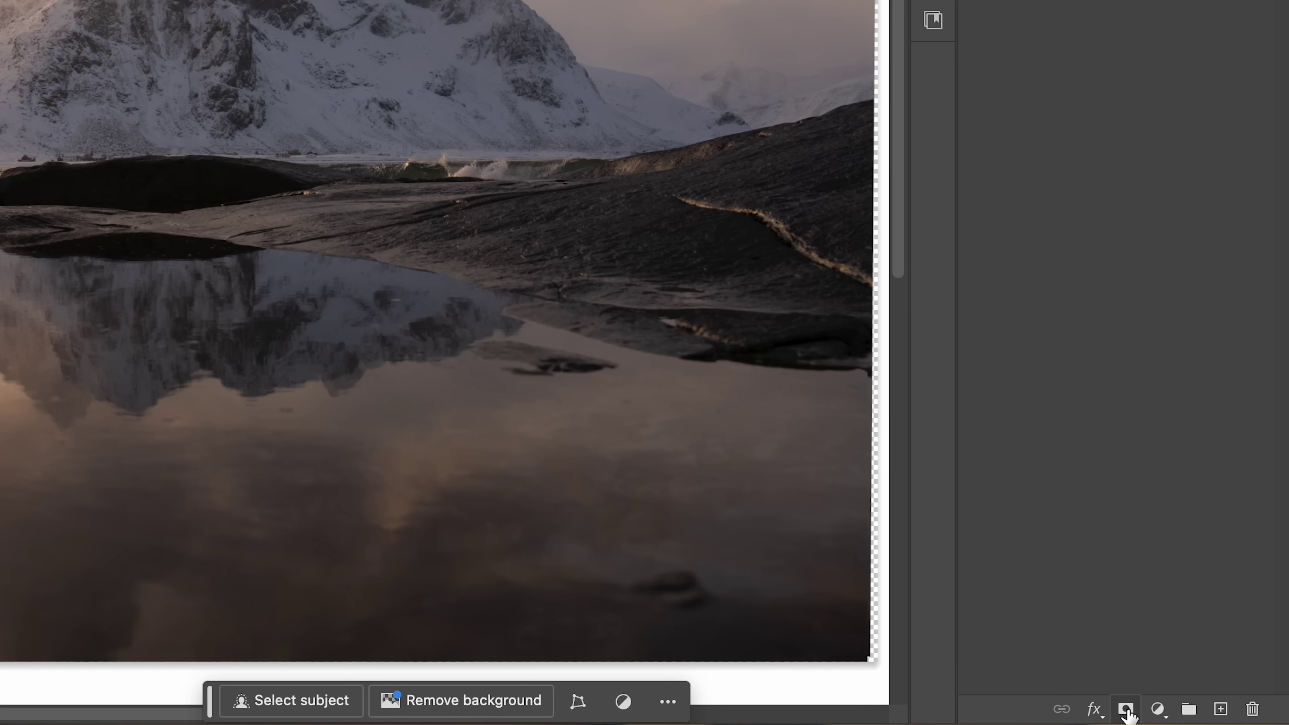
pyautogui.click(1126, 711)
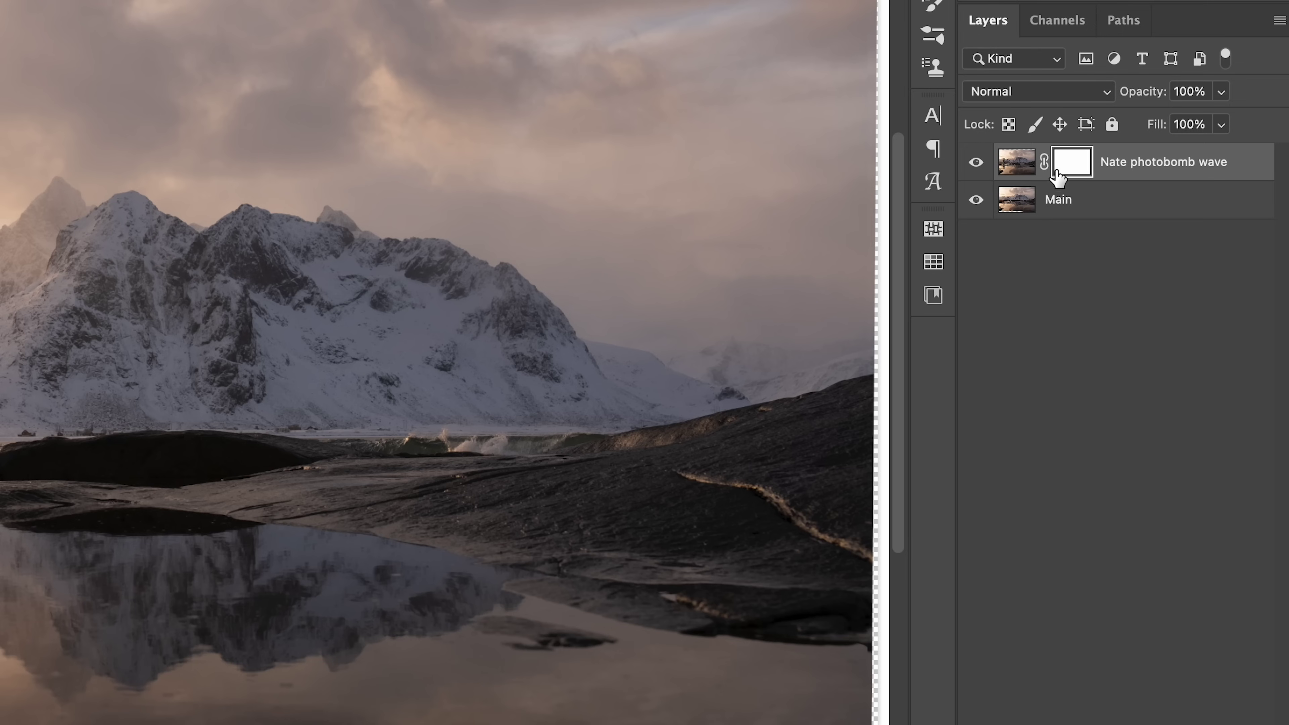
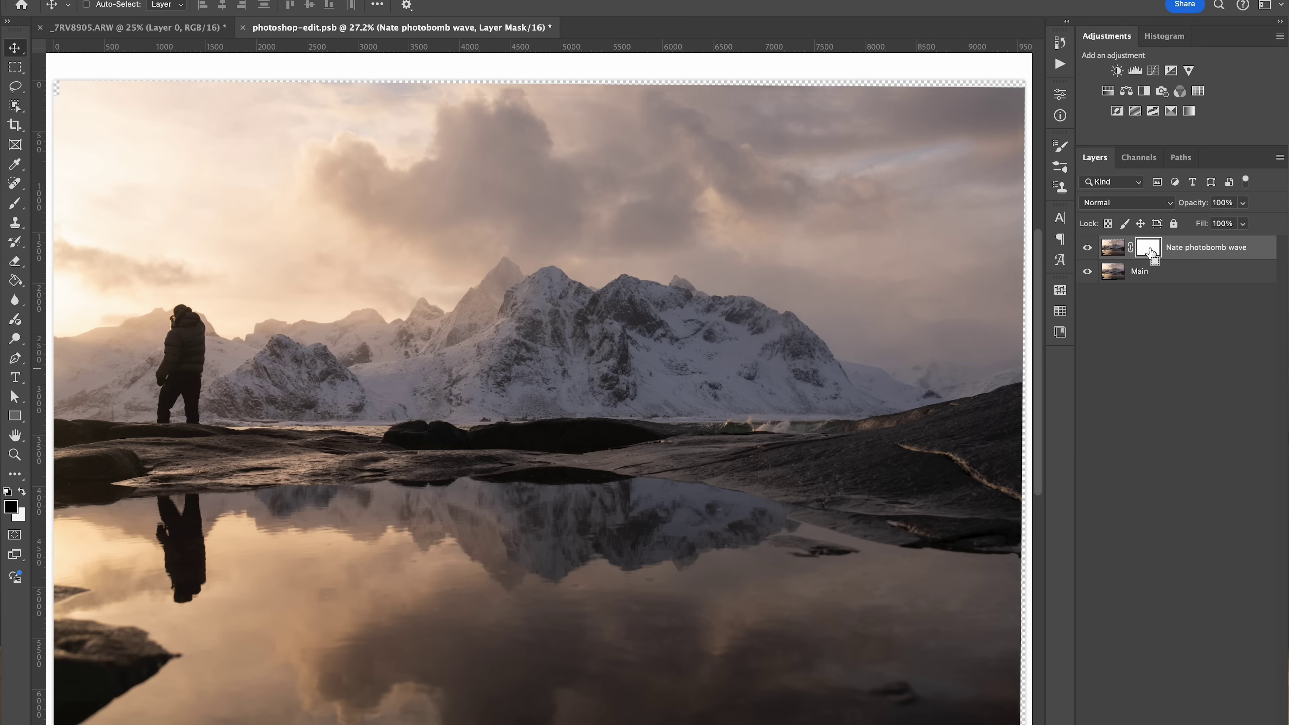
pyautogui.hotkey('ctrl', 'i')
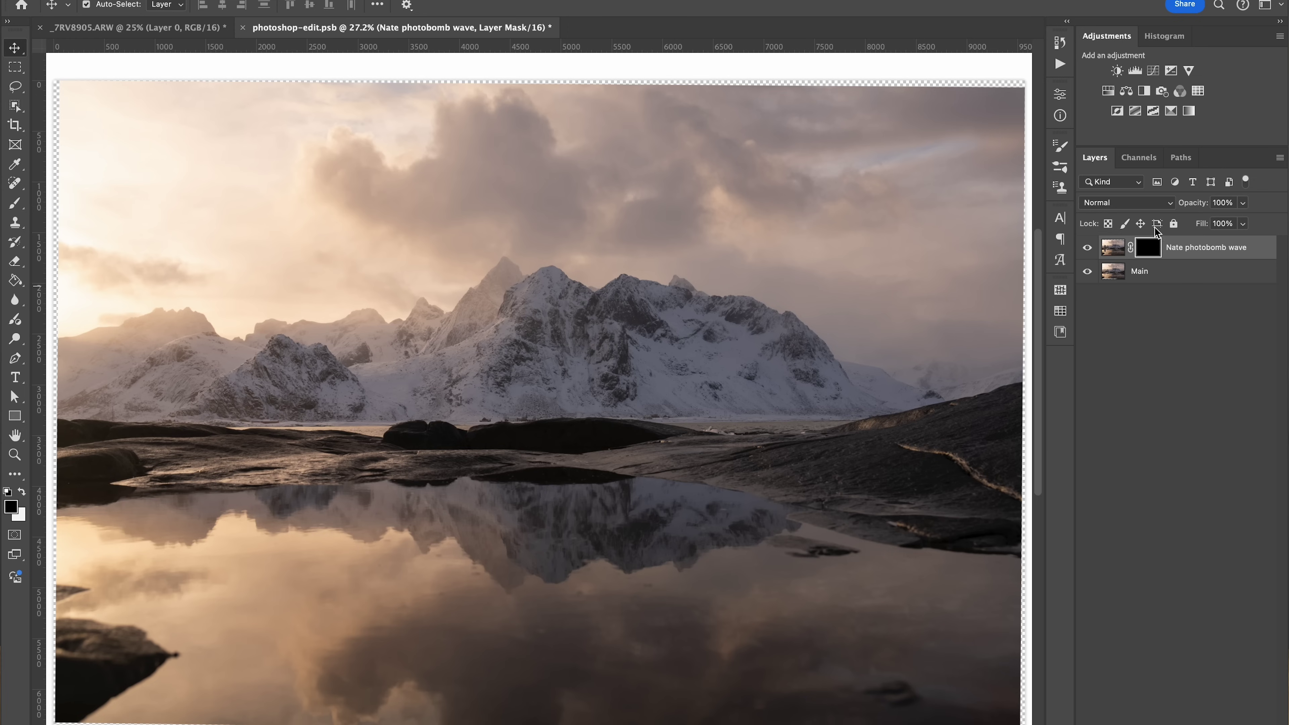
# - Paint white with a soft 90 px brush on the photobomb wave layer's mask over the foam beyond the rocks
pyautogui.hotkey('ctrl', '1')
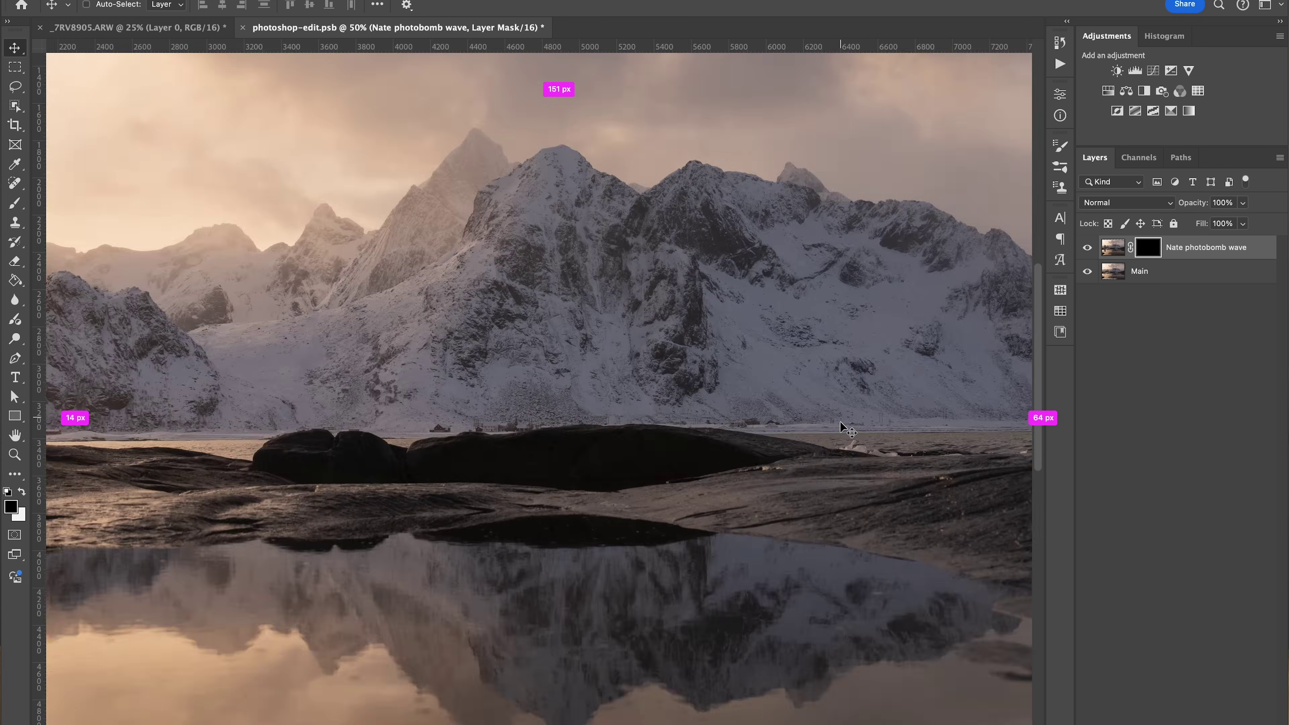
pyautogui.moveTo(929, 435); pyautogui.dragTo(250, 375)
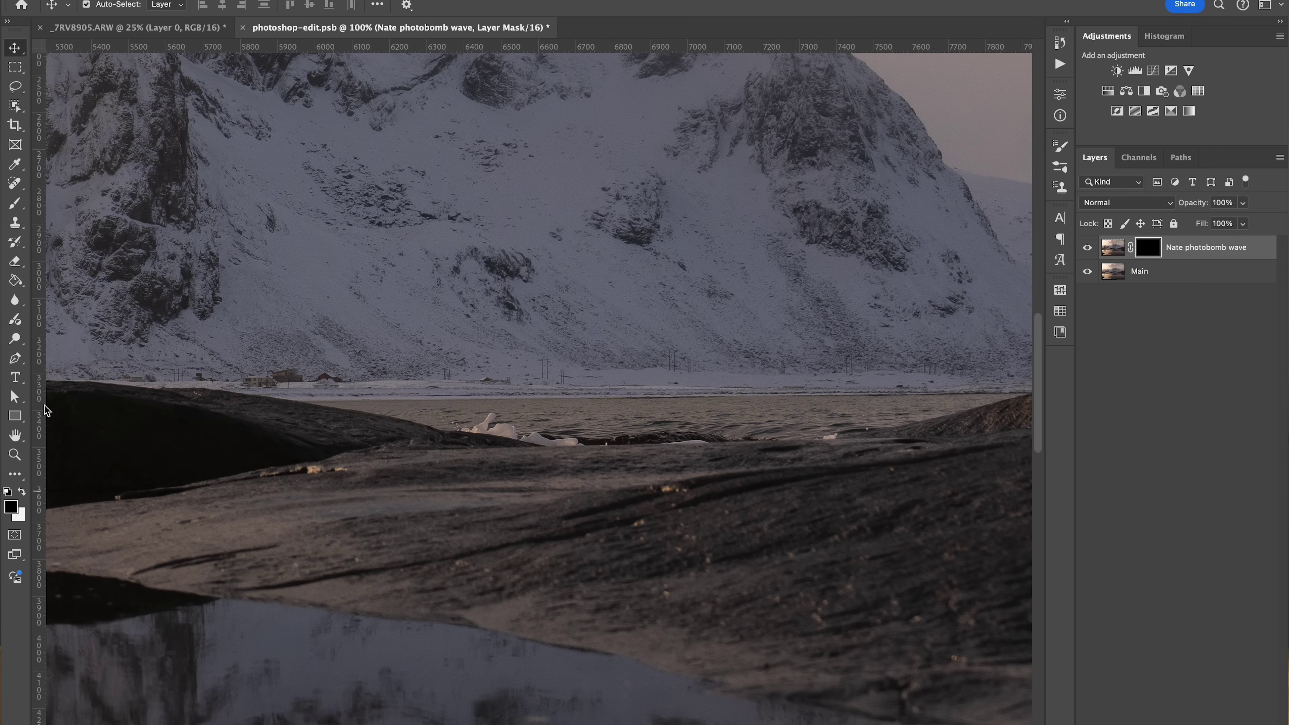
pyautogui.press('b')
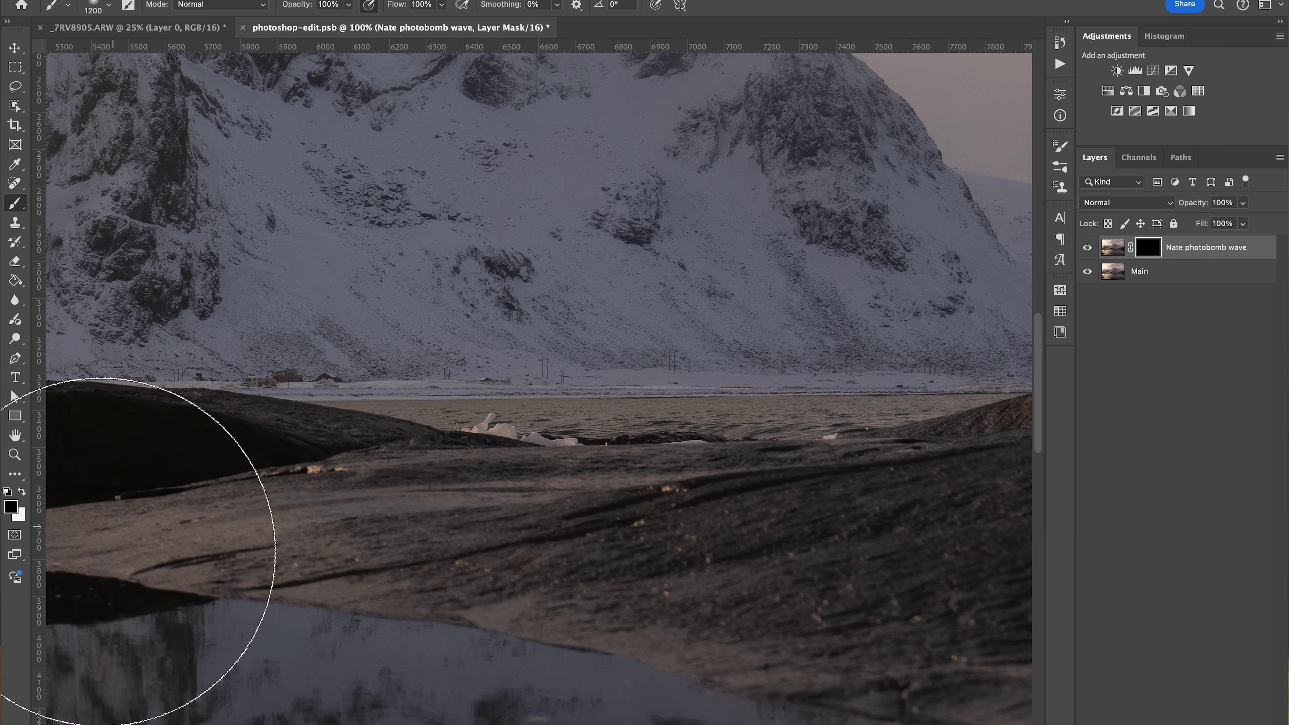
pyautogui.press('[')
pyautogui.press('[')
pyautogui.press('[')
pyautogui.press('[')
pyautogui.press('[')
pyautogui.press('[')
pyautogui.press('[')
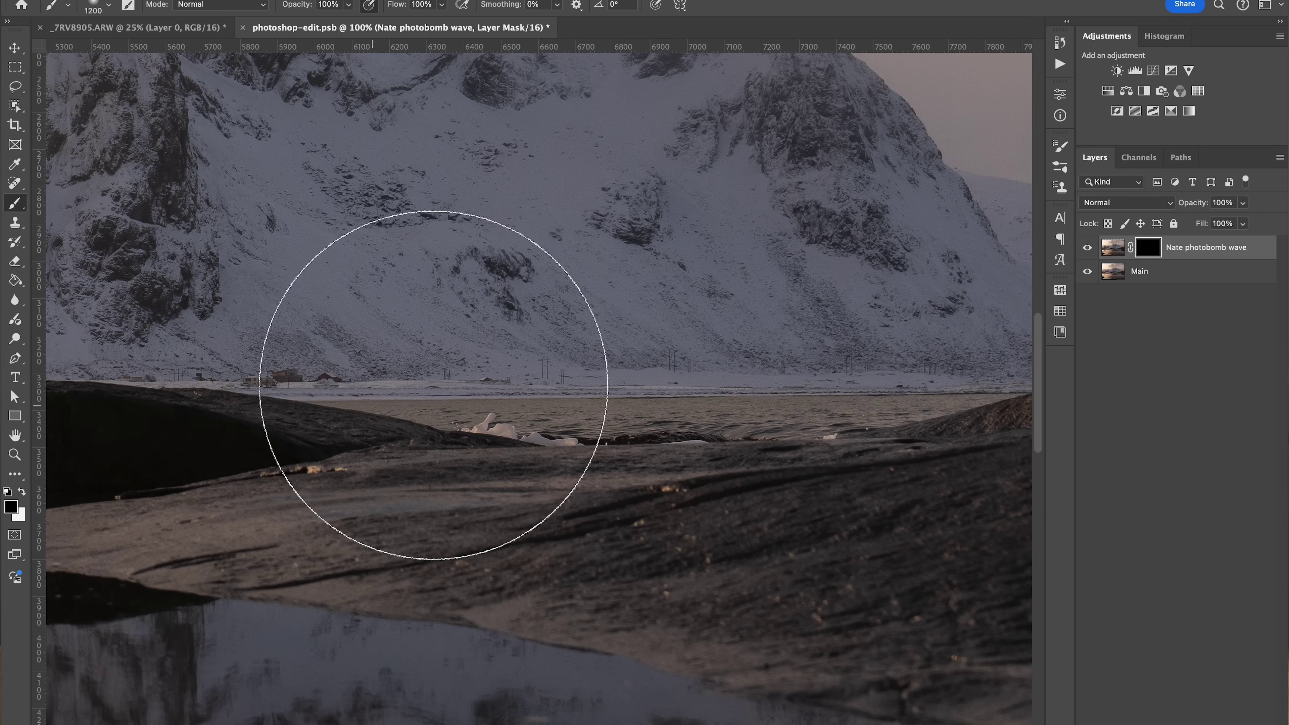
pyautogui.press('[')
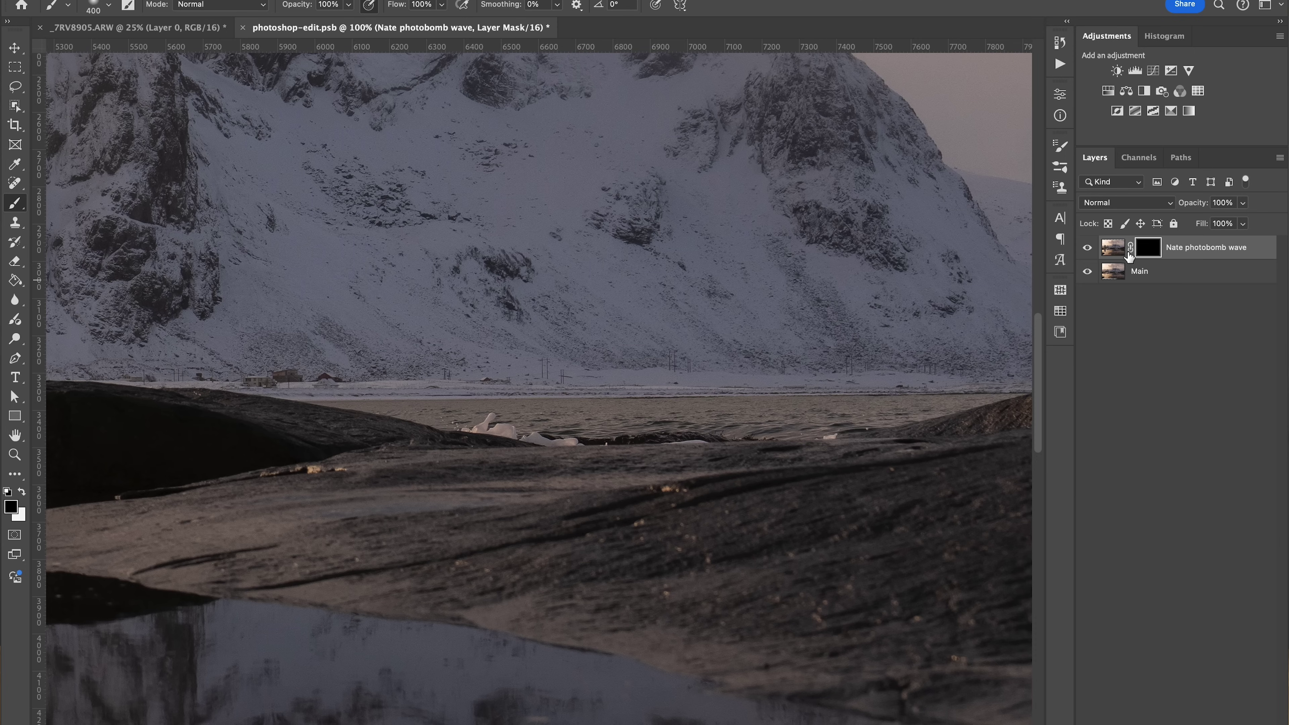
pyautogui.click(23, 491)
pyautogui.press('[')
pyautogui.press('[')
pyautogui.press('[')
pyautogui.press('[')
pyautogui.press('[')
pyautogui.press('[')
pyautogui.press('[')
pyautogui.press('[')
pyautogui.moveTo(527, 415)
pyautogui.mouseDown()
pyautogui.moveTo(495, 412)
pyautogui.moveTo(510, 406)
pyautogui.mouseUp()
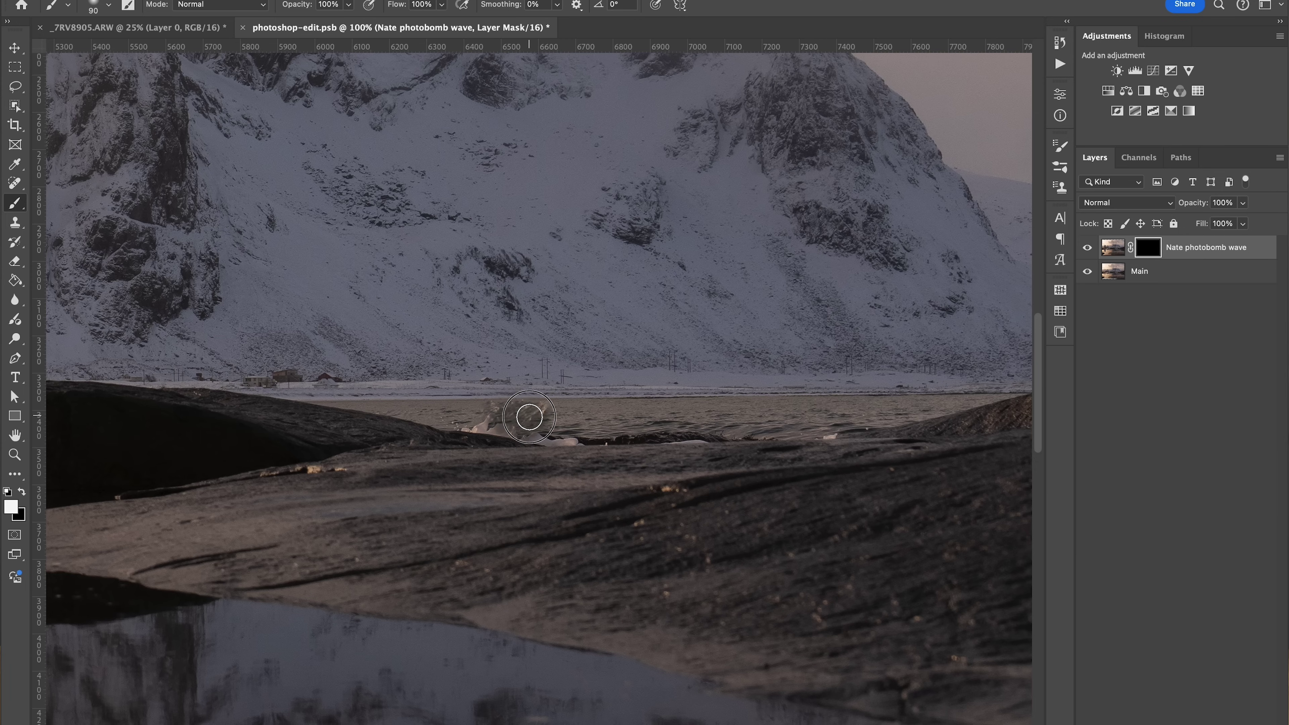
# - Use a 25% hardness brush reduced to 60 px to reveal the breaking wave and white splash on the mask
pyautogui.rightClick(503, 388)
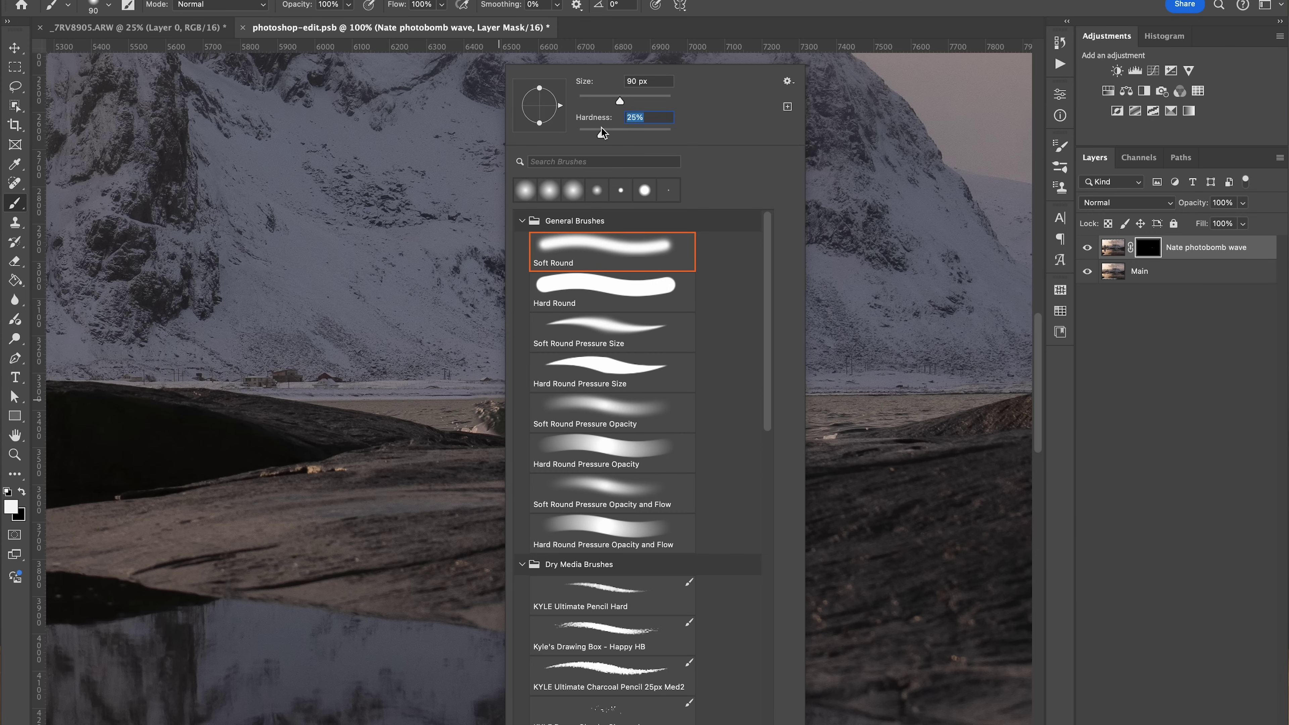
pyautogui.press('Return')
pyautogui.press('super+plus')
pyautogui.press('[')
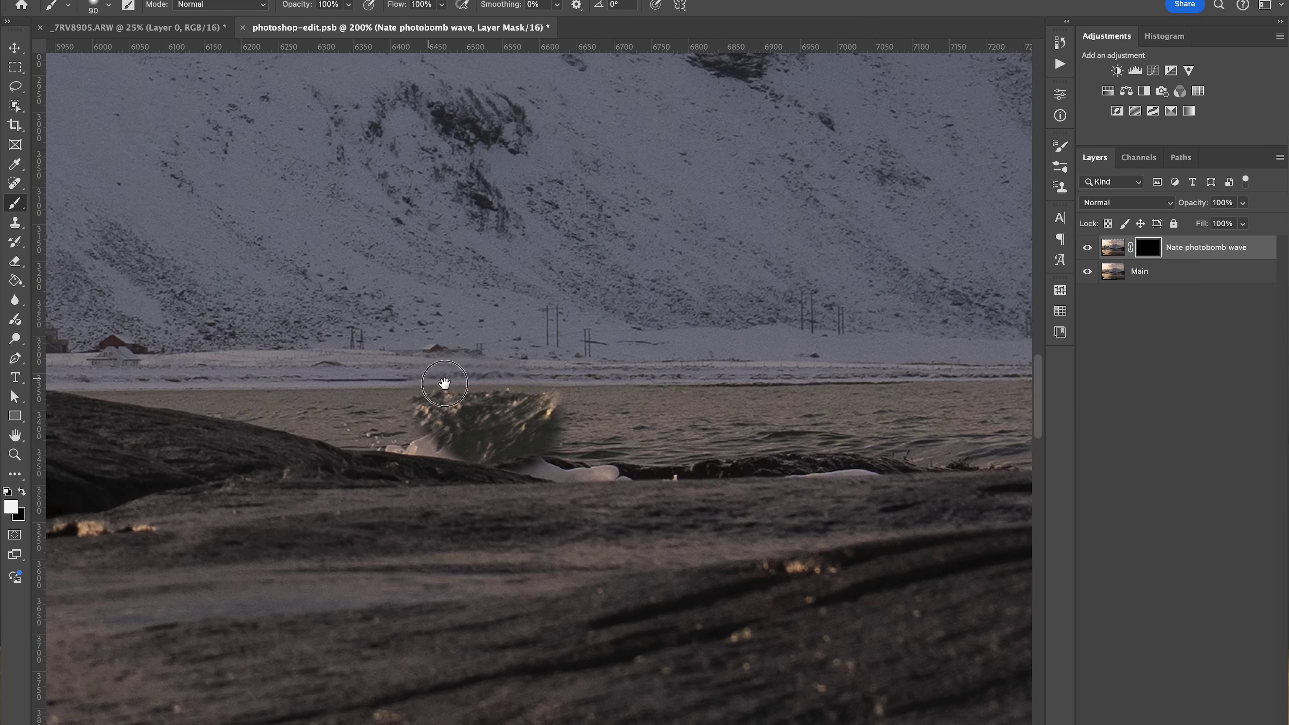
pyautogui.hscroll(-5, 436, 375)
pyautogui.scroll(-3, 436, 376)
pyautogui.moveTo(627, 317)
pyautogui.mouseDown()
pyautogui.moveTo(463, 290)
pyautogui.moveTo(400, 295)
pyautogui.moveTo(408, 282)
pyautogui.moveTo(325, 305)
pyautogui.moveTo(299, 300)
pyautogui.moveTo(299, 276)
pyautogui.moveTo(771, 360)
pyautogui.moveTo(863, 363)
pyautogui.mouseUp()
pyautogui.moveTo(777, 339)
pyautogui.mouseDown()
pyautogui.moveTo(536, 353)
pyautogui.moveTo(390, 338)
pyautogui.moveTo(435, 315)
pyautogui.moveTo(429, 289)
pyautogui.moveTo(464, 307)
pyautogui.moveTo(528, 289)
pyautogui.moveTo(515, 293)
pyautogui.moveTo(537, 305)
pyautogui.moveTo(581, 296)
pyautogui.moveTo(577, 275)
pyautogui.moveTo(597, 261)
pyautogui.moveTo(593, 305)
pyautogui.moveTo(555, 326)
pyautogui.moveTo(461, 335)
pyautogui.moveTo(531, 369)
pyautogui.mouseUp()
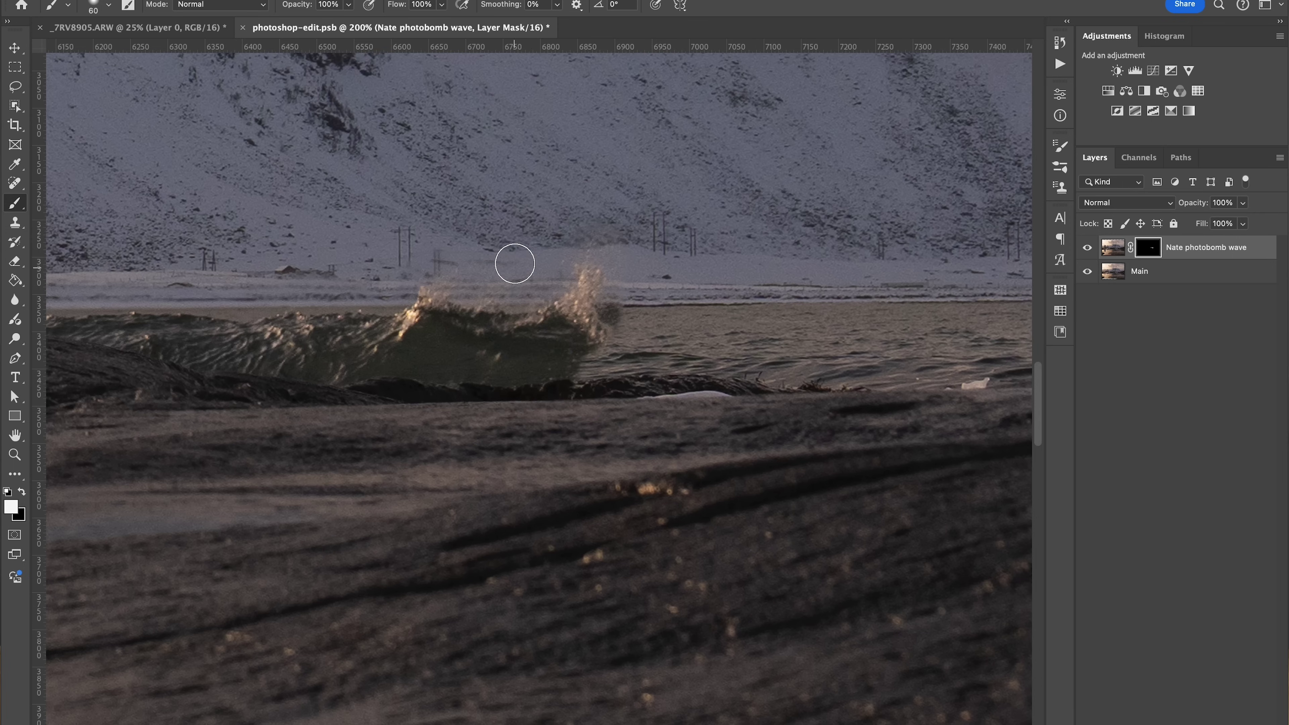
pyautogui.moveTo(558, 317)
pyautogui.mouseDown()
pyautogui.moveTo(575, 366)
pyautogui.moveTo(721, 374)
pyautogui.moveTo(753, 361)
pyautogui.moveTo(647, 349)
pyautogui.moveTo(604, 295)
pyautogui.moveTo(783, 317)
pyautogui.moveTo(885, 297)
pyautogui.moveTo(954, 317)
pyautogui.moveTo(762, 371)
pyautogui.moveTo(757, 386)
pyautogui.moveTo(808, 362)
pyautogui.moveTo(964, 358)
pyautogui.mouseUp()
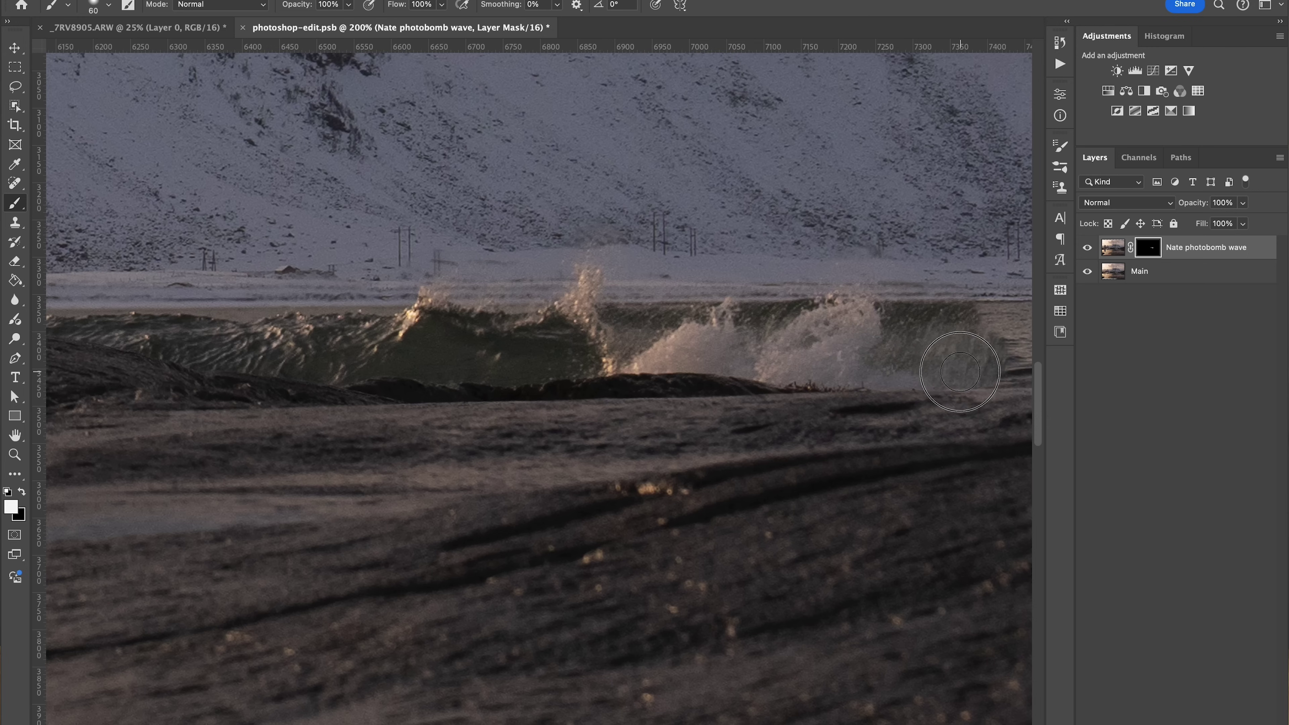
# - Paint in the rest of the wave up to the sloping rock on the right side of the shoreline
pyautogui.hscroll(10, 589, 374)
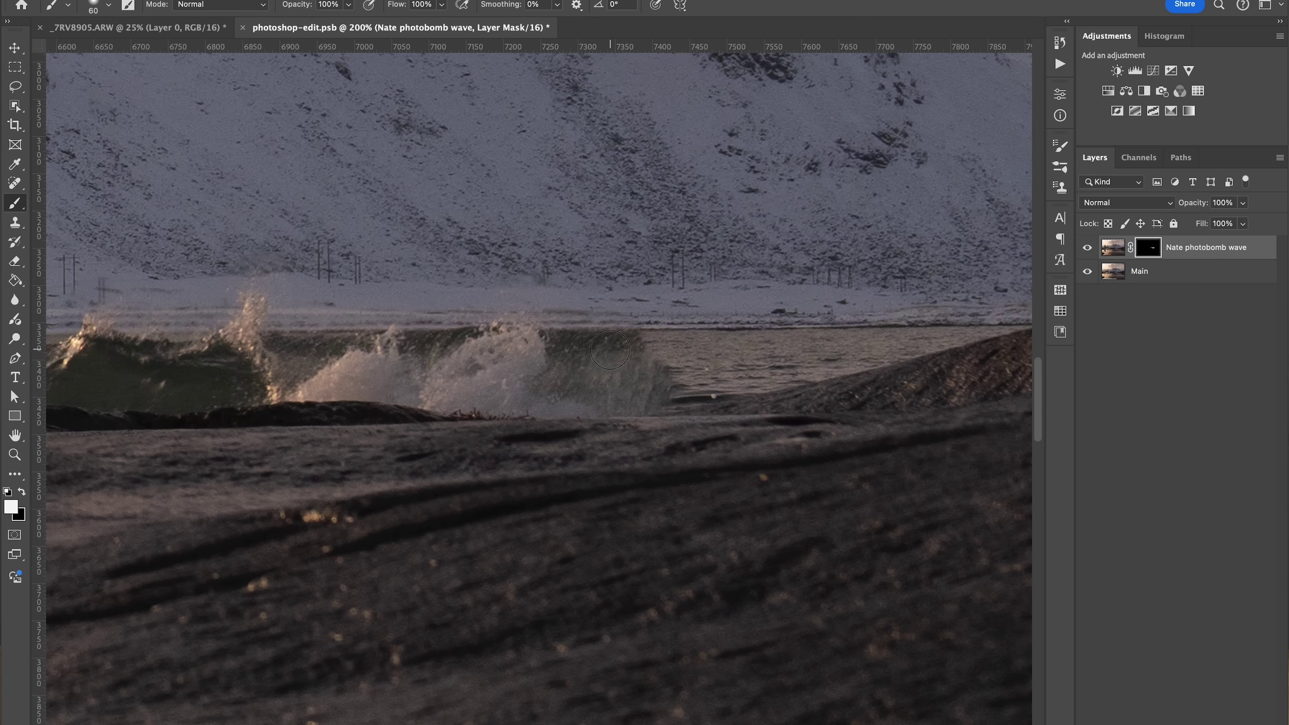
pyautogui.moveTo(656, 332)
pyautogui.mouseDown()
pyautogui.moveTo(719, 349)
pyautogui.moveTo(801, 343)
pyautogui.moveTo(718, 335)
pyautogui.moveTo(806, 338)
pyautogui.moveTo(840, 319)
pyautogui.moveTo(1005, 310)
pyautogui.mouseUp()
pyautogui.hscroll(4, 808, 337)
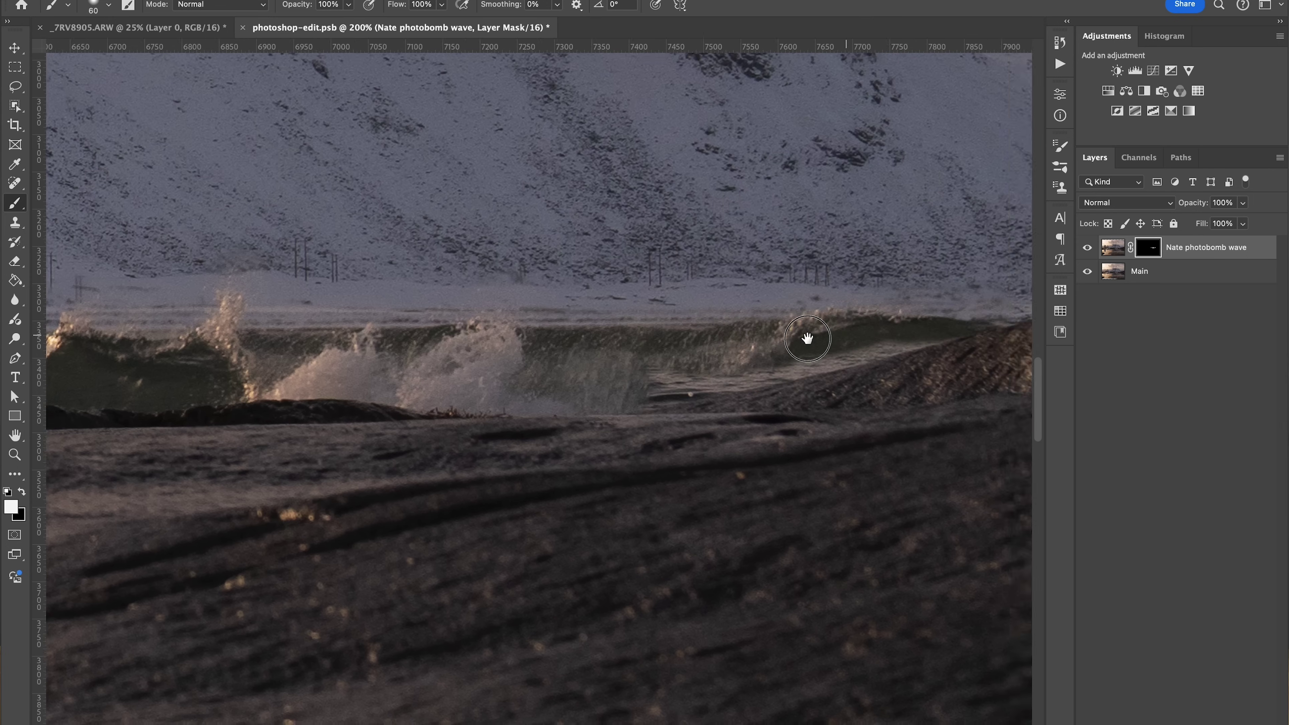
pyautogui.moveTo(896, 317)
pyautogui.mouseDown()
pyautogui.moveTo(923, 305)
pyautogui.moveTo(796, 340)
pyautogui.moveTo(832, 335)
pyautogui.moveTo(814, 345)
pyautogui.moveTo(739, 344)
pyautogui.moveTo(578, 374)
pyautogui.moveTo(554, 399)
pyautogui.moveTo(557, 375)
pyautogui.mouseUp()
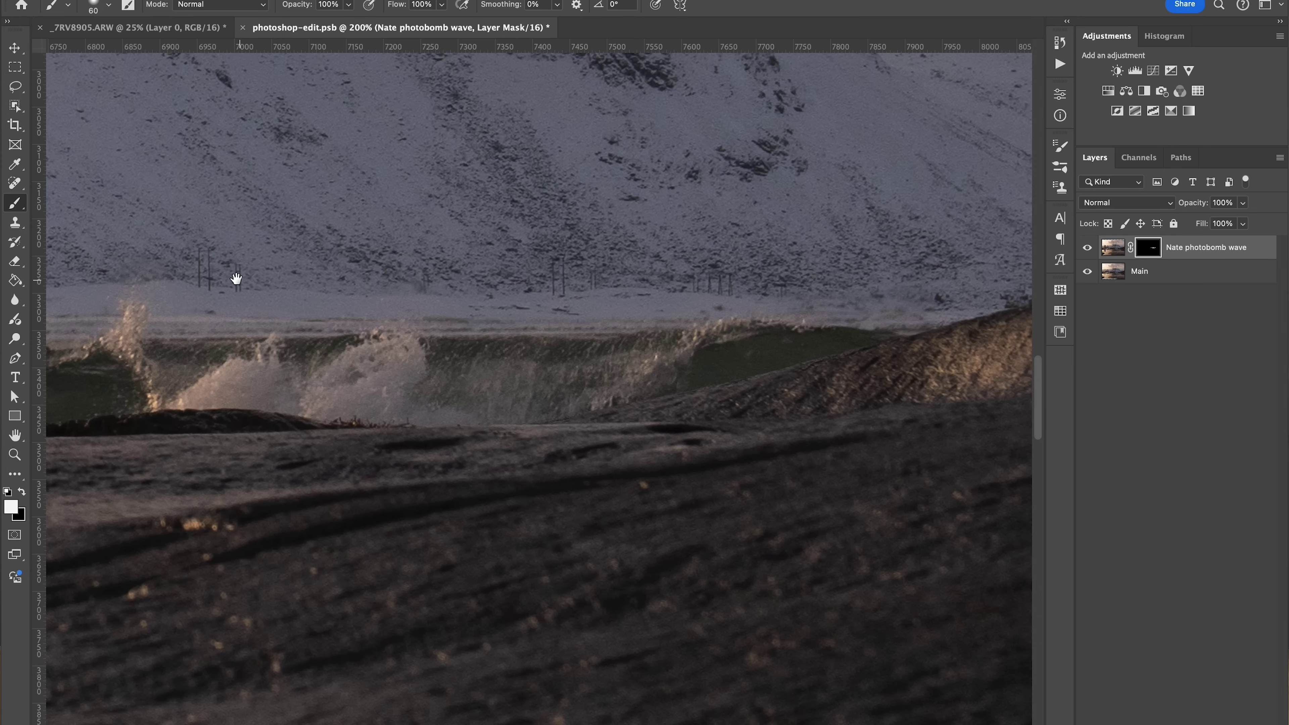
# - Soften the 60 px brush and paint black on the mask along the snowy shore above the wave to restore the Main photo
pyautogui.moveTo(236, 278); pyautogui.dragTo(682, 291)
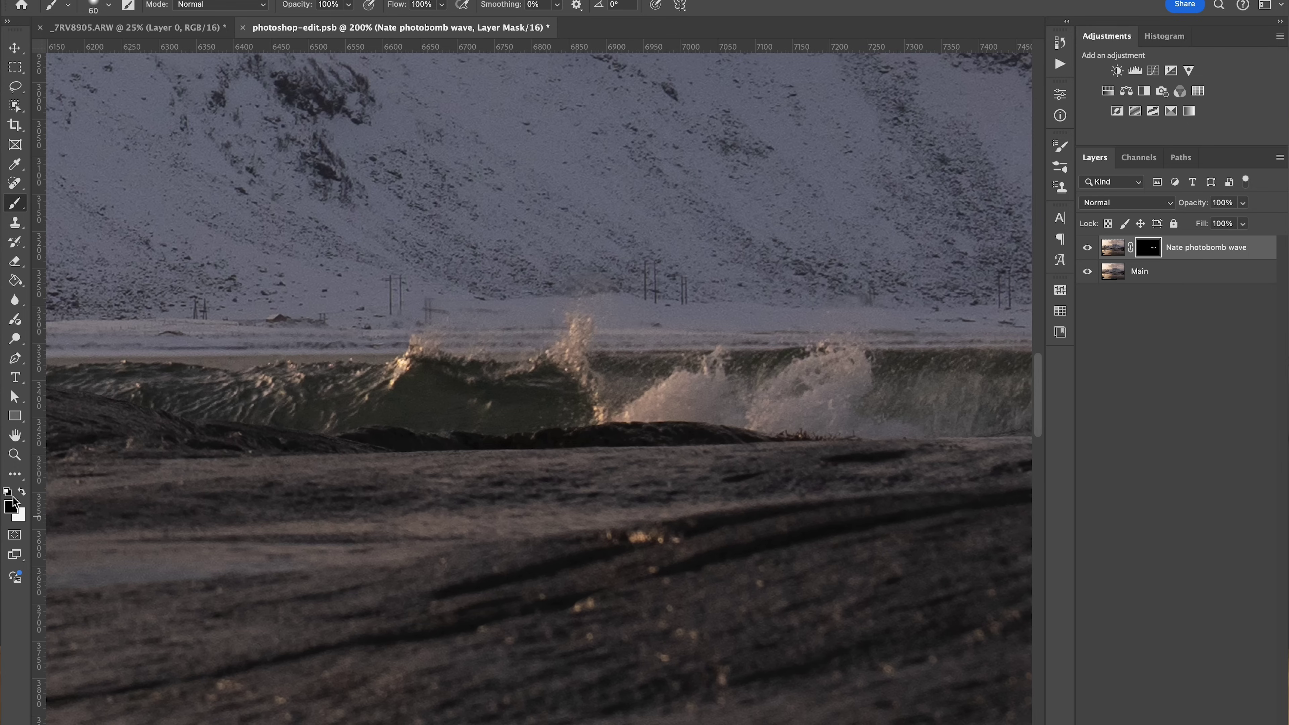
pyautogui.moveTo(249, 341); pyautogui.dragTo(520, 370)
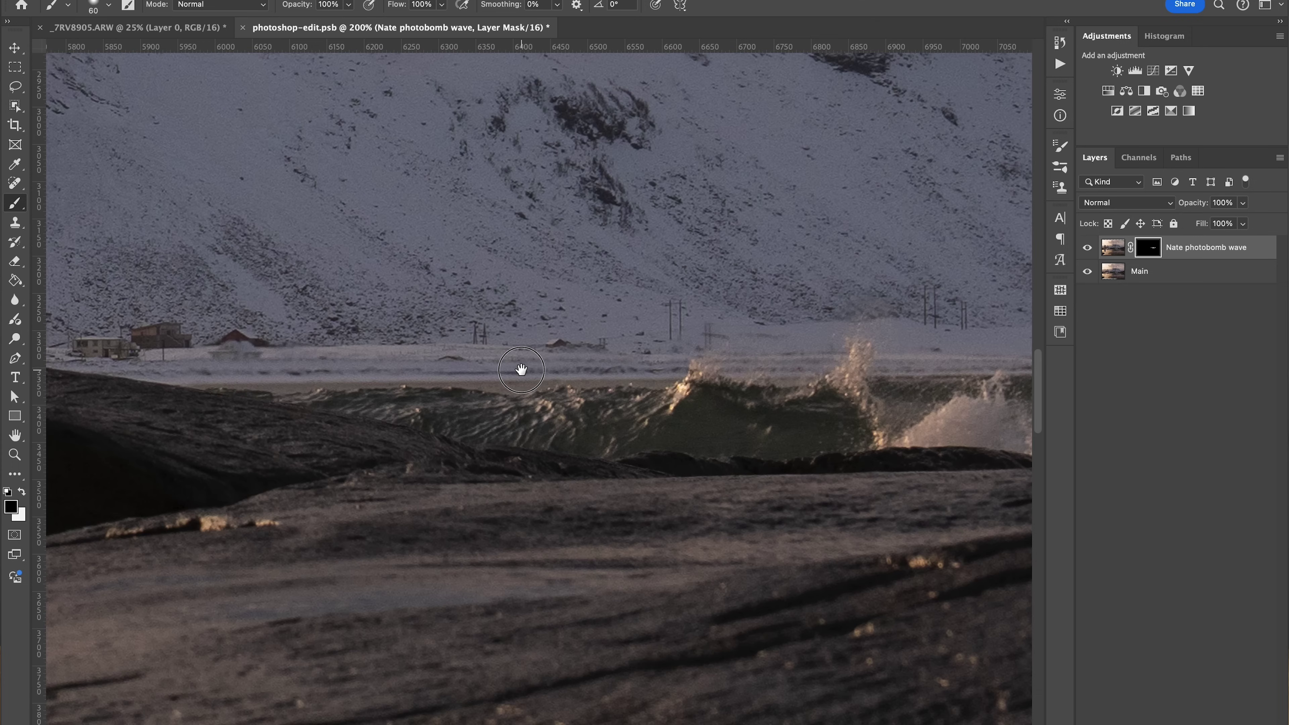
pyautogui.rightClick(379, 328)
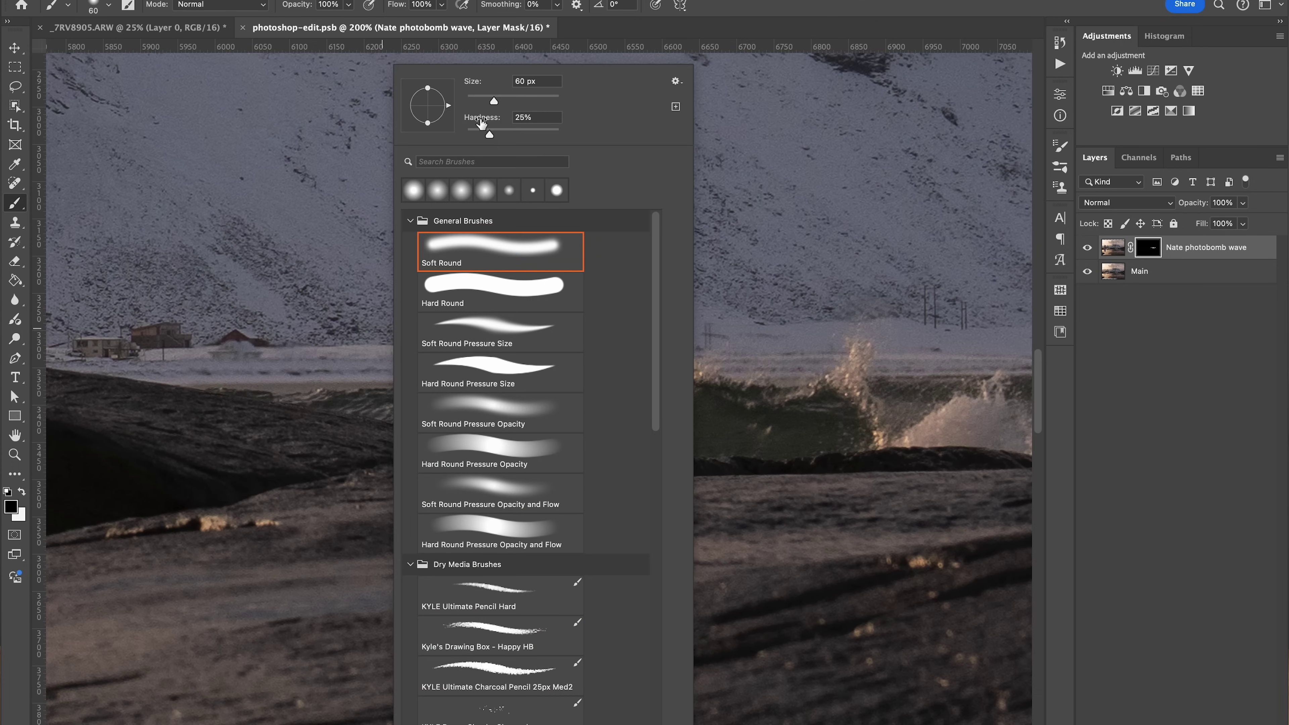
pyautogui.moveTo(489, 134); pyautogui.dragTo(469, 131)
pyautogui.press('Return')
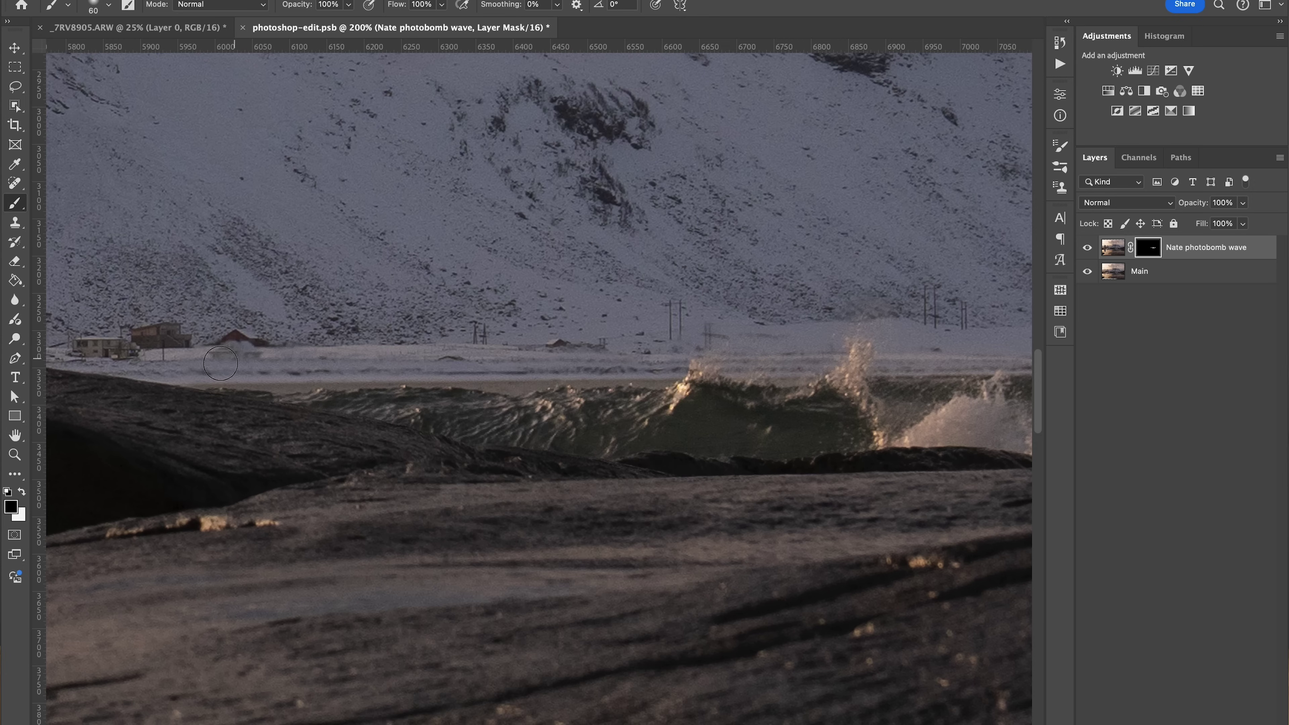
pyautogui.moveTo(170, 345)
pyautogui.mouseDown()
pyautogui.moveTo(404, 334)
pyautogui.moveTo(595, 344)
pyautogui.moveTo(655, 362)
pyautogui.moveTo(697, 300)
pyautogui.moveTo(718, 308)
pyautogui.moveTo(709, 320)
pyautogui.moveTo(686, 312)
pyautogui.moveTo(812, 310)
pyautogui.moveTo(802, 319)
pyautogui.moveTo(841, 285)
pyautogui.moveTo(881, 282)
pyautogui.moveTo(901, 307)
pyautogui.moveTo(894, 321)
pyautogui.moveTo(934, 330)
pyautogui.mouseUp()
pyautogui.hscroll(10, 935, 293)
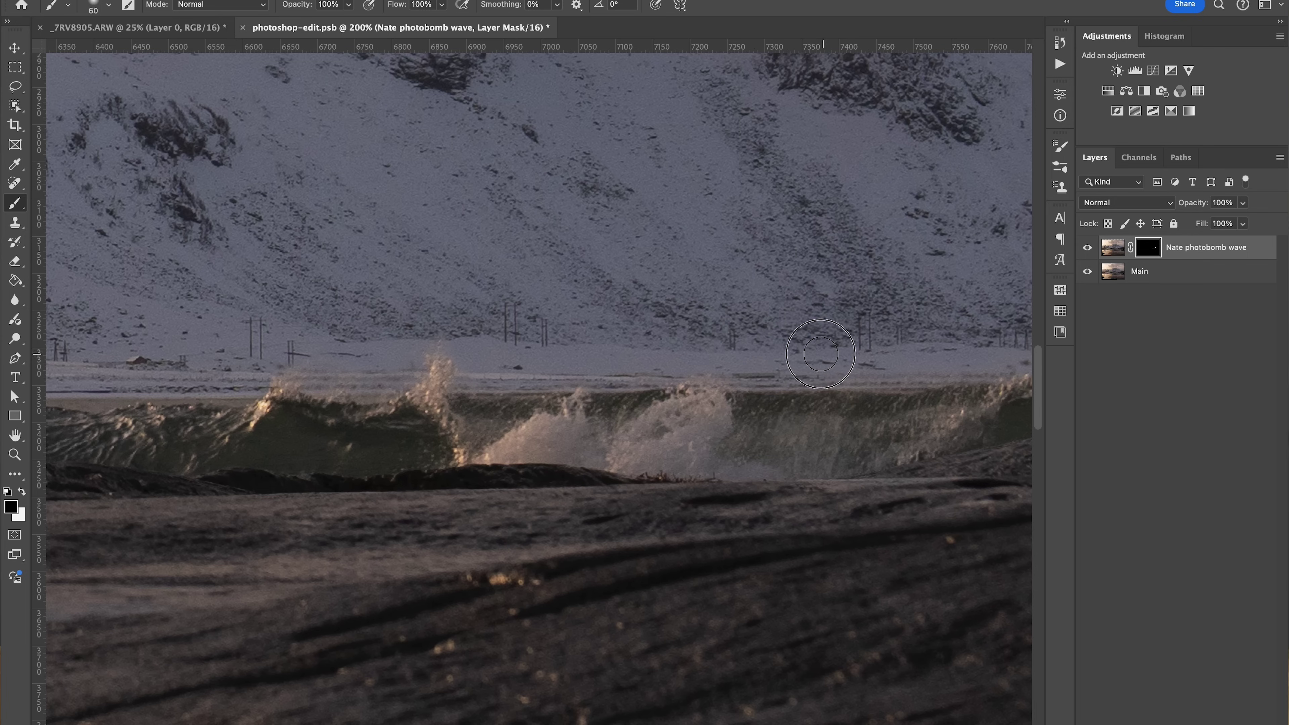
pyautogui.hscroll(6, 820, 282)
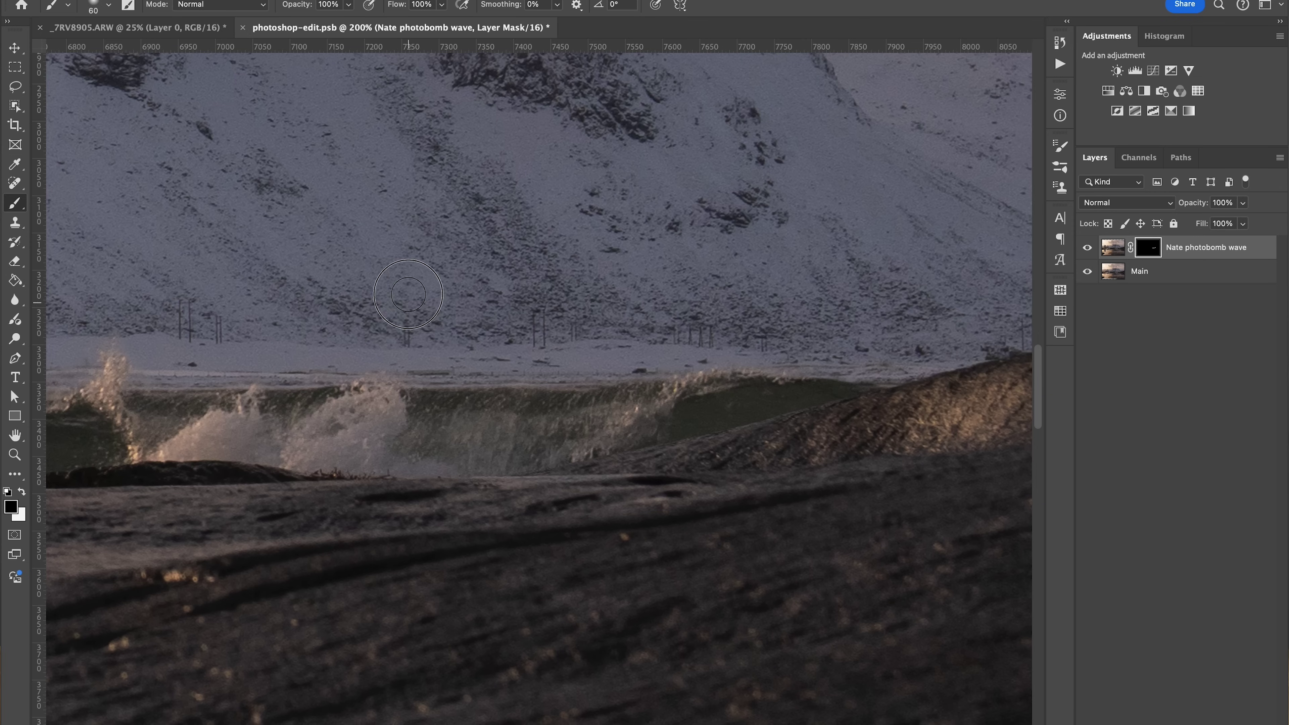
# - Hide and show the photobomb wave layer to compare the whole image with and without the wave
pyautogui.press('super+minus')
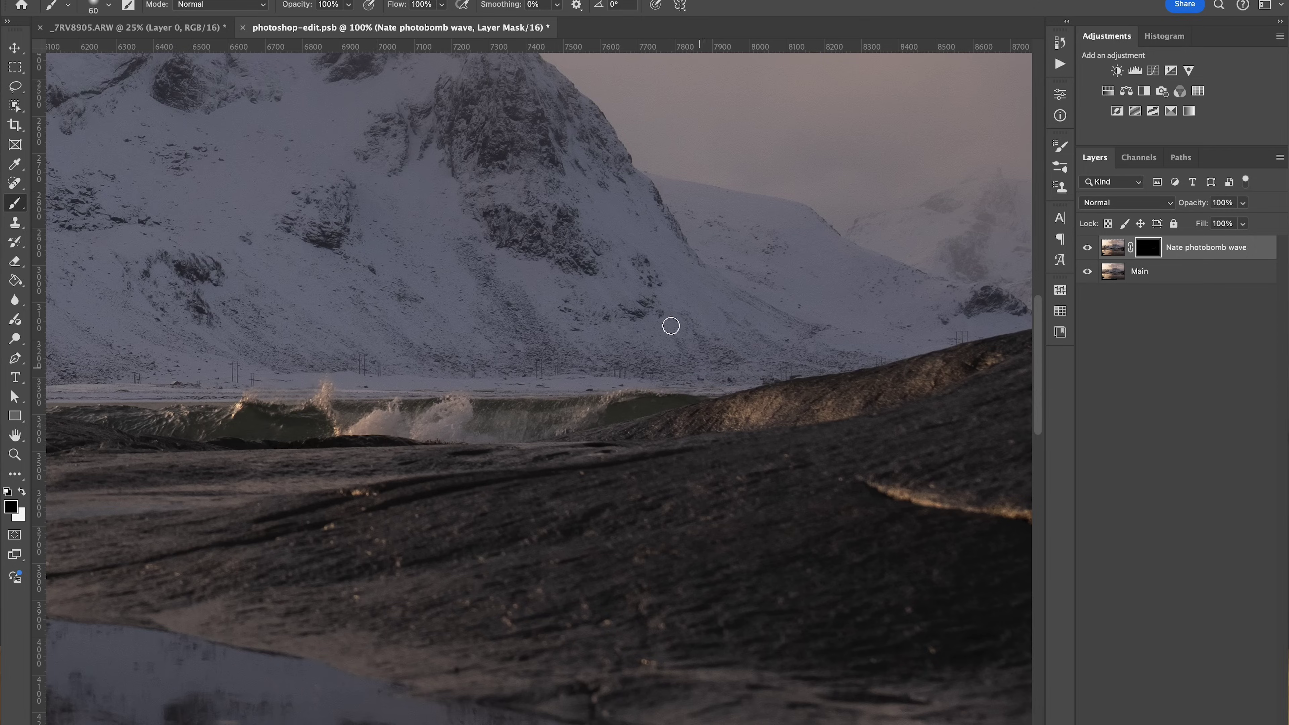
pyautogui.press('super+0')
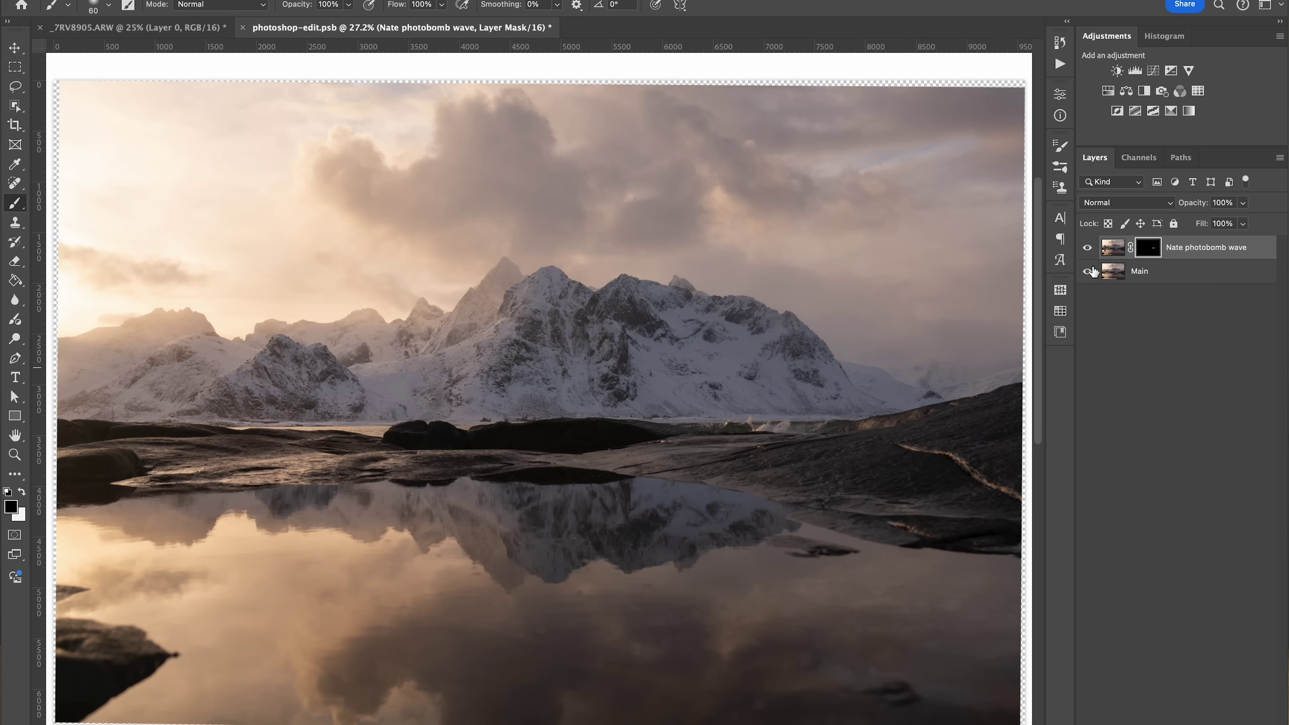
pyautogui.click(1087, 249)
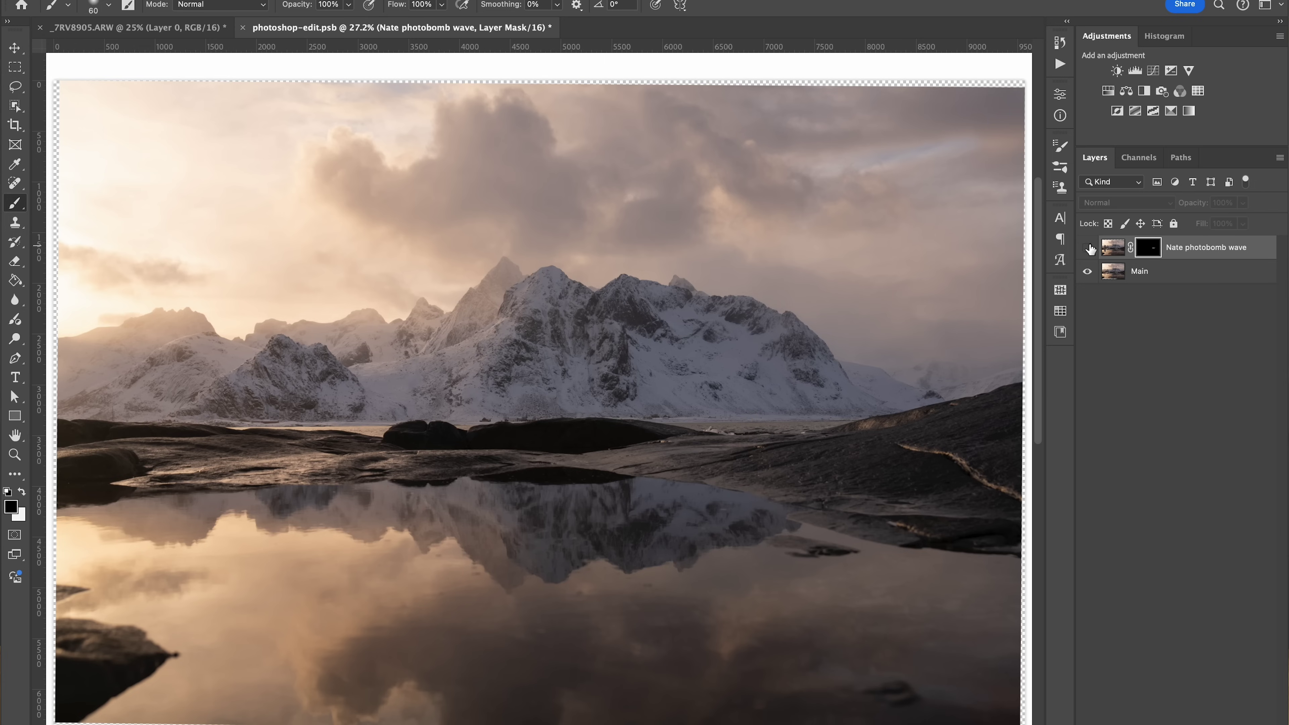
pyautogui.click(1088, 248)
pyautogui.click(1087, 250)
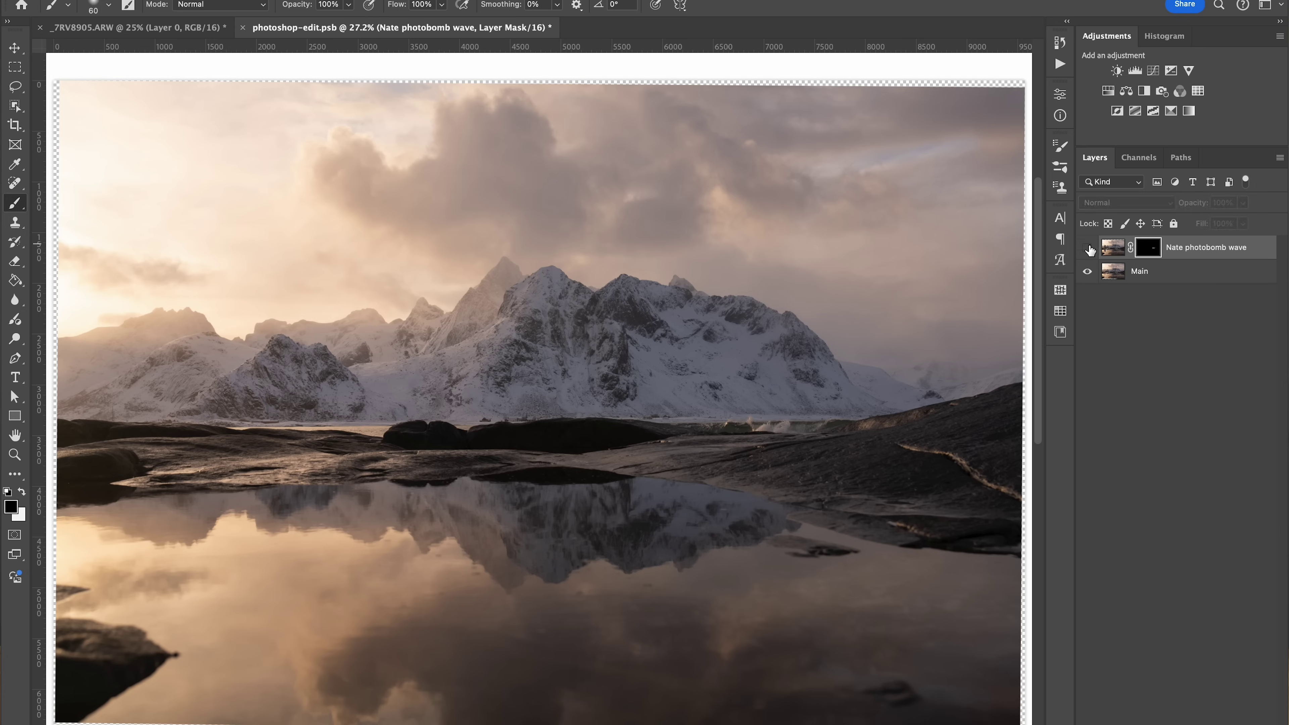
pyautogui.click(1088, 249)
# - Examine the blended wave along the shoreline up close and in the full image
pyautogui.hotkey('ctrl', '+')
pyautogui.hotkey('ctrl', '+')
pyautogui.hotkey('ctrl', '+')
pyautogui.hotkey('ctrl', '+')
pyautogui.hotkey('ctrl', '+')
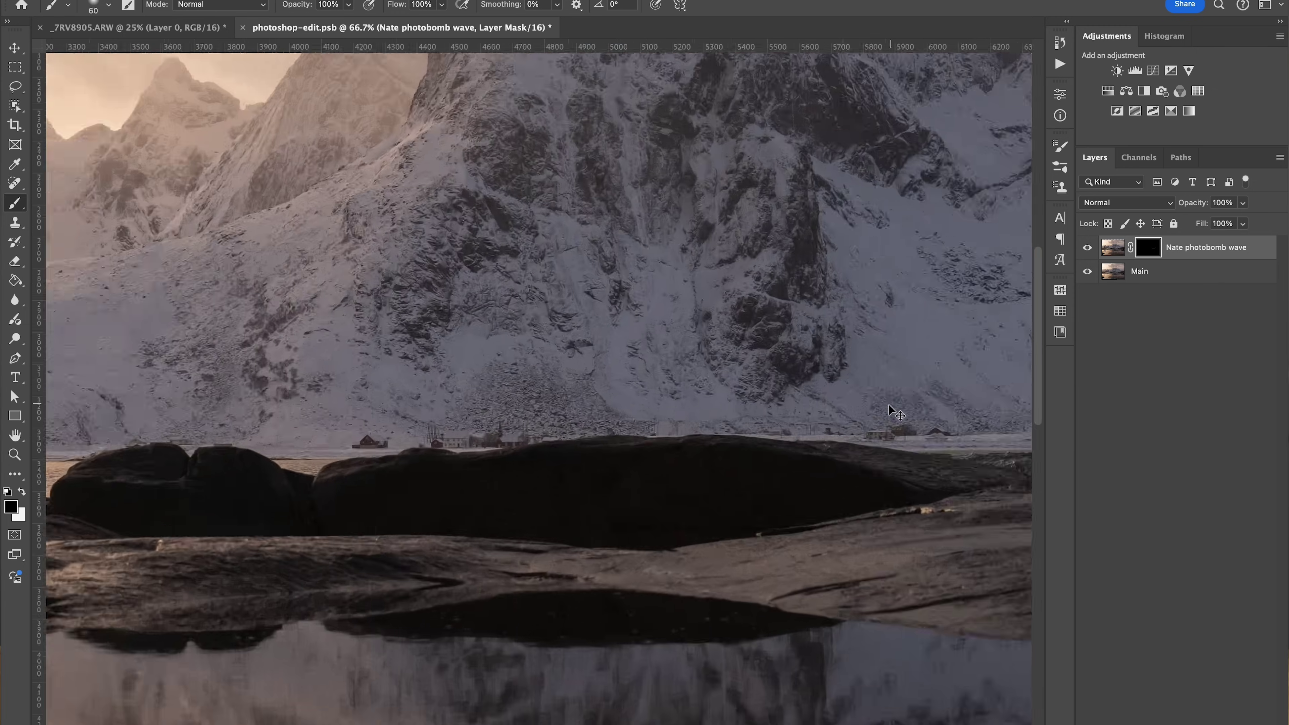
pyautogui.hscroll(15, 649, 392)
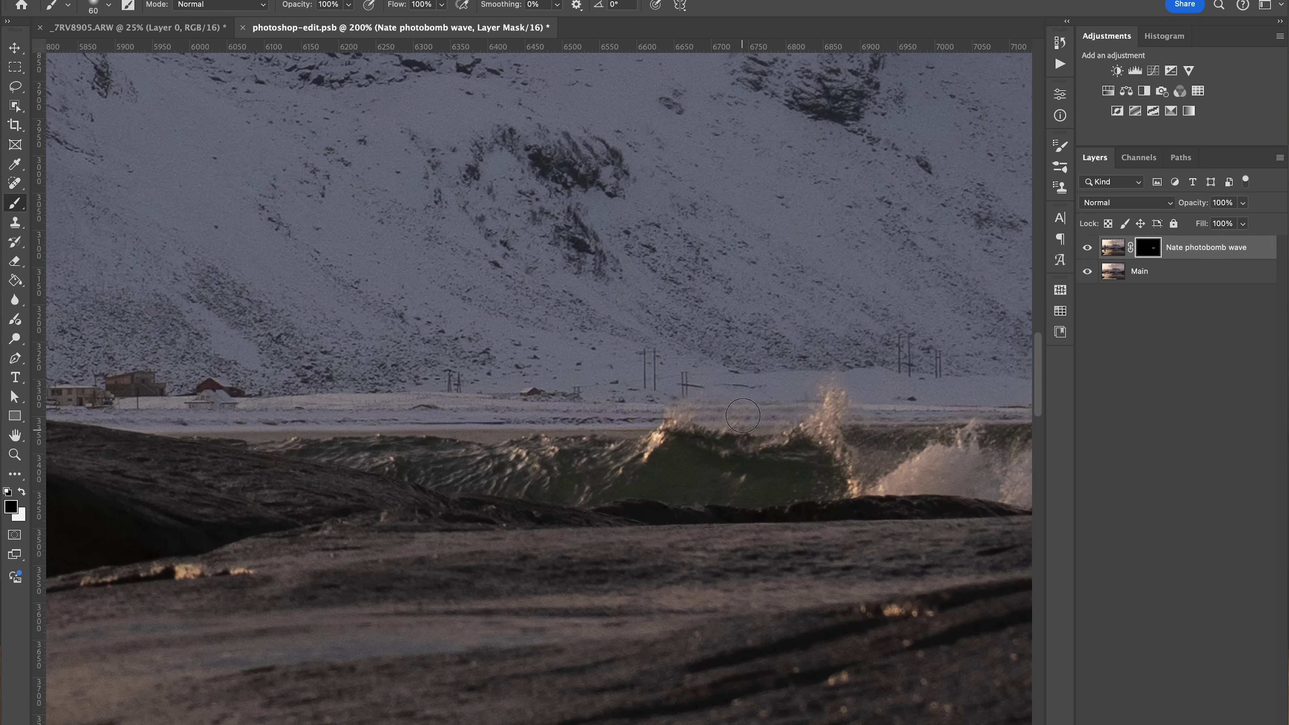
pyautogui.hscroll(6, 756, 452)
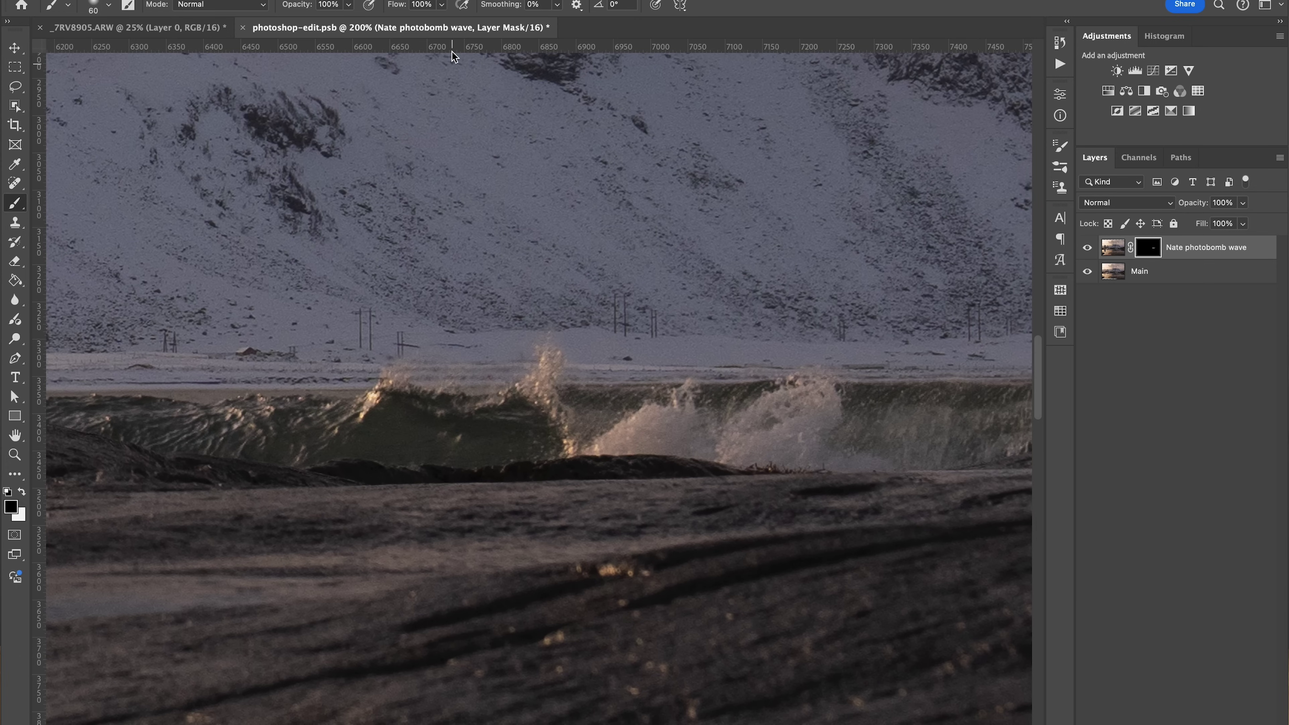
pyautogui.click(373, 0)
pyautogui.click(439, 107)
pyautogui.press('super+0')
pyautogui.press('v')
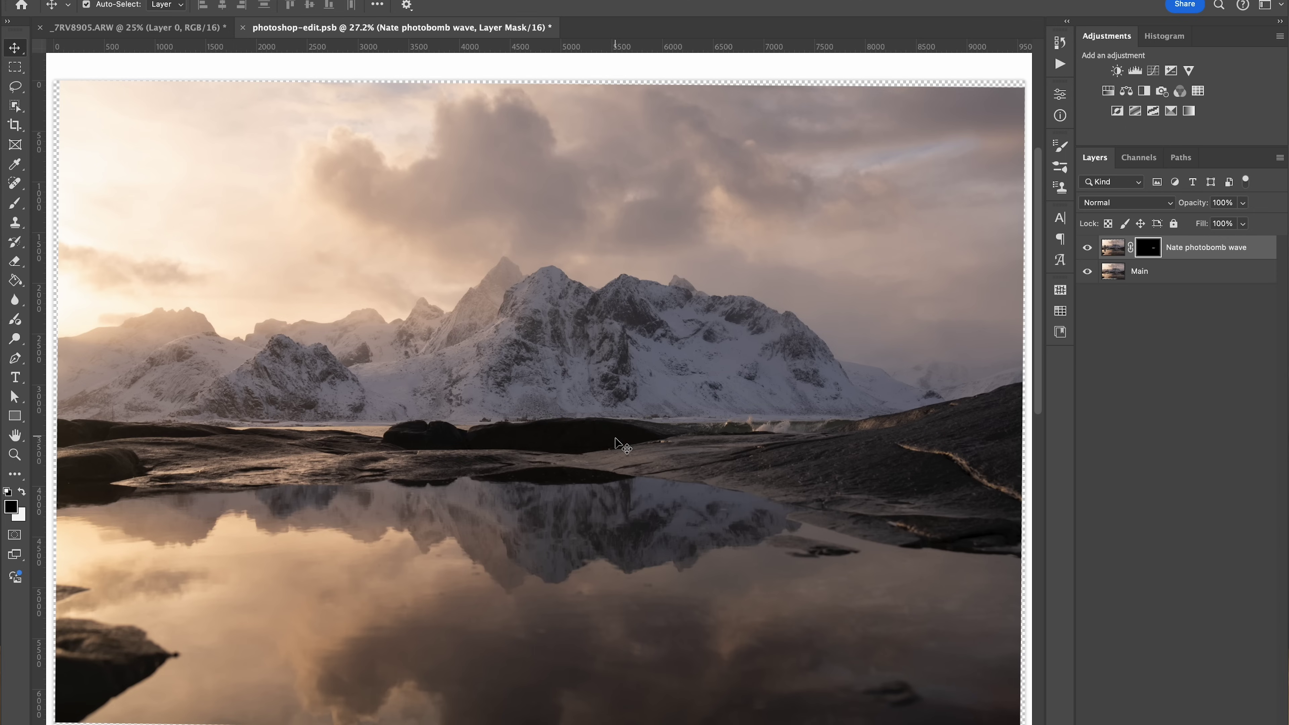
pyautogui.moveTo(553, 558); pyautogui.dragTo(555, 474)
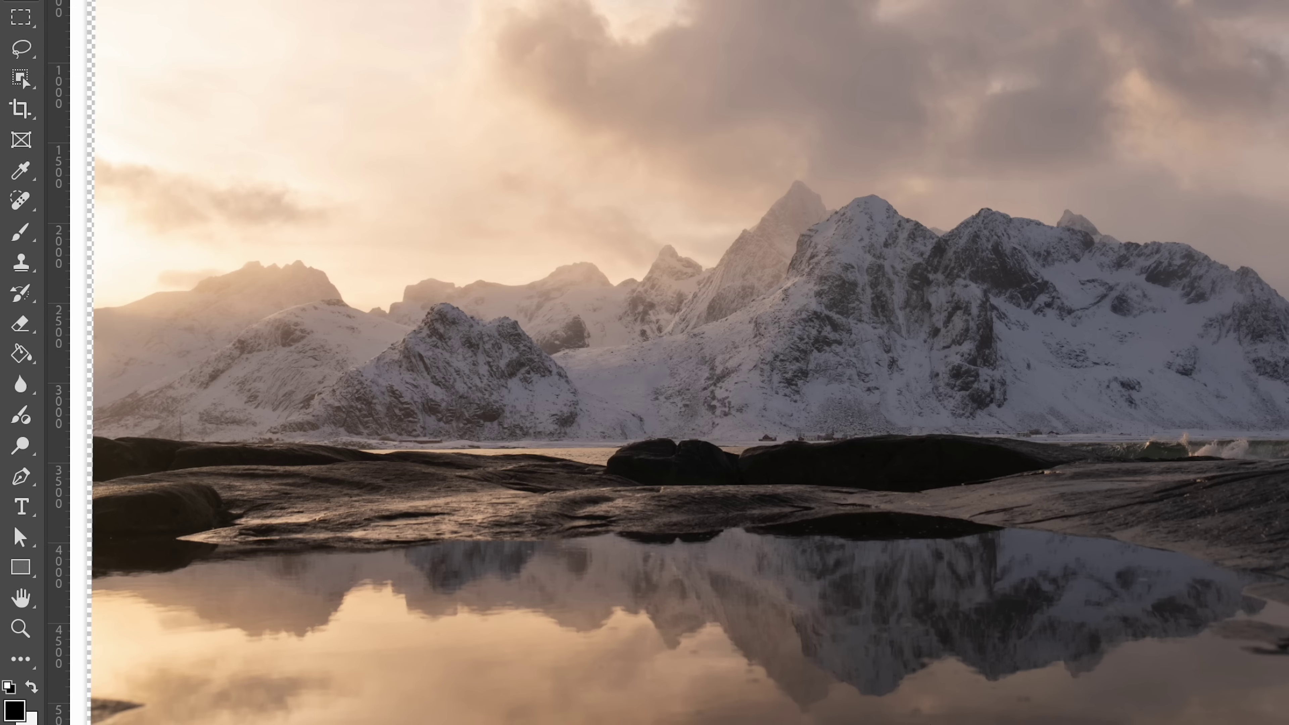
# - Add an empty layer above the photobomb wave layer and ready the Content-Aware Spot Healing Brush at 200 px, sampling all layers
pyautogui.click(19, 203)
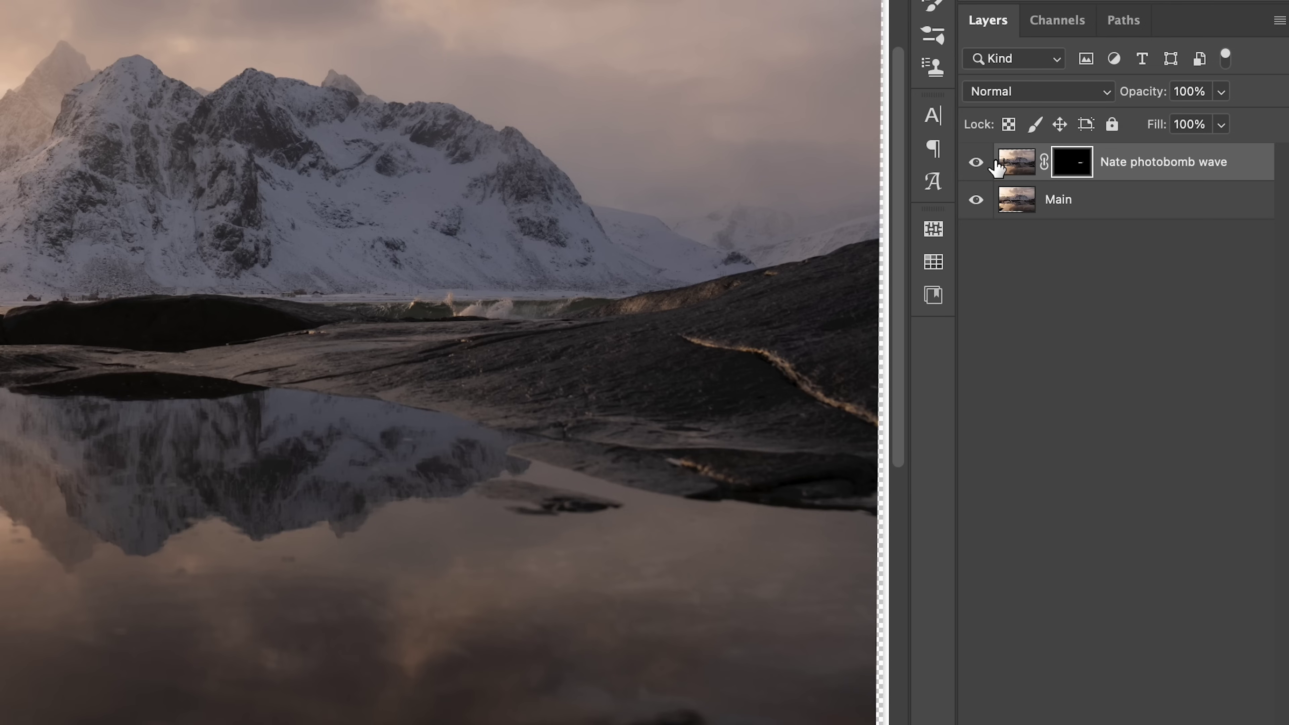
pyautogui.click(1016, 167)
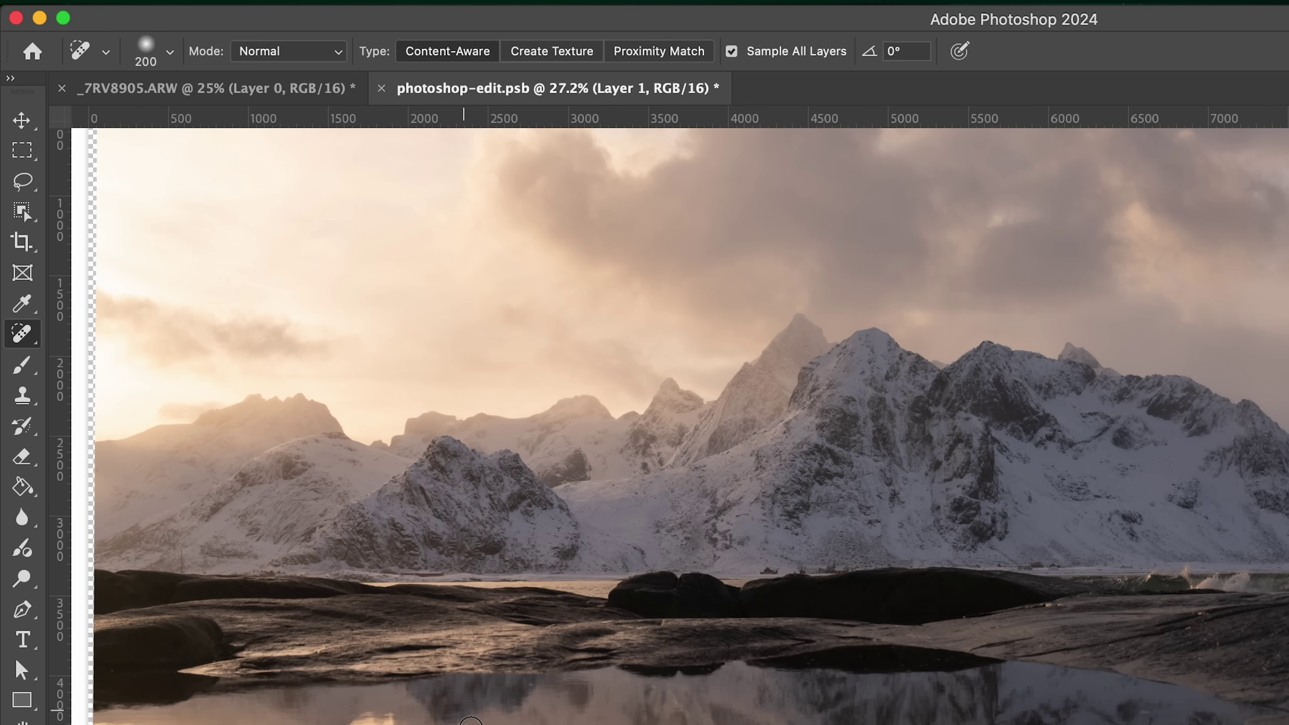
pyautogui.click(169, 51)
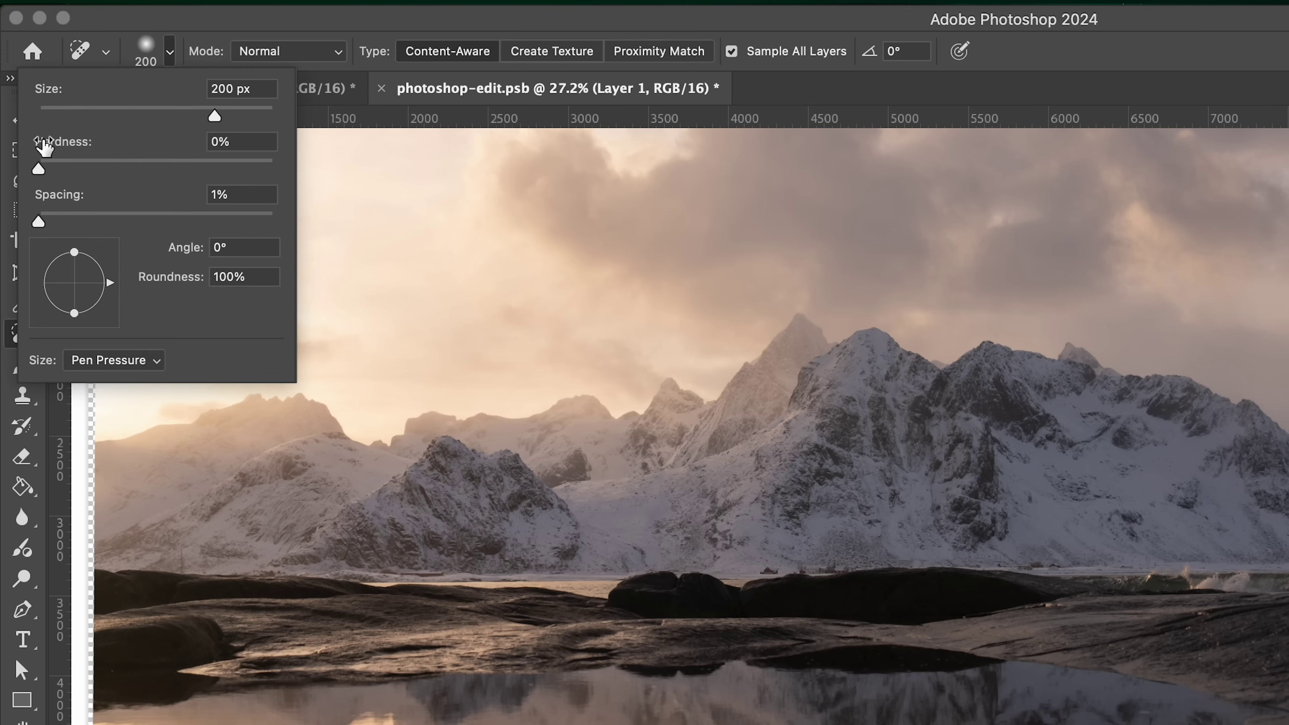
pyautogui.click(189, 21)
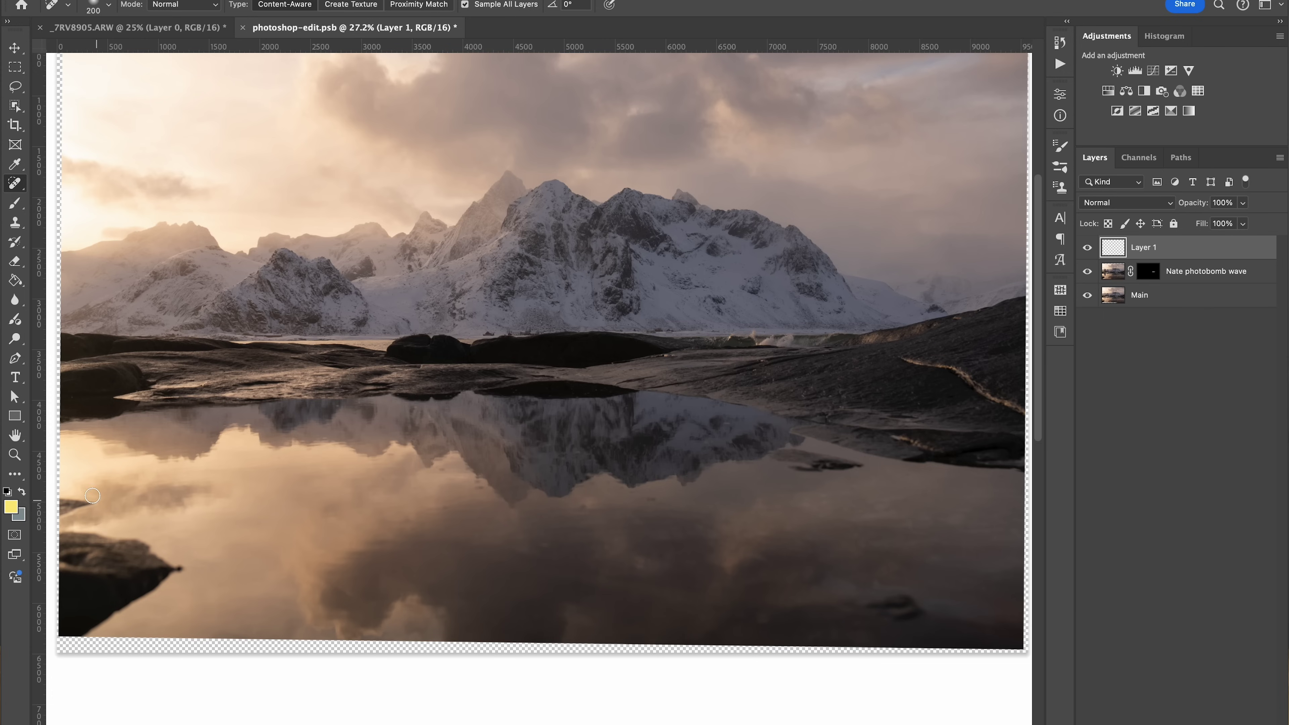
# - Heal away the small rock at the left edge of the water and the dark rock in its lower-right area
pyautogui.moveTo(91, 503); pyautogui.dragTo(67, 505)
pyautogui.moveTo(869, 601); pyautogui.dragTo(925, 611)
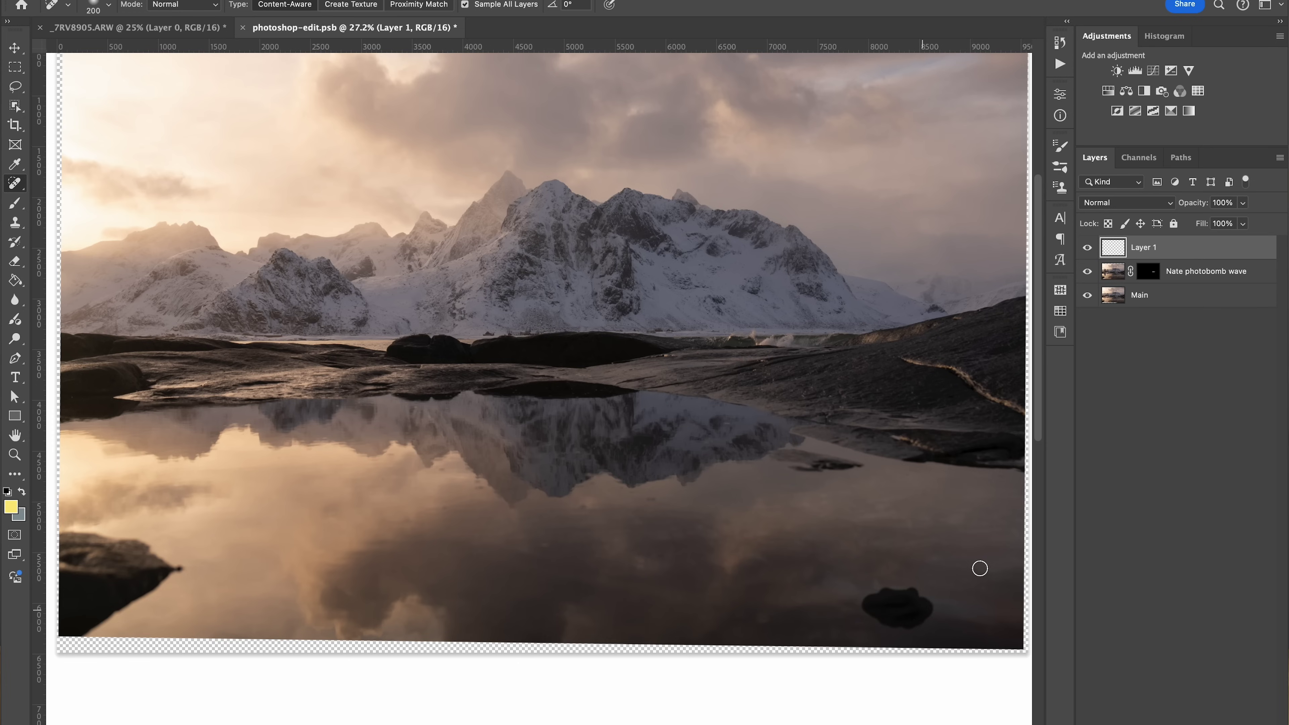
pyautogui.moveTo(885, 599)
pyautogui.mouseDown()
pyautogui.moveTo(900, 607)
pyautogui.moveTo(890, 602)
pyautogui.mouseUp()
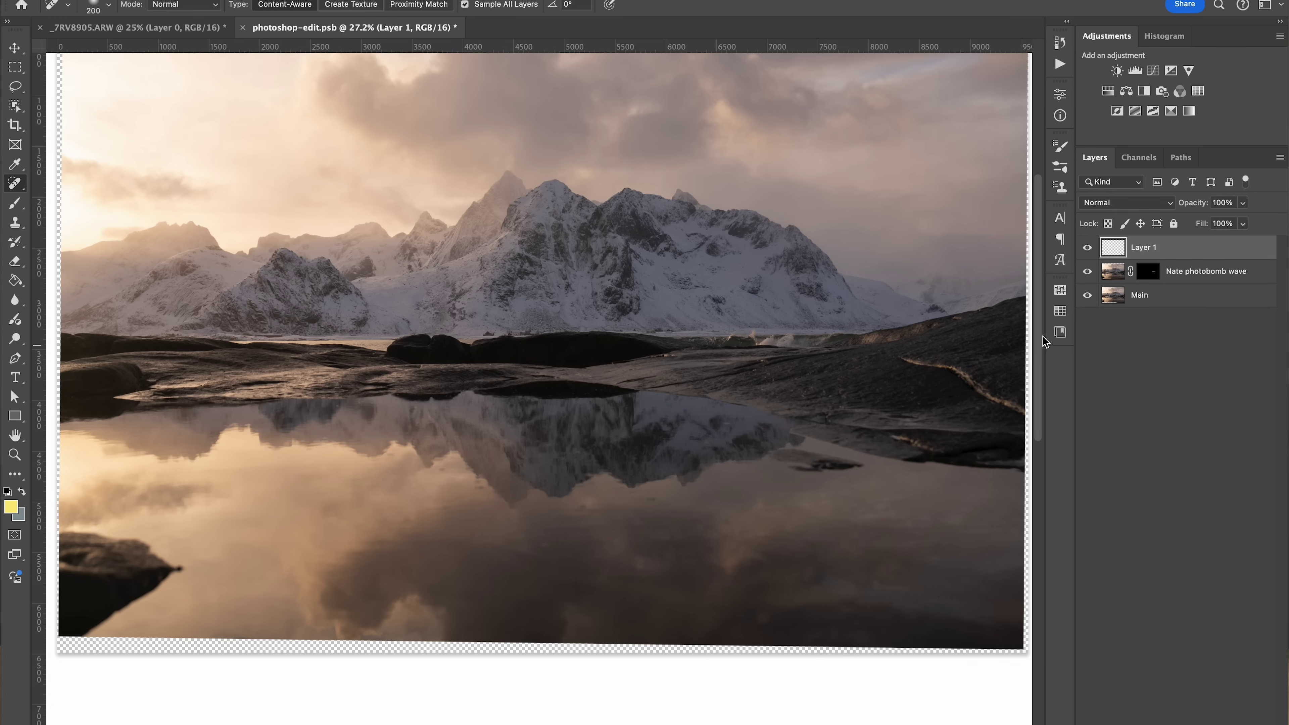
# - Rename the healing layer as Small left rock
pyautogui.doubleClick(1145, 249)
pyautogui.write('Small left rock')
pyautogui.press('Return')
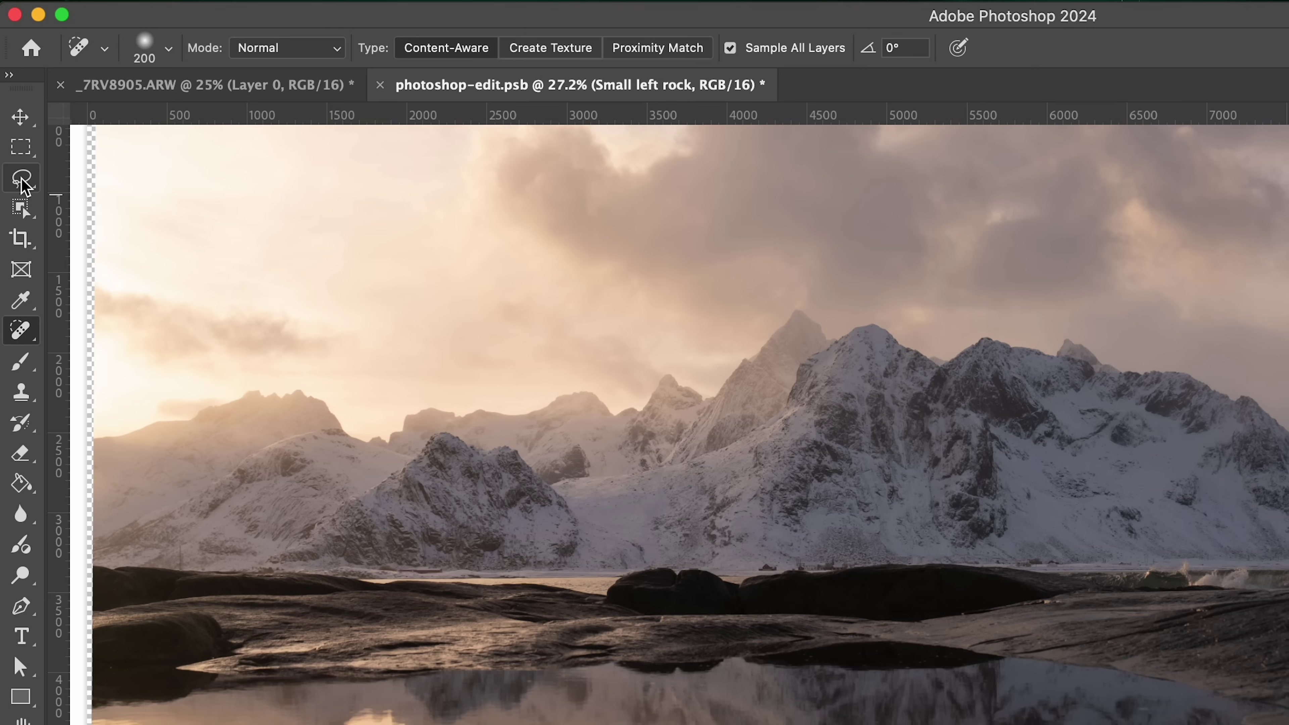
# - Lasso the large dark rock in the image's lower-left corner and replace it using Generative Fill with an empty prompt
pyautogui.click(19, 87)
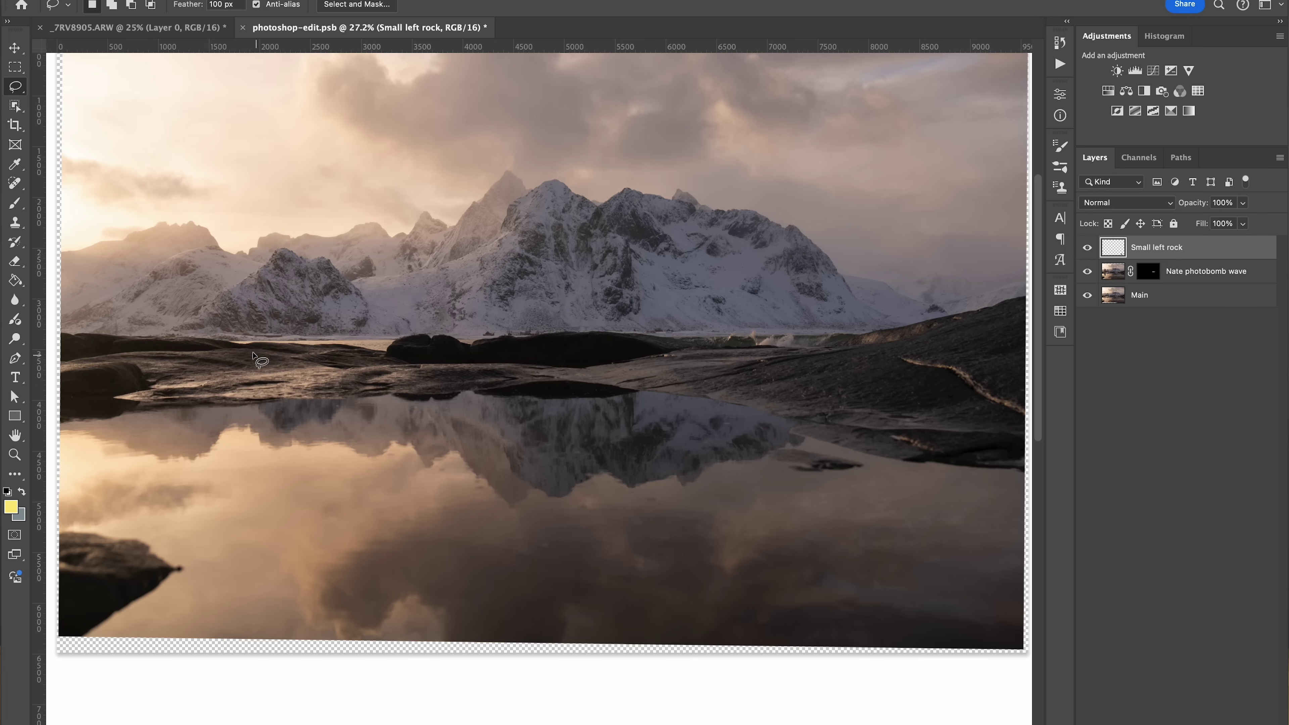
pyautogui.moveTo(62, 517)
pyautogui.mouseDown()
pyautogui.moveTo(160, 532)
pyautogui.moveTo(196, 564)
pyautogui.moveTo(189, 585)
pyautogui.moveTo(88, 651)
pyautogui.moveTo(69, 648)
pyautogui.moveTo(48, 608)
pyautogui.moveTo(57, 517)
pyautogui.mouseUp()
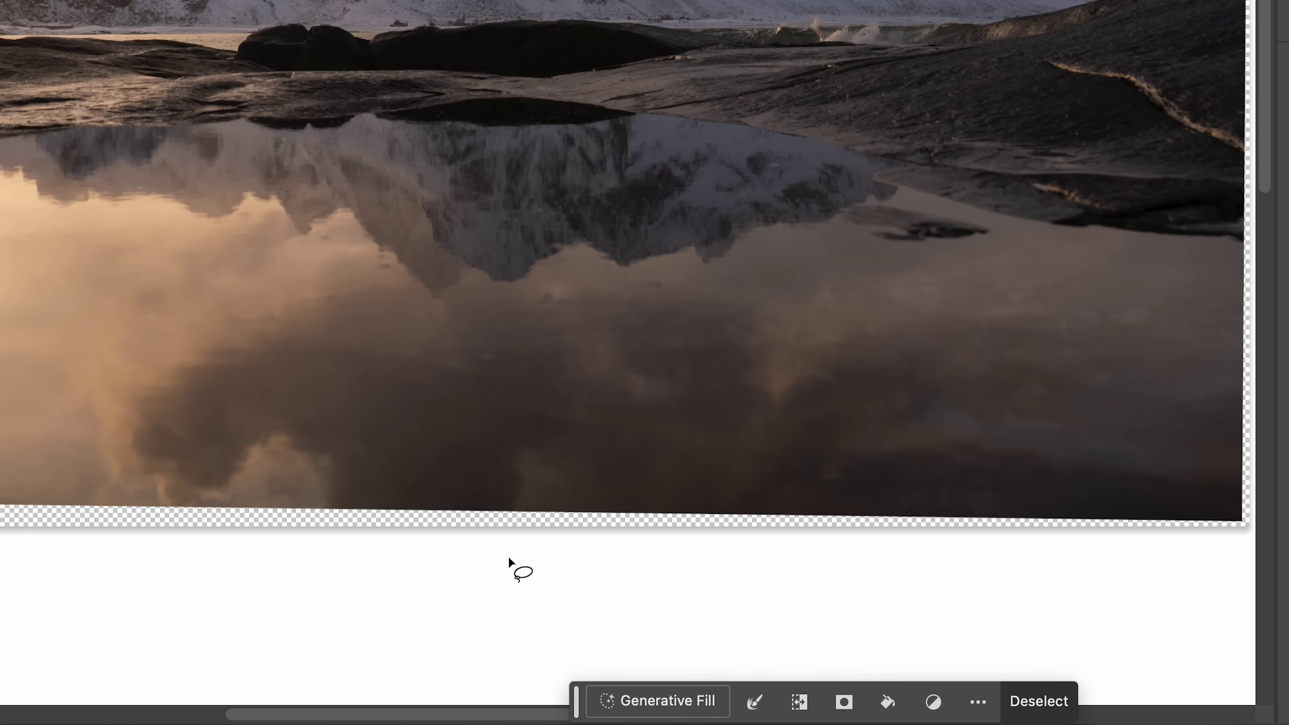
pyautogui.moveTo(577, 701); pyautogui.dragTo(771, 690)
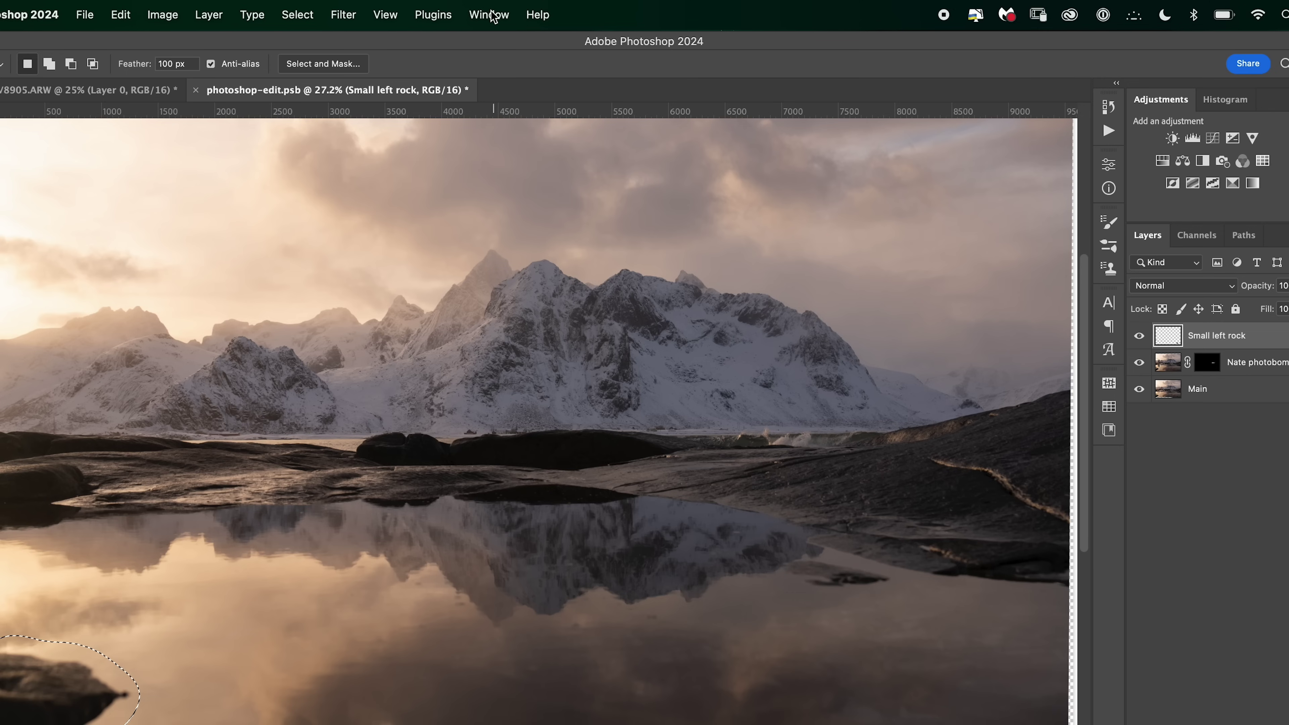
pyautogui.click(490, 15)
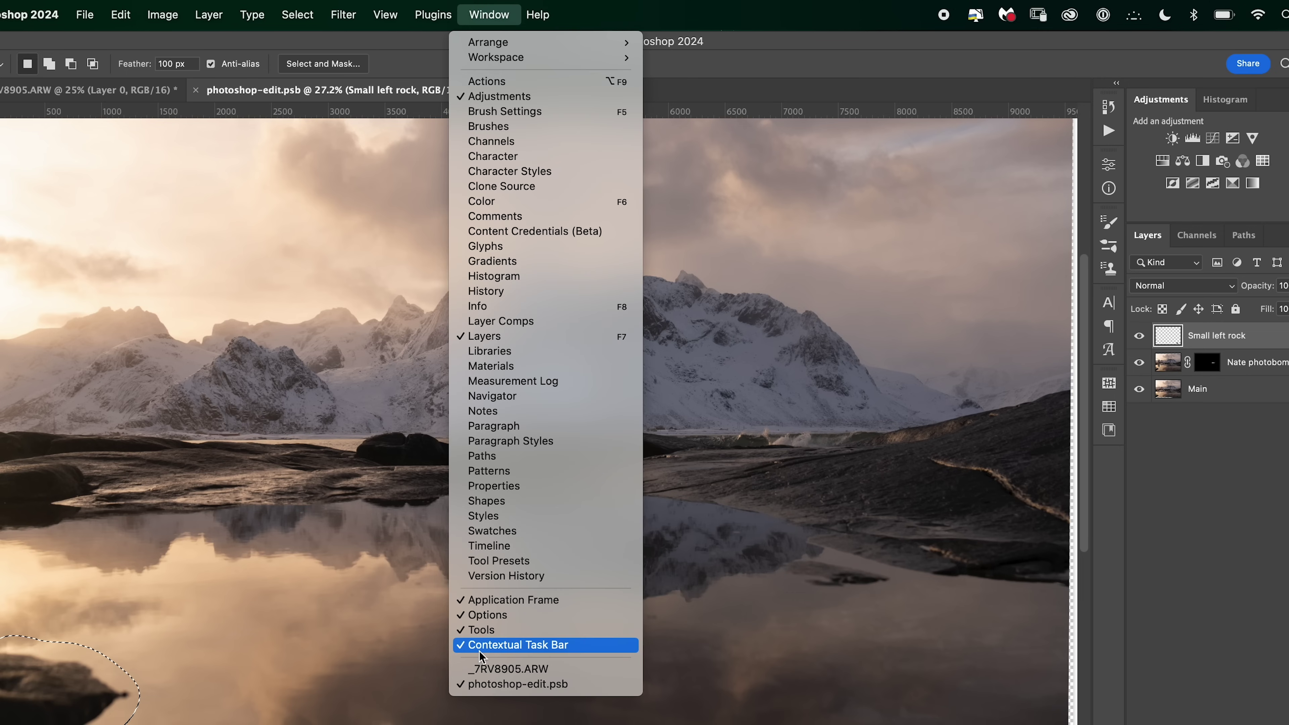
pyautogui.click(495, 14)
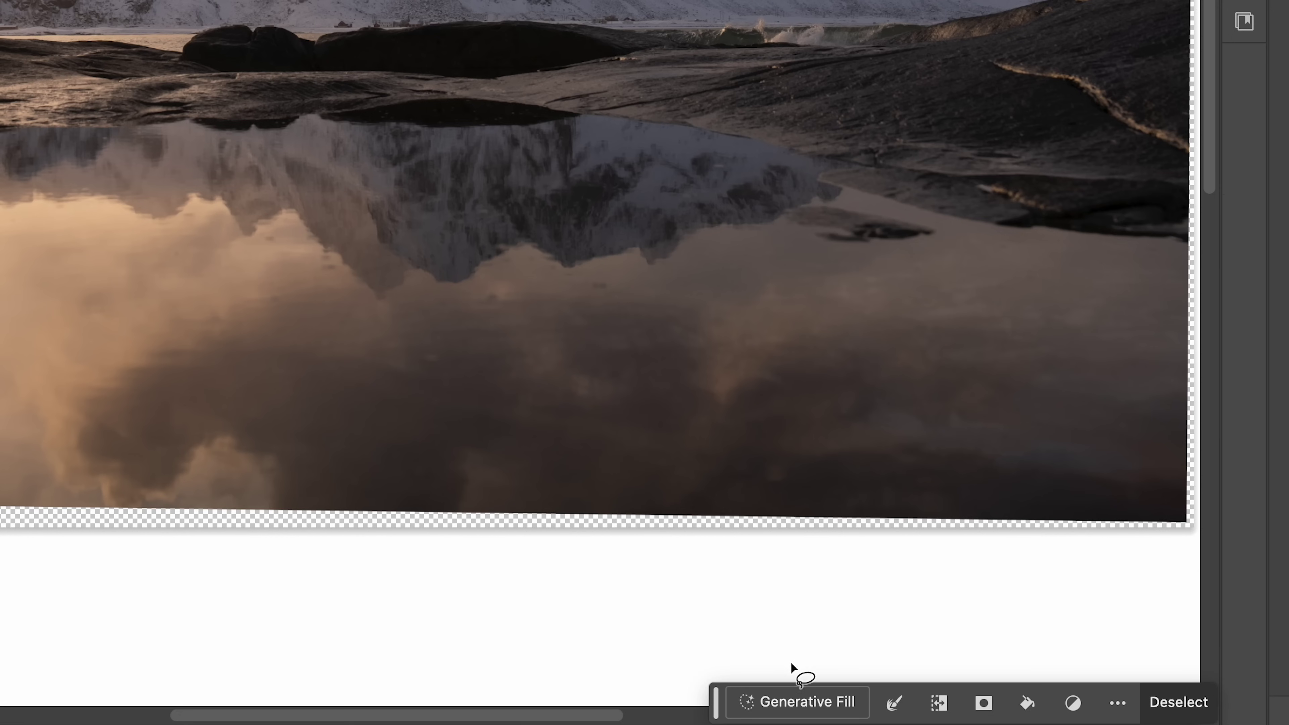
pyautogui.click(807, 702)
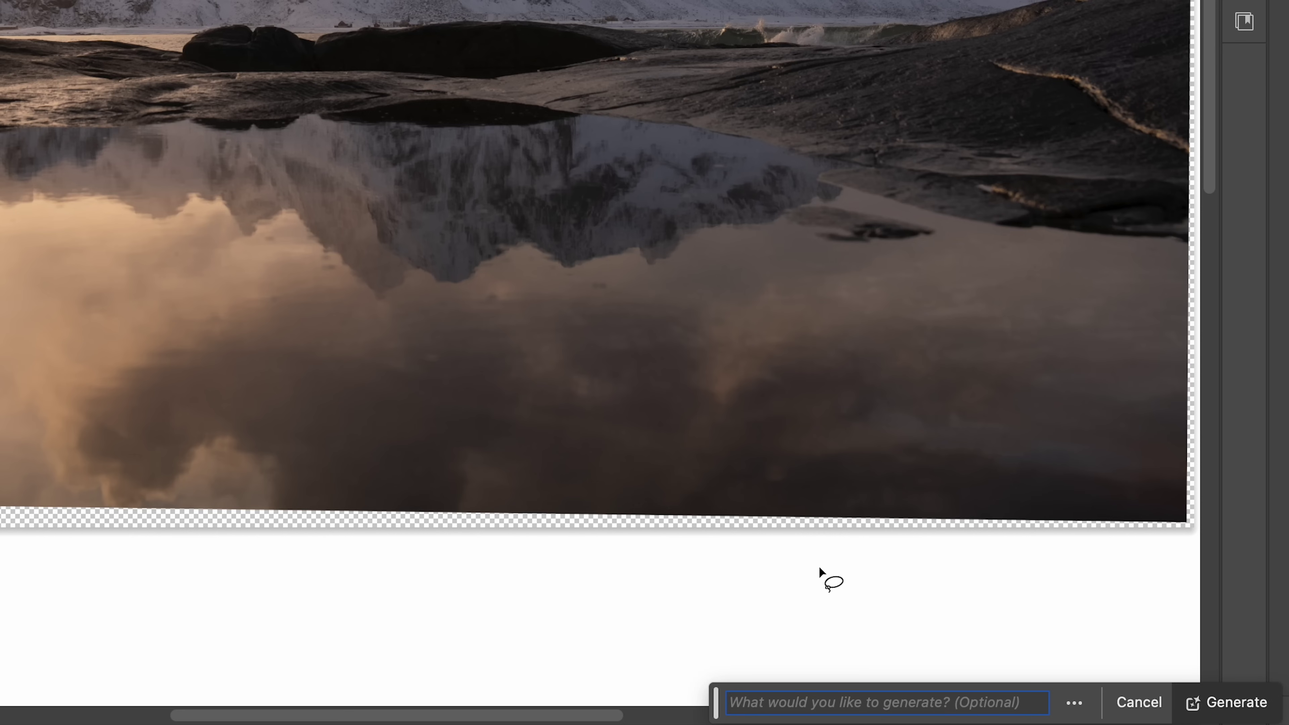
pyautogui.click(1225, 704)
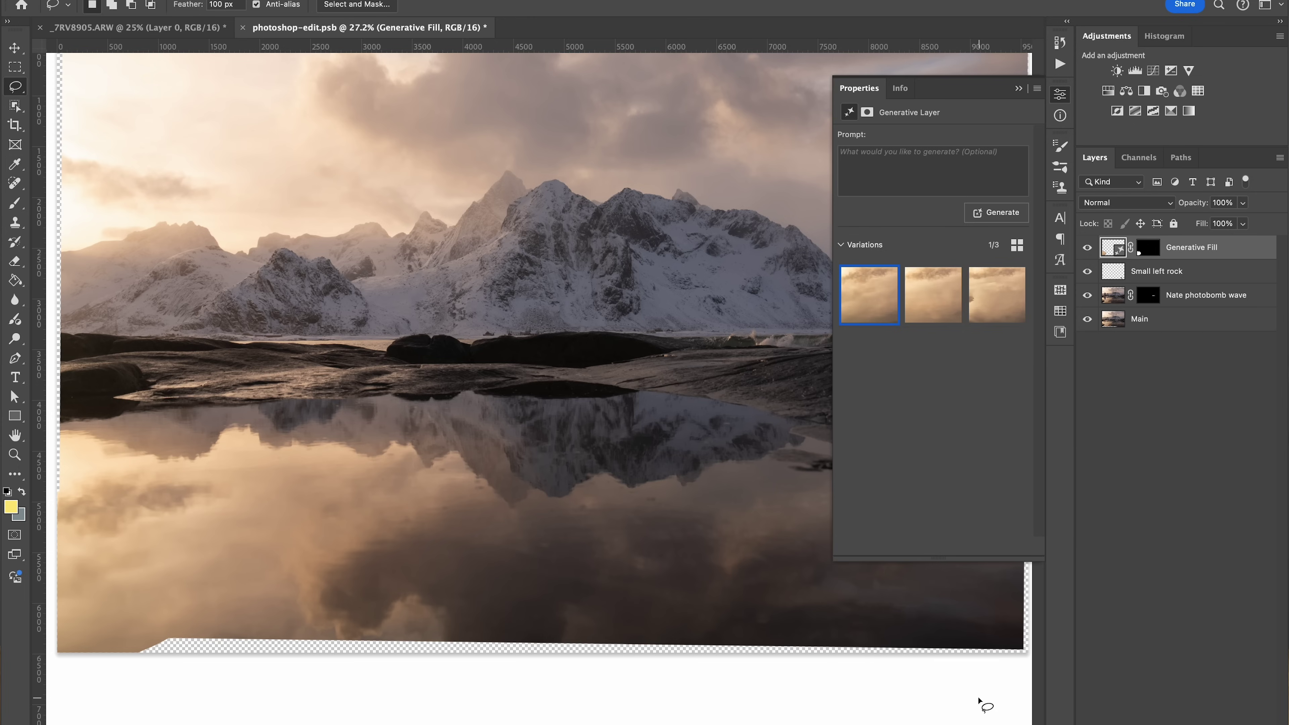
# - Compare the three generated variations for the rock-free water and keep the third one
pyautogui.moveTo(937, 308)
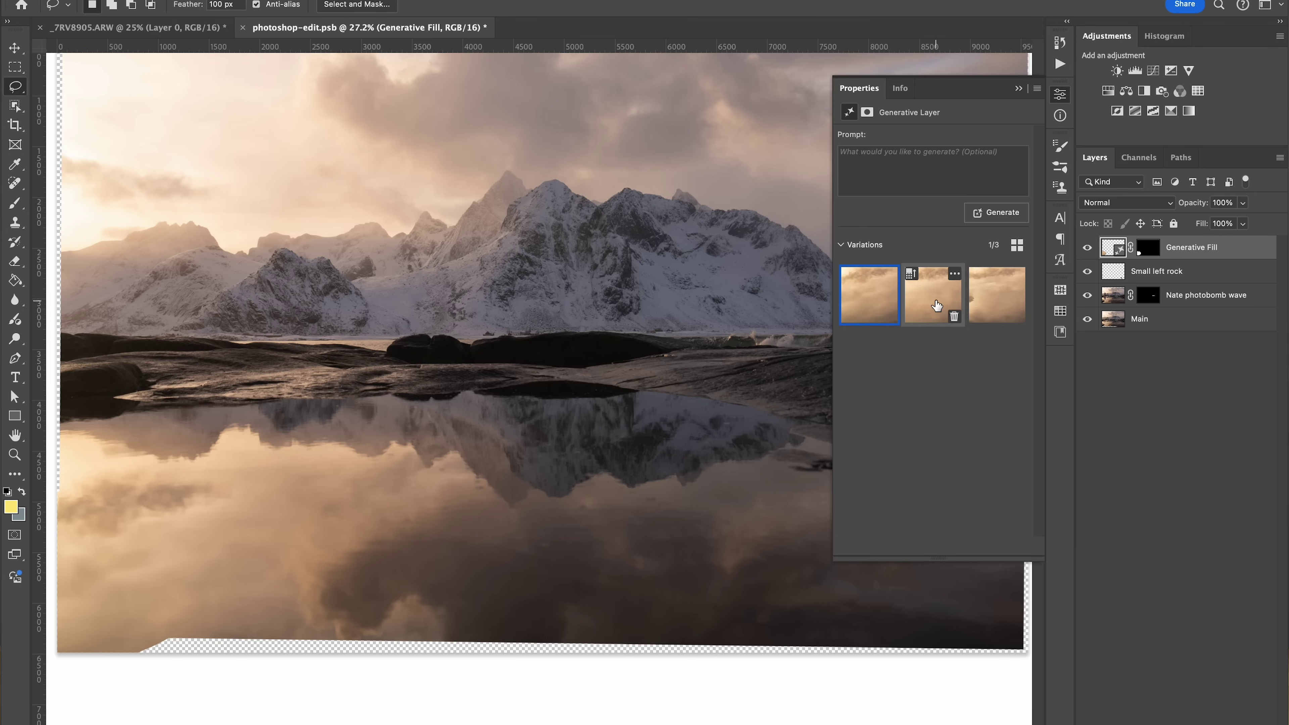
pyautogui.click(933, 303)
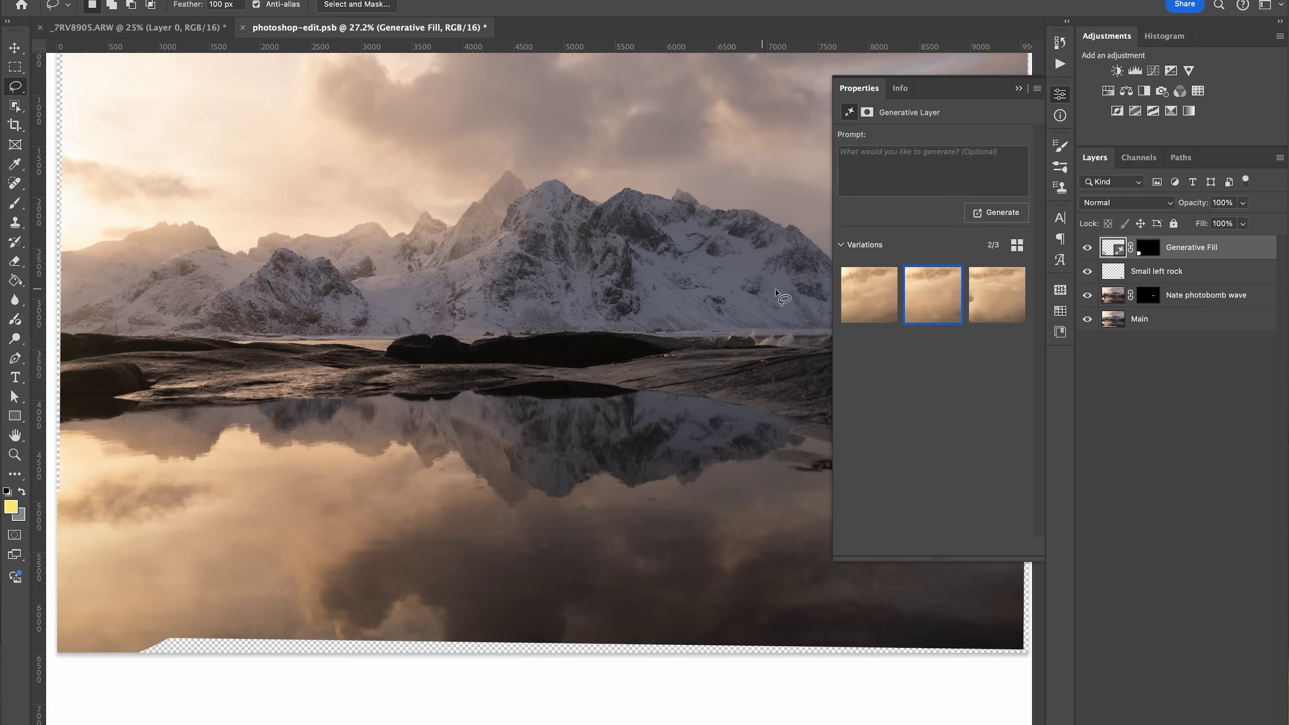
pyautogui.click(872, 302)
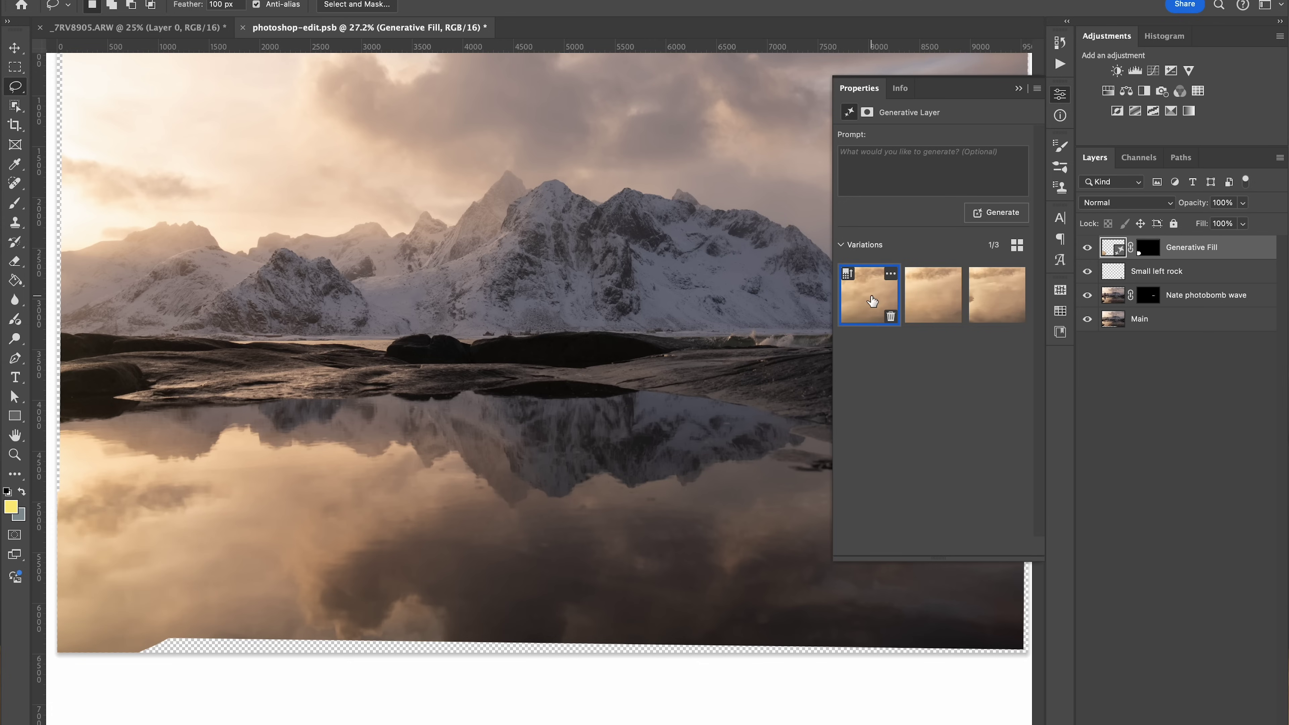
pyautogui.click(939, 302)
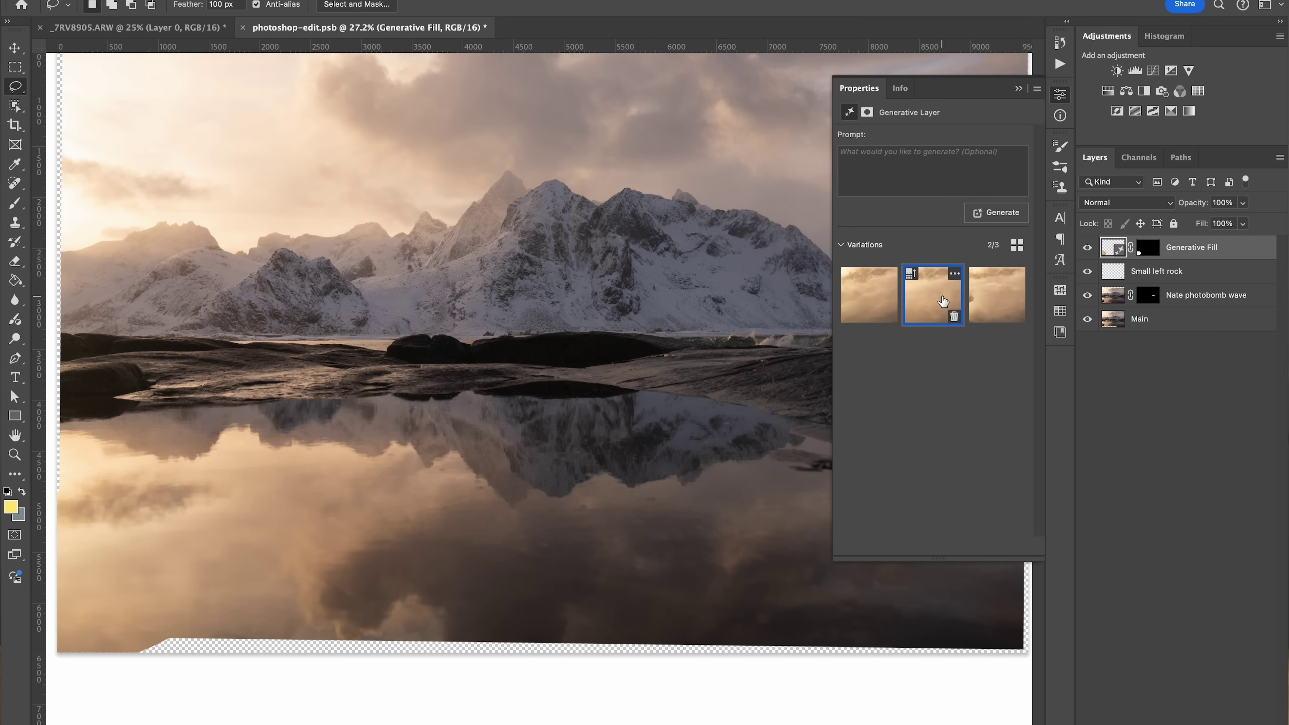
pyautogui.click(1002, 300)
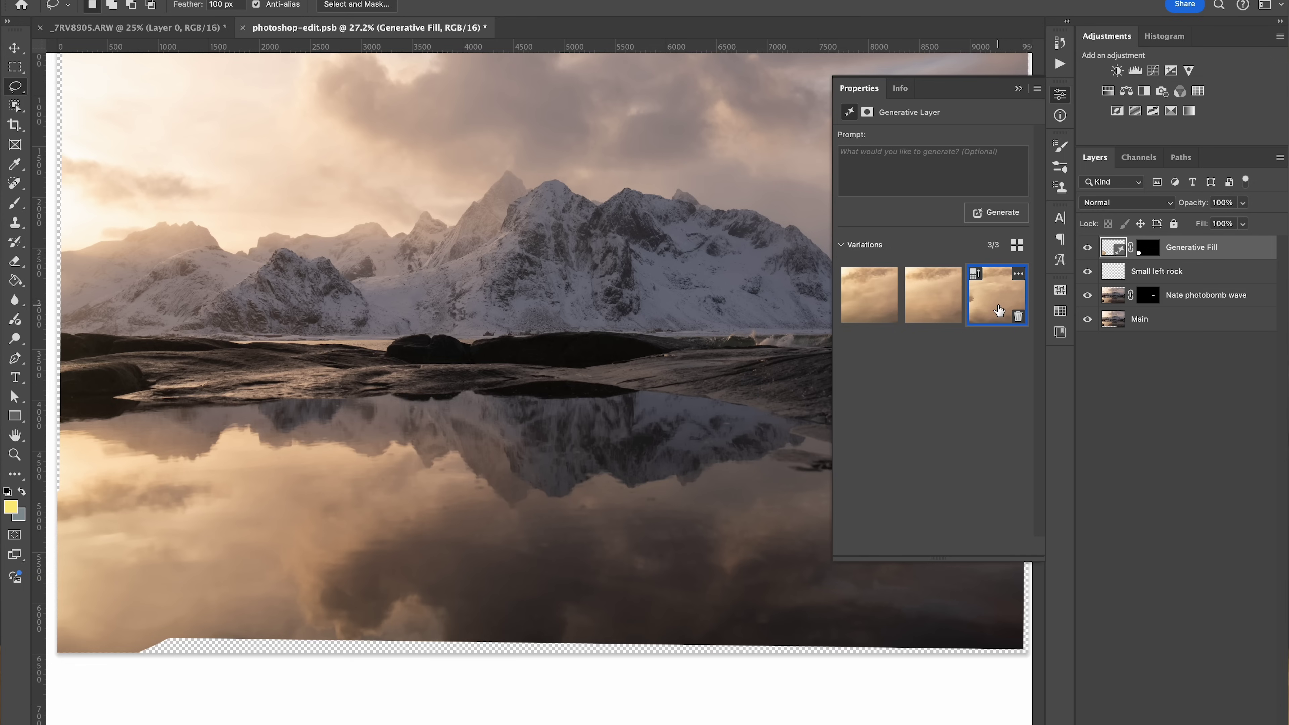
pyautogui.click(874, 297)
pyautogui.click(936, 303)
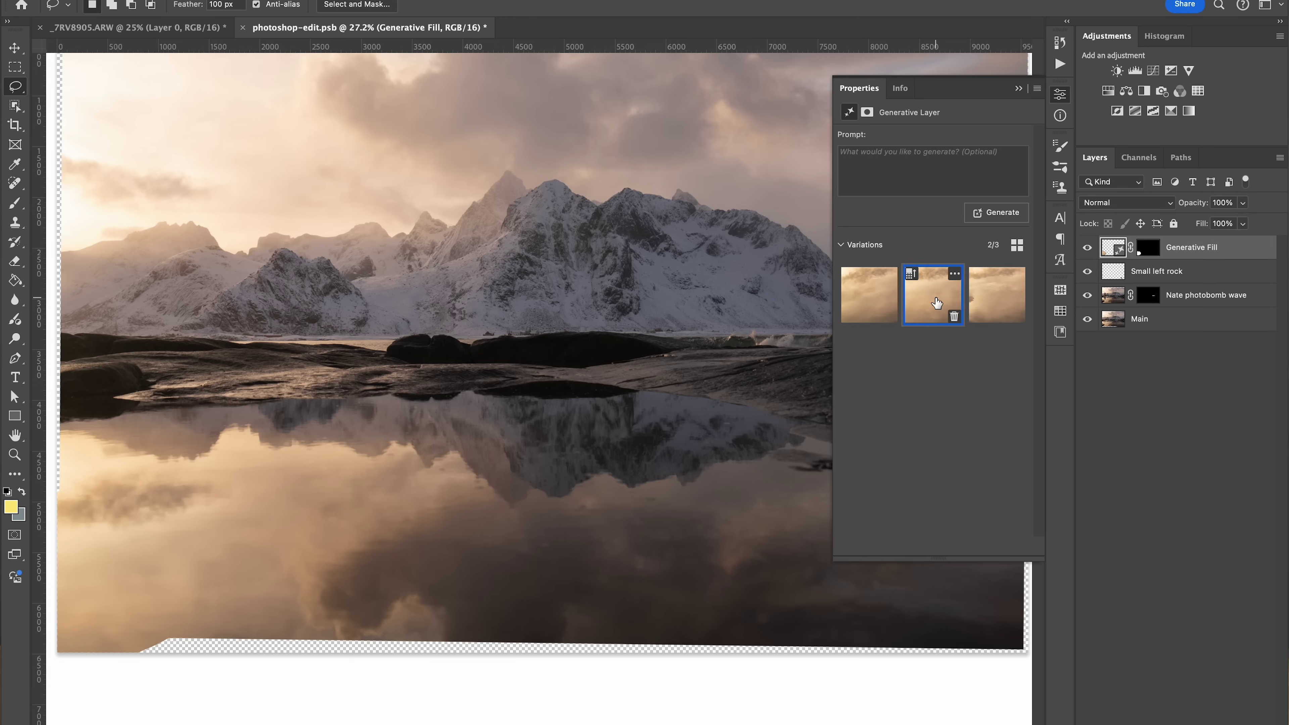
pyautogui.click(998, 301)
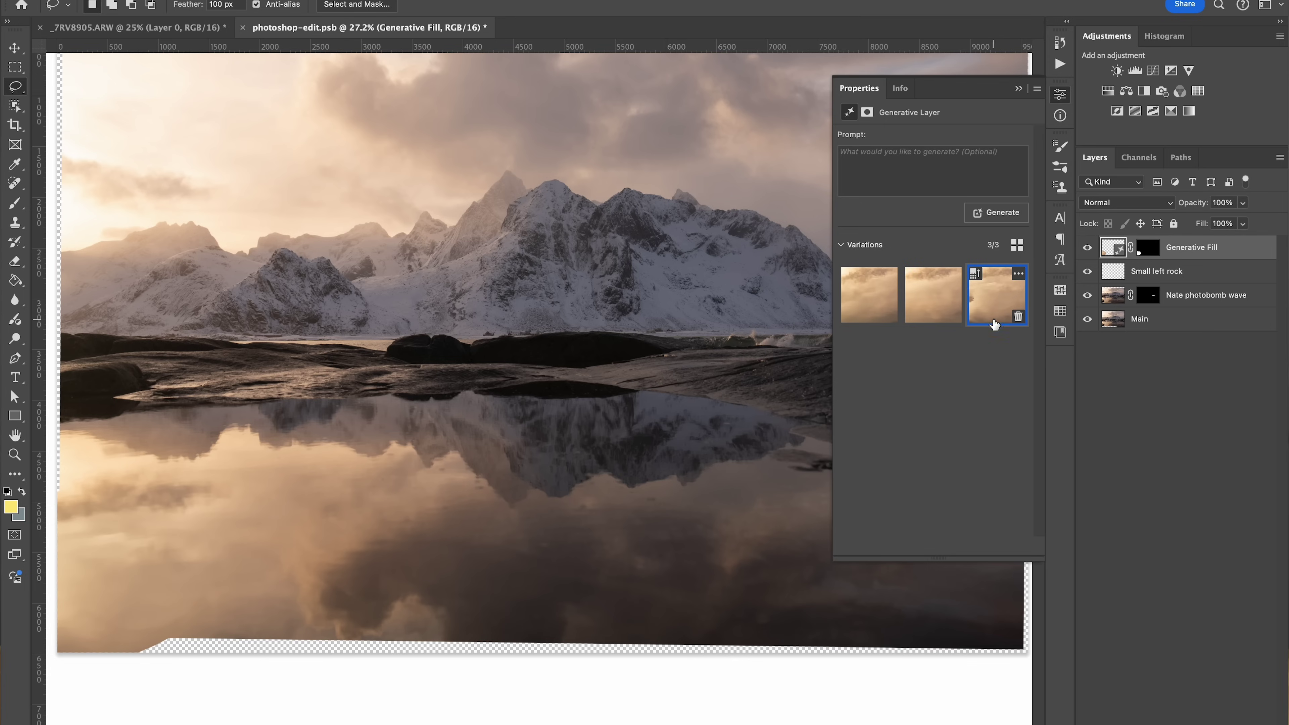
pyautogui.click(1018, 89)
# - Rename the generative fill layer as Large left rock
pyautogui.doubleClick(1192, 249)
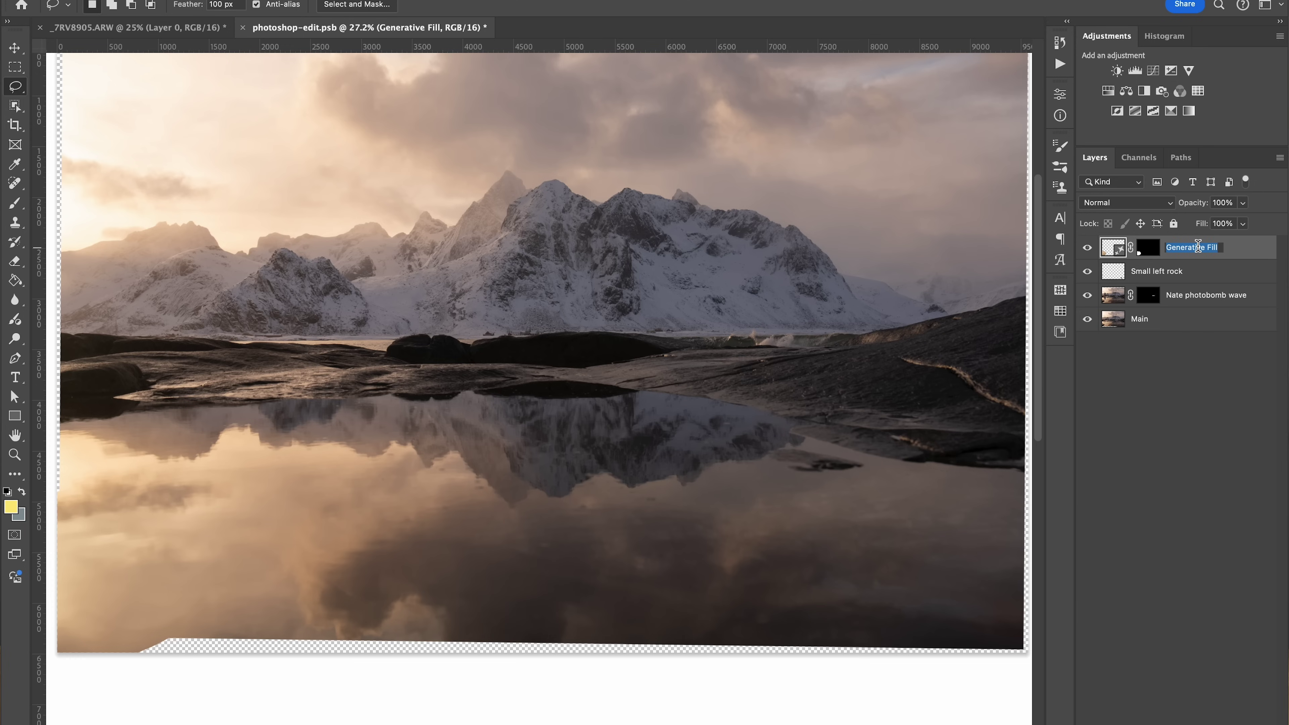
pyautogui.write('Large left rock')
pyautogui.press('Return')
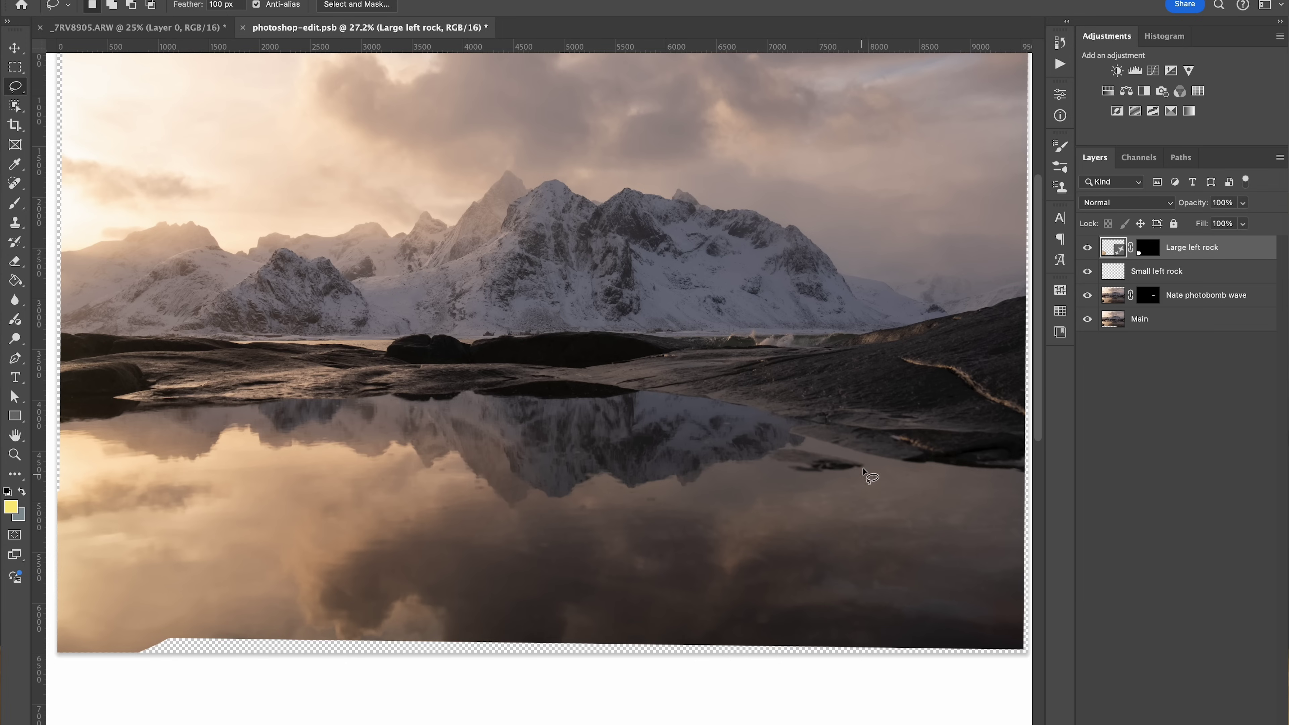
# - Add an empty layer on top and clone clean water over the small dark rock below the right shoreline, using the 175 px Clone Stamp sampling Current & Below
pyautogui.press('super+equal')
pyautogui.press('super+equal')
pyautogui.press('super+equal')
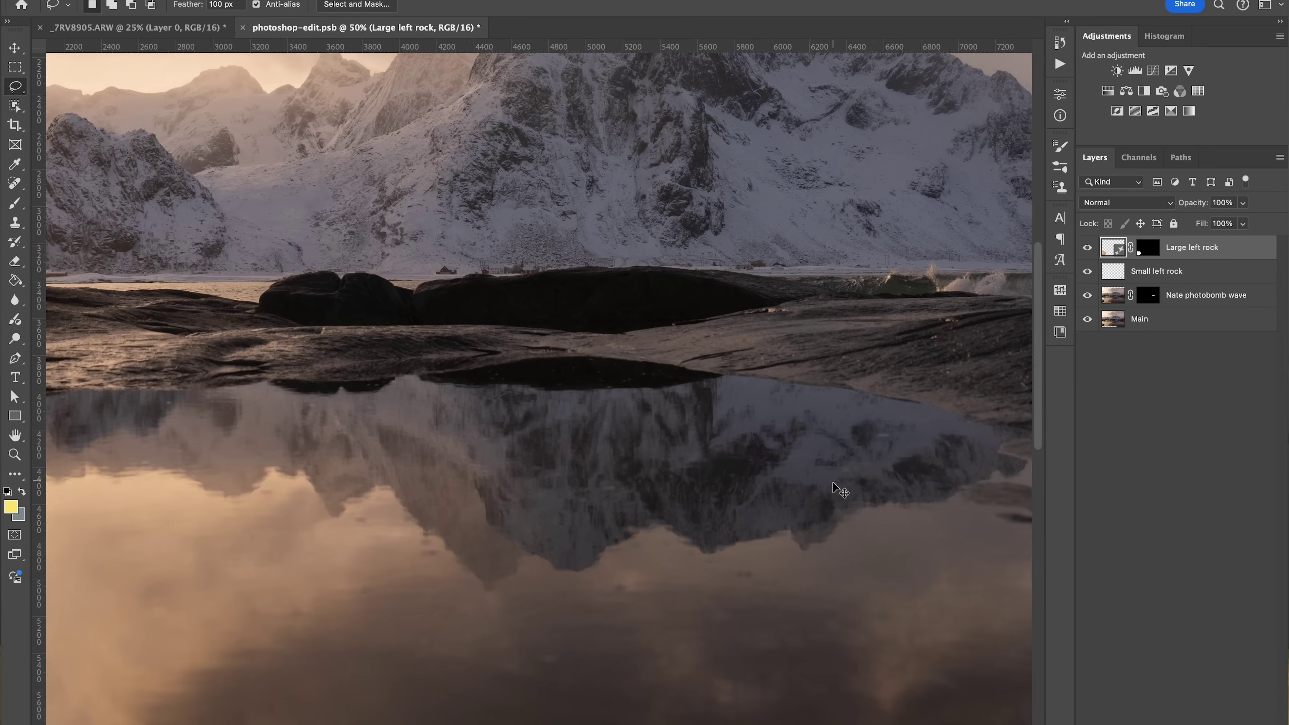
pyautogui.moveTo(920, 466); pyautogui.dragTo(665, 431)
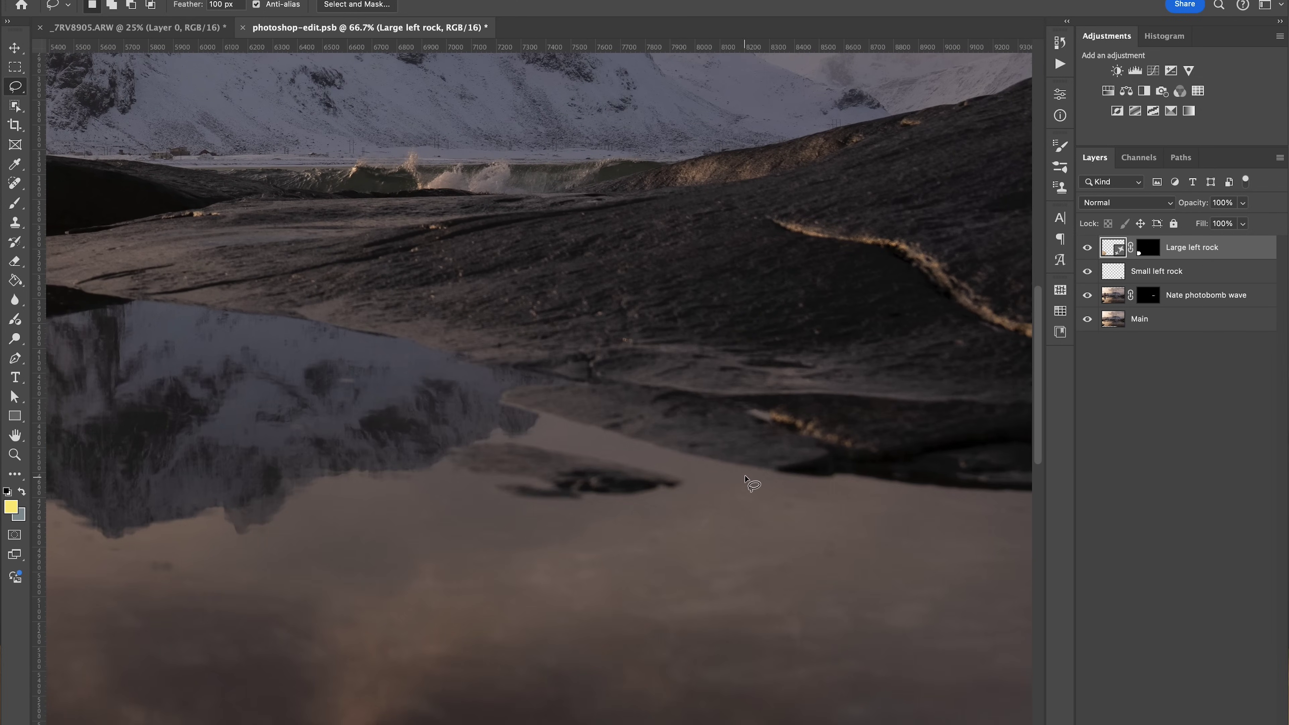
pyautogui.press('super+shift+alt+n')
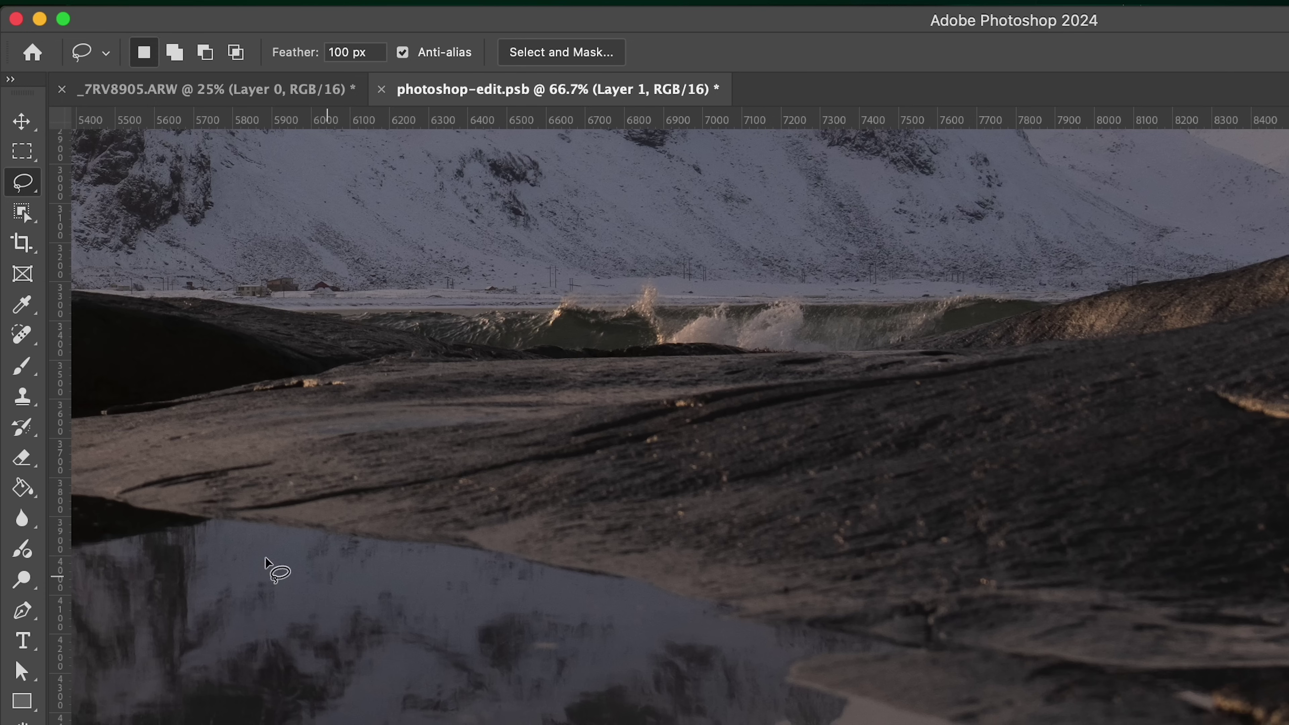
pyautogui.press('s')
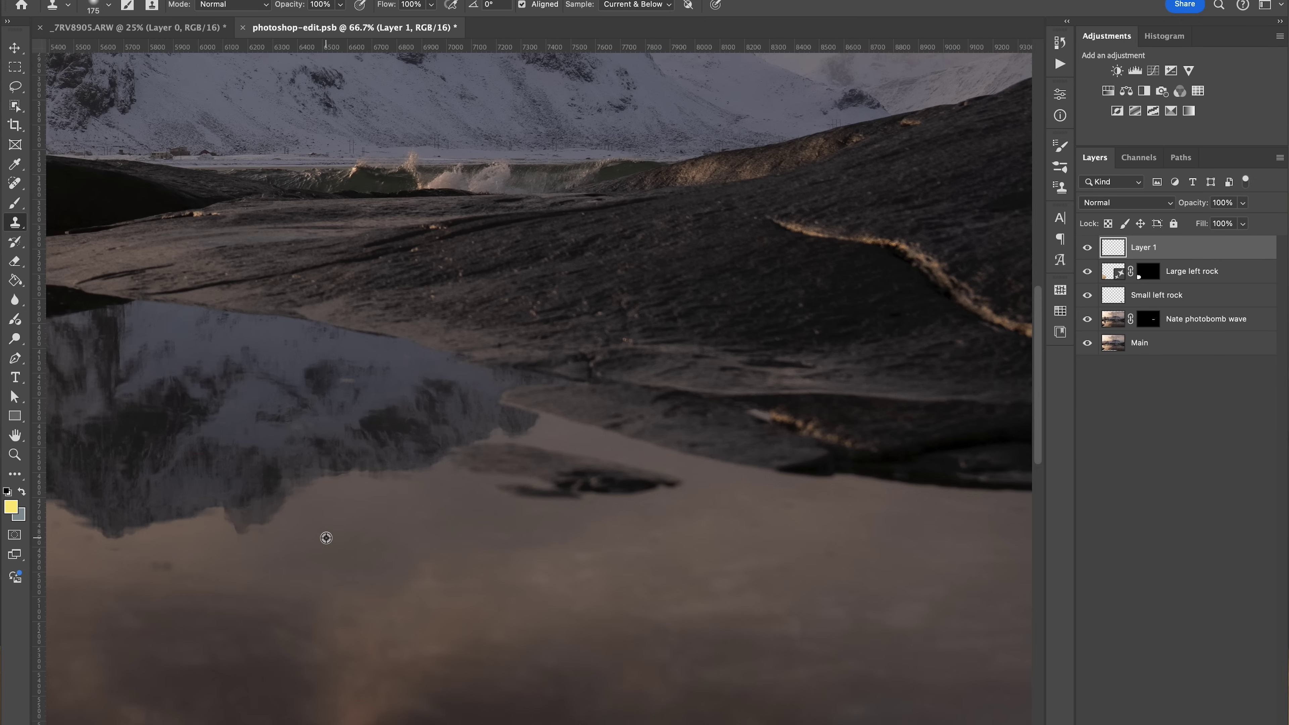
pyautogui.moveTo(512, 492)
pyautogui.mouseDown()
pyautogui.moveTo(552, 450)
pyautogui.moveTo(541, 492)
pyautogui.moveTo(495, 490)
pyautogui.moveTo(485, 528)
pyautogui.moveTo(514, 492)
pyautogui.moveTo(497, 485)
pyautogui.moveTo(581, 494)
pyautogui.moveTo(531, 481)
pyautogui.moveTo(544, 473)
pyautogui.moveTo(601, 488)
pyautogui.moveTo(678, 482)
pyautogui.moveTo(569, 460)
pyautogui.moveTo(495, 480)
pyautogui.moveTo(524, 467)
pyautogui.mouseUp()
pyautogui.keyDown('alt'); pyautogui.click(401, 517); pyautogui.keyUp('alt')
pyautogui.moveTo(465, 474)
pyautogui.mouseDown()
pyautogui.moveTo(544, 446)
pyautogui.moveTo(494, 463)
pyautogui.moveTo(547, 459)
pyautogui.moveTo(558, 443)
pyautogui.moveTo(611, 468)
pyautogui.moveTo(553, 436)
pyautogui.moveTo(573, 455)
pyautogui.moveTo(675, 477)
pyautogui.mouseUp()
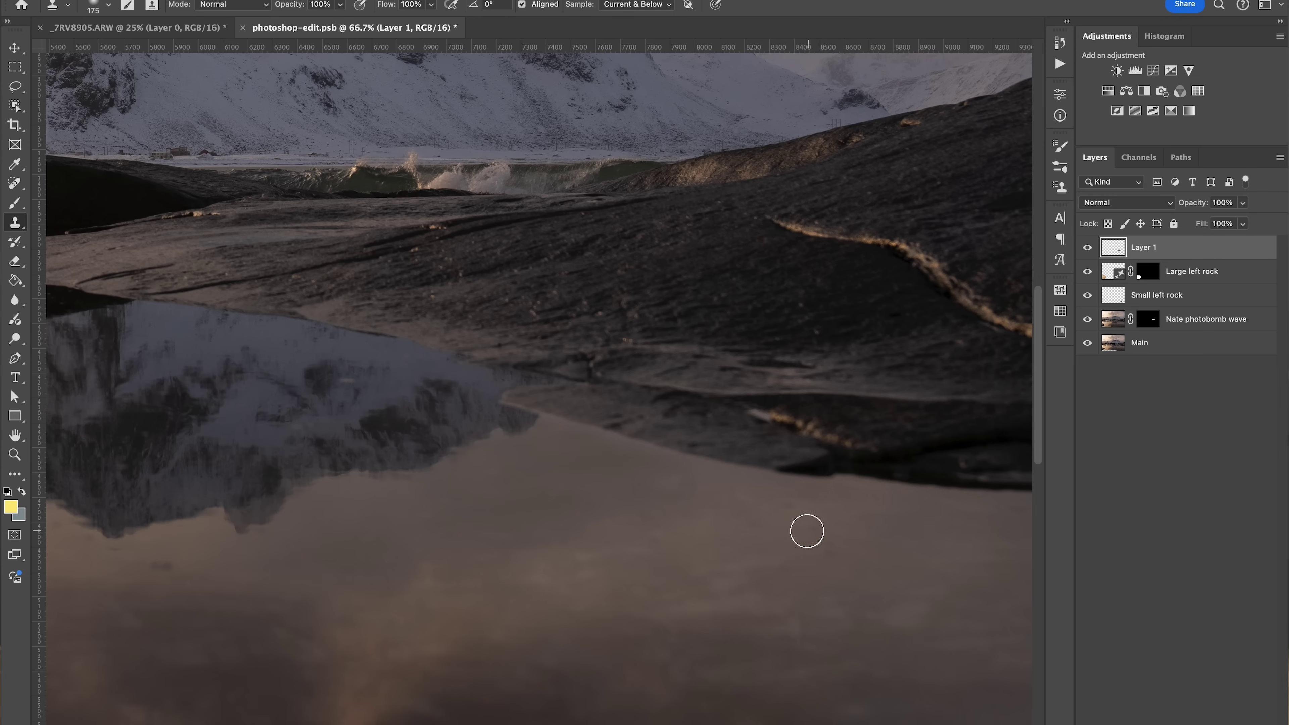
# - Compare the water below the right shoreline with the clone layer hidden and shown
pyautogui.press('v')
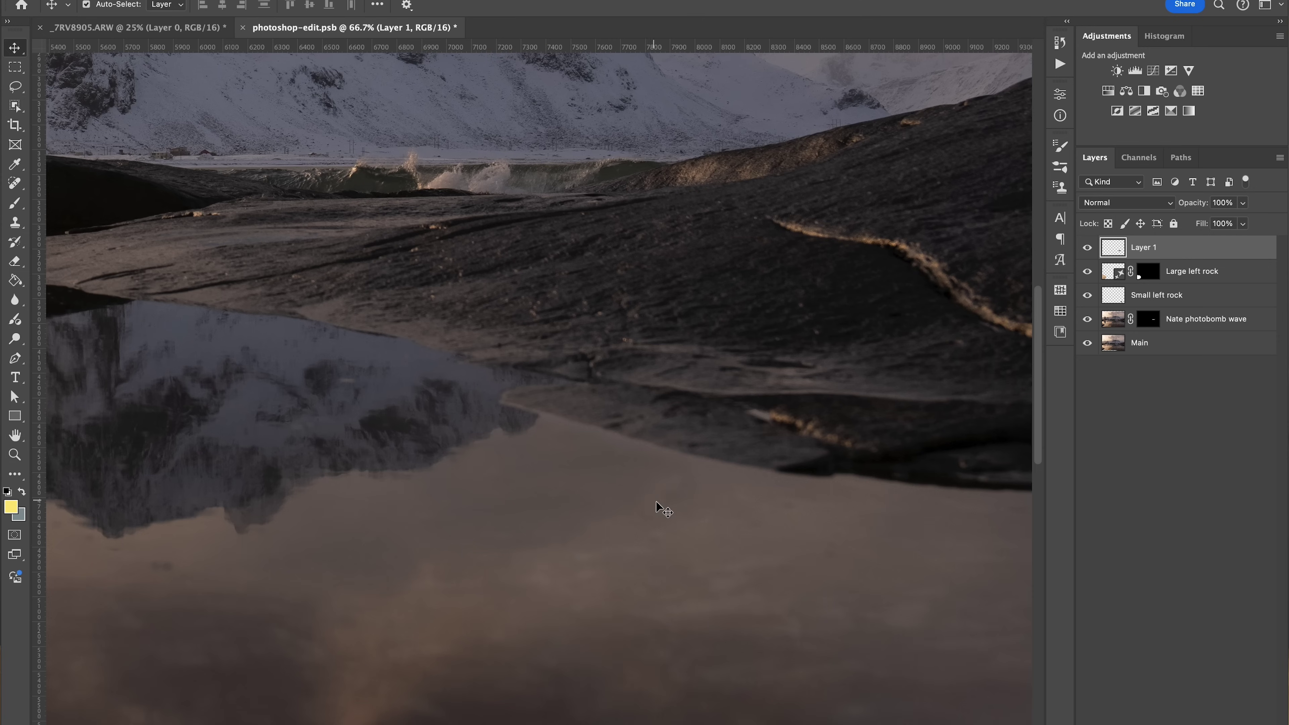
pyautogui.click(1087, 247)
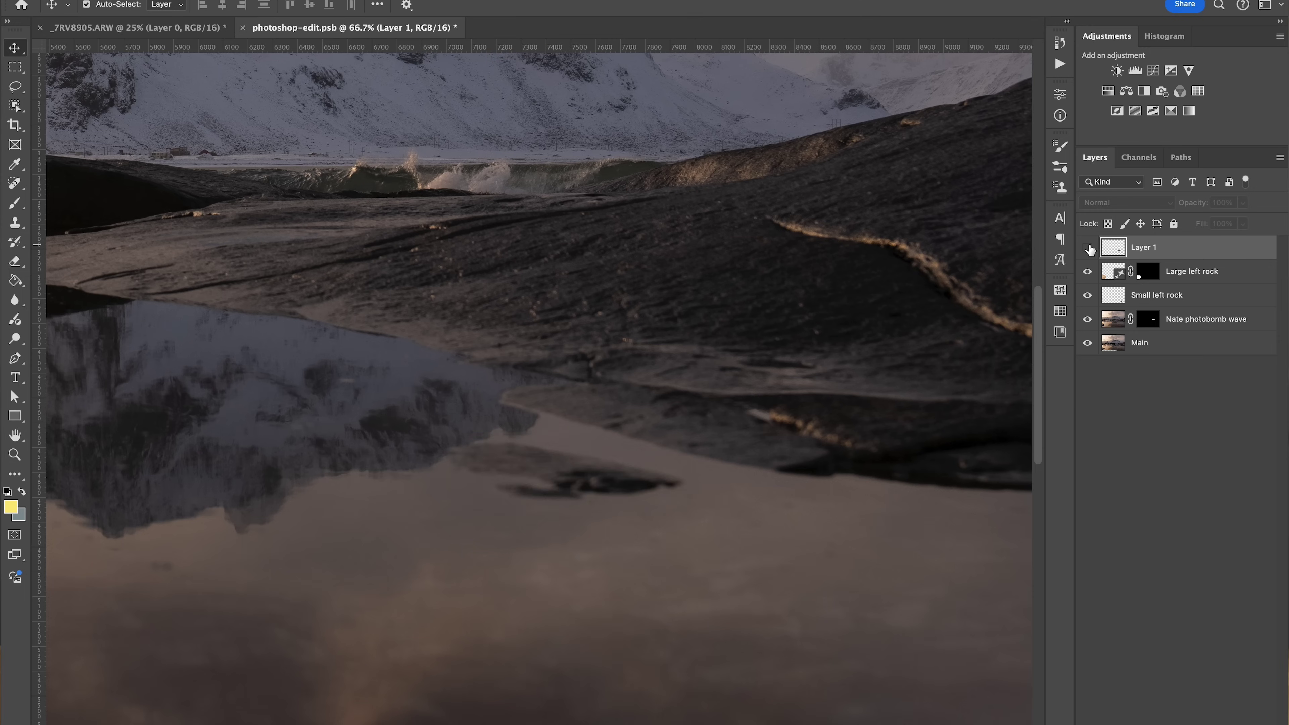
pyautogui.click(1087, 249)
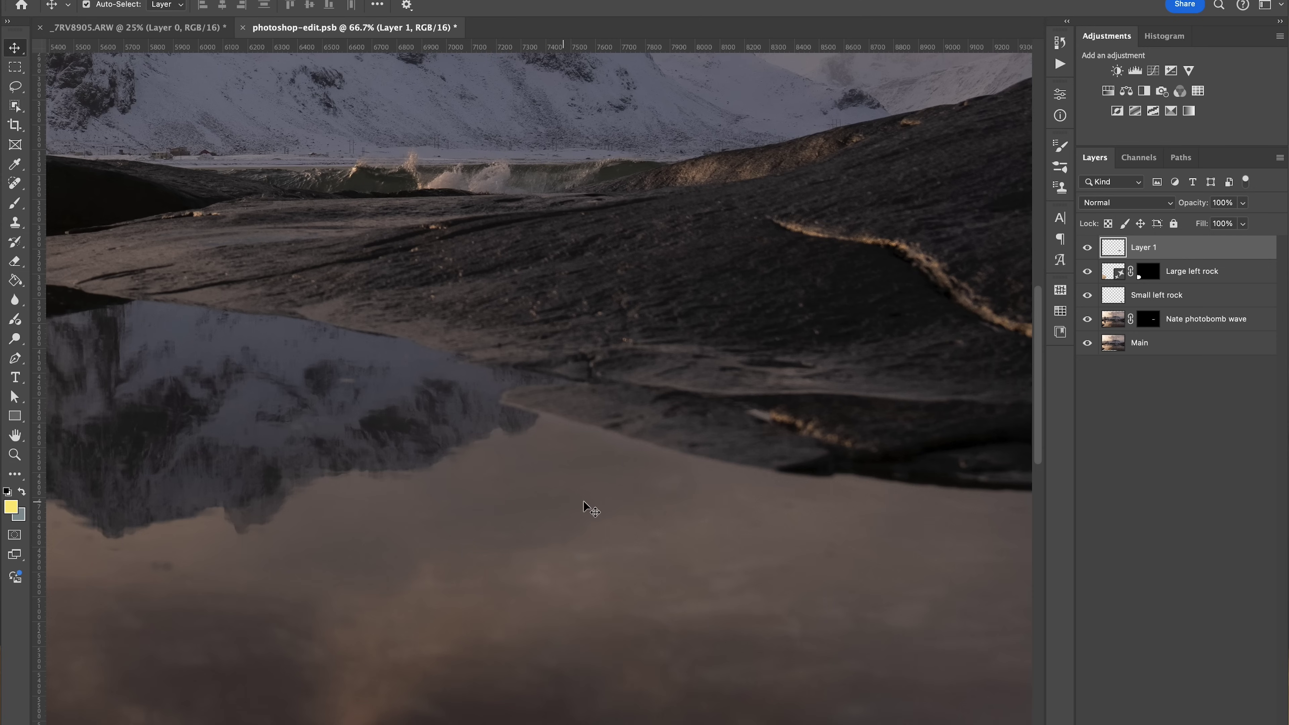
pyautogui.click(1088, 249)
pyautogui.click(1087, 248)
# - Lower the Clone Stamp's opacity and touch up the cloned water where the small dark rock was
pyautogui.press('s')
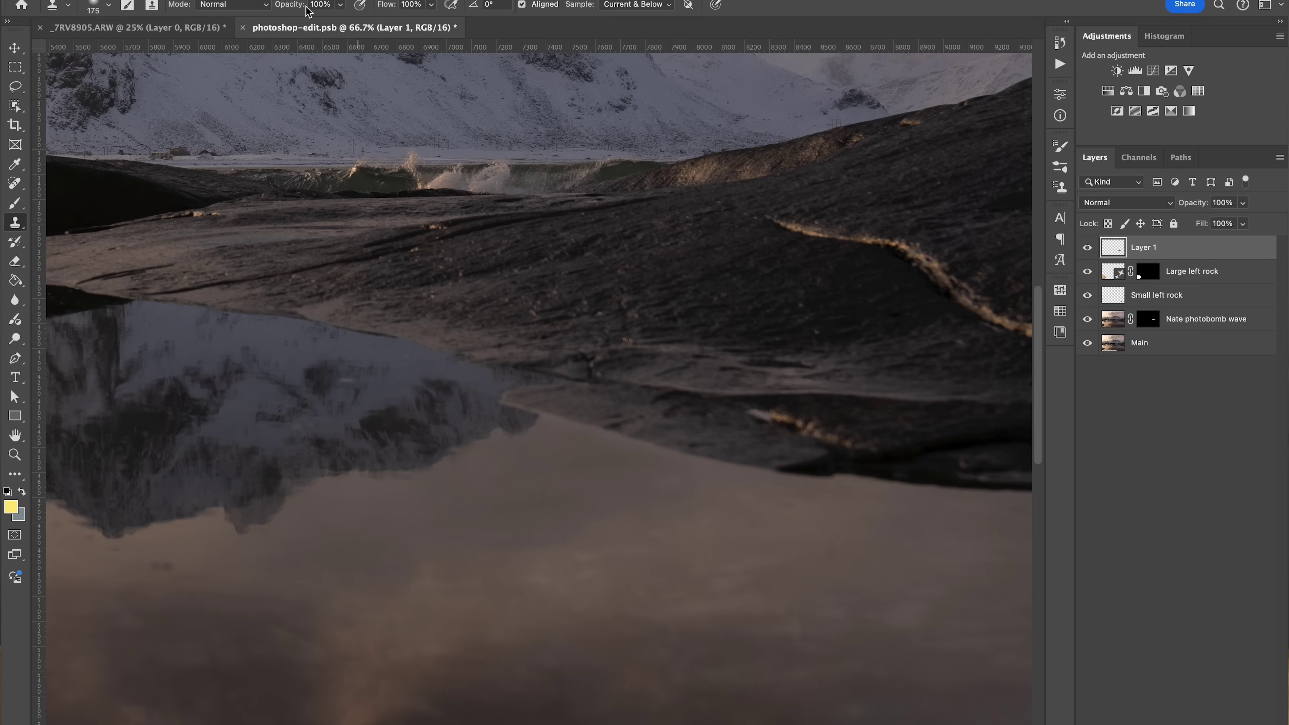
pyautogui.moveTo(298, 7); pyautogui.dragTo(270, 5)
pyautogui.moveTo(655, 481)
pyautogui.mouseDown()
pyautogui.moveTo(653, 469)
pyautogui.moveTo(664, 478)
pyautogui.mouseUp()
pyautogui.press('v')
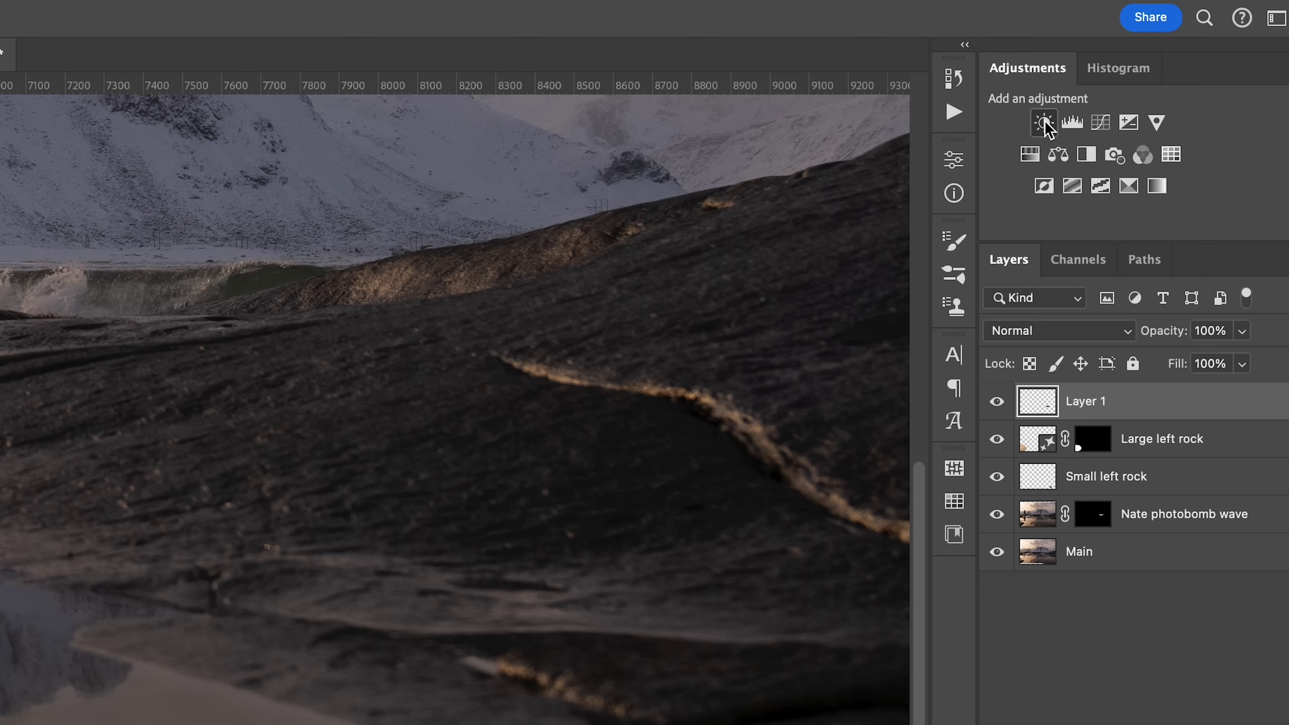
# - Add a Brightness/Contrast adjustment with brightness 8 above the clone layer and clip it to that layer
pyautogui.click(1045, 123)
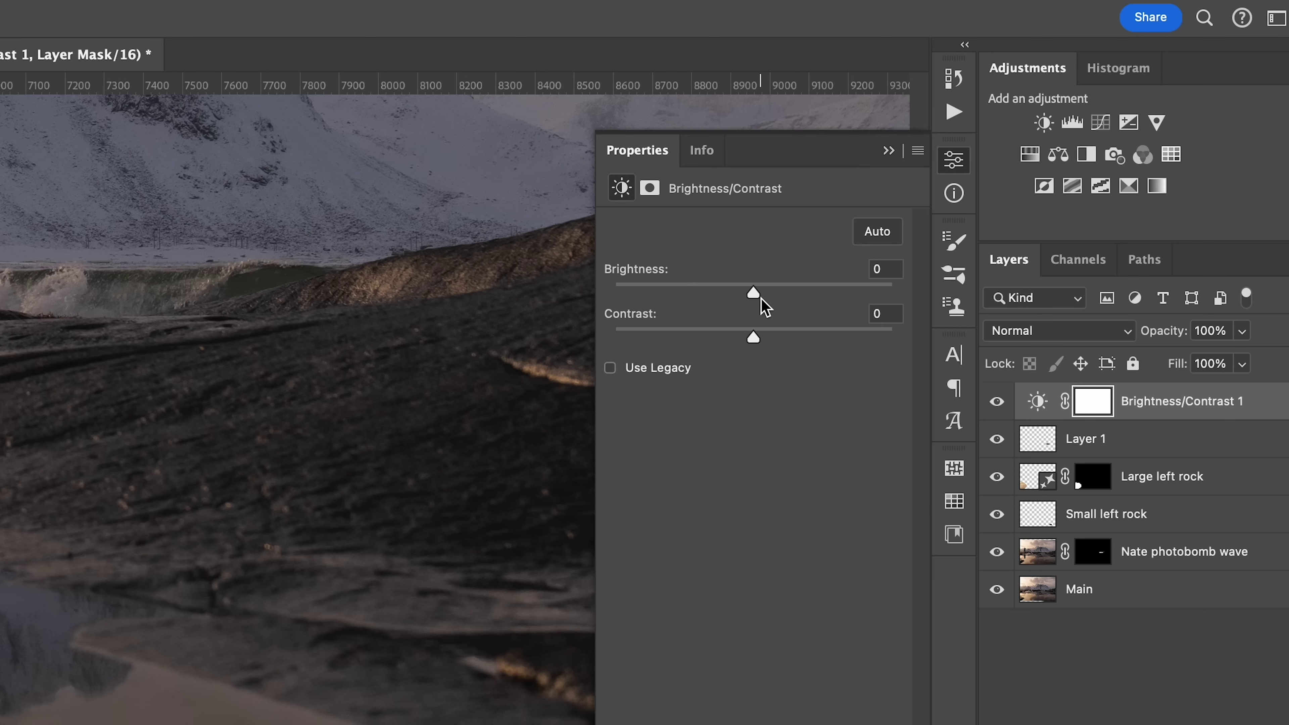
pyautogui.moveTo(756, 291); pyautogui.dragTo(861, 298)
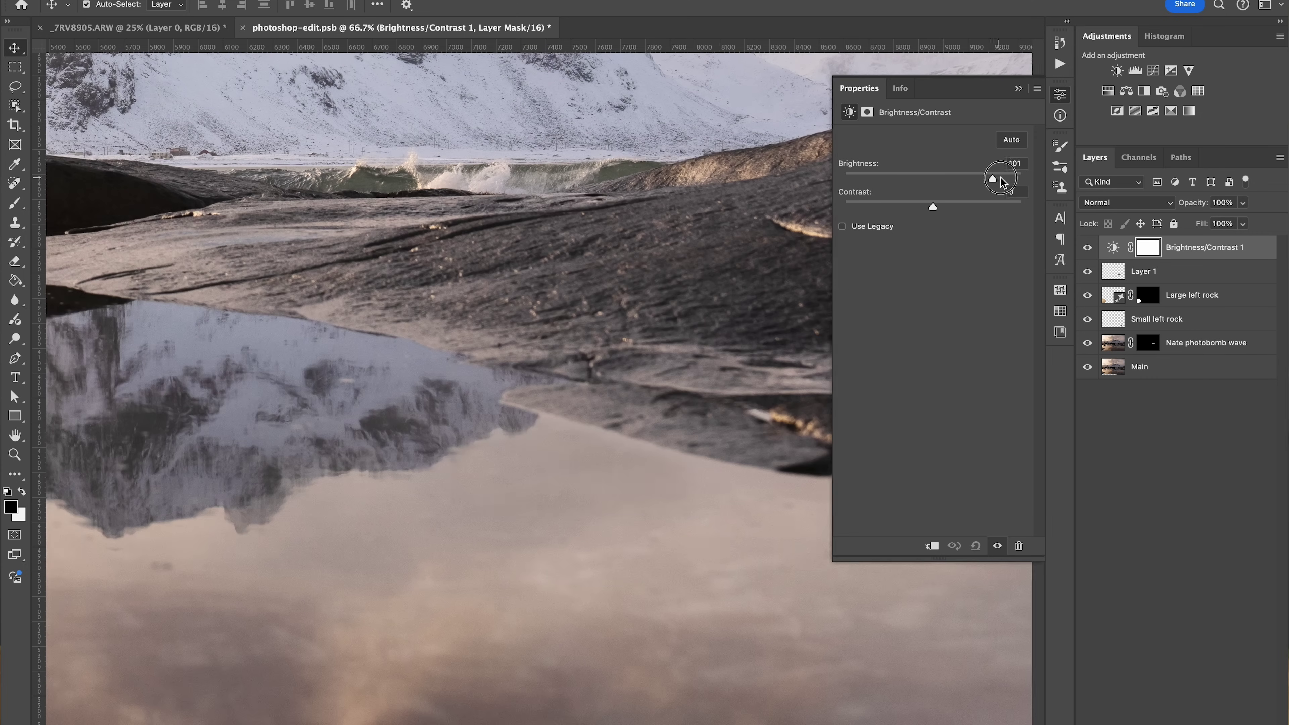
pyautogui.moveTo(1001, 183); pyautogui.dragTo(938, 185)
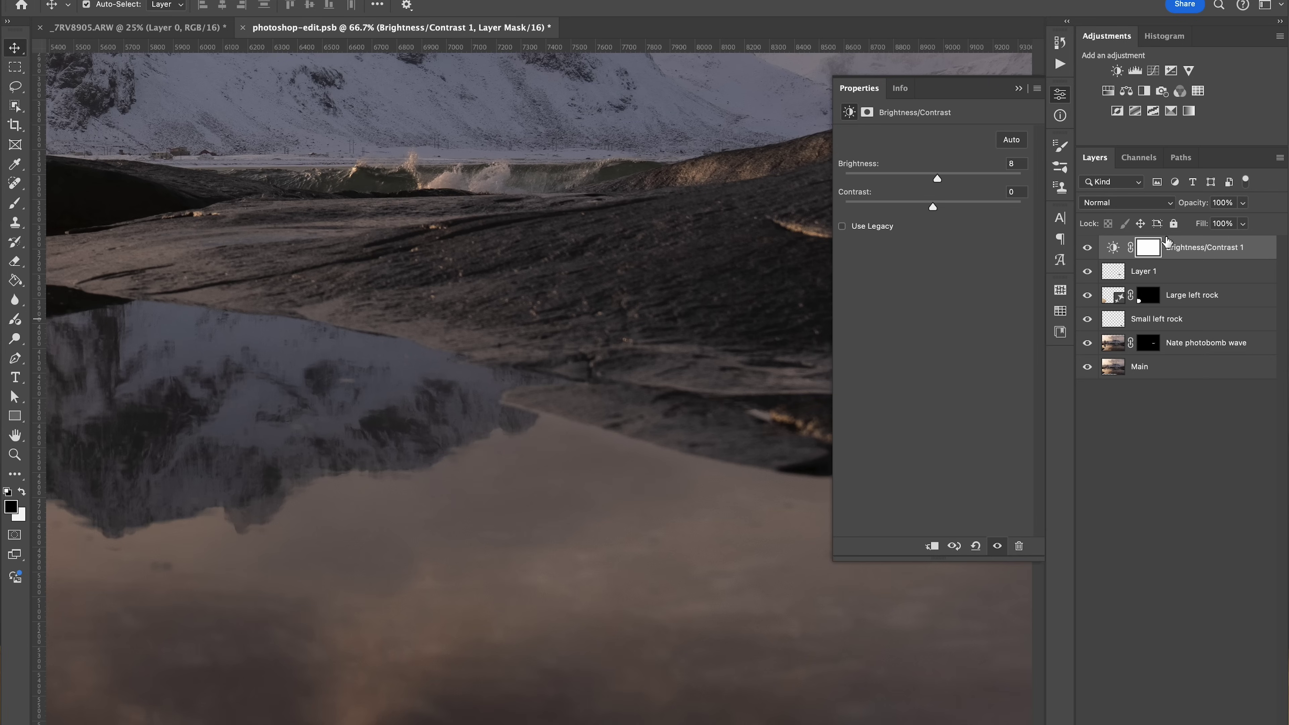
pyautogui.moveTo(1188, 270); pyautogui.dragTo(1187, 256)
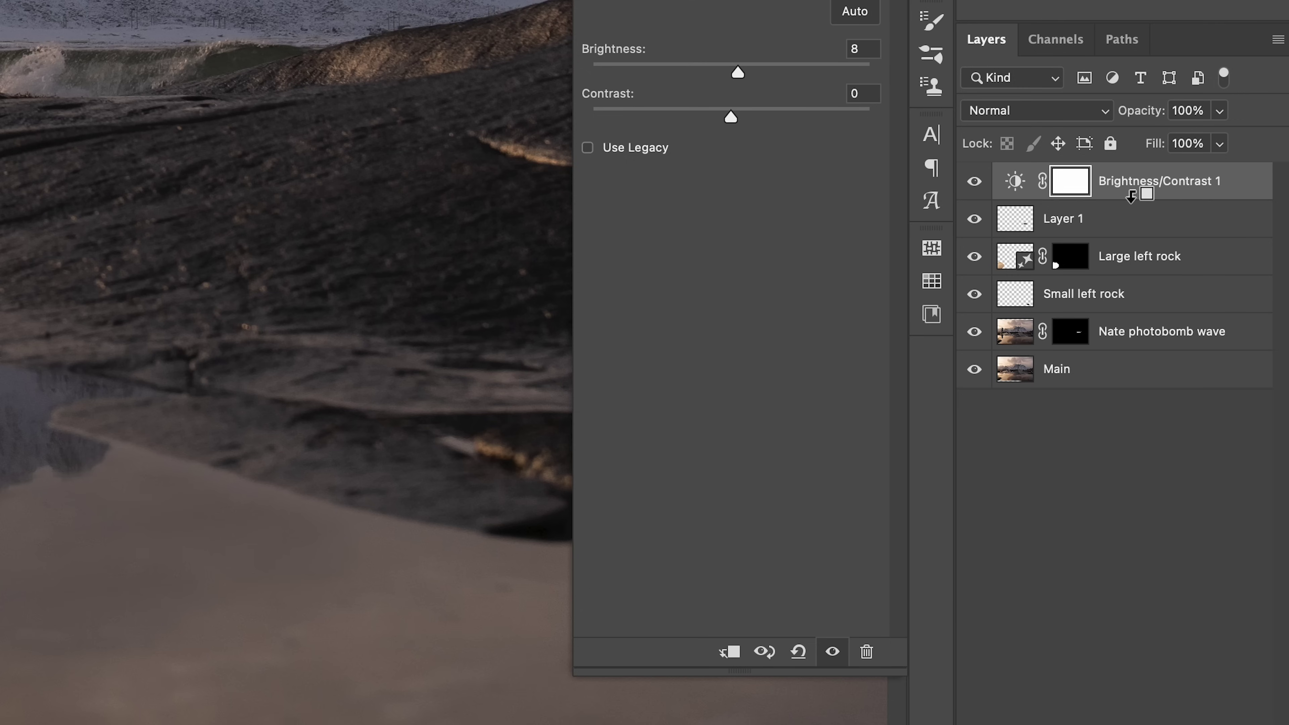
pyautogui.moveTo(1130, 194); pyautogui.dragTo(1127, 194)
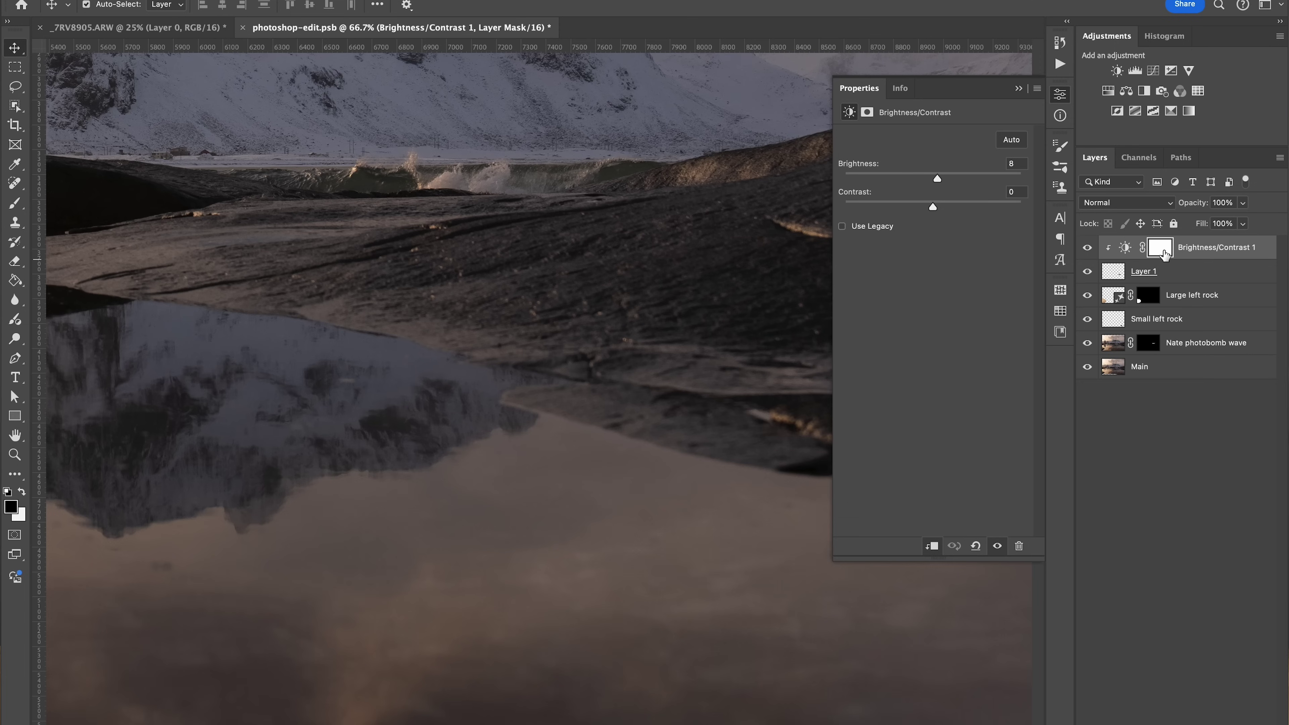
# - Fine-tune the clipped adjustment's brightness to 4, comparing the cloned water with the adjustment and the clone layer hidden and shown
pyautogui.click(1087, 248)
pyautogui.click(1087, 248)
pyautogui.moveTo(938, 181); pyautogui.dragTo(937, 181)
pyautogui.moveTo(935, 181); pyautogui.dragTo(935, 181)
pyautogui.click(1088, 249)
pyautogui.click(1088, 249)
pyautogui.click(1088, 271)
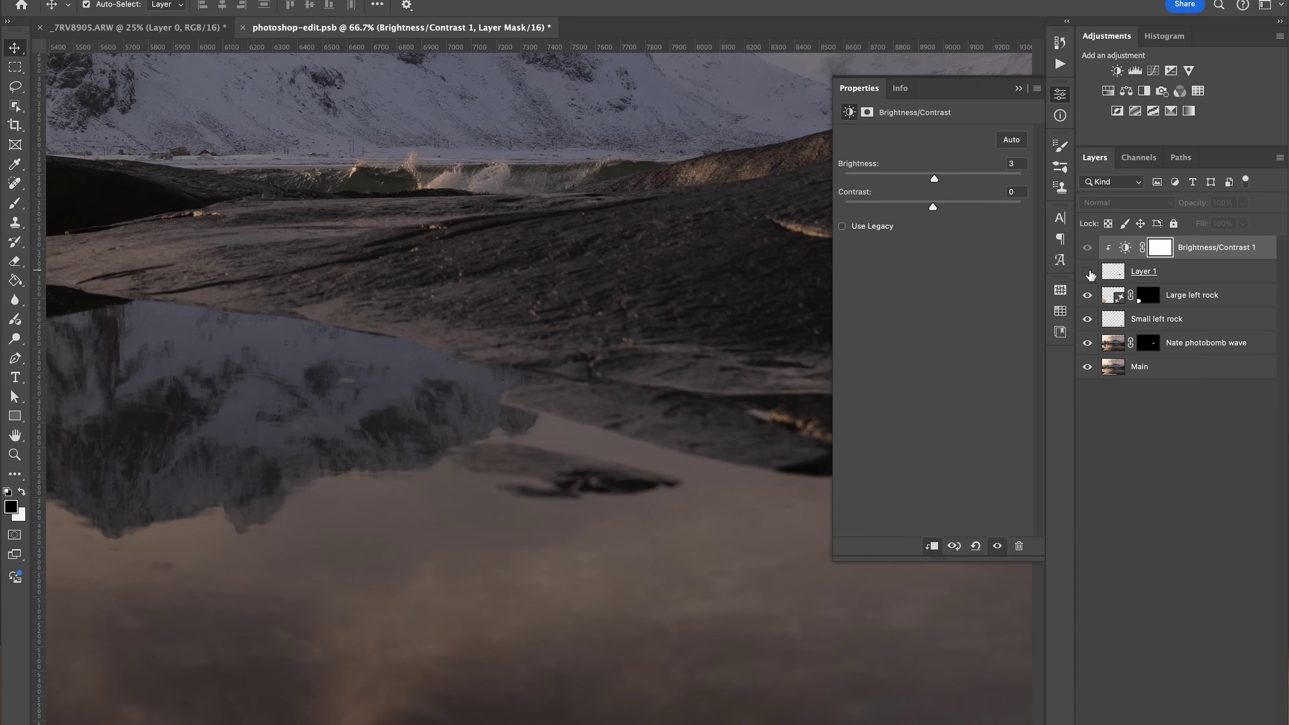
pyautogui.click(1089, 272)
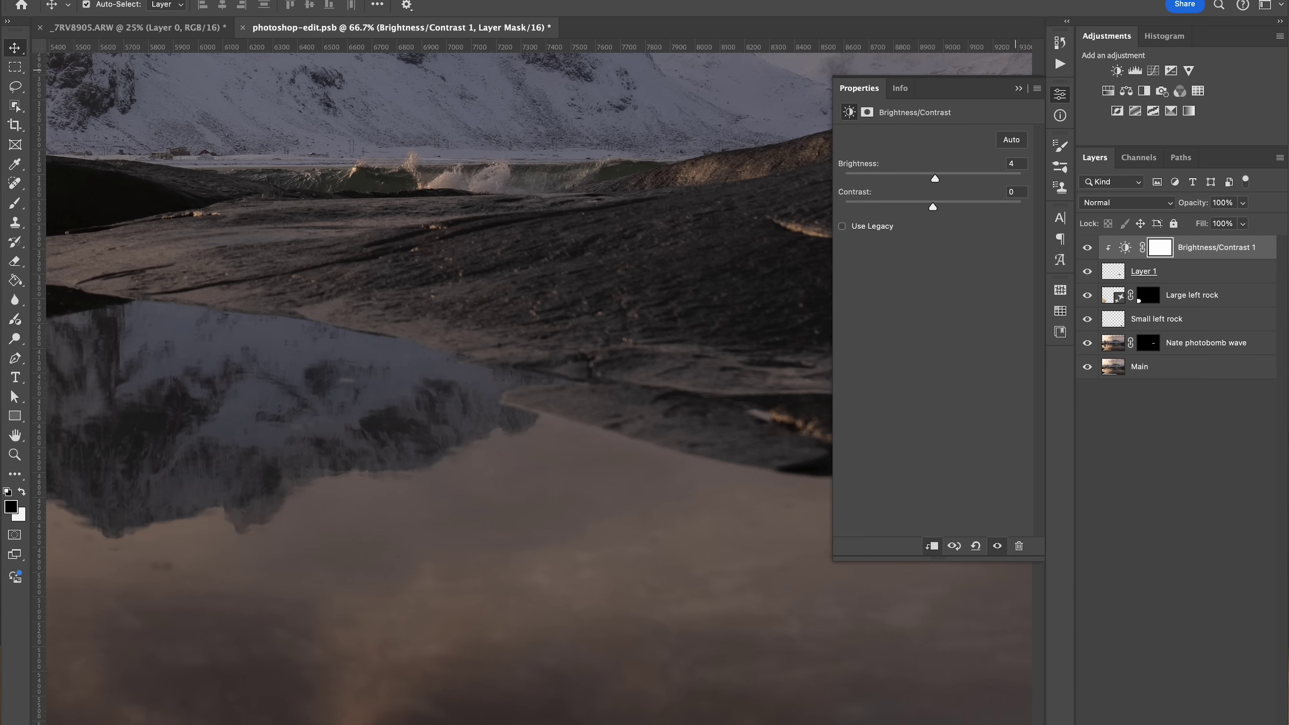
pyautogui.click(1018, 88)
pyautogui.press('super+minus')
pyautogui.press('super+minus')
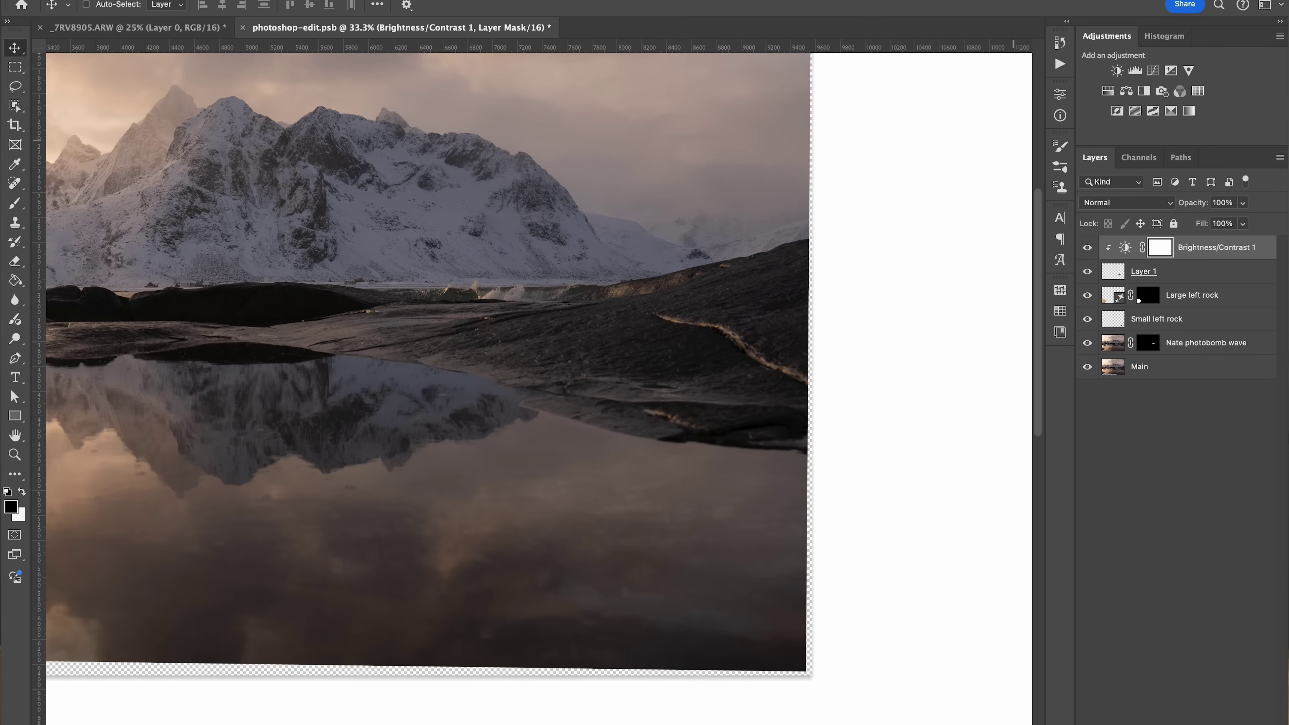
pyautogui.press('super+0')
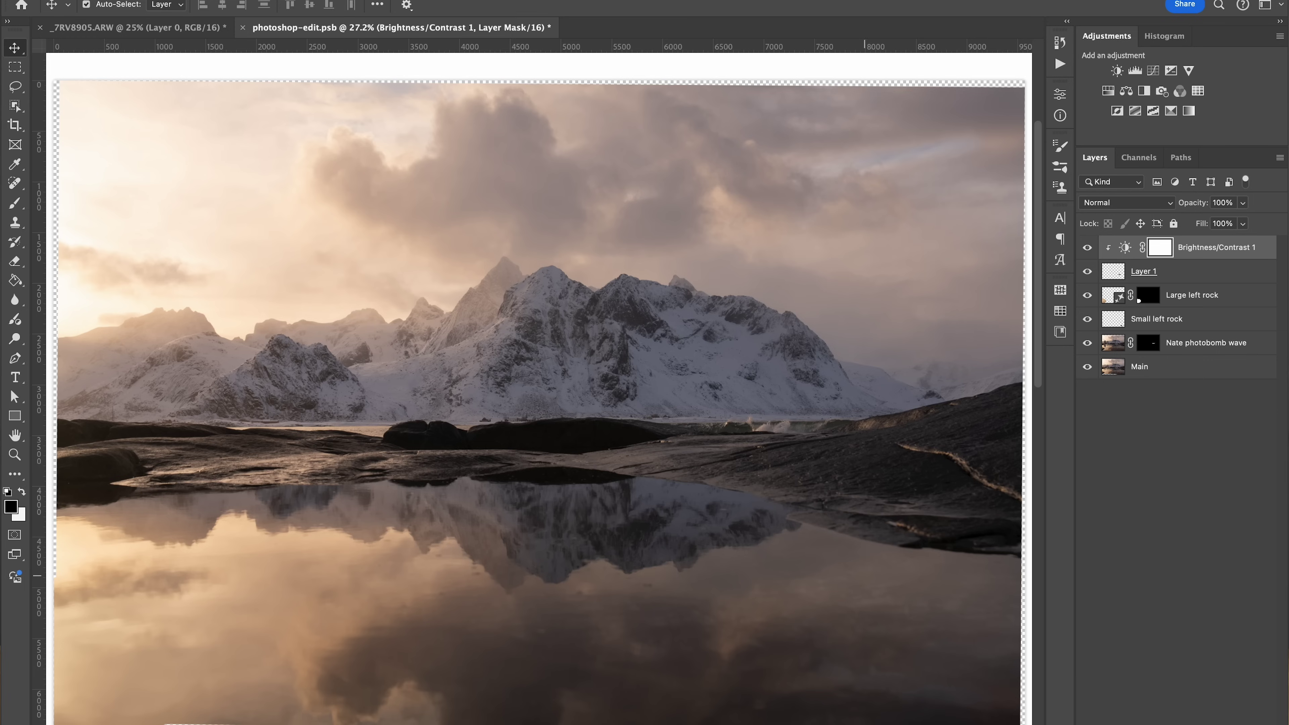
# - Compare the water with the clone layer hidden and shown, and rename that layer "Top right rock"
pyautogui.click(1087, 272)
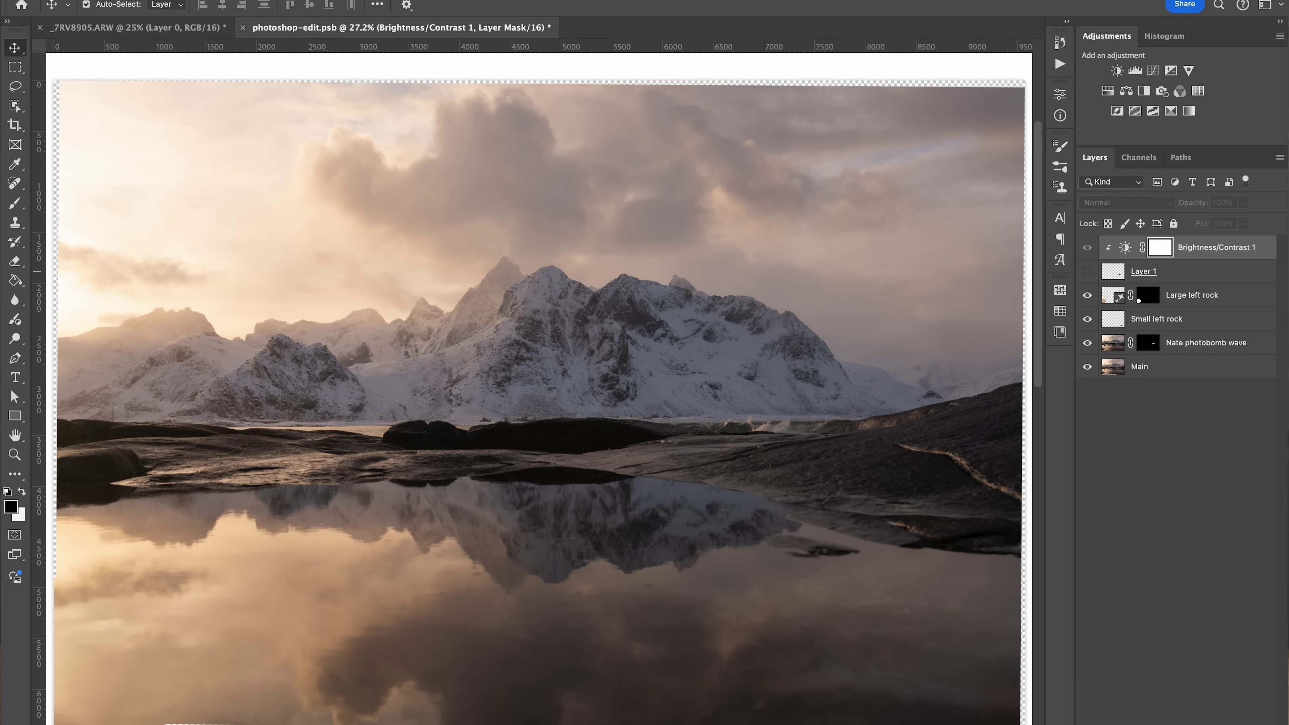
pyautogui.click(1087, 271)
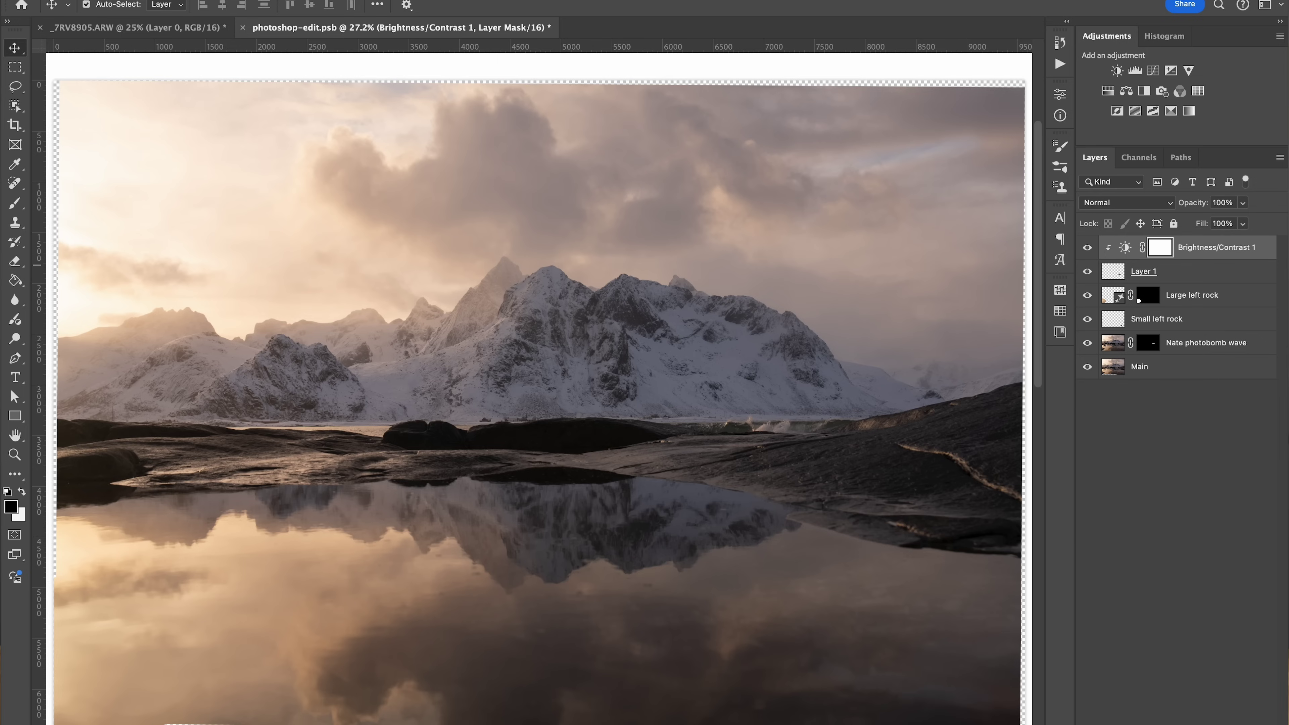
pyautogui.doubleClick(1144, 271)
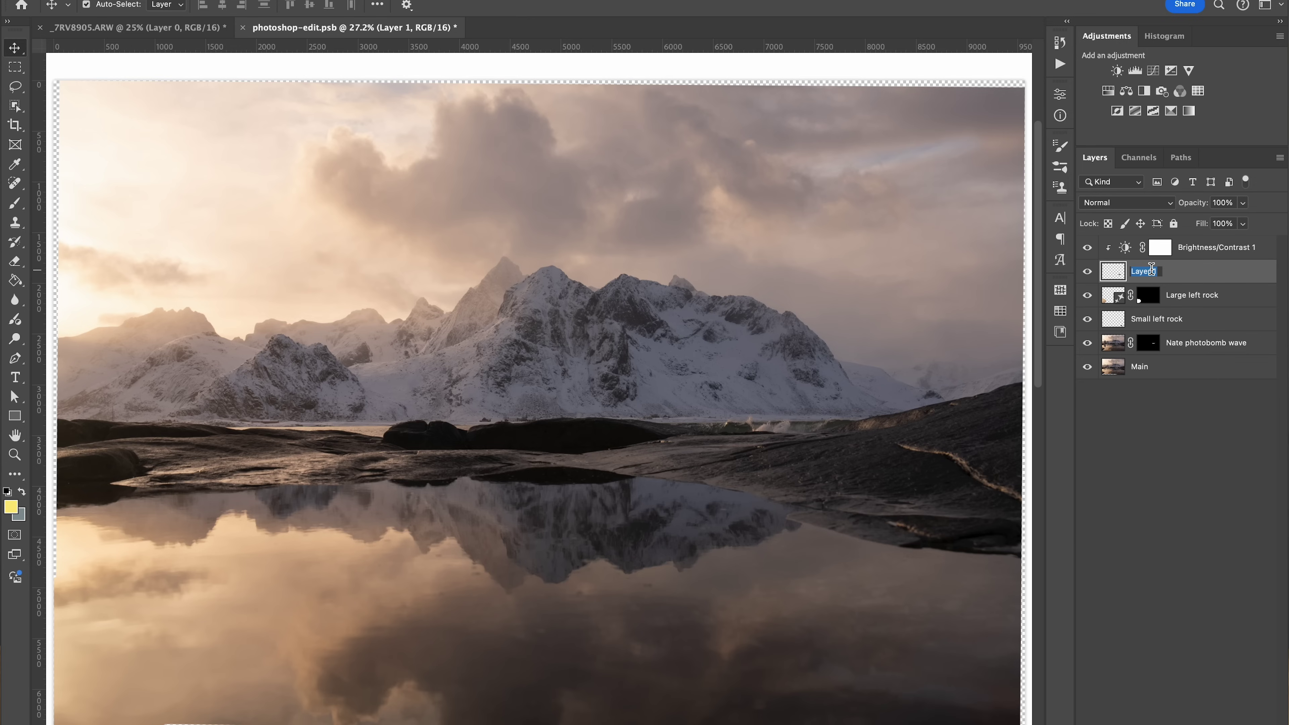
pyautogui.write('Top right rock')
pyautogui.press('Return')
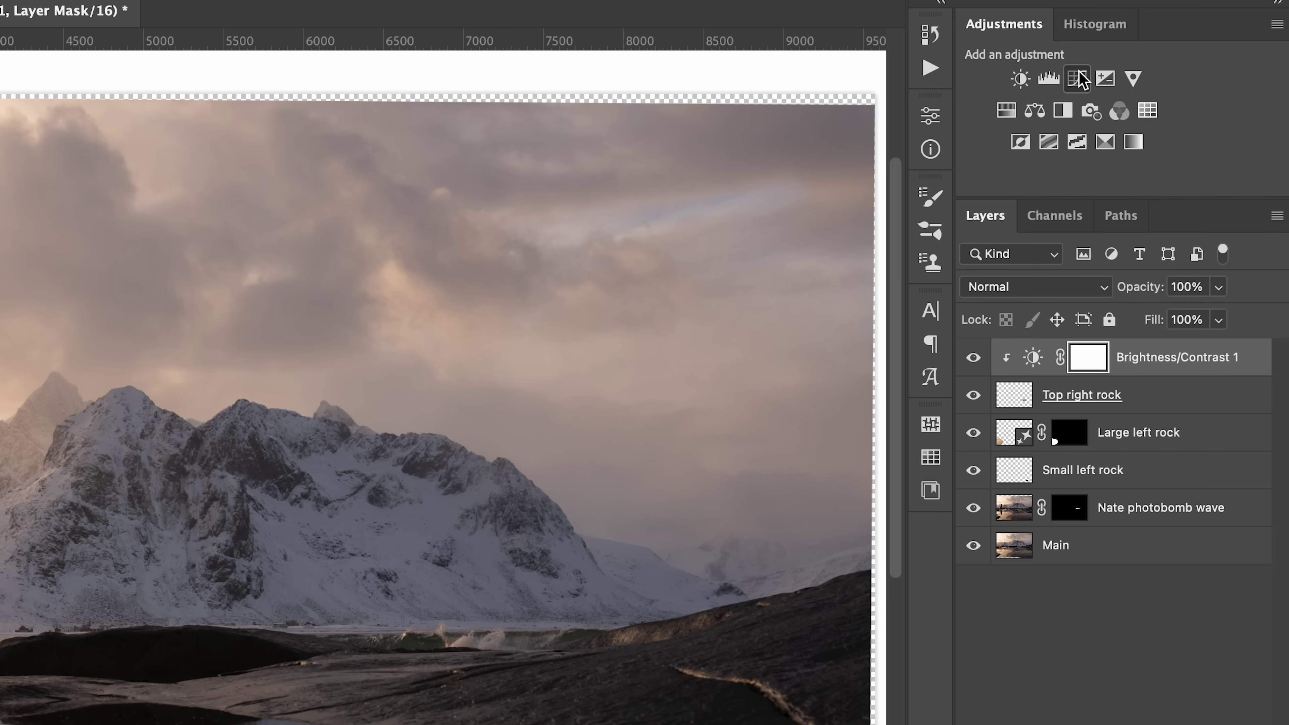
# - Add a Curves adjustment on top that lifts the highlights from 183 to 203 and sets the shadow point 62 to 68
pyautogui.click(1076, 79)
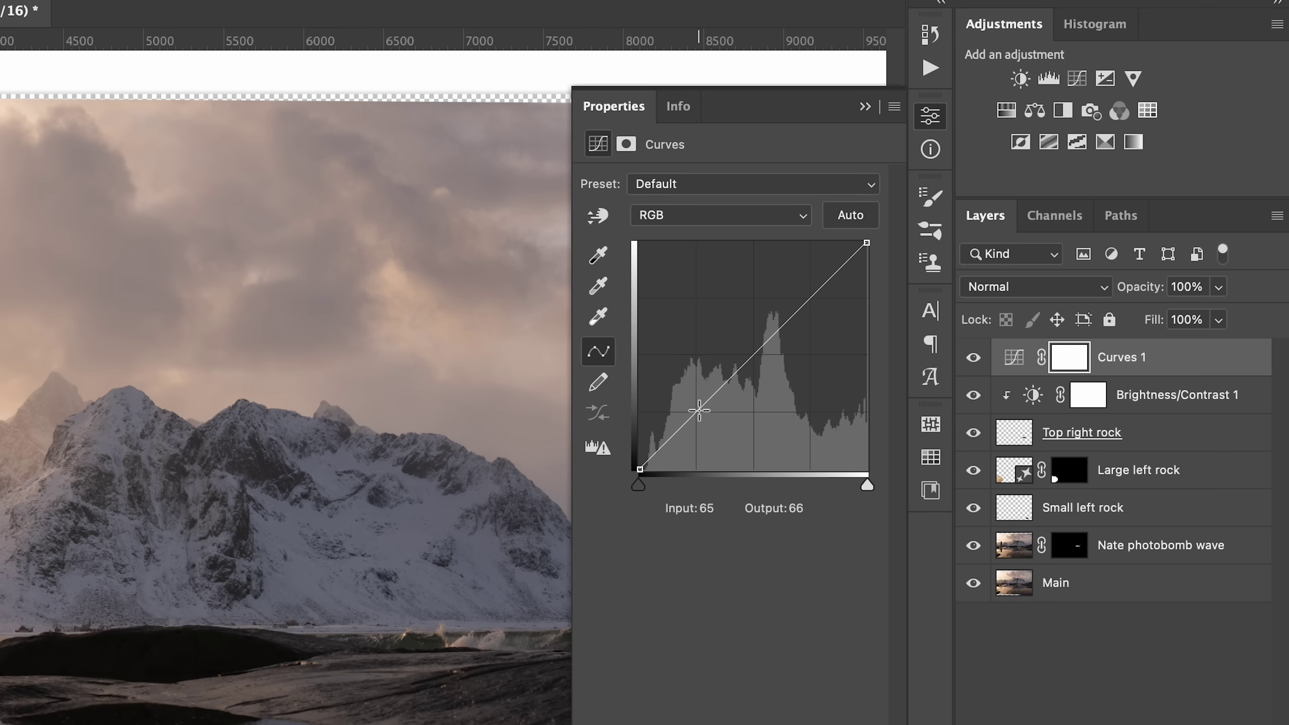
pyautogui.moveTo(809, 300); pyautogui.dragTo(803, 289)
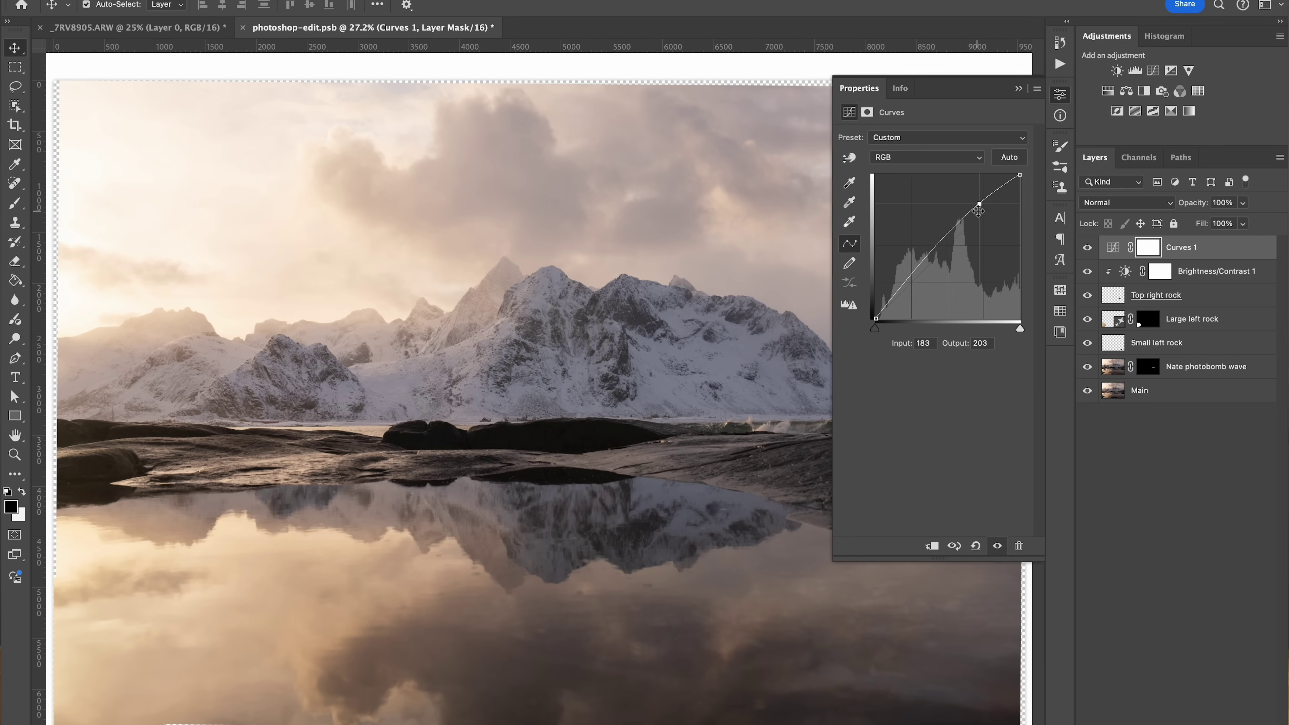
pyautogui.click(909, 277)
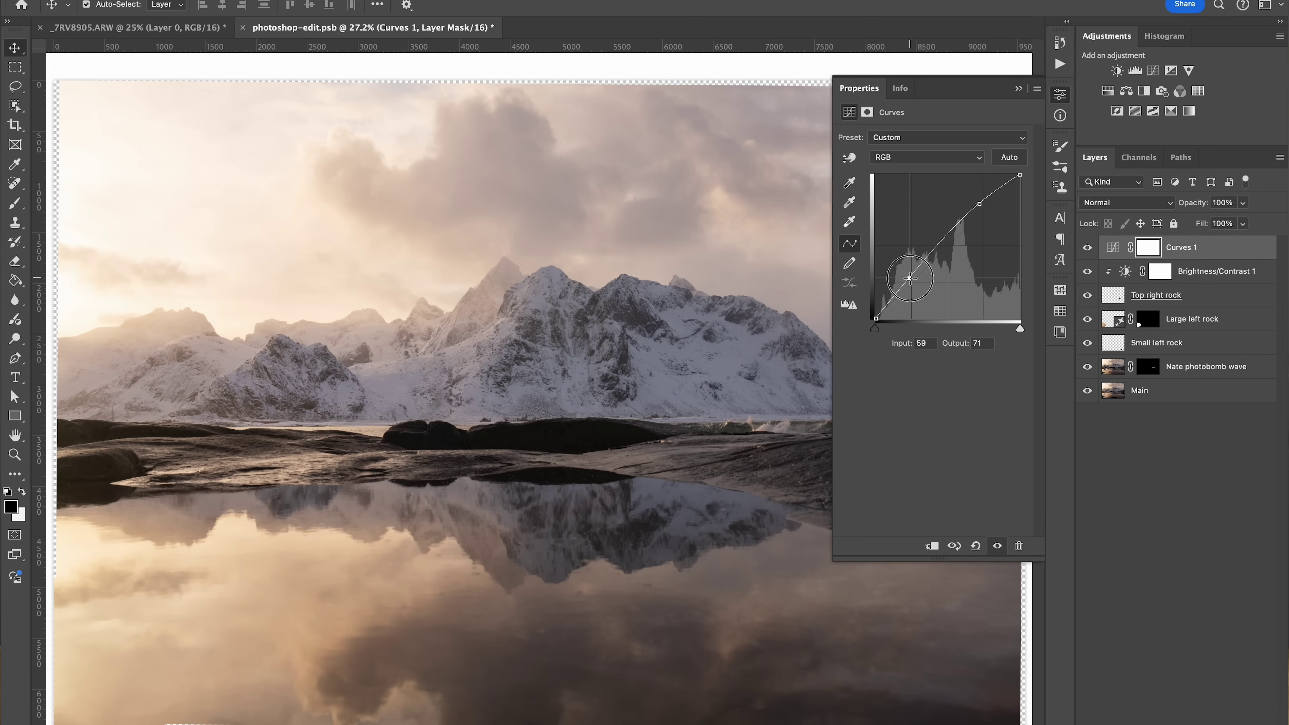
pyautogui.moveTo(910, 278); pyautogui.dragTo(910, 280)
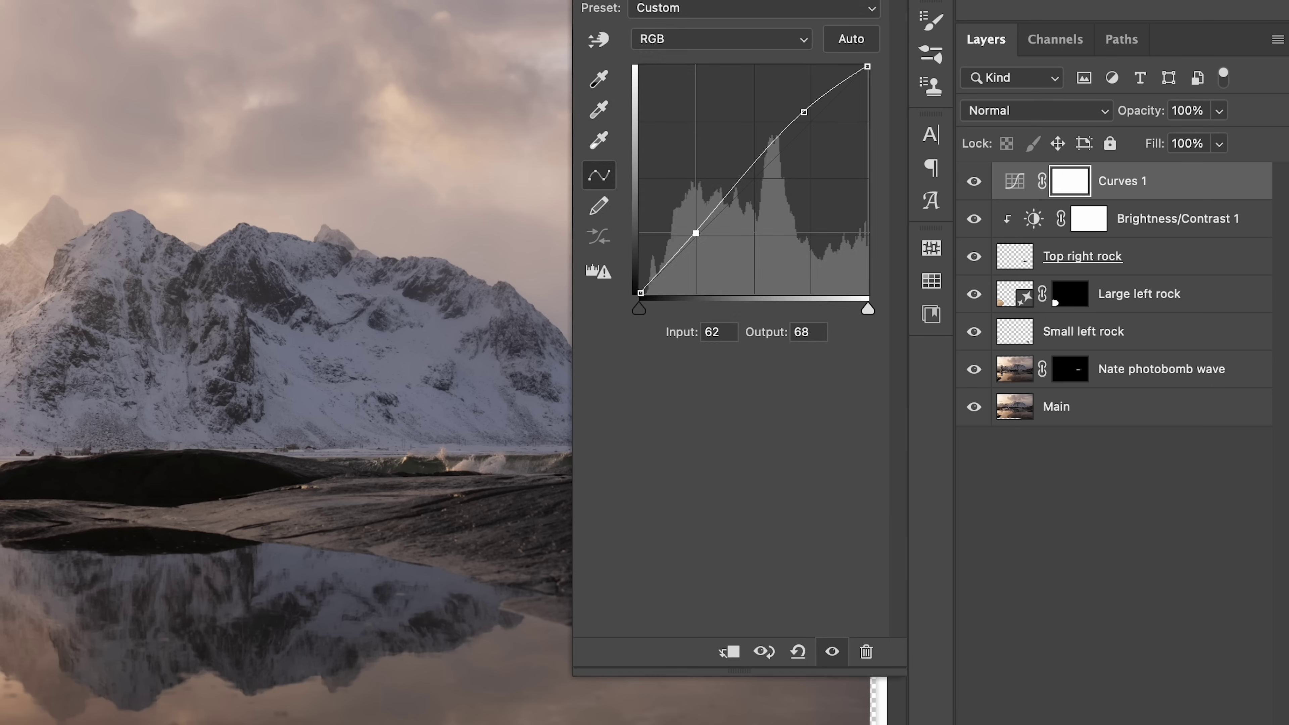
pyautogui.click(1018, 87)
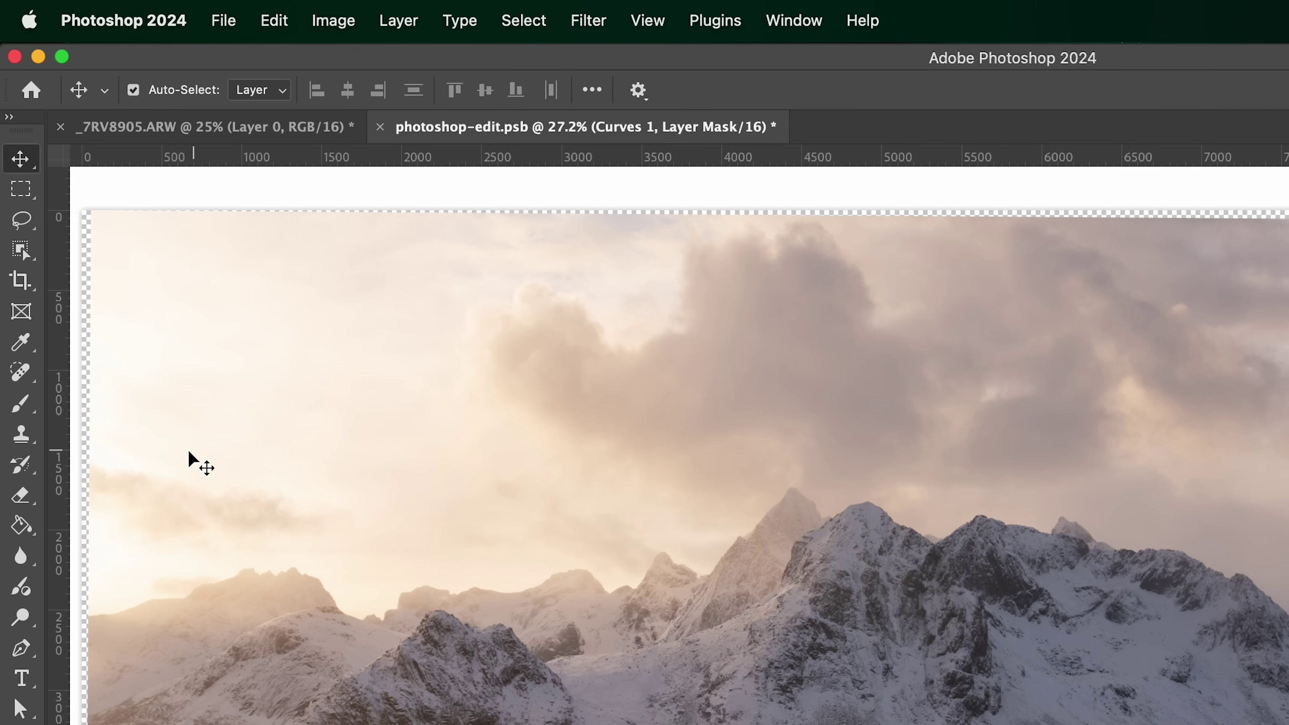
# - Paint black on the Curves mask over the bright sky near the sun with a 1100 px brush at 50% opacity
pyautogui.click(36, 409)
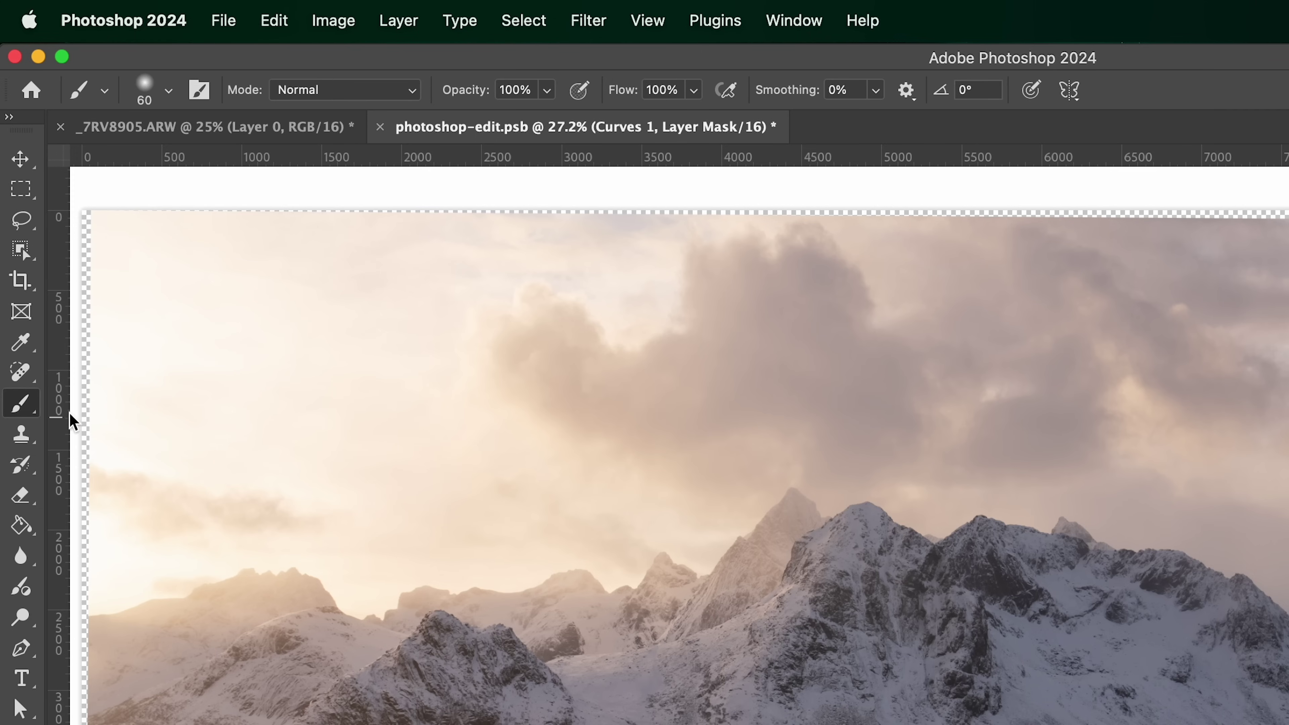
pyautogui.press(']')
pyautogui.press(']')
pyautogui.press(']')
pyautogui.press(']')
pyautogui.press(']')
pyautogui.press(']')
pyautogui.press(']')
pyautogui.press(']')
pyautogui.press(']')
pyautogui.press(']')
pyautogui.press(']')
pyautogui.press(']')
pyautogui.press(']')
pyautogui.press(']')
pyautogui.press(']')
pyautogui.press(']')
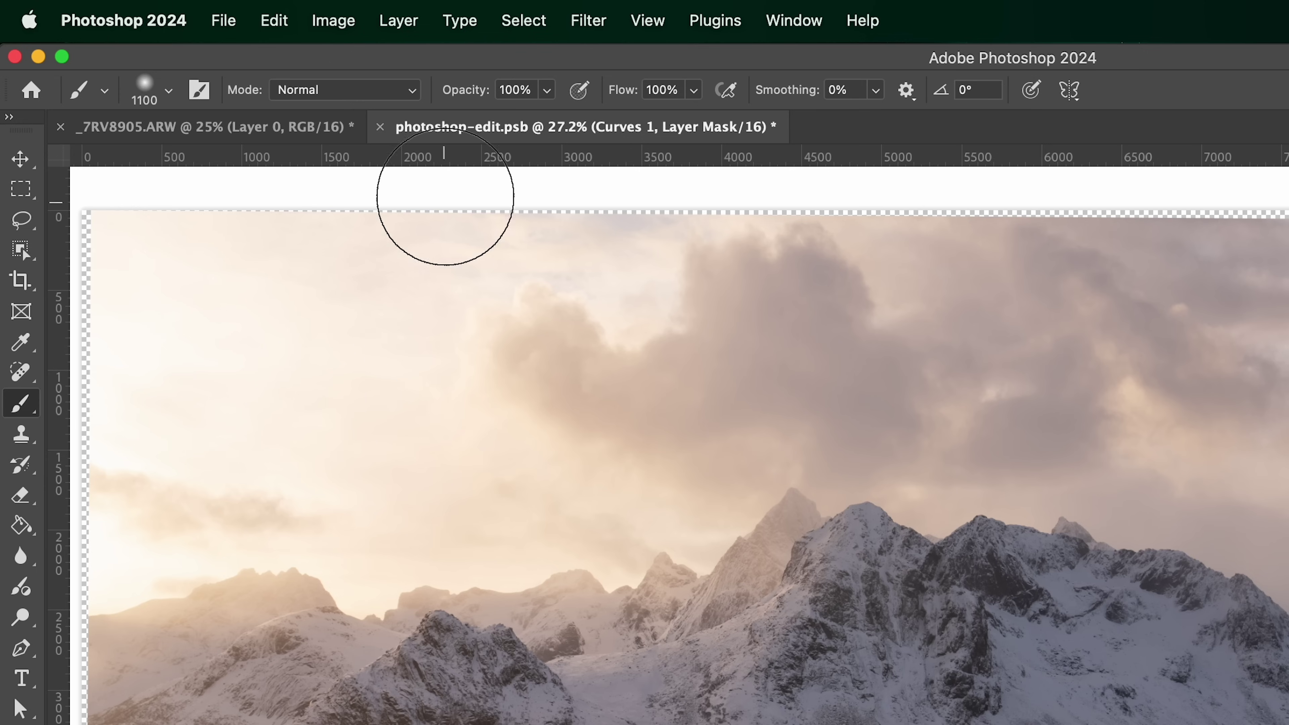
pyautogui.press('5')
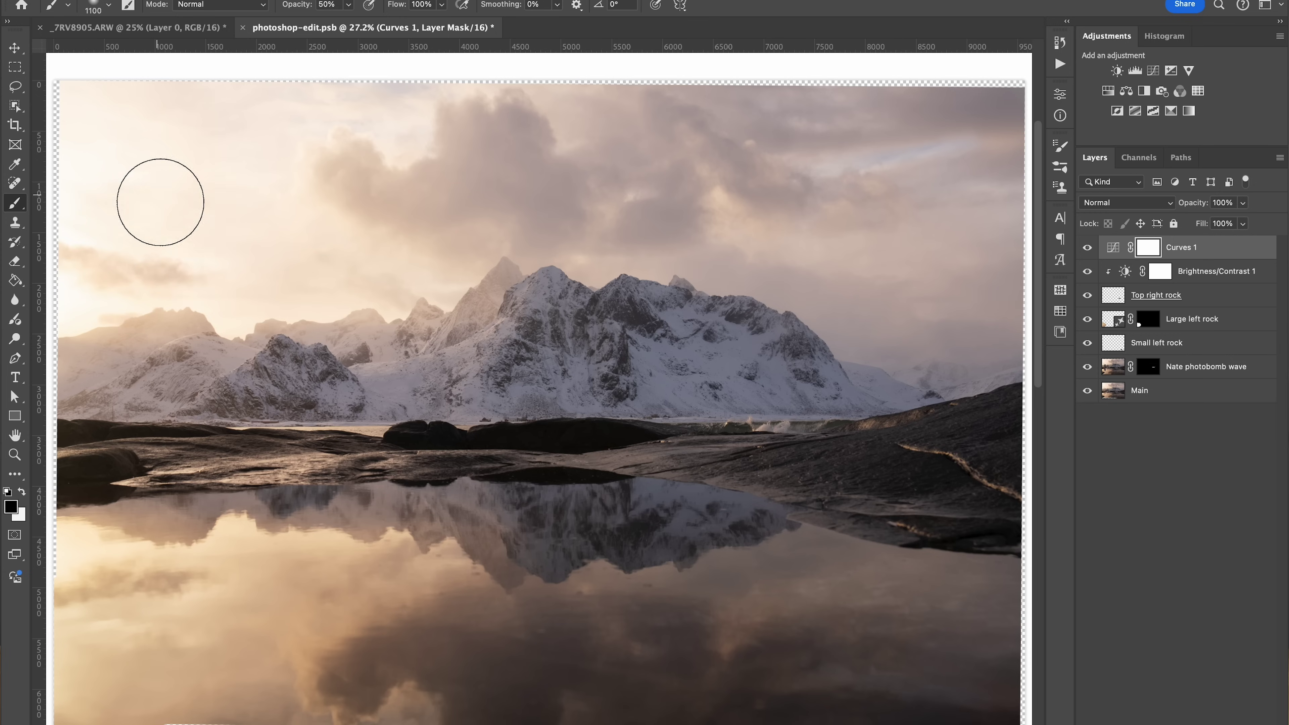
pyautogui.moveTo(342, 273)
pyautogui.mouseDown()
pyautogui.moveTo(321, 233)
pyautogui.moveTo(254, 213)
pyautogui.moveTo(268, 103)
pyautogui.moveTo(326, 74)
pyautogui.moveTo(378, 90)
pyautogui.moveTo(383, 112)
pyautogui.moveTo(278, 95)
pyautogui.moveTo(240, 124)
pyautogui.moveTo(115, 129)
pyautogui.moveTo(100, 150)
pyautogui.moveTo(96, 140)
pyautogui.moveTo(99, 170)
pyautogui.moveTo(66, 264)
pyautogui.moveTo(152, 232)
pyautogui.moveTo(126, 177)
pyautogui.moveTo(234, 242)
pyautogui.moveTo(144, 178)
pyautogui.moveTo(230, 267)
pyautogui.moveTo(132, 235)
pyautogui.moveTo(96, 262)
pyautogui.moveTo(99, 251)
pyautogui.moveTo(64, 253)
pyautogui.moveTo(117, 157)
pyautogui.moveTo(73, 92)
pyautogui.moveTo(206, 110)
pyautogui.moveTo(289, 84)
pyautogui.moveTo(394, 114)
pyautogui.moveTo(103, 176)
pyautogui.moveTo(90, 224)
pyautogui.moveTo(107, 245)
pyautogui.moveTo(68, 253)
pyautogui.moveTo(97, 206)
pyautogui.mouseUp()
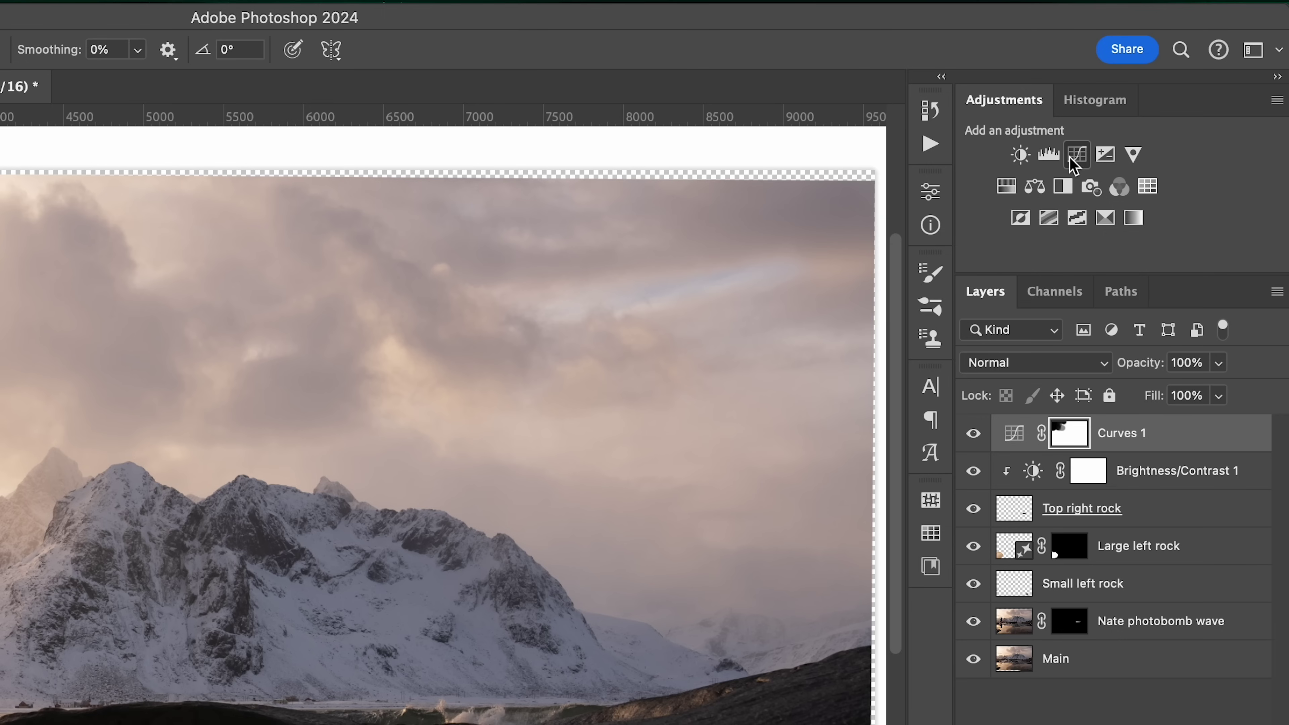
# - Add a second Curves adjustment using on-image sampling of the sky, mapping the midtones from 127 to 100 and the highlights from 192 to 188
pyautogui.click(1079, 156)
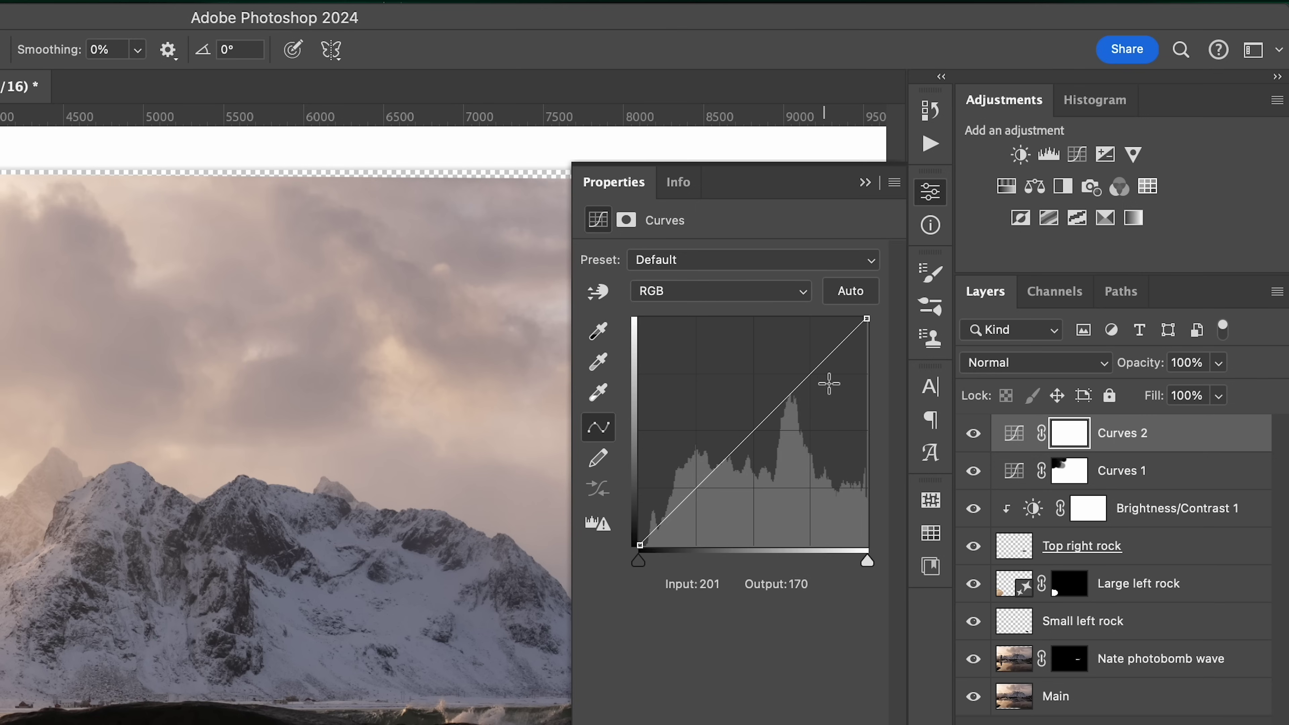
pyautogui.click(599, 296)
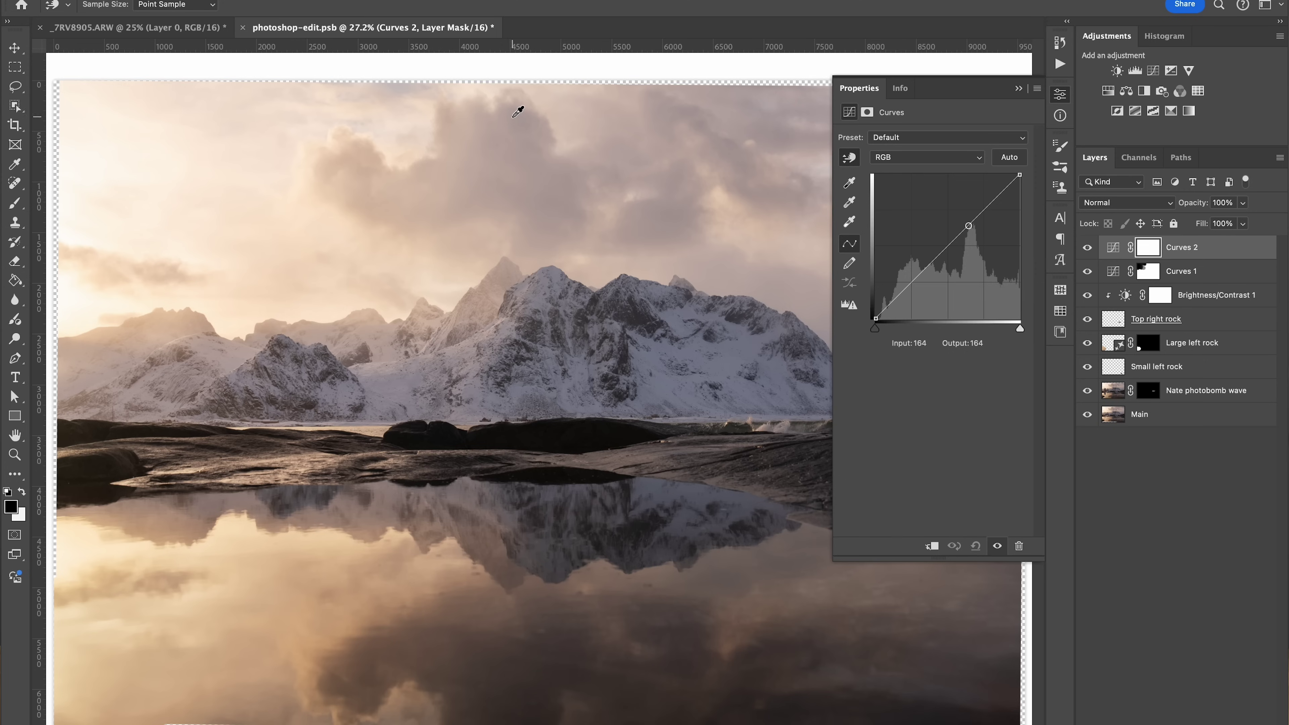
pyautogui.moveTo(670, 192); pyautogui.dragTo(493, 192)
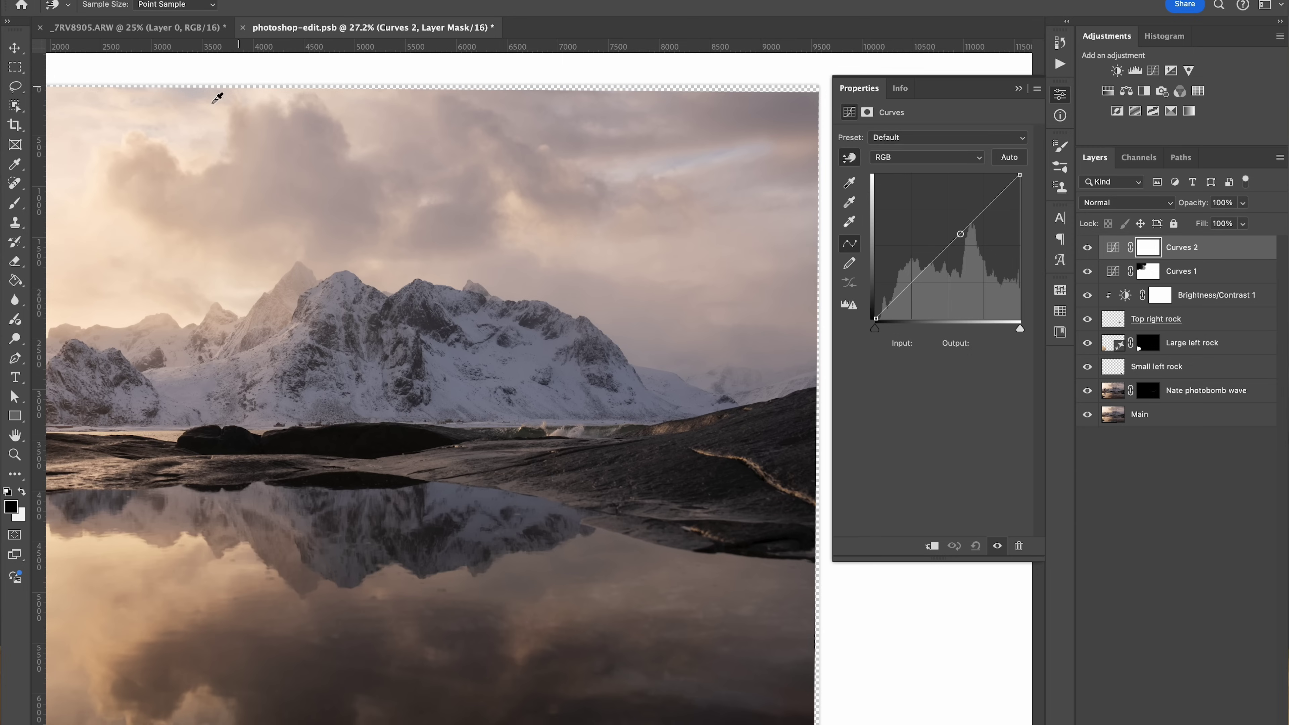
pyautogui.click(789, 106)
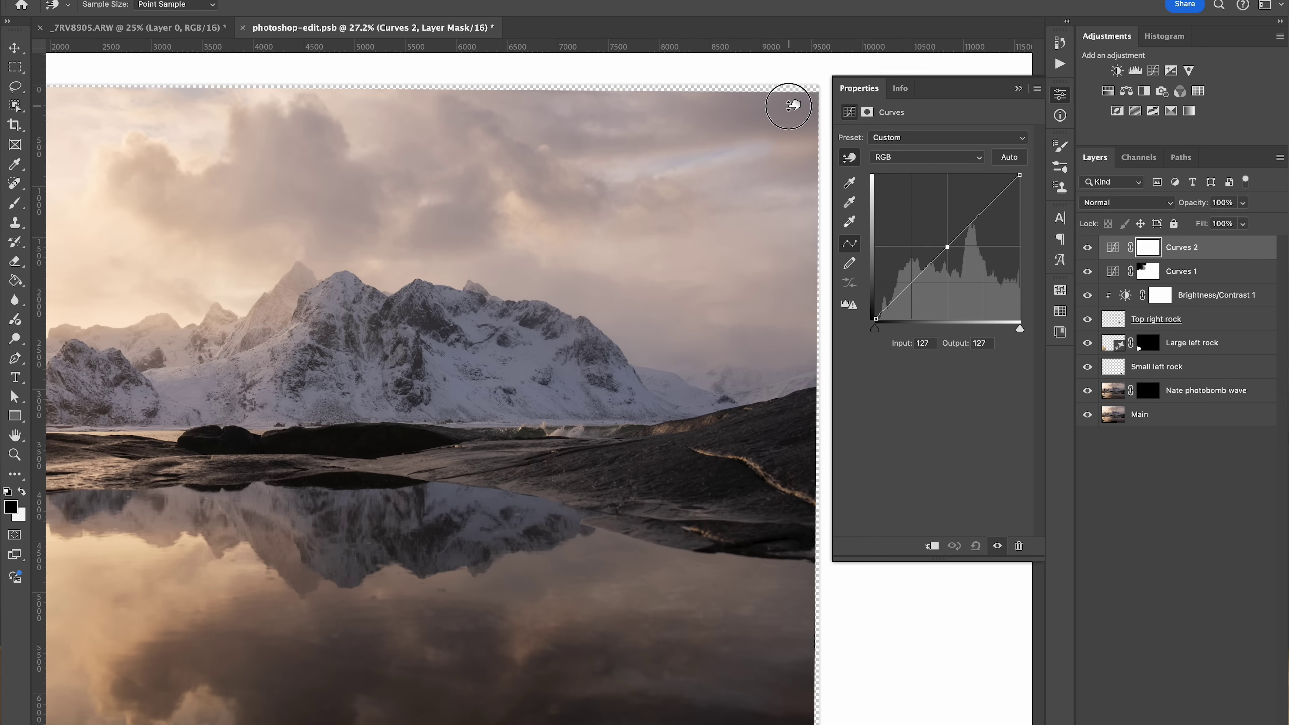
pyautogui.moveTo(790, 106); pyautogui.dragTo(789, 121)
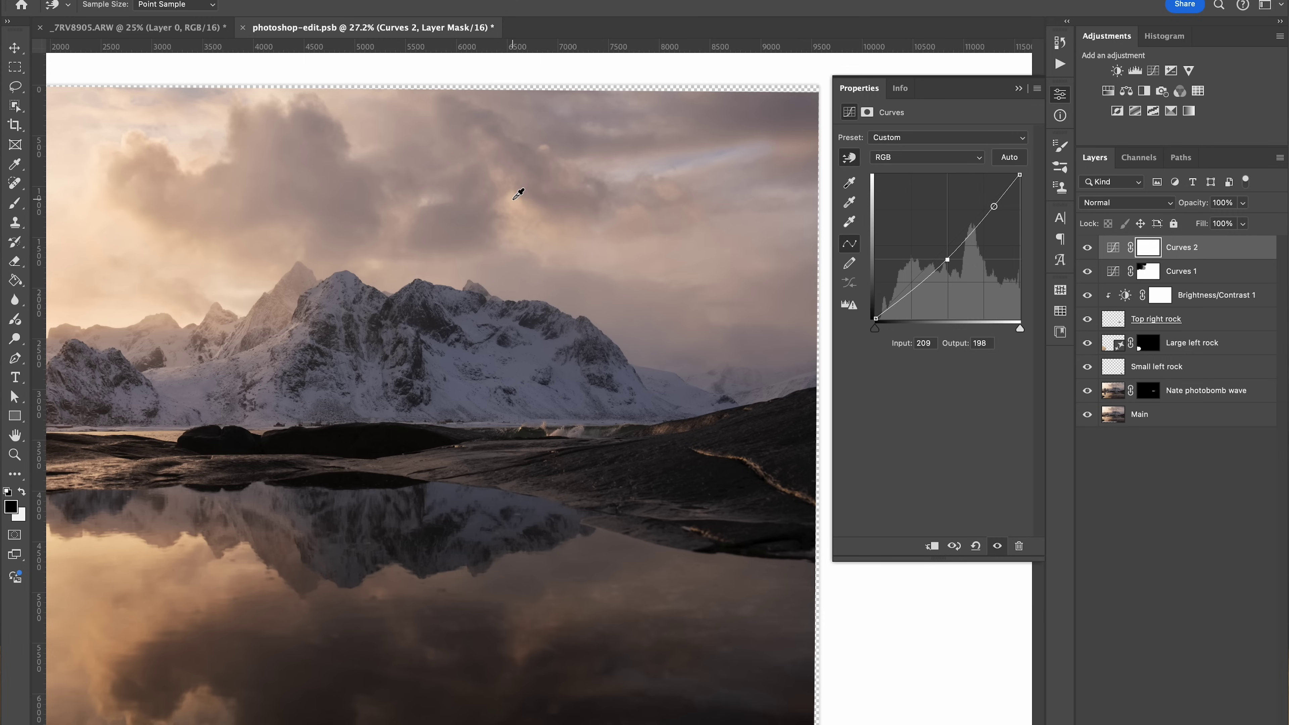
pyautogui.moveTo(531, 212); pyautogui.dragTo(536, 199)
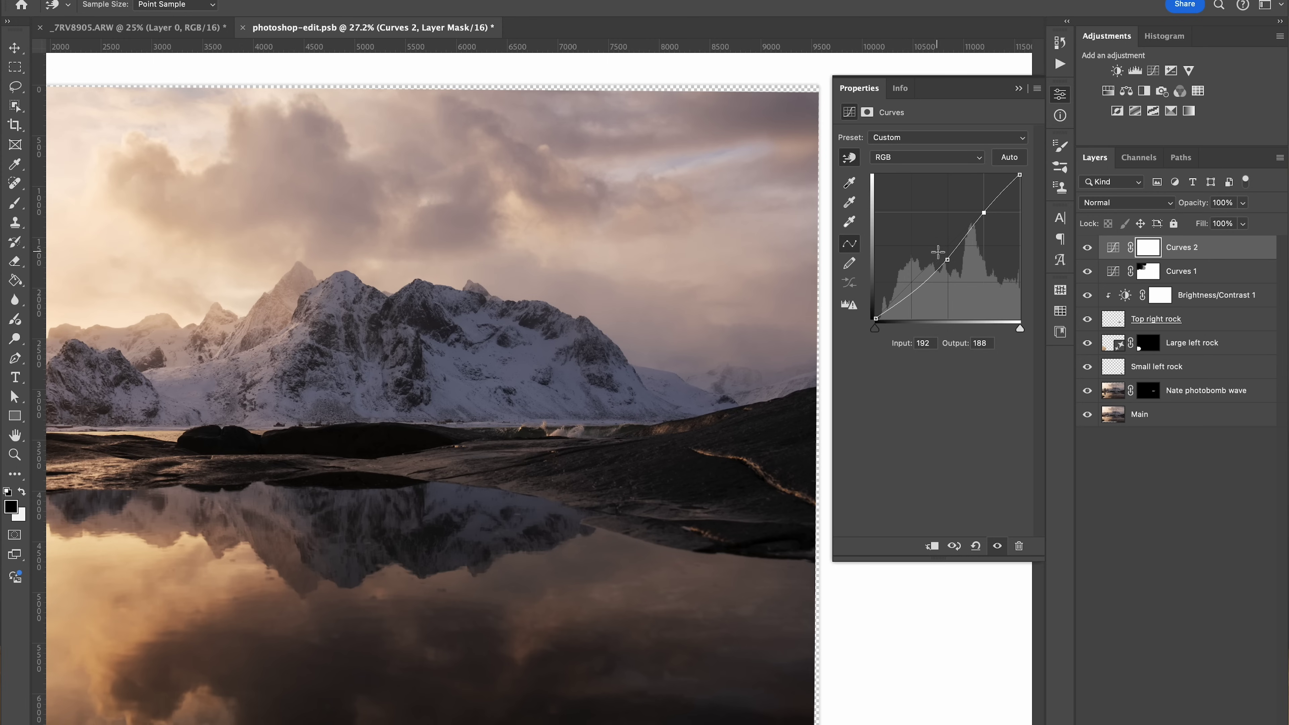
pyautogui.click(947, 260)
pyautogui.moveTo(948, 260); pyautogui.dragTo(948, 265)
pyautogui.press('v')
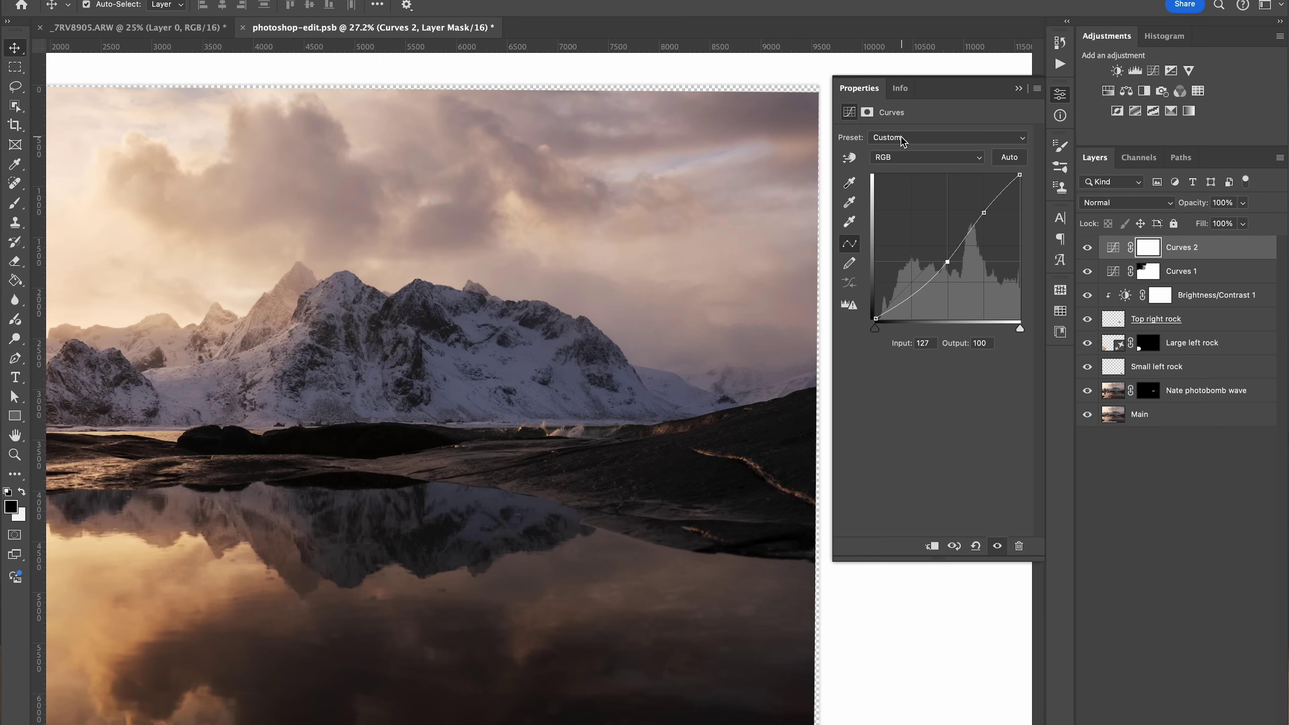
pyautogui.click(1018, 94)
# - Compare the whole image with the second Curves adjustment hidden and shown
pyautogui.hscroll(-5, 974, 208)
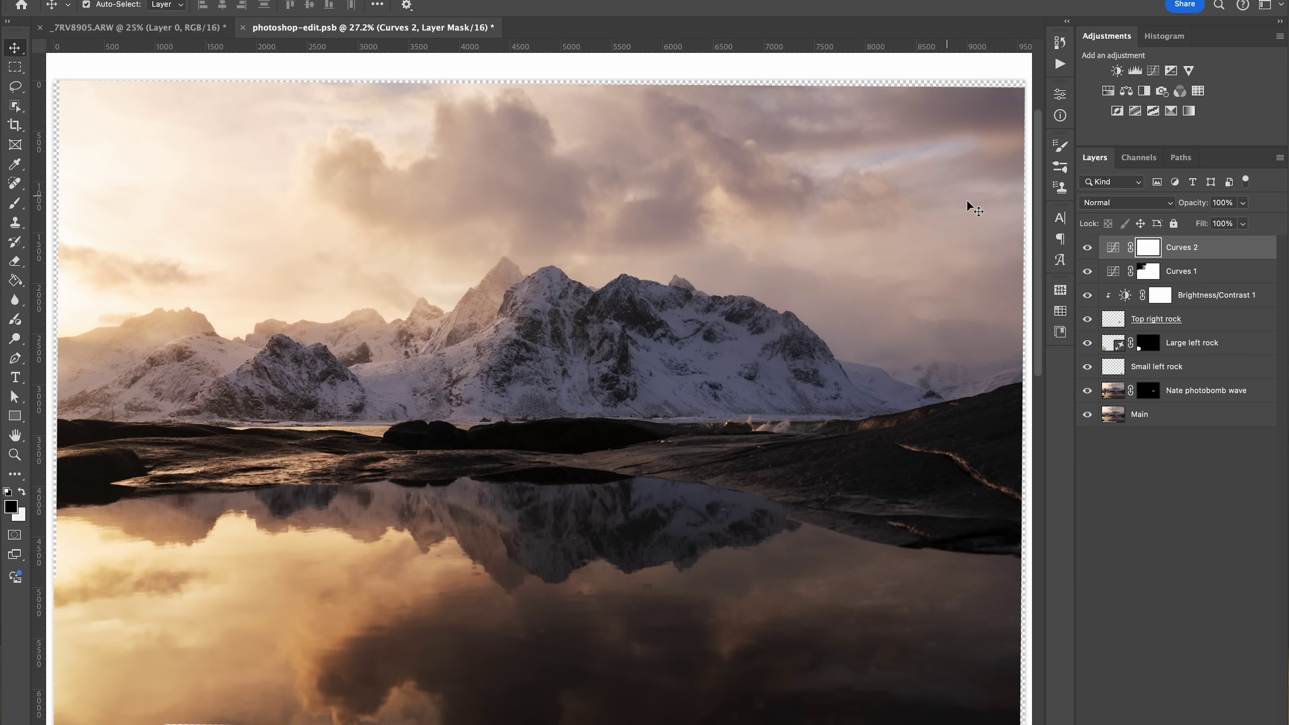
pyautogui.click(1087, 248)
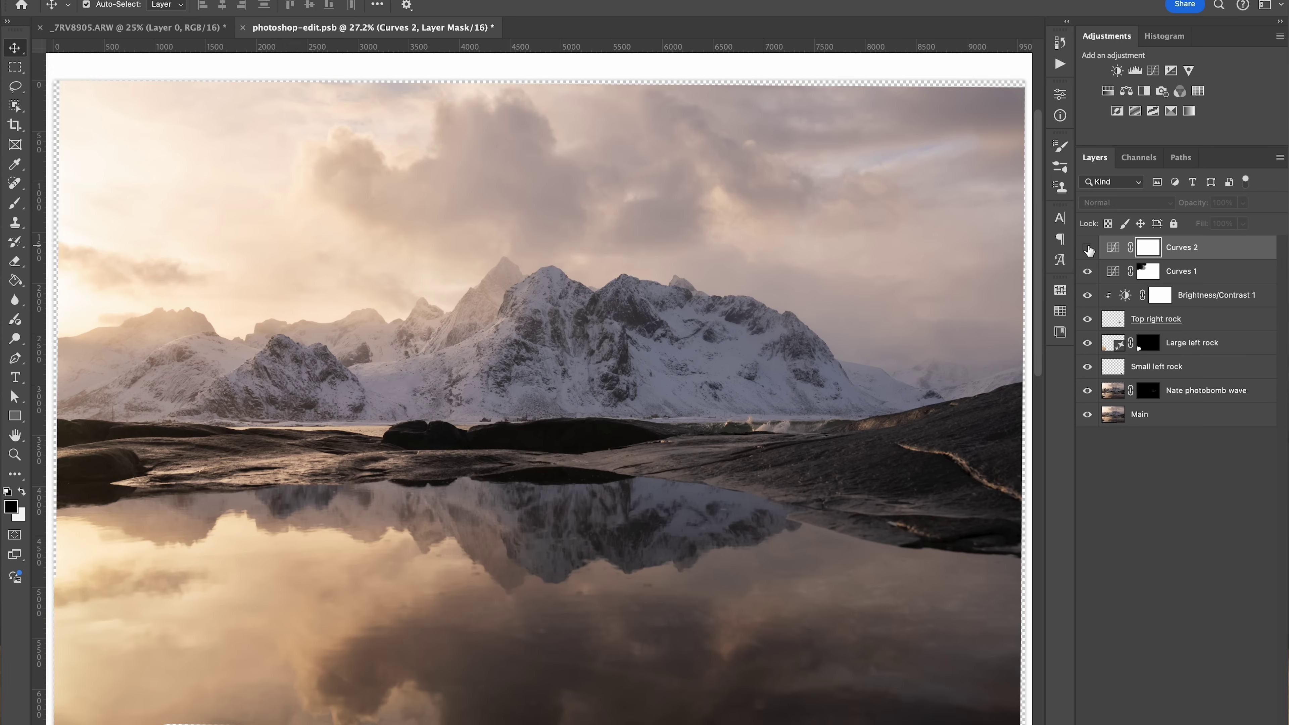
pyautogui.click(1087, 247)
pyautogui.click(1087, 247)
pyautogui.click(1087, 247)
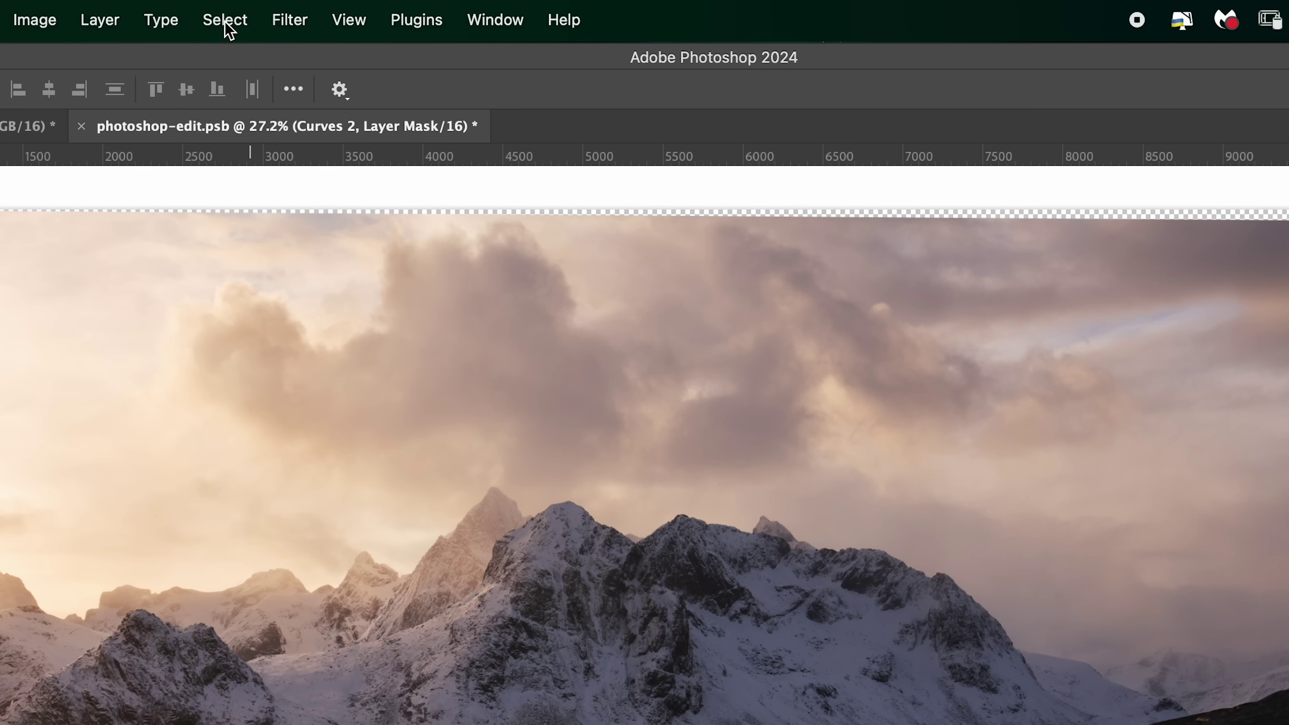
# - Select the sky, invert the selection, fill it with black on the second Curves mask, and deselect
pyautogui.click(227, 23)
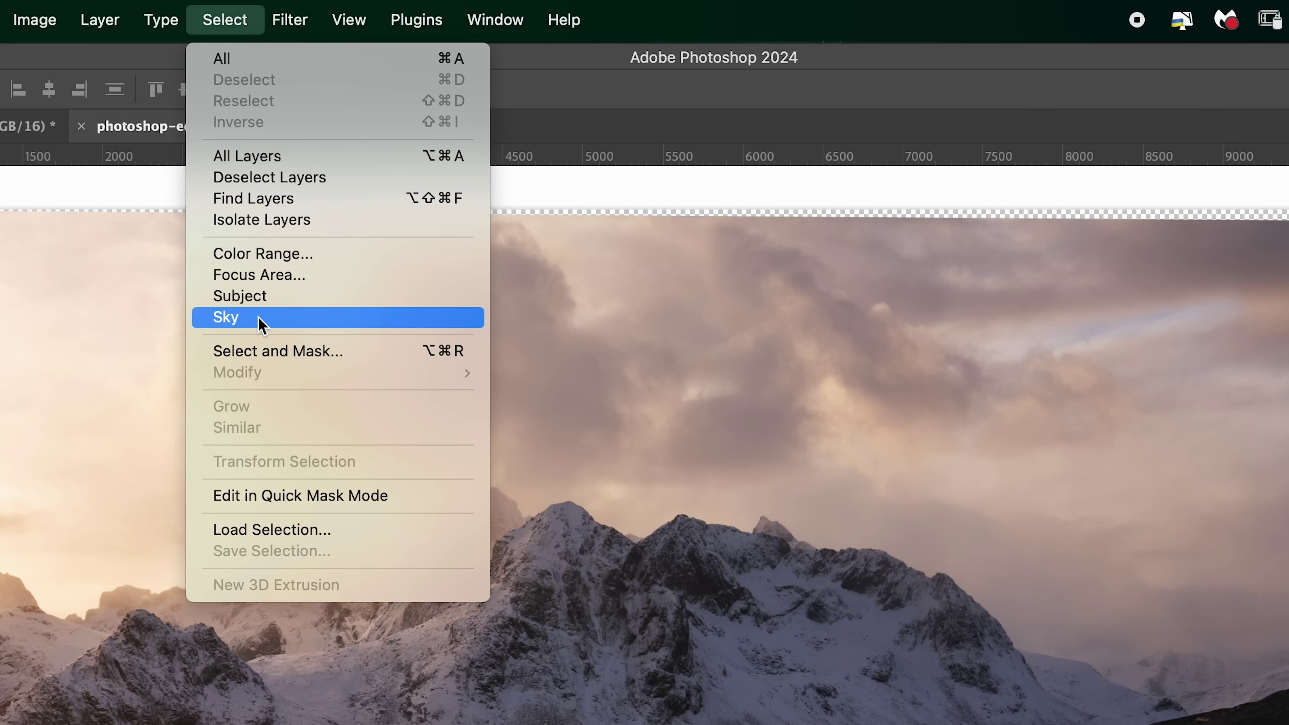
pyautogui.click(262, 319)
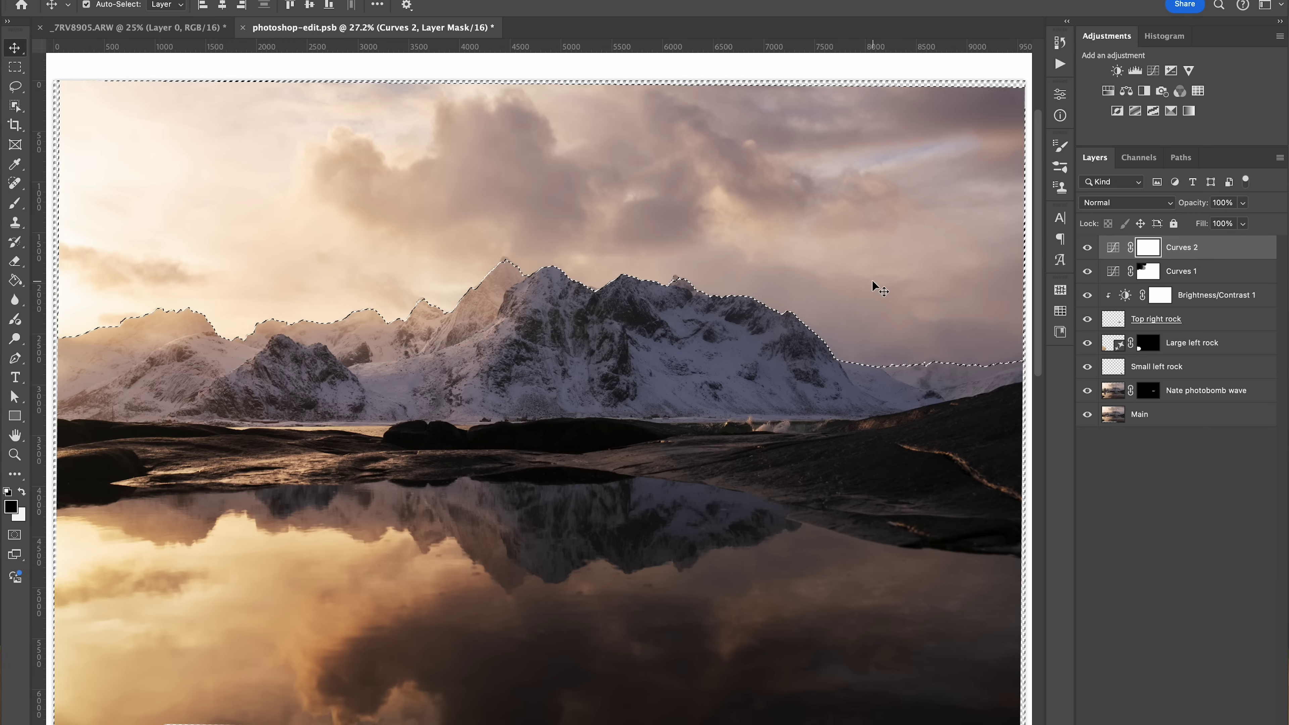
pyautogui.click(325, 0)
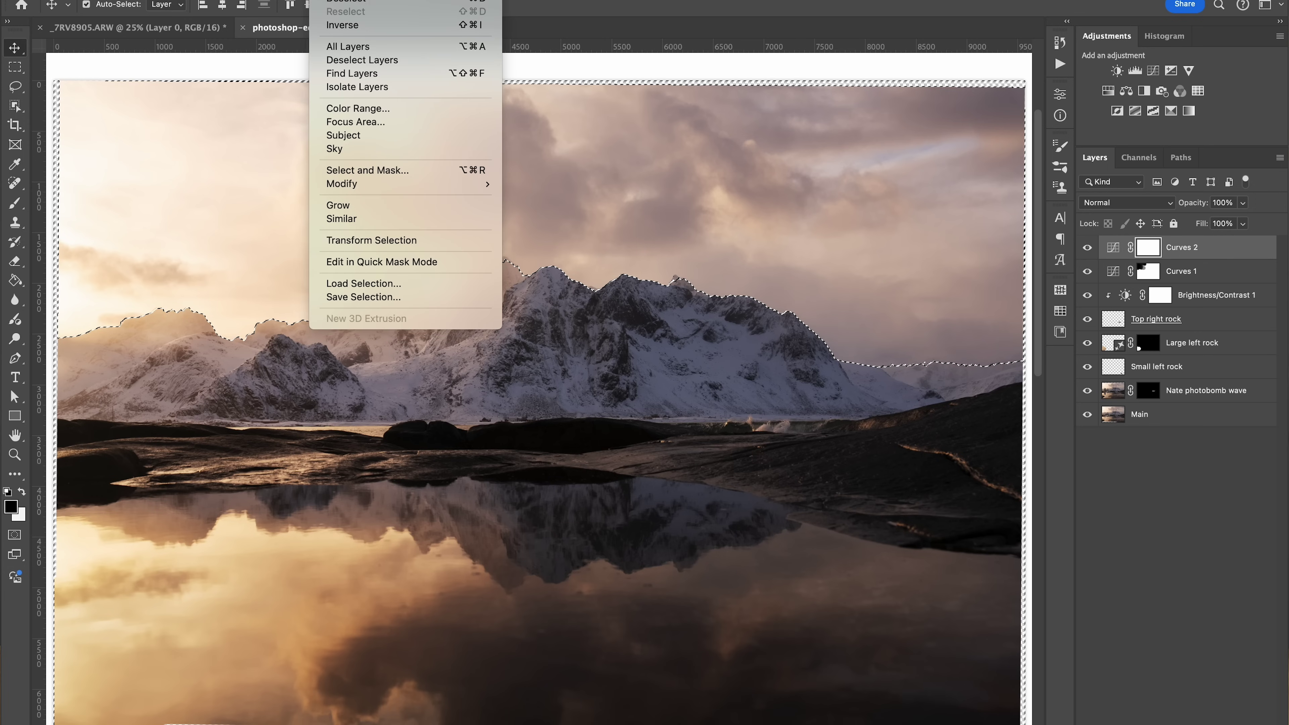
pyautogui.click(382, 25)
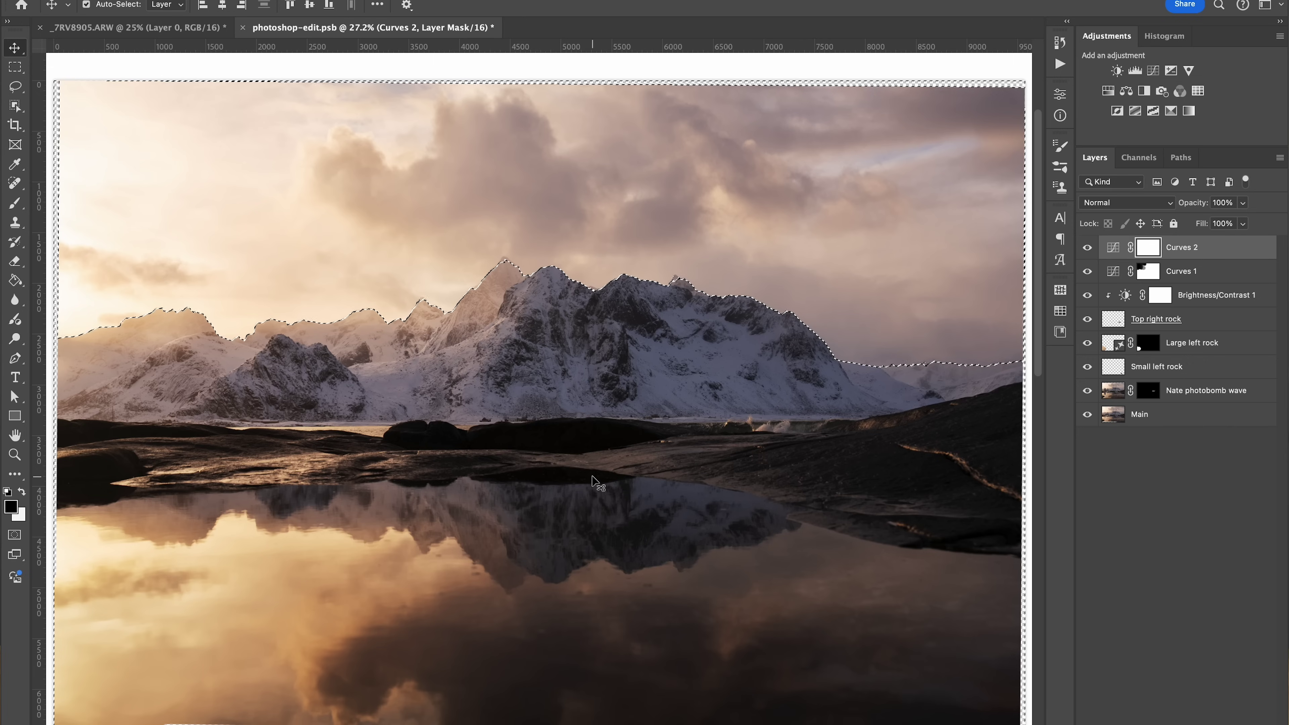
pyautogui.press('super')
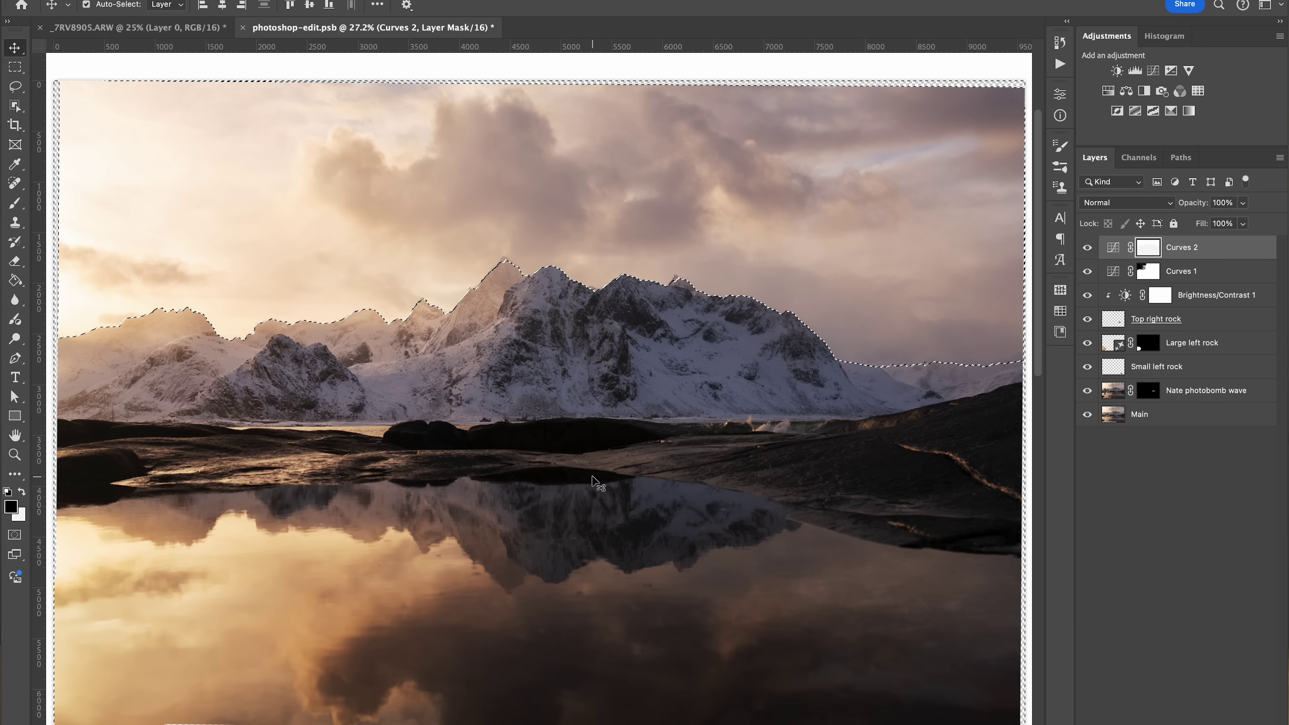
pyautogui.hotkey('alt', 'BackSpace')
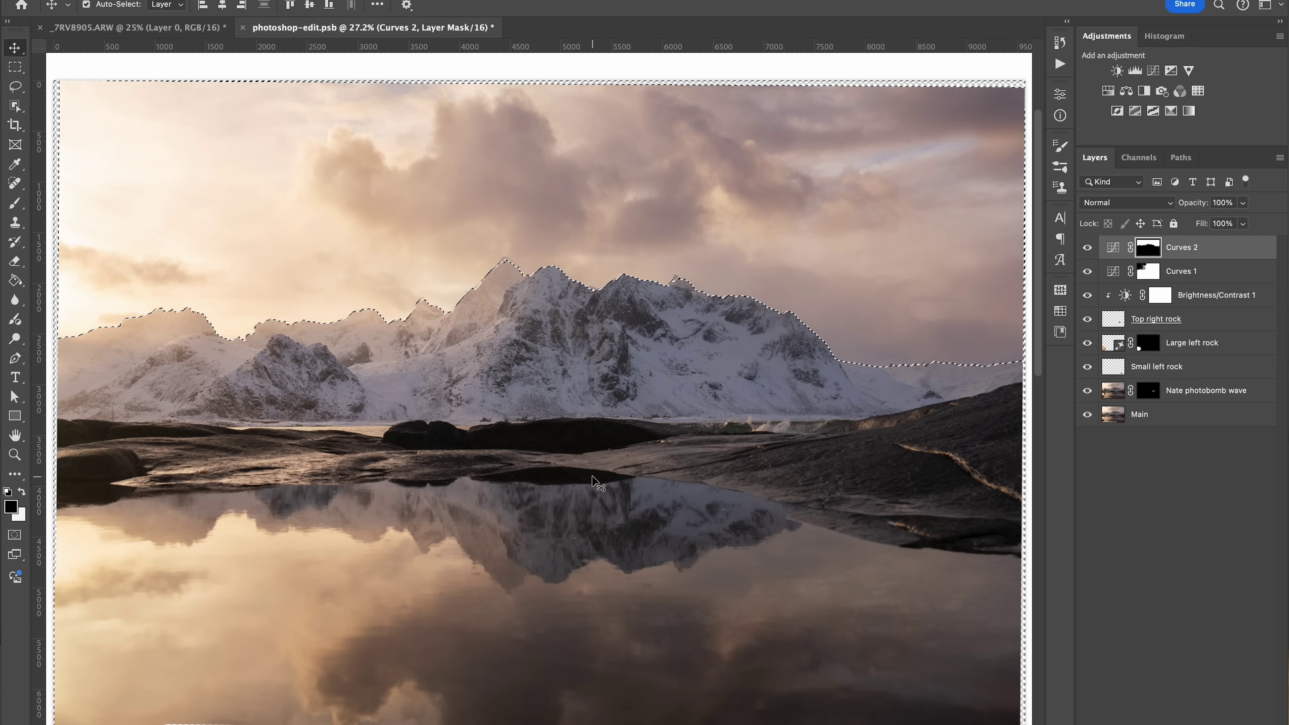
pyautogui.press('super+d')
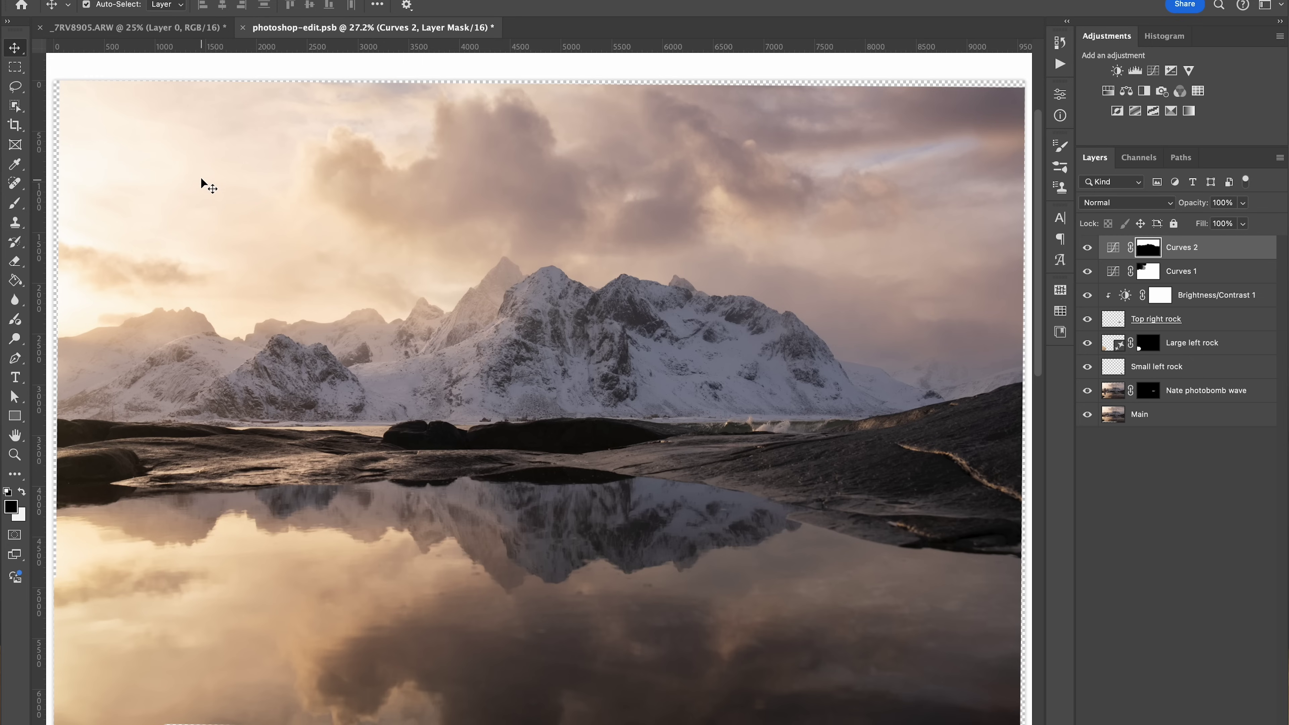
# - Paint black over the bright sky near the sun on the second Curves mask, and compare the image with that adjustment hidden and shown
pyautogui.press('b')
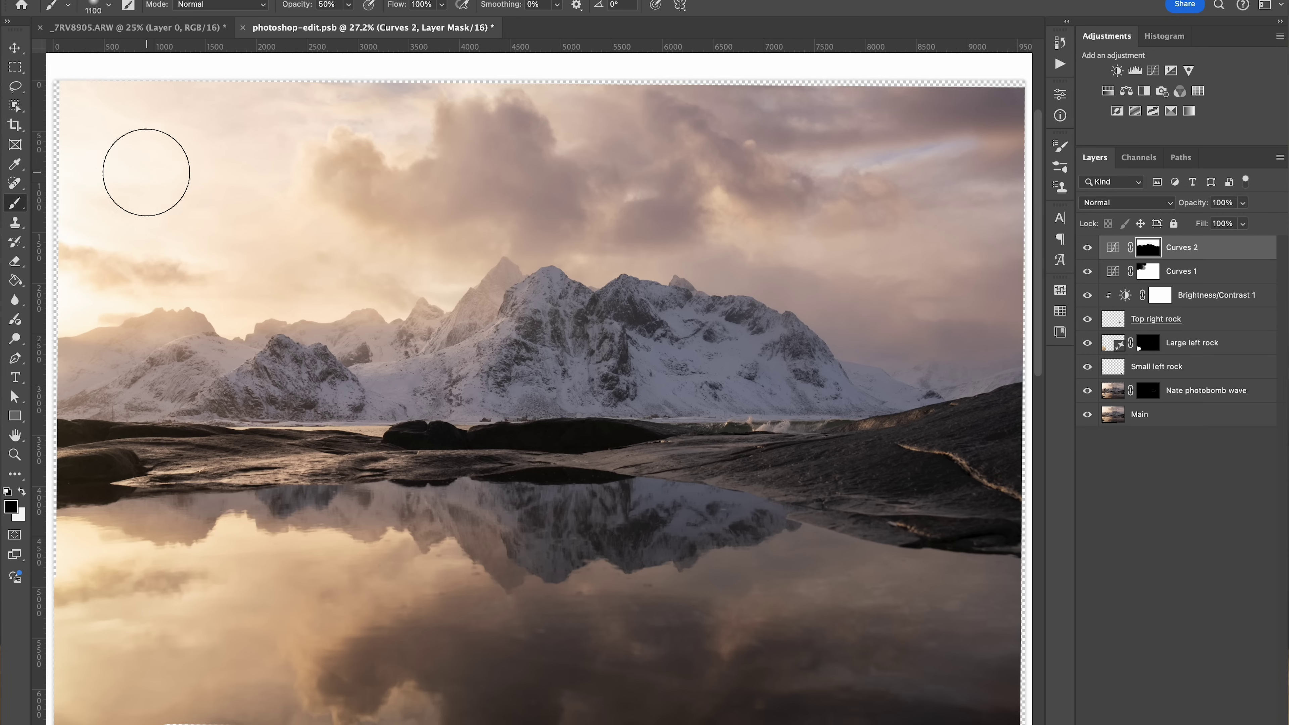
pyautogui.moveTo(124, 171)
pyautogui.mouseDown()
pyautogui.moveTo(90, 158)
pyautogui.moveTo(109, 234)
pyautogui.mouseUp()
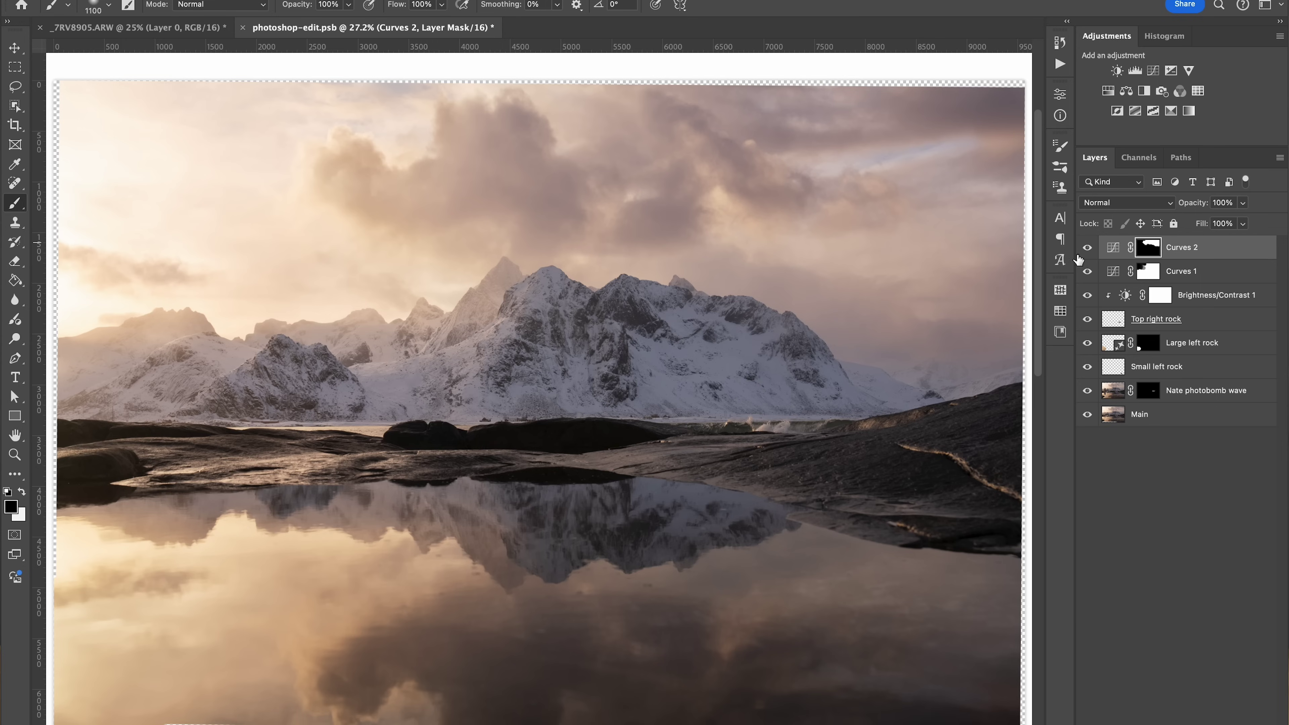
pyautogui.click(1088, 248)
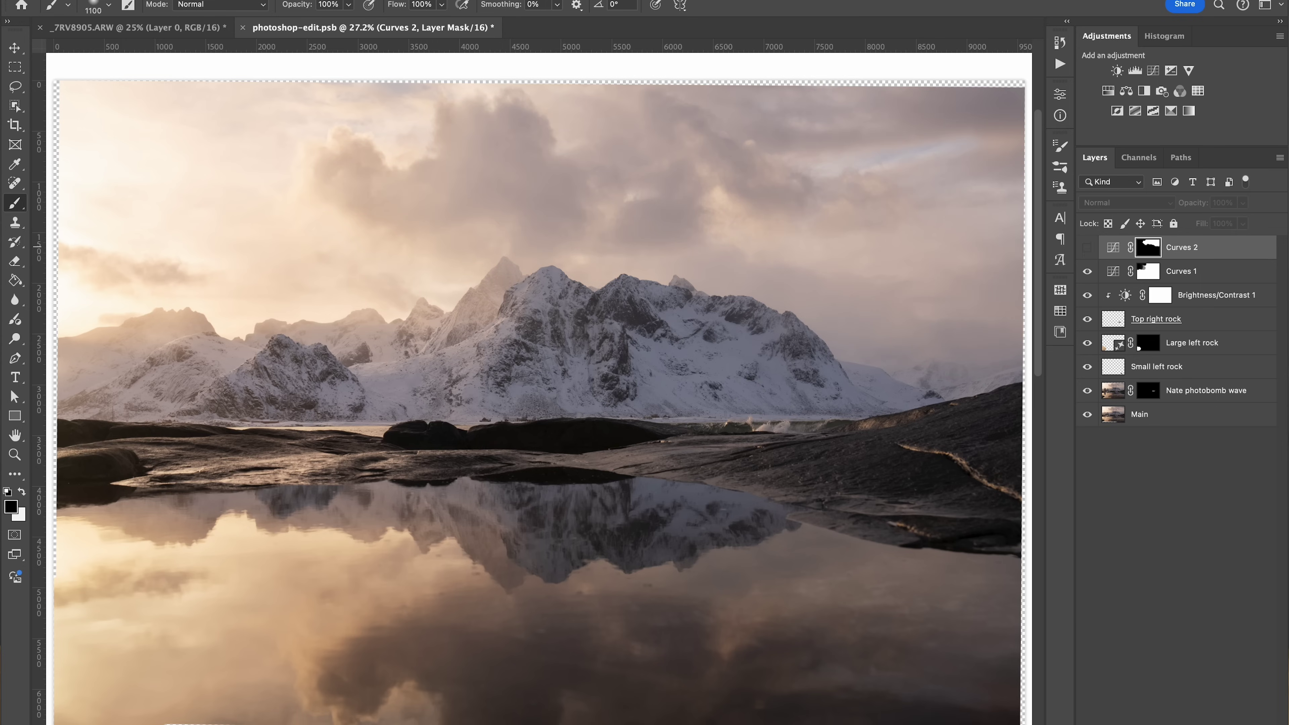
pyautogui.click(1087, 249)
pyautogui.click(1088, 248)
pyautogui.click(1087, 249)
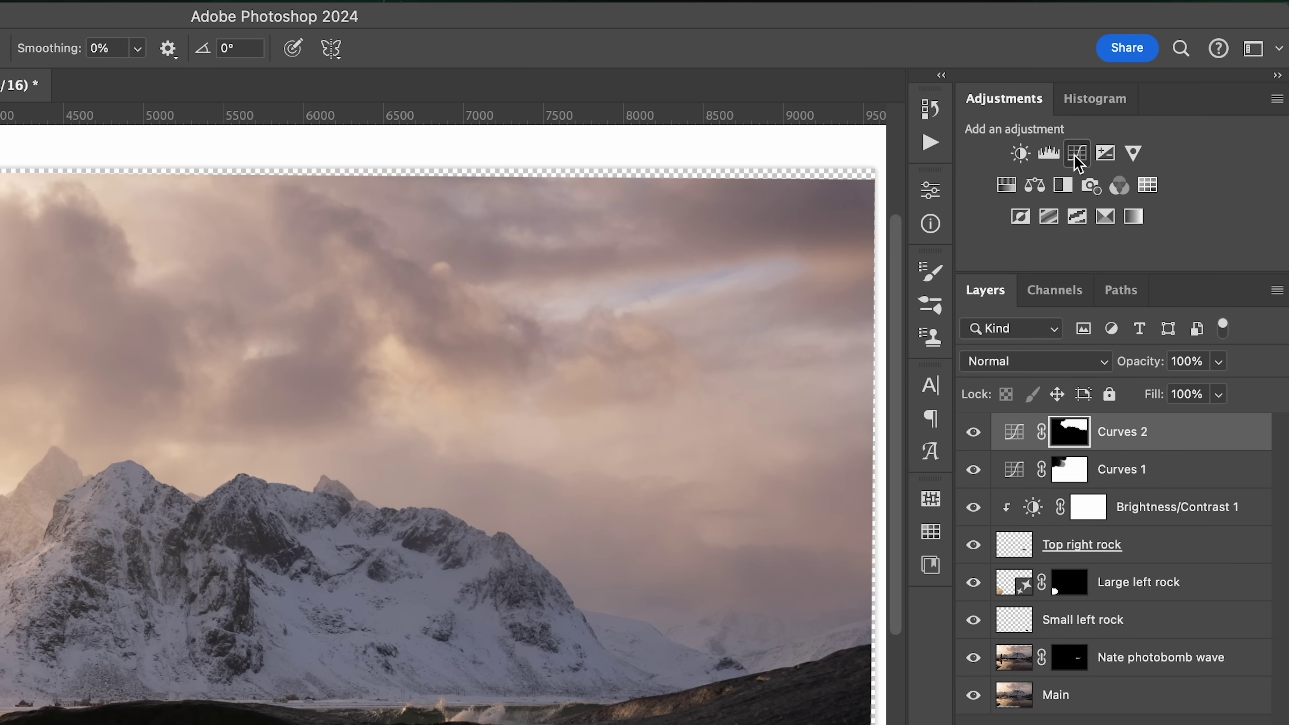
# - Add a third Curves adjustment and darken the midtones by mapping input 136 to output 121
pyautogui.click(1117, 111)
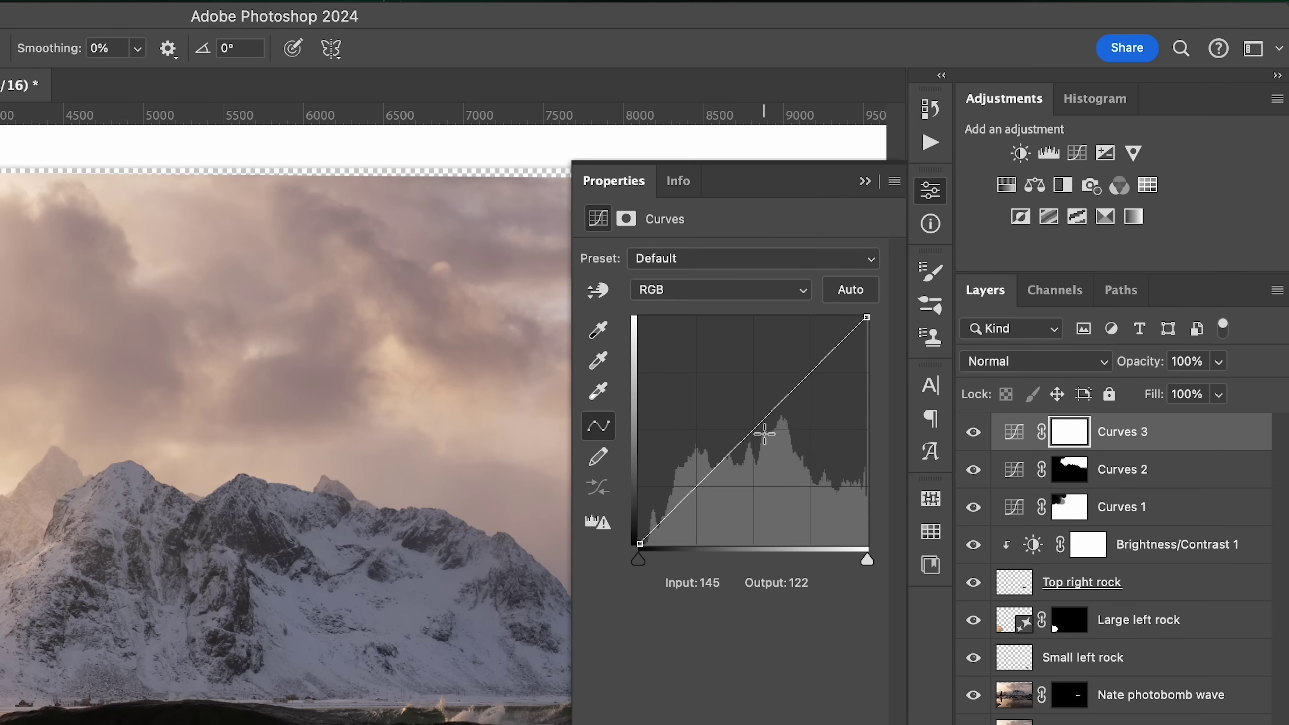
pyautogui.moveTo(755, 427); pyautogui.dragTo(761, 435)
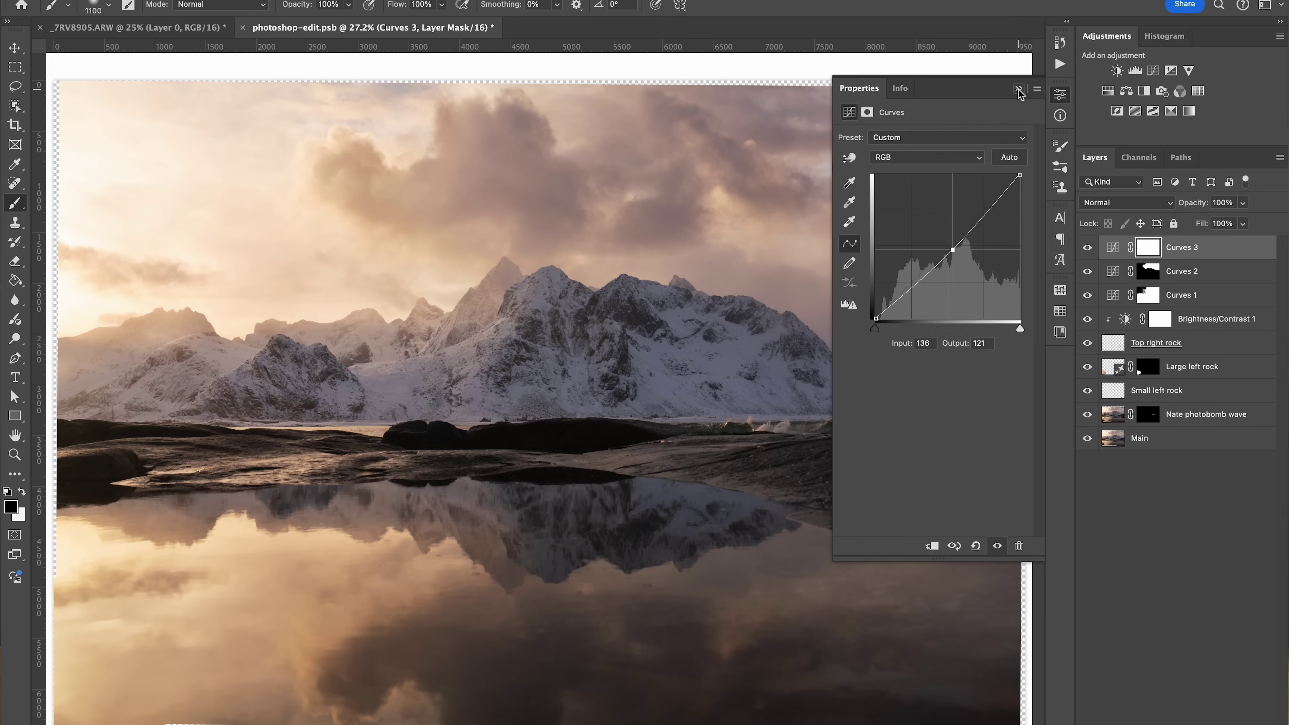
pyautogui.click(865, 180)
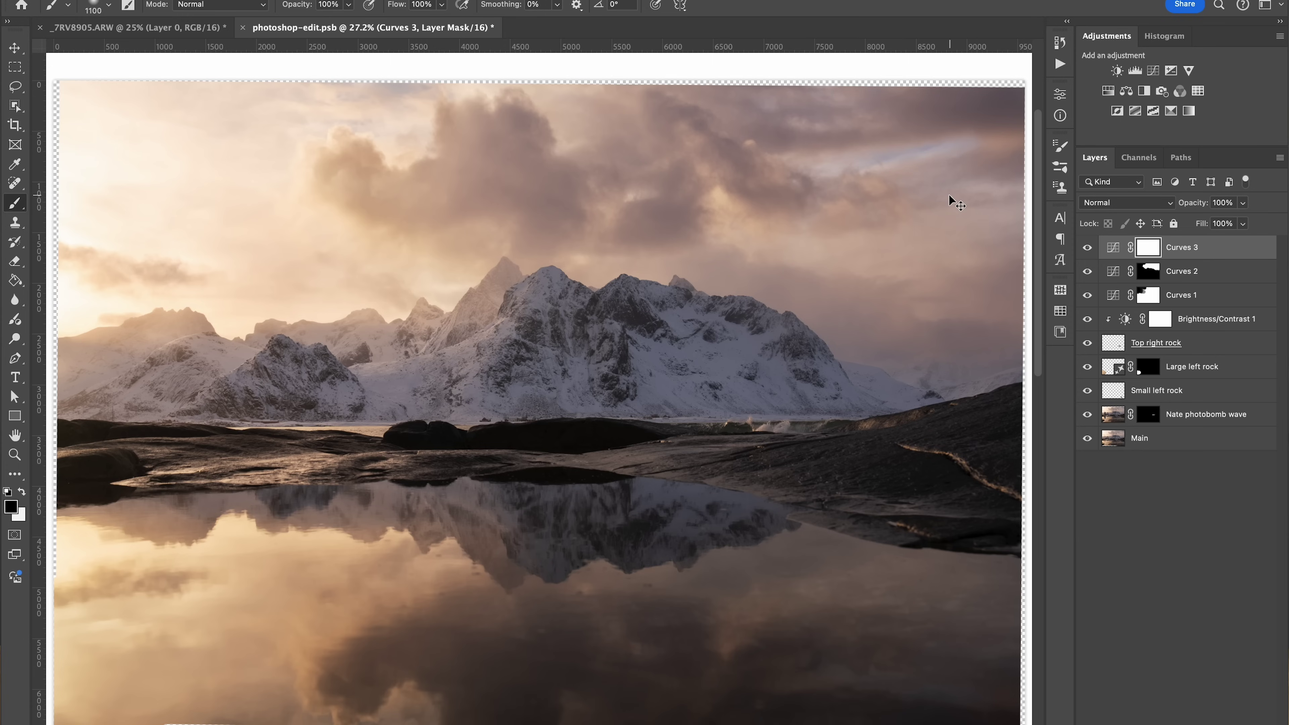
# - Invert the third Curves mask to black and let pen pressure control the brush opacity
pyautogui.press('super+i')
pyautogui.moveTo(620, 220)
pyautogui.mouseDown()
pyautogui.moveTo(538, 172)
pyautogui.moveTo(541, 187)
pyautogui.moveTo(503, 182)
pyautogui.mouseUp()
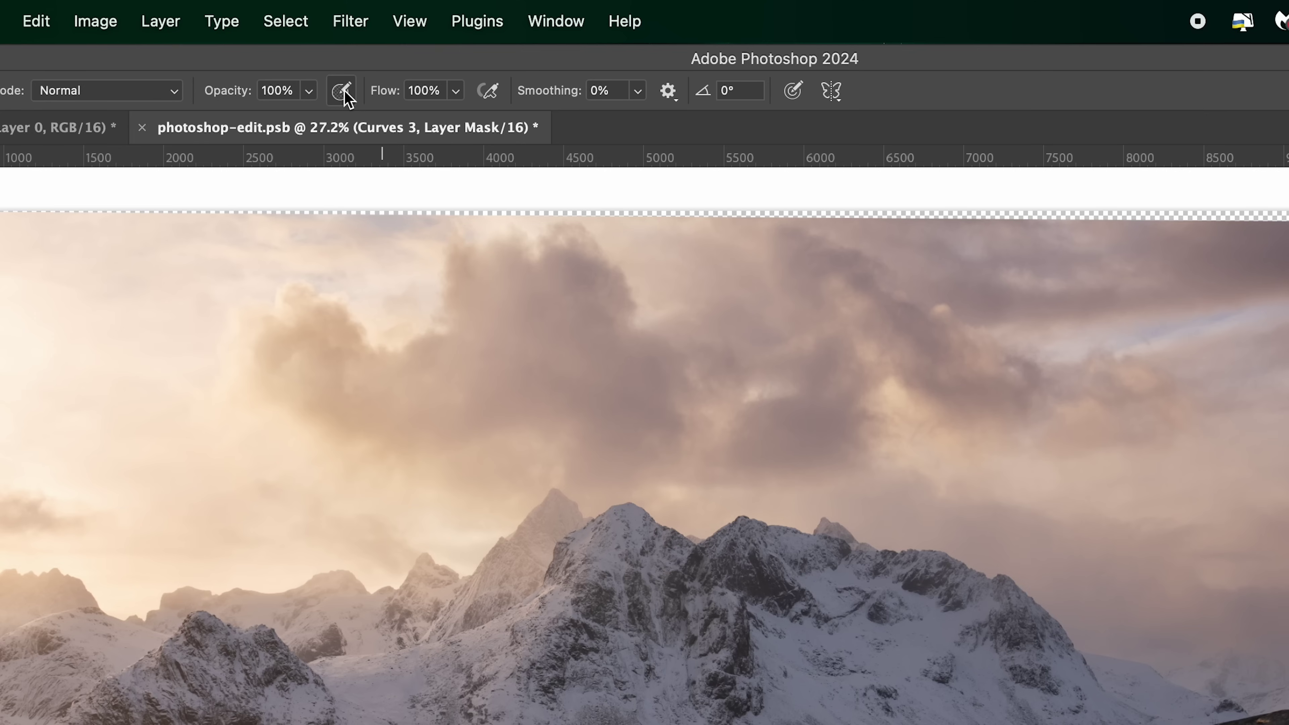
pyautogui.click(342, 93)
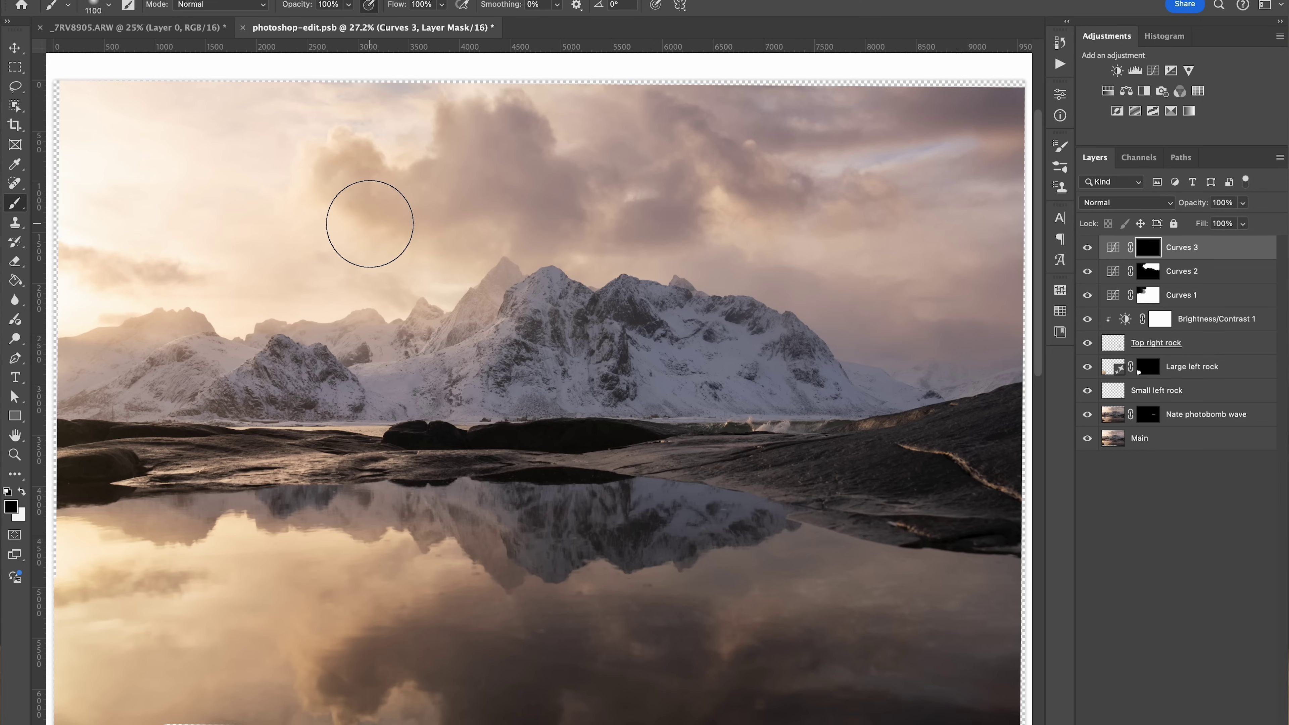
# - Try light and heavy pressure strokes over the clouds with the mask overlay shown, and undo them
pyautogui.press('\\')
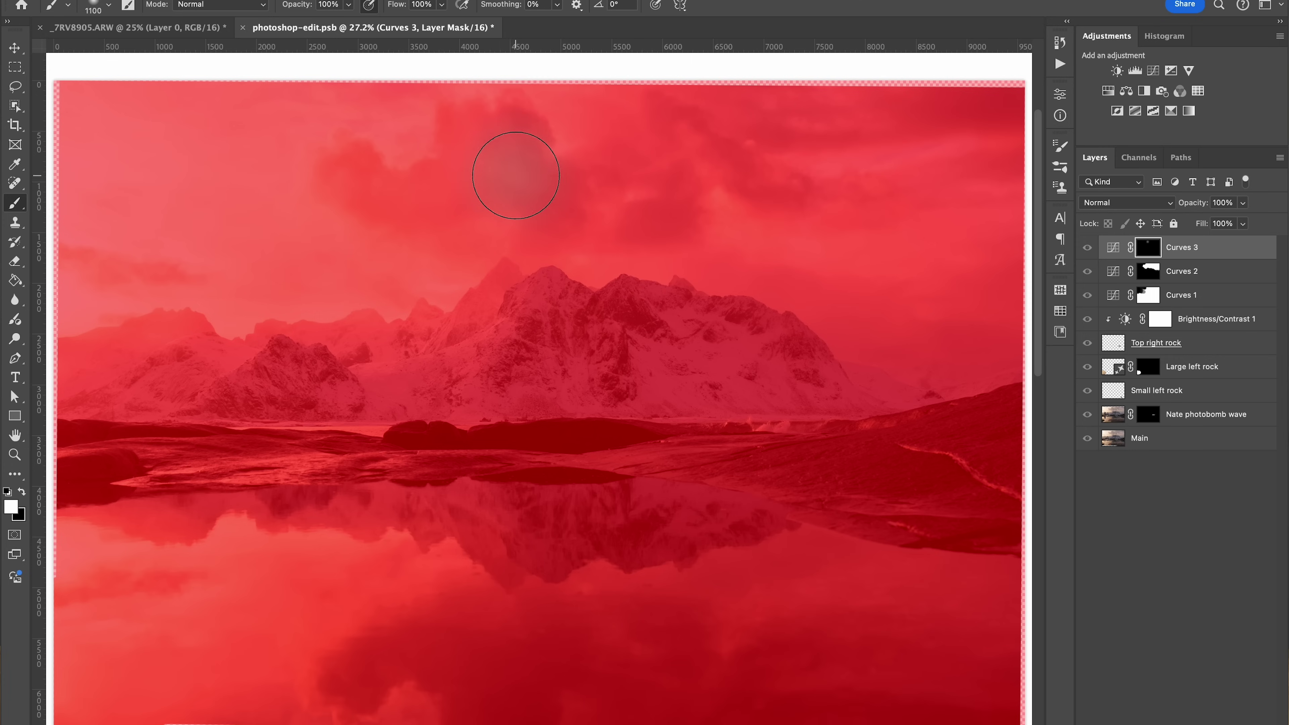
pyautogui.moveTo(515, 176); pyautogui.dragTo(514, 182)
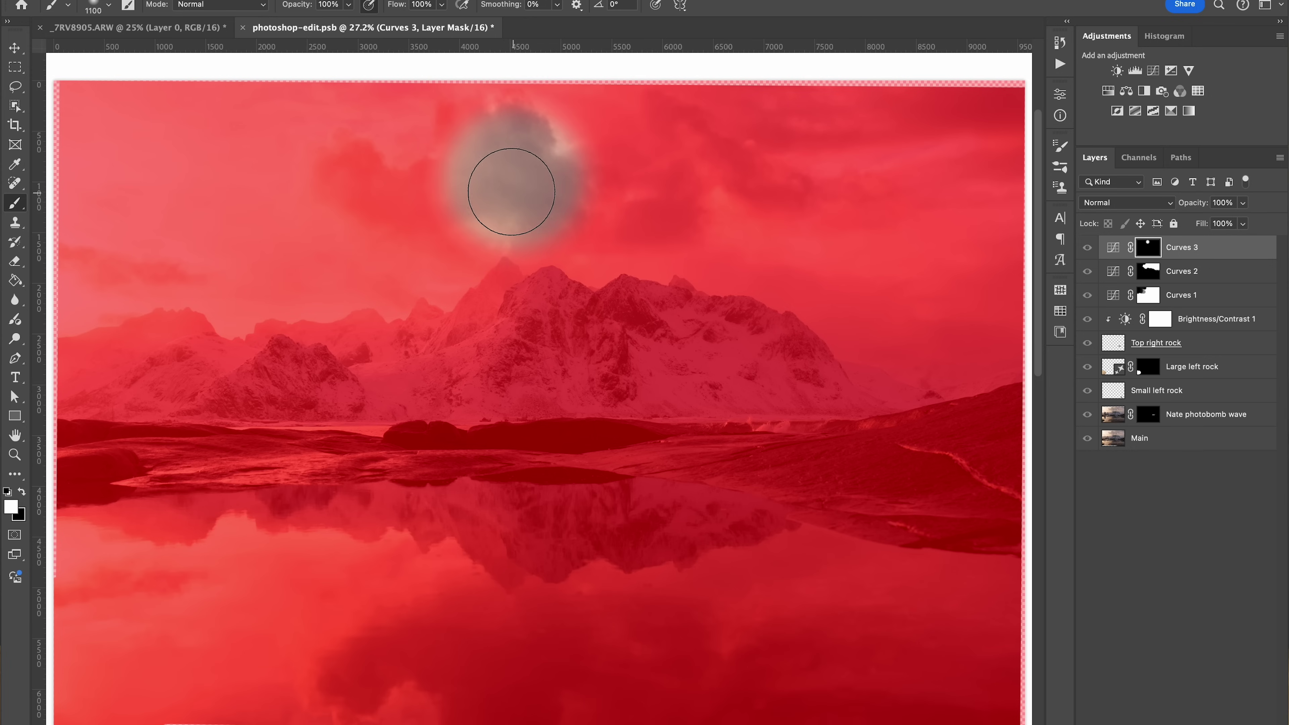
pyautogui.press('super+z')
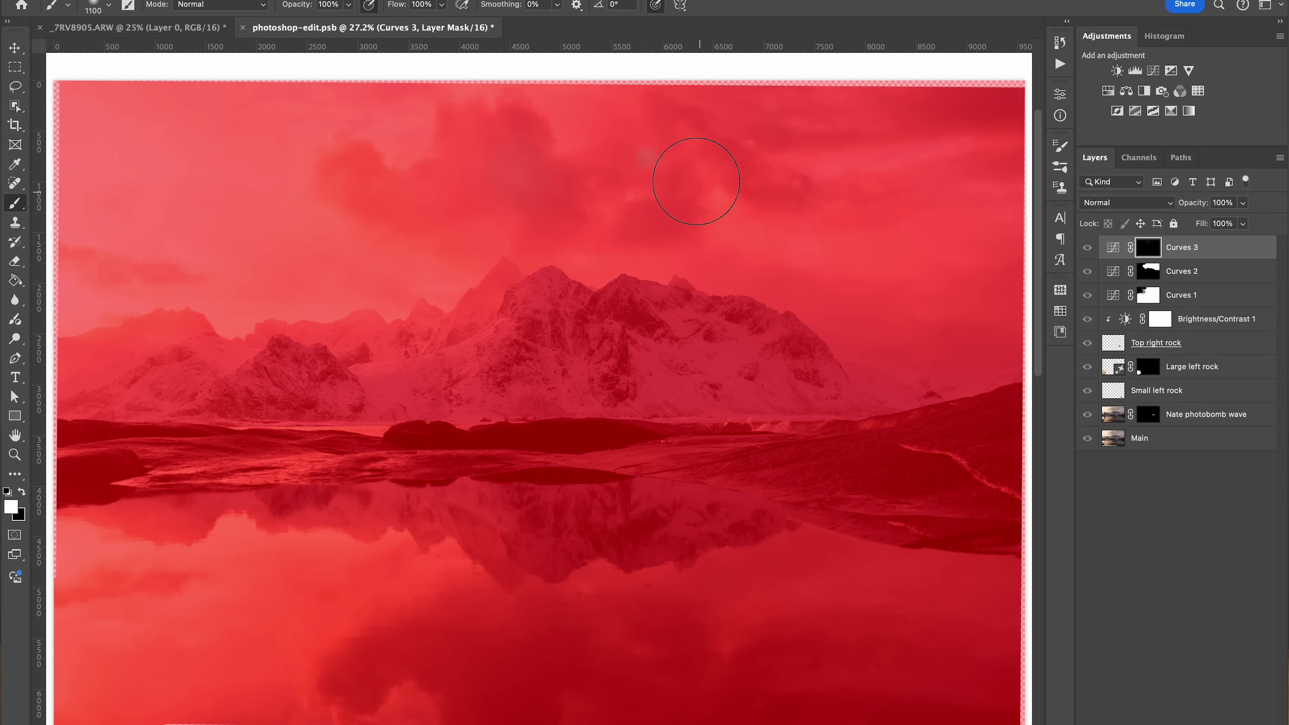
pyautogui.click(646, 162)
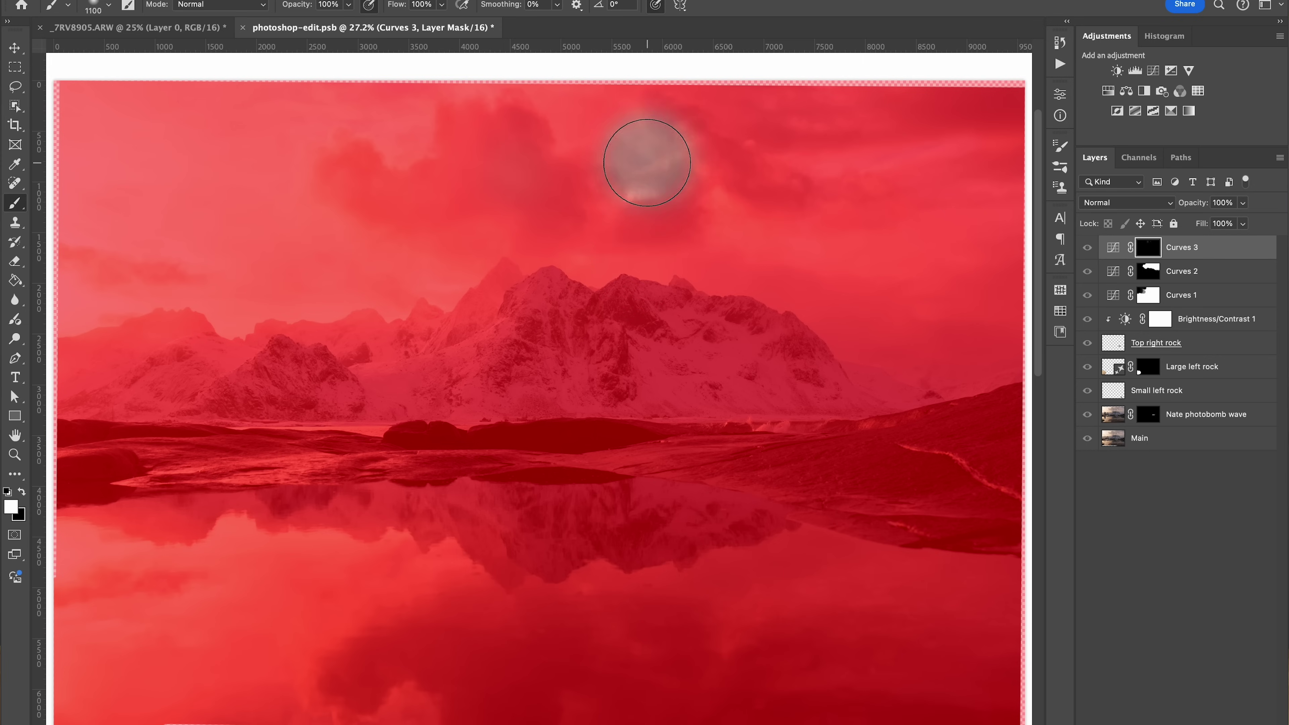
pyautogui.moveTo(670, 170); pyautogui.dragTo(638, 167)
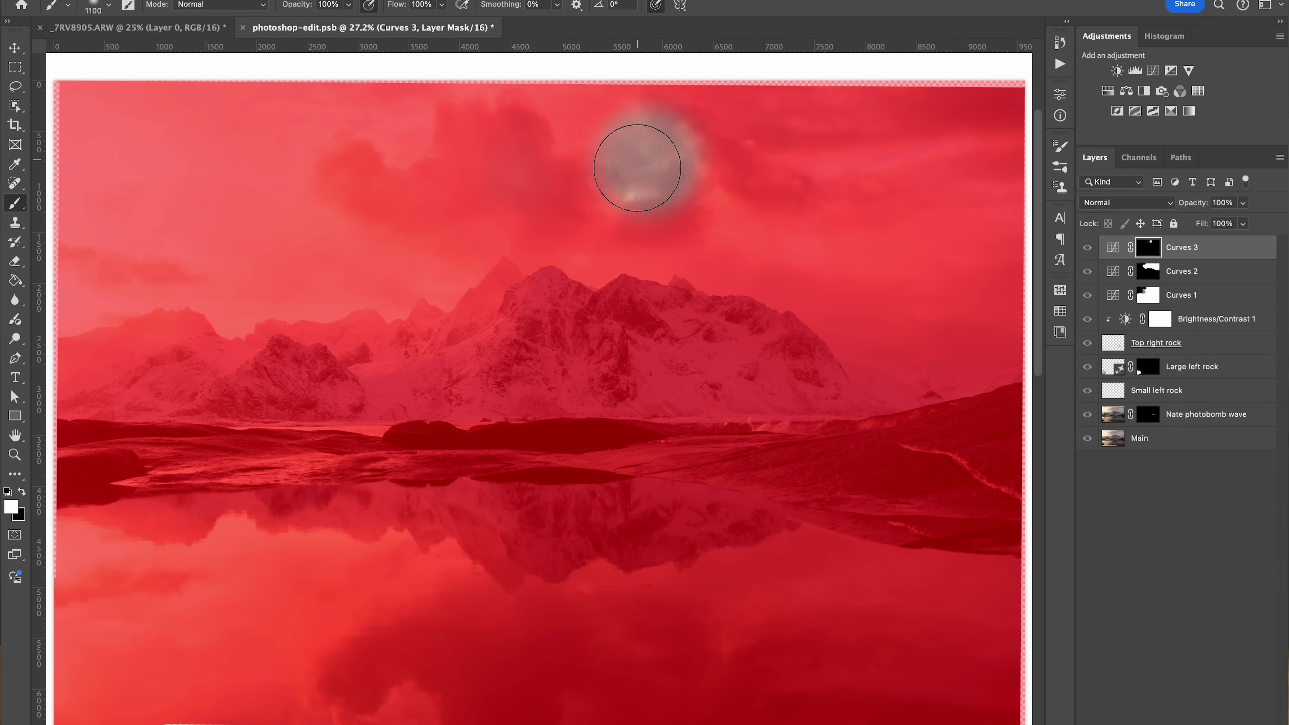
pyautogui.hotkey('ctrl', 'z')
pyautogui.hotkey('ctrl', 'z')
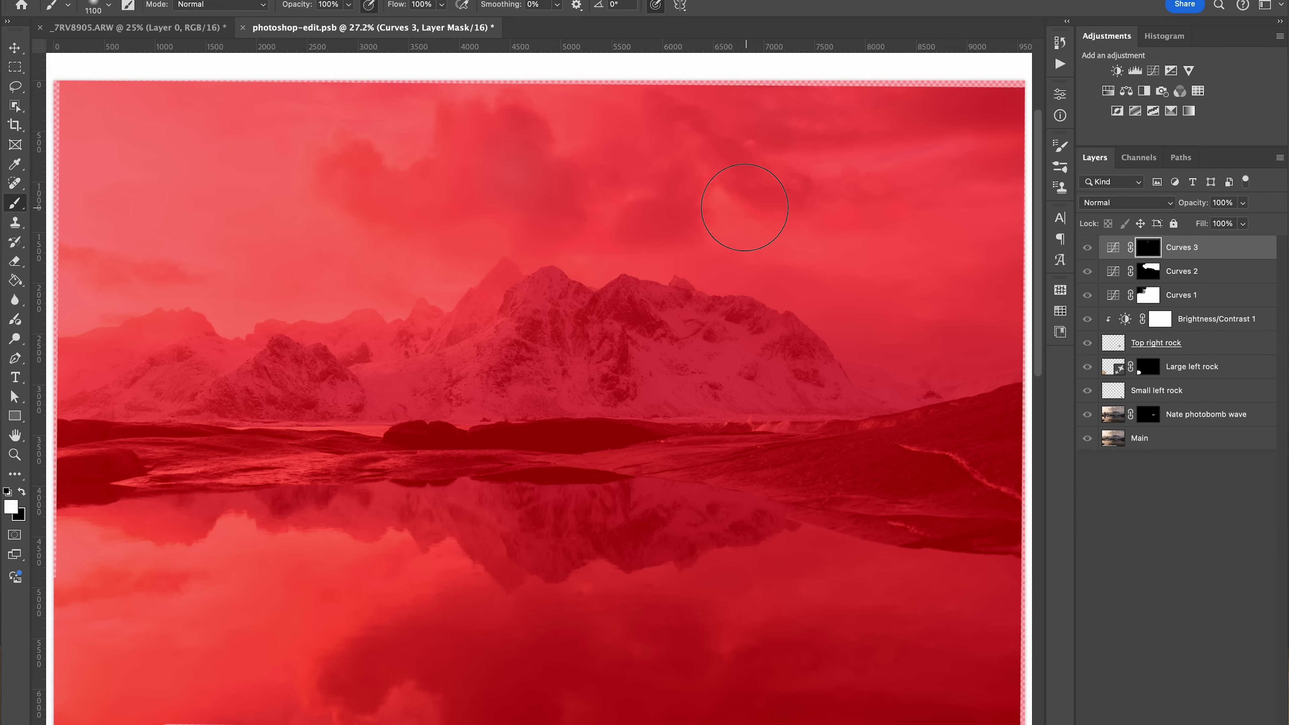
pyautogui.press('x')
pyautogui.press('\\')
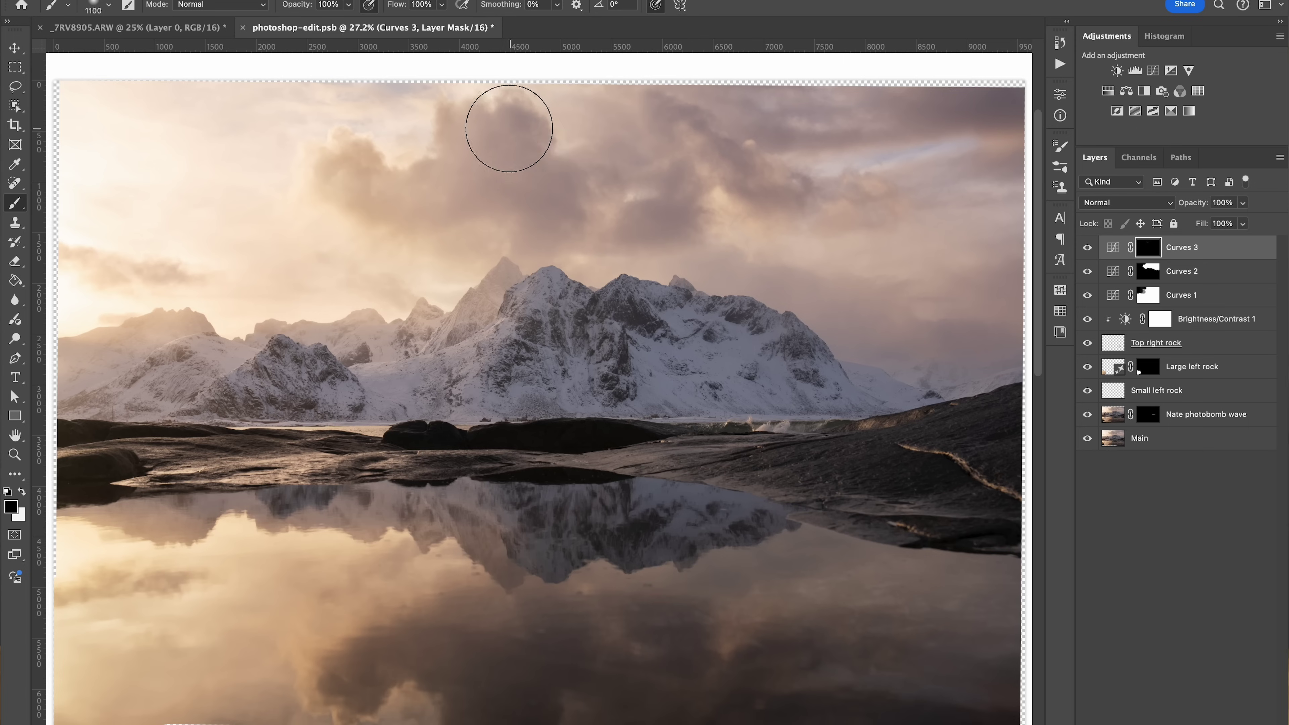
# - Paint white over the dark clouds on the third Curves mask, and compare the image with that adjustment hidden and shown
pyautogui.press('x')
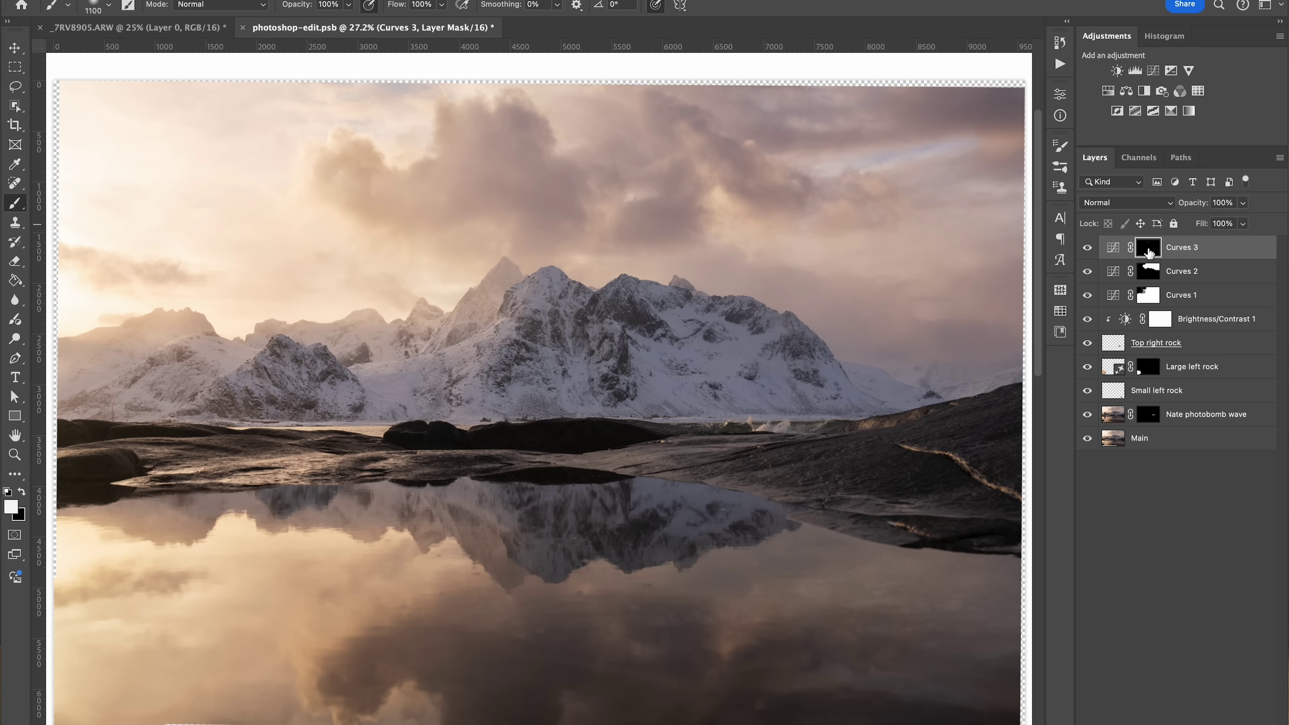
pyautogui.moveTo(503, 149)
pyautogui.mouseDown()
pyautogui.moveTo(470, 147)
pyautogui.moveTo(534, 156)
pyautogui.moveTo(518, 115)
pyautogui.moveTo(479, 120)
pyautogui.mouseUp()
pyautogui.moveTo(555, 191)
pyautogui.mouseDown()
pyautogui.moveTo(536, 163)
pyautogui.moveTo(552, 216)
pyautogui.moveTo(532, 238)
pyautogui.moveTo(531, 198)
pyautogui.moveTo(510, 175)
pyautogui.moveTo(470, 169)
pyautogui.moveTo(498, 172)
pyautogui.moveTo(493, 123)
pyautogui.moveTo(477, 166)
pyautogui.moveTo(437, 191)
pyautogui.moveTo(409, 185)
pyautogui.moveTo(484, 178)
pyautogui.moveTo(481, 131)
pyautogui.moveTo(526, 145)
pyautogui.moveTo(550, 181)
pyautogui.moveTo(540, 234)
pyautogui.moveTo(608, 186)
pyautogui.moveTo(599, 165)
pyautogui.moveTo(633, 178)
pyautogui.moveTo(692, 131)
pyautogui.moveTo(680, 114)
pyautogui.moveTo(757, 188)
pyautogui.moveTo(792, 184)
pyautogui.moveTo(667, 204)
pyautogui.moveTo(681, 209)
pyautogui.moveTo(649, 226)
pyautogui.moveTo(681, 227)
pyautogui.moveTo(607, 235)
pyautogui.moveTo(642, 234)
pyautogui.moveTo(692, 190)
pyautogui.moveTo(575, 84)
pyautogui.moveTo(617, 110)
pyautogui.moveTo(765, 127)
pyautogui.moveTo(698, 85)
pyautogui.moveTo(529, 119)
pyautogui.moveTo(515, 203)
pyautogui.moveTo(517, 188)
pyautogui.moveTo(469, 169)
pyautogui.moveTo(428, 188)
pyautogui.moveTo(755, 146)
pyautogui.moveTo(753, 246)
pyautogui.moveTo(600, 208)
pyautogui.moveTo(510, 205)
pyautogui.moveTo(482, 242)
pyautogui.moveTo(581, 209)
pyautogui.moveTo(641, 144)
pyautogui.moveTo(617, 117)
pyautogui.moveTo(650, 96)
pyautogui.moveTo(757, 117)
pyautogui.moveTo(742, 104)
pyautogui.moveTo(790, 132)
pyautogui.moveTo(1027, 111)
pyautogui.moveTo(877, 106)
pyautogui.moveTo(977, 109)
pyautogui.moveTo(780, 78)
pyautogui.moveTo(763, 109)
pyautogui.moveTo(961, 150)
pyautogui.moveTo(846, 187)
pyautogui.moveTo(826, 178)
pyautogui.moveTo(673, 239)
pyautogui.moveTo(686, 241)
pyautogui.moveTo(564, 230)
pyautogui.moveTo(613, 172)
pyautogui.moveTo(619, 92)
pyautogui.moveTo(415, 178)
pyautogui.moveTo(538, 211)
pyautogui.mouseUp()
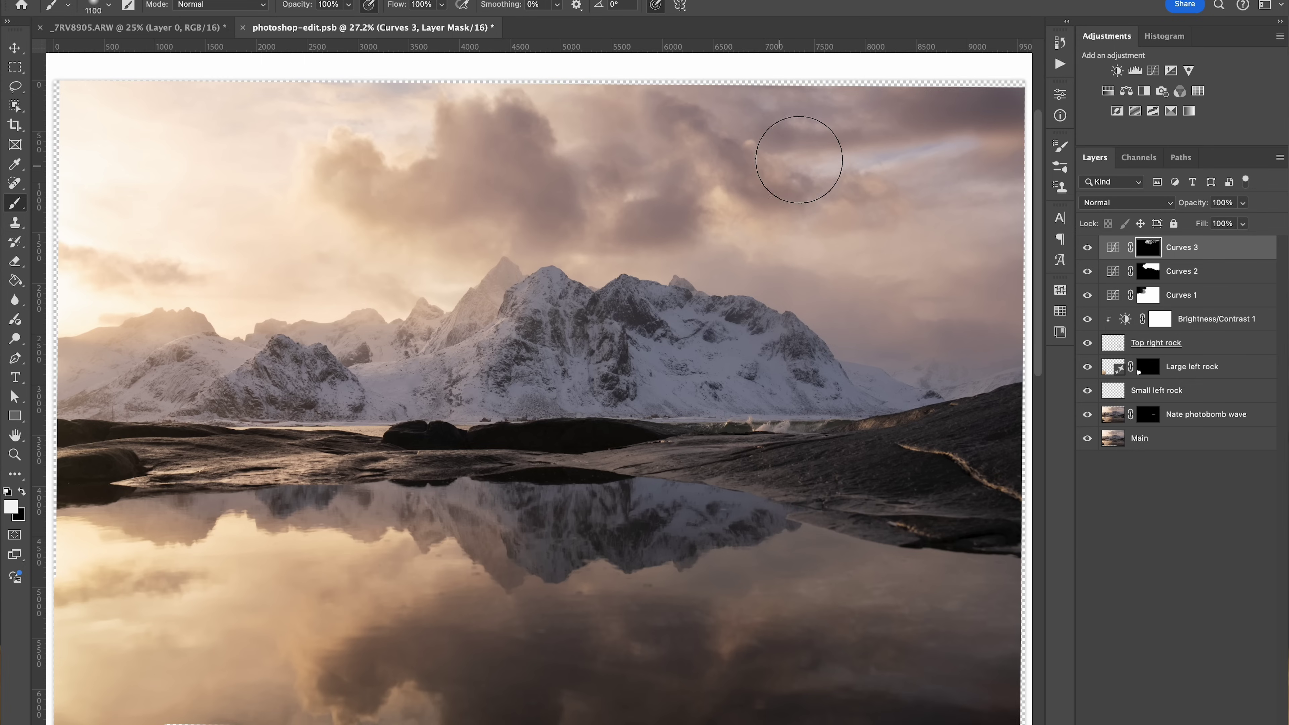
pyautogui.click(1089, 249)
pyautogui.click(1089, 251)
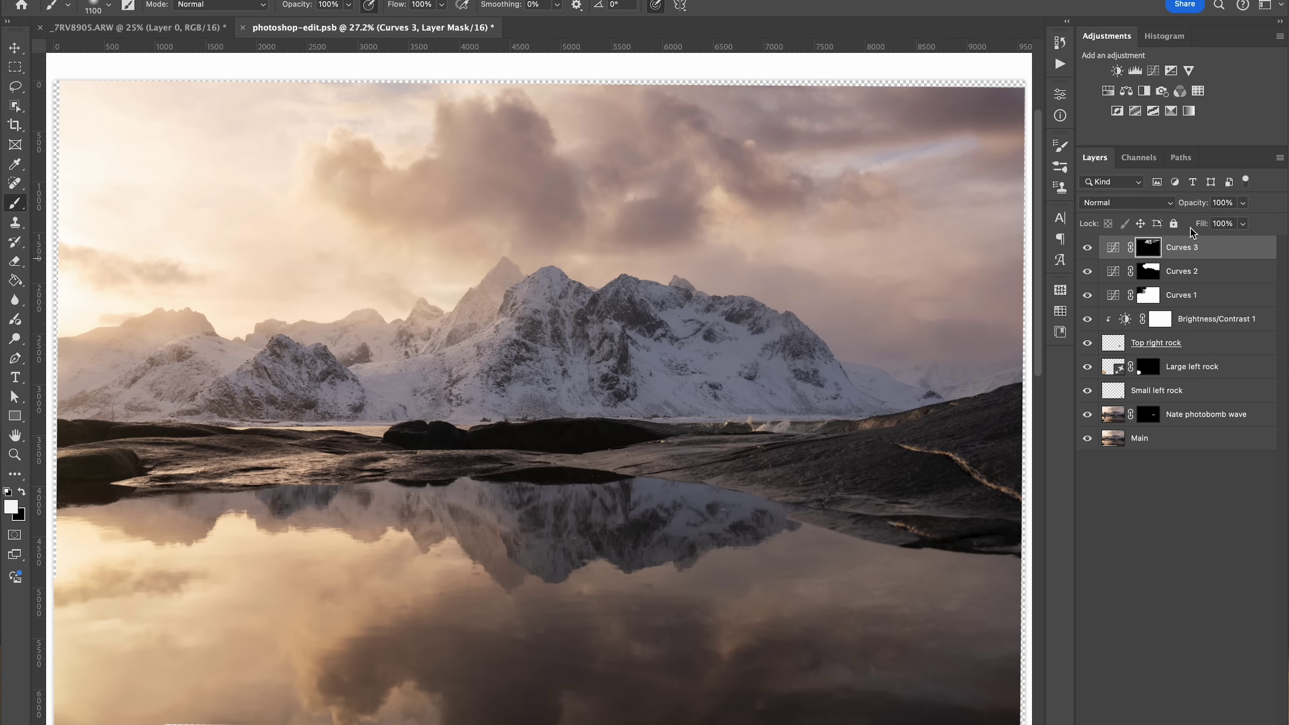
# - Set the midtone point of the third Curves adjustment to input 136 and output 125
pyautogui.doubleClick(1114, 251)
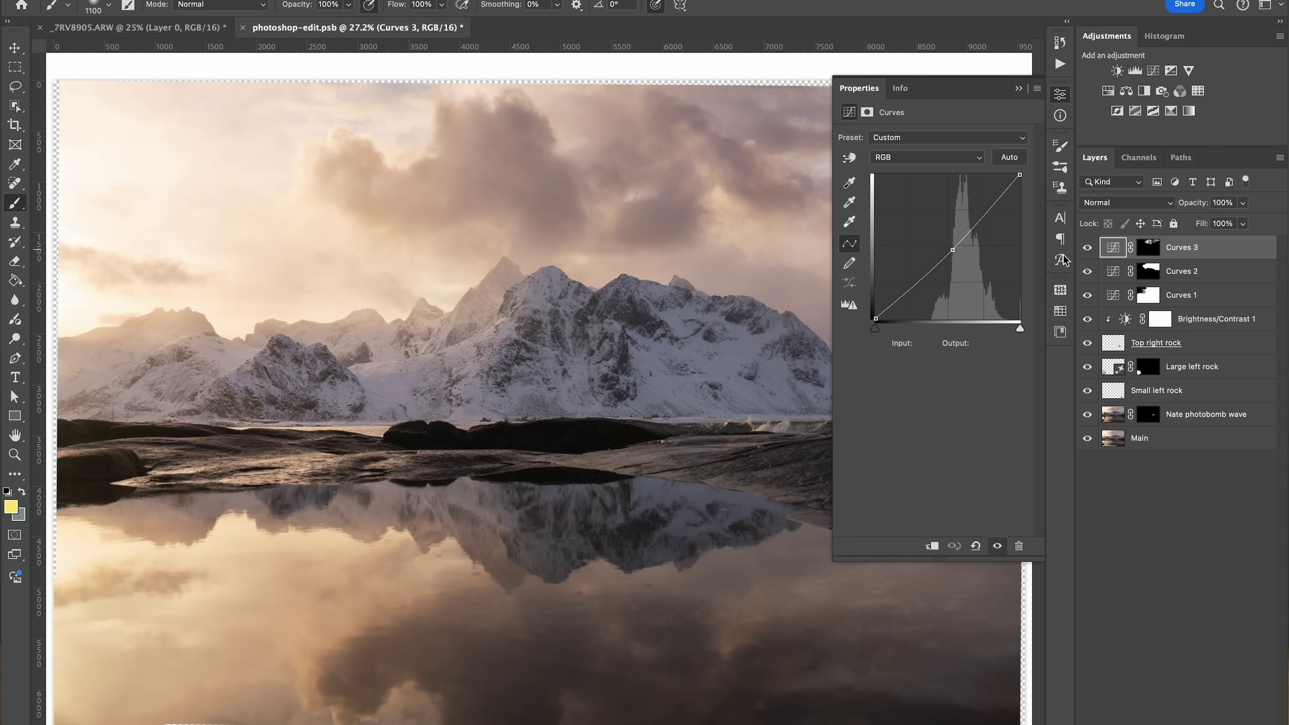
pyautogui.click(953, 250)
pyautogui.moveTo(953, 249); pyautogui.dragTo(953, 248)
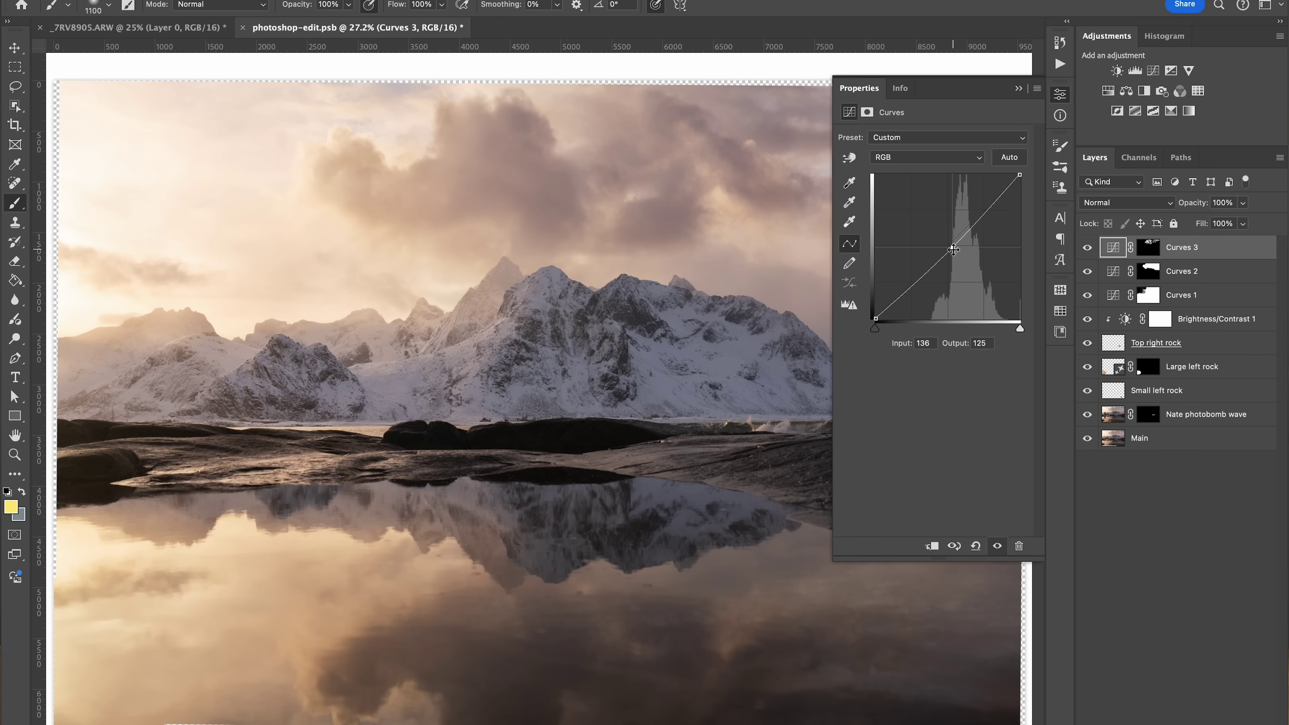
pyautogui.click(1018, 89)
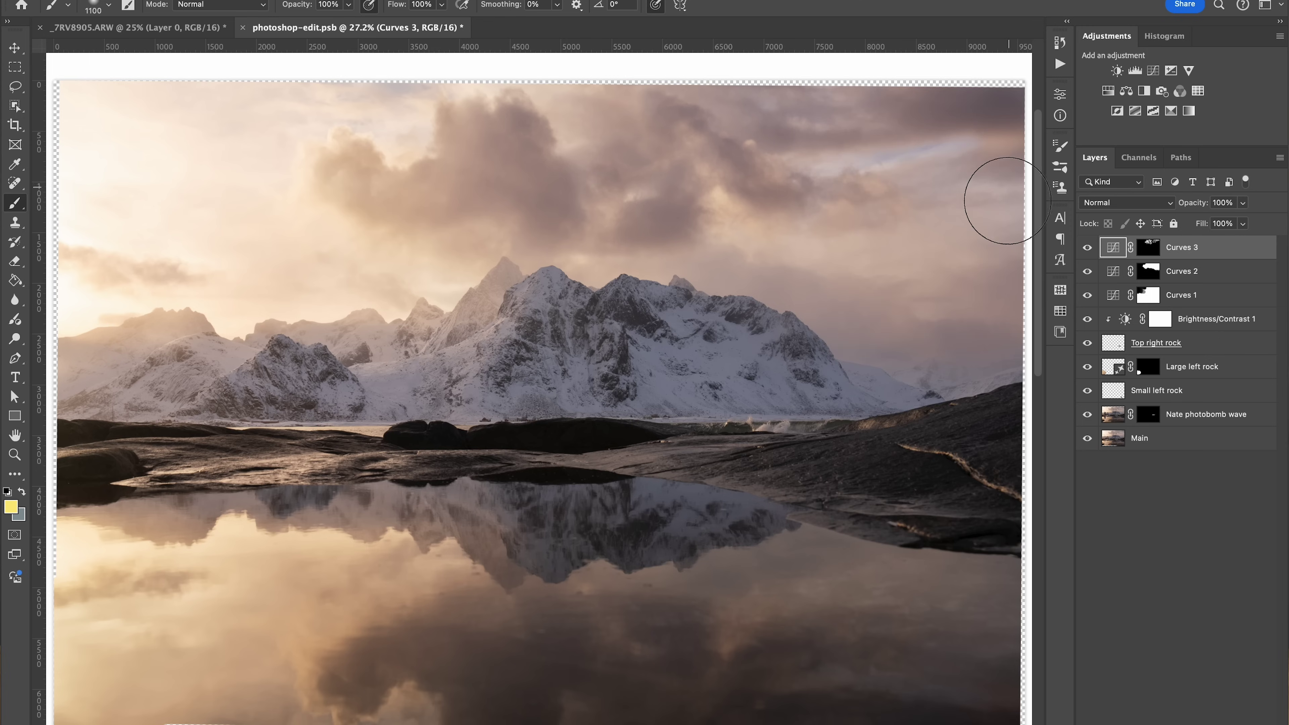
# - Reduce the third Curves adjustment's opacity to 80% and check its effect by toggling its visibility
pyautogui.click(1151, 250)
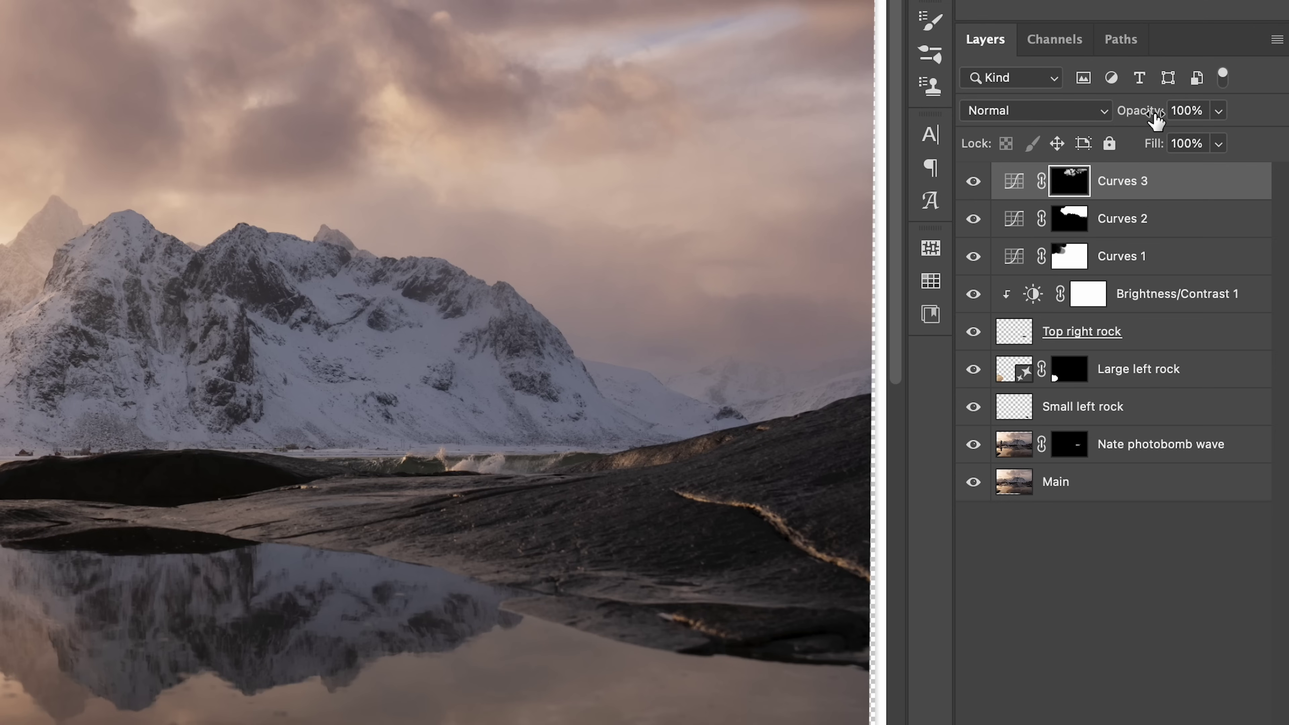
pyautogui.moveTo(1152, 116); pyautogui.dragTo(1131, 116)
pyautogui.click(974, 182)
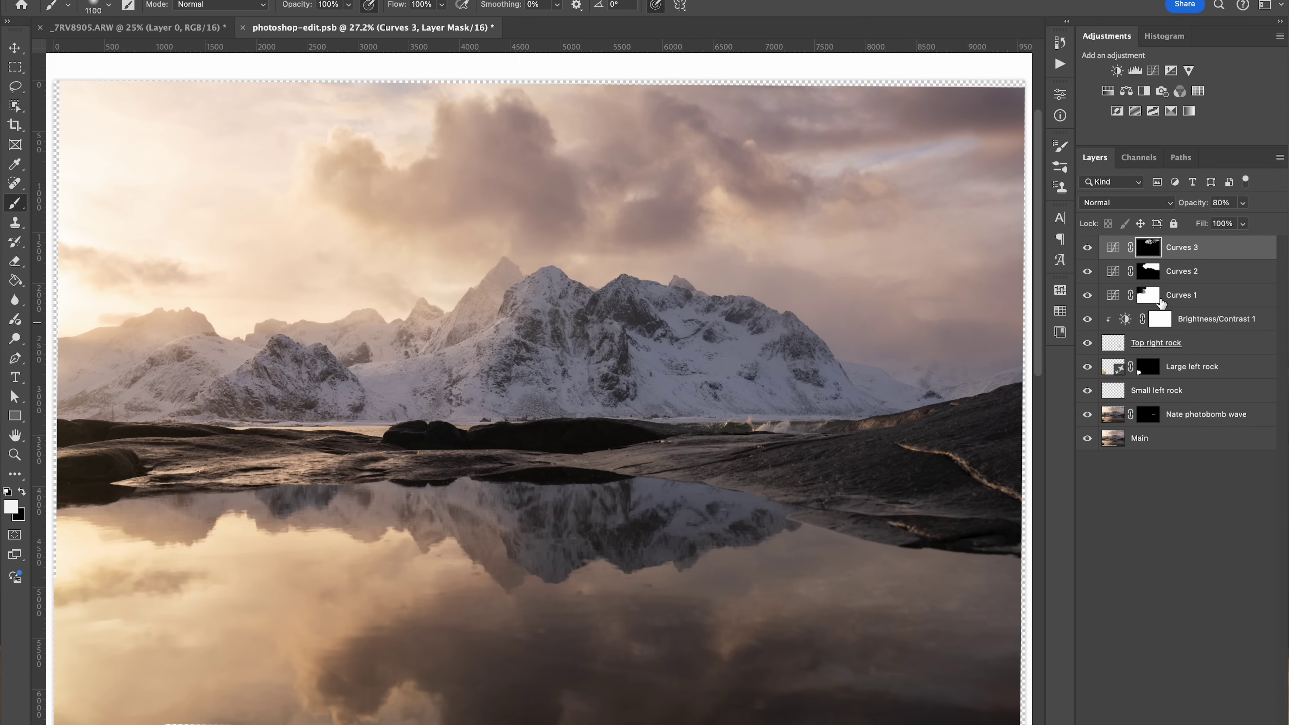
# - Add a fourth Curves adjustment and brighten the midtones by mapping input 117 to output 146
pyautogui.click(1156, 75)
pyautogui.click(1018, 88)
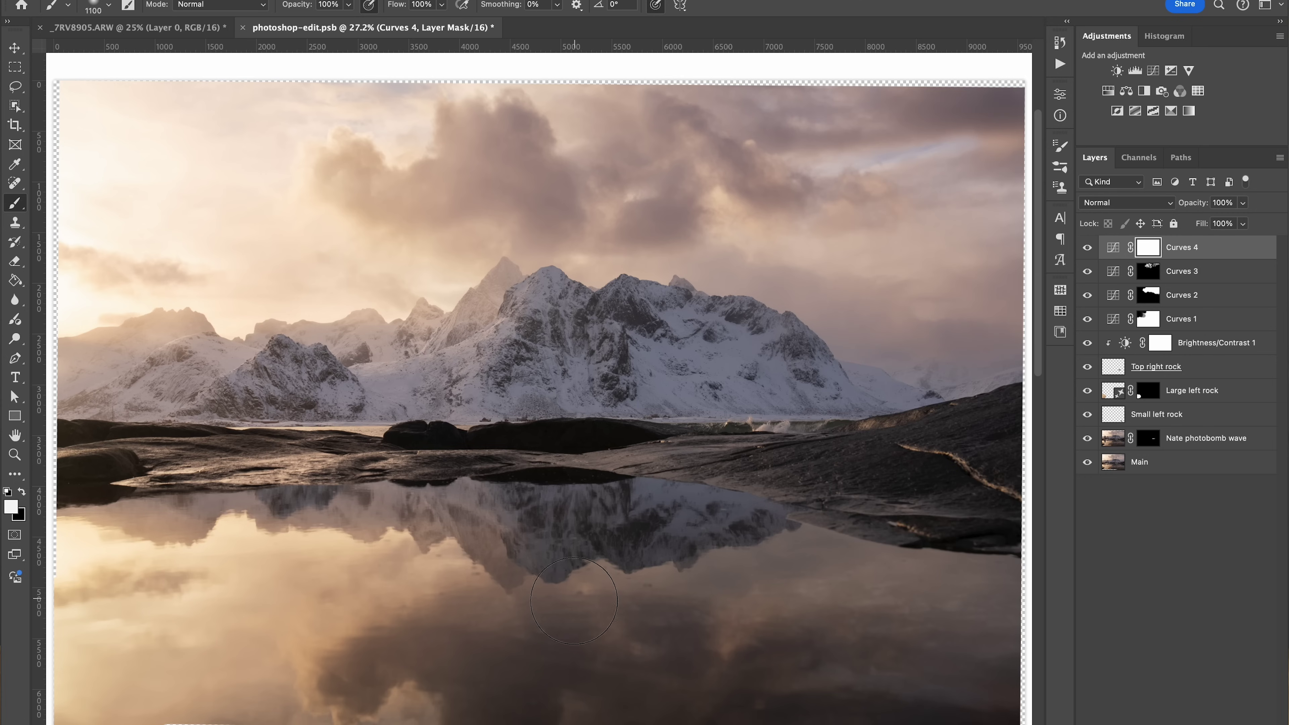
pyautogui.hotkey('ctrl', '-')
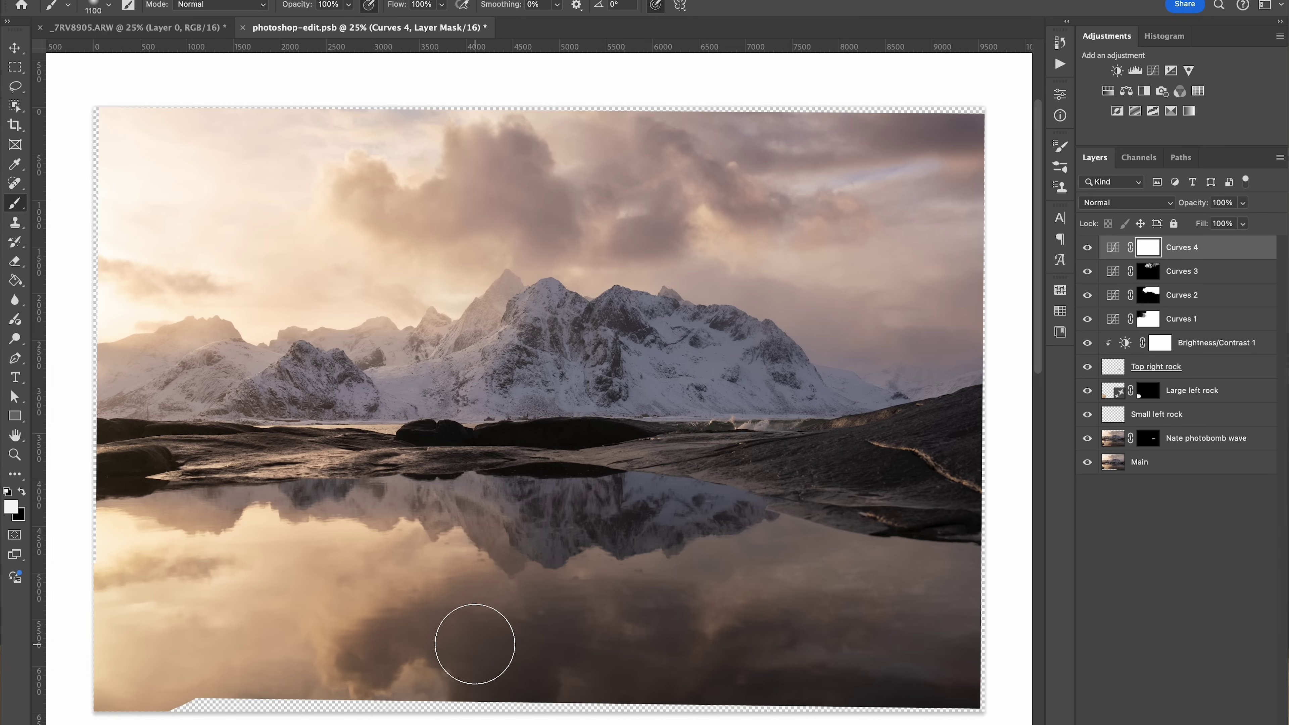
pyautogui.doubleClick(1113, 249)
pyautogui.moveTo(948, 246); pyautogui.dragTo(941, 235)
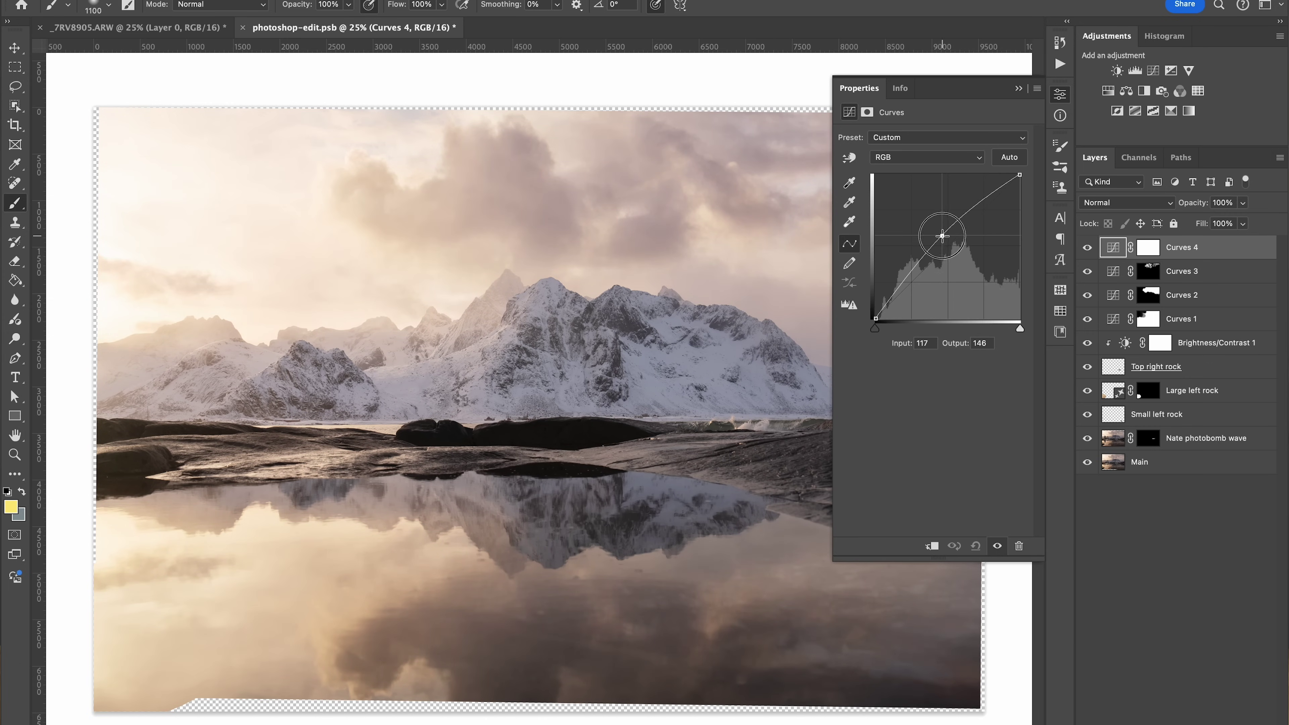
pyautogui.click(1020, 90)
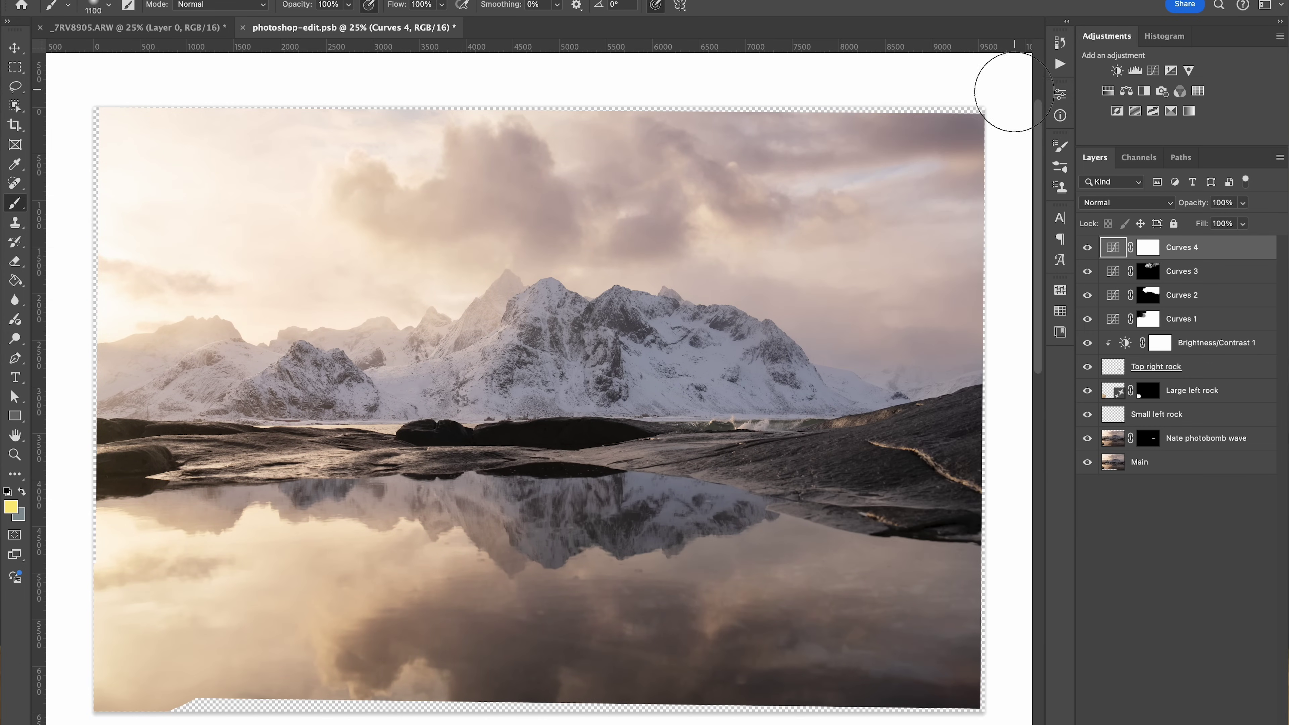
# - Invert the fourth Curves mask to black and paint white over the sky reflection in the water with a 1400 px brush
pyautogui.click(1150, 248)
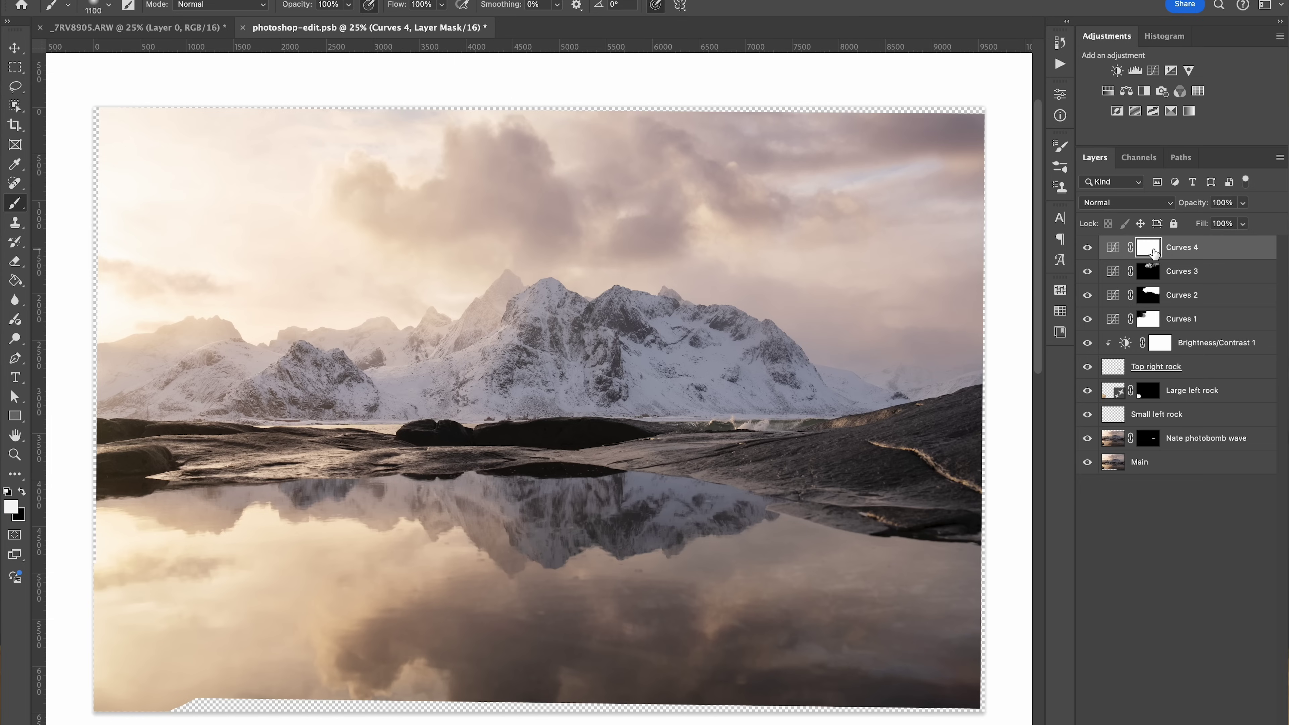
pyautogui.press('super+i')
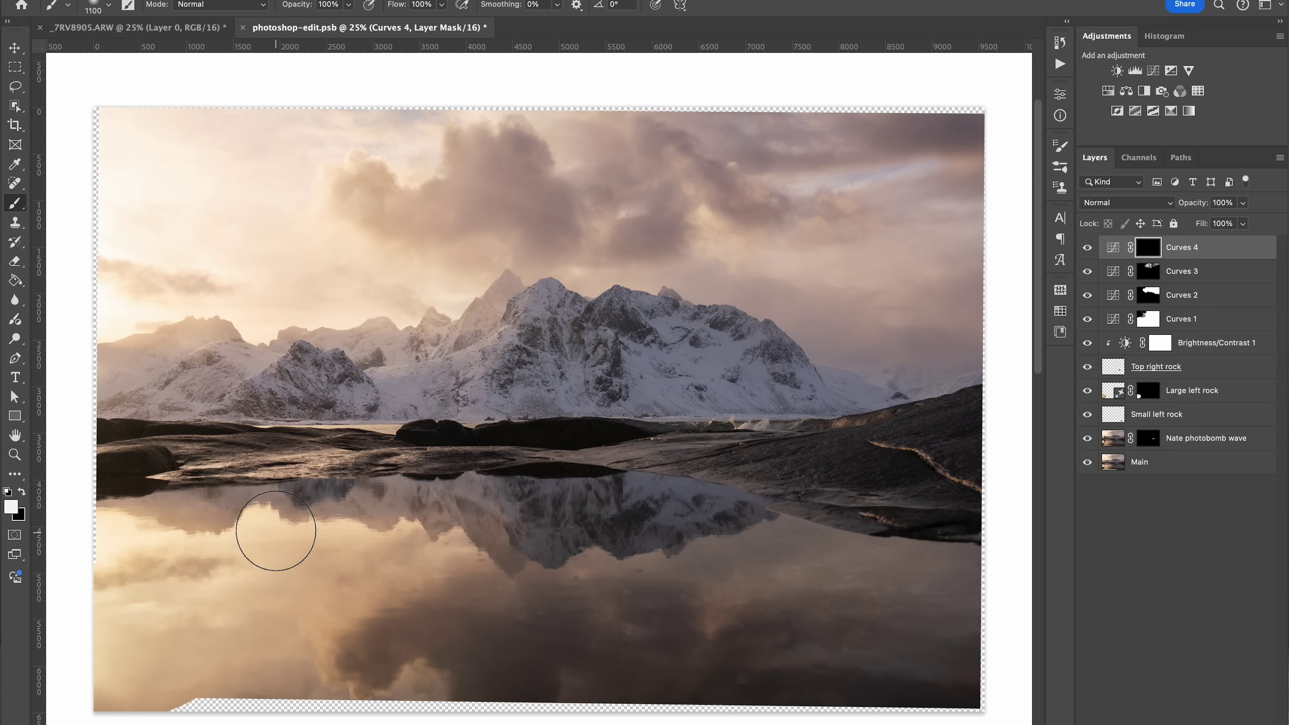
pyautogui.press(']')
pyautogui.press(']')
pyautogui.press(']')
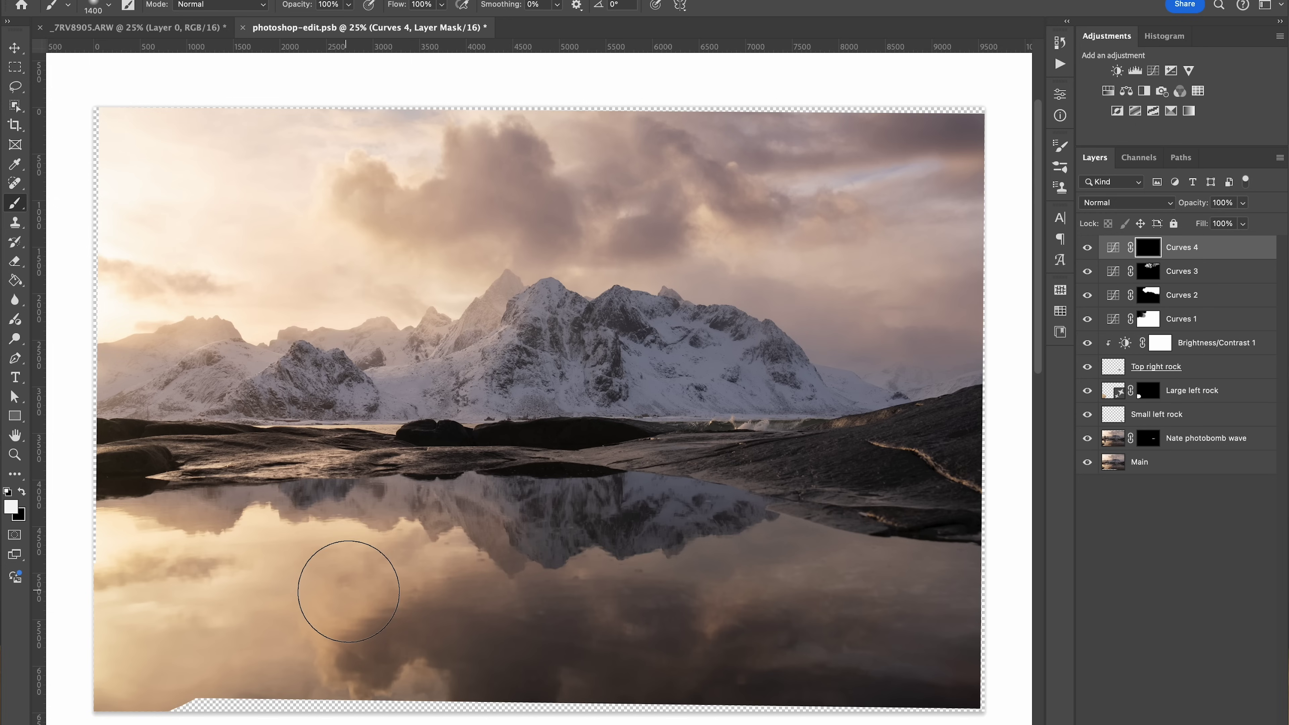
pyautogui.moveTo(354, 640)
pyautogui.mouseDown()
pyautogui.moveTo(301, 690)
pyautogui.moveTo(211, 675)
pyautogui.moveTo(146, 715)
pyautogui.moveTo(148, 646)
pyautogui.moveTo(90, 604)
pyautogui.moveTo(220, 637)
pyautogui.moveTo(254, 590)
pyautogui.moveTo(352, 639)
pyautogui.moveTo(411, 617)
pyautogui.moveTo(454, 631)
pyautogui.moveTo(532, 704)
pyautogui.moveTo(567, 667)
pyautogui.moveTo(613, 656)
pyautogui.moveTo(596, 625)
pyautogui.moveTo(613, 651)
pyautogui.moveTo(712, 653)
pyautogui.moveTo(724, 622)
pyautogui.moveTo(792, 603)
pyautogui.moveTo(876, 647)
pyautogui.moveTo(959, 654)
pyautogui.moveTo(978, 685)
pyautogui.mouseUp()
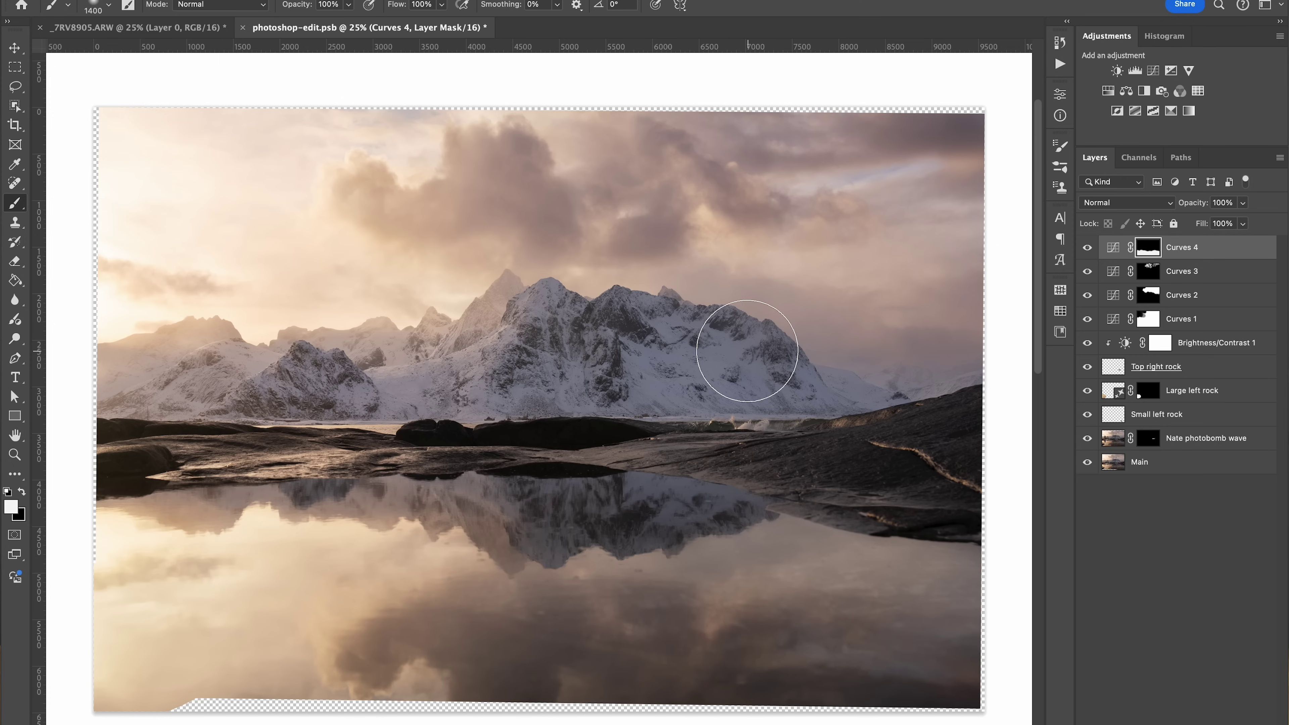
# - With the mask overlay shown, paint black along the mountain reflection and rock edges on the fourth Curves mask using a 600 px brush
pyautogui.press('\\')
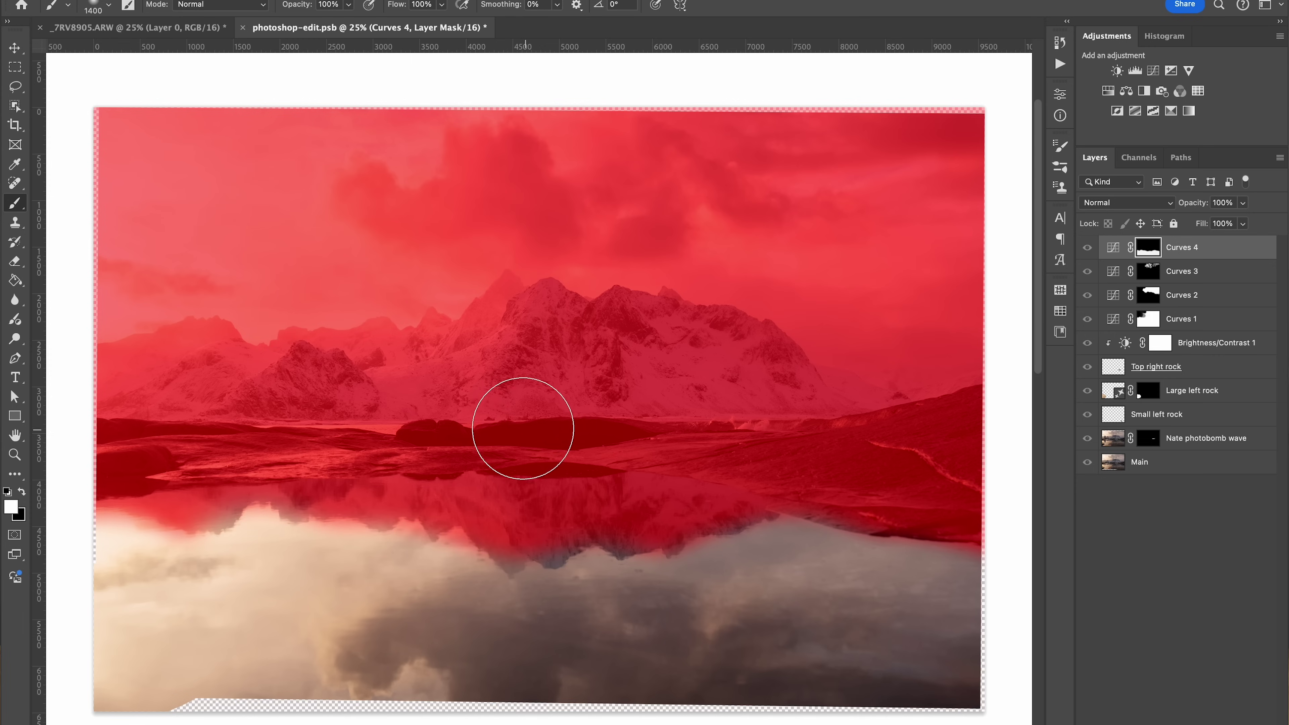
pyautogui.press('[')
pyautogui.press('[')
pyautogui.press('[')
pyautogui.press('[')
pyautogui.press('[')
pyautogui.press('[')
pyautogui.press('[')
pyautogui.press('[')
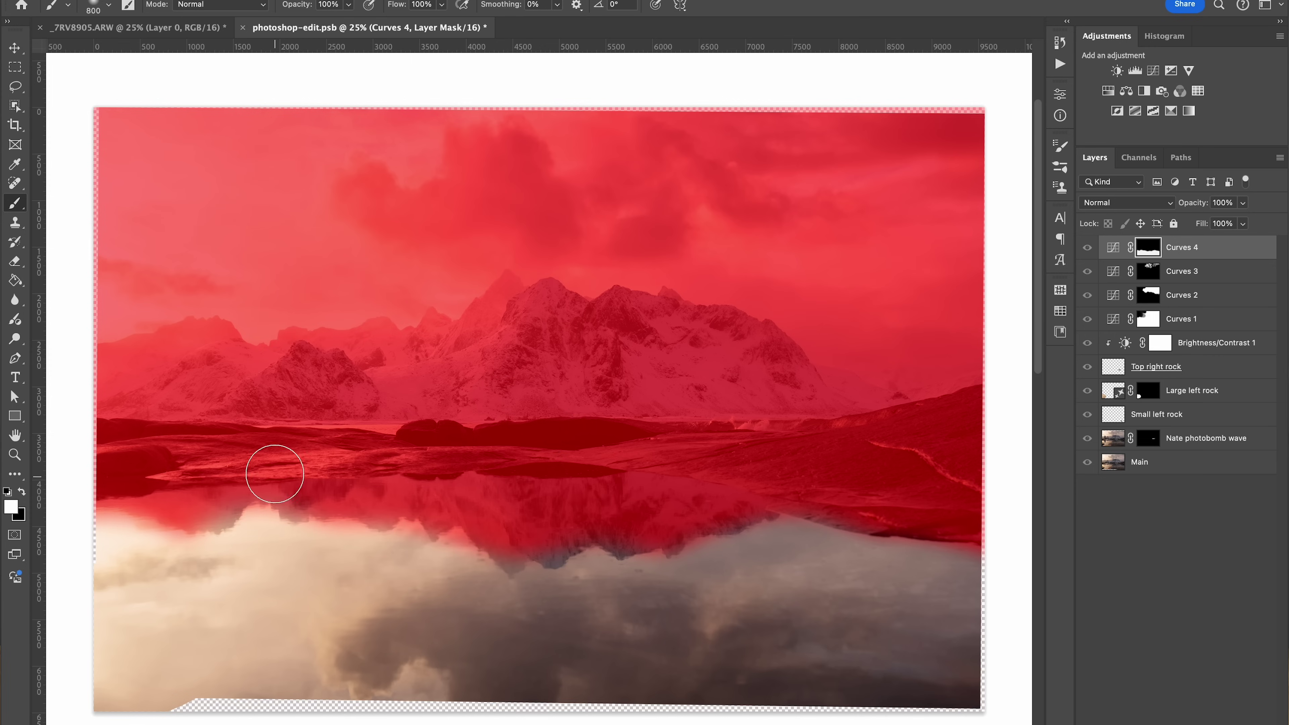
pyautogui.moveTo(215, 504); pyautogui.dragTo(210, 483)
pyautogui.press('x')
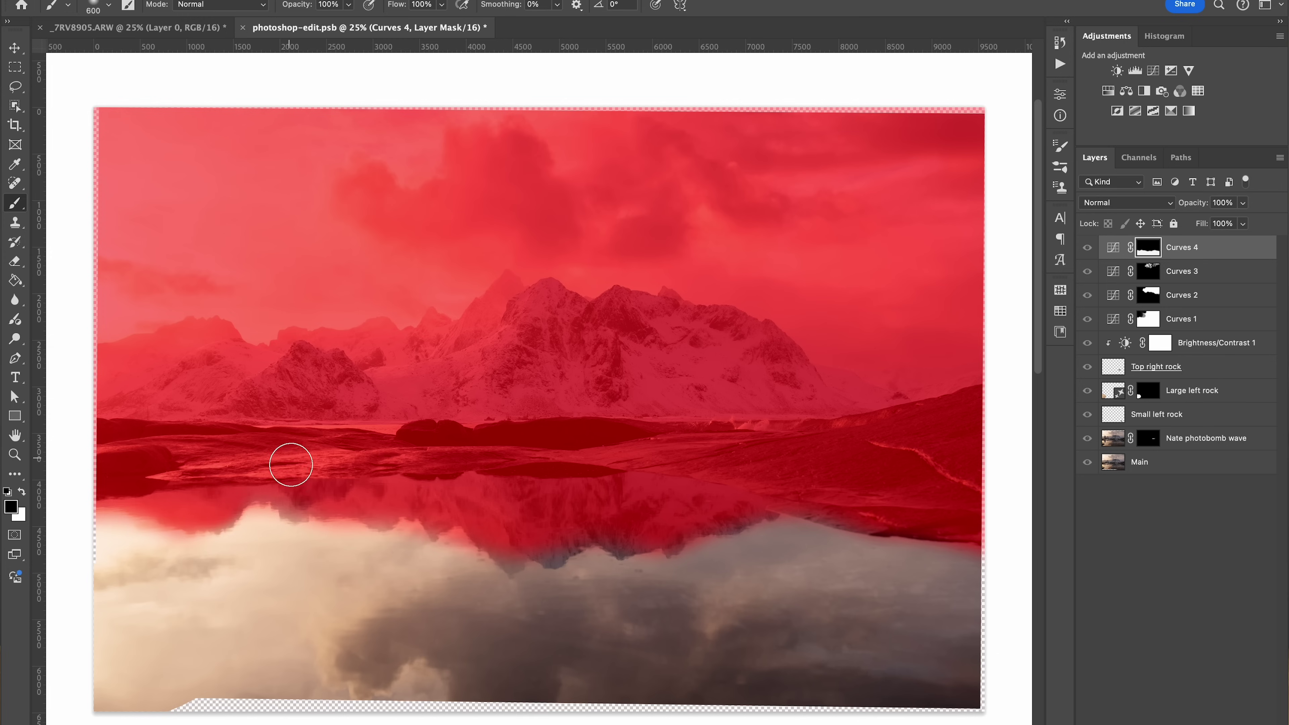
pyautogui.moveTo(512, 535)
pyautogui.mouseDown()
pyautogui.moveTo(555, 509)
pyautogui.moveTo(553, 521)
pyautogui.moveTo(716, 503)
pyautogui.mouseUp()
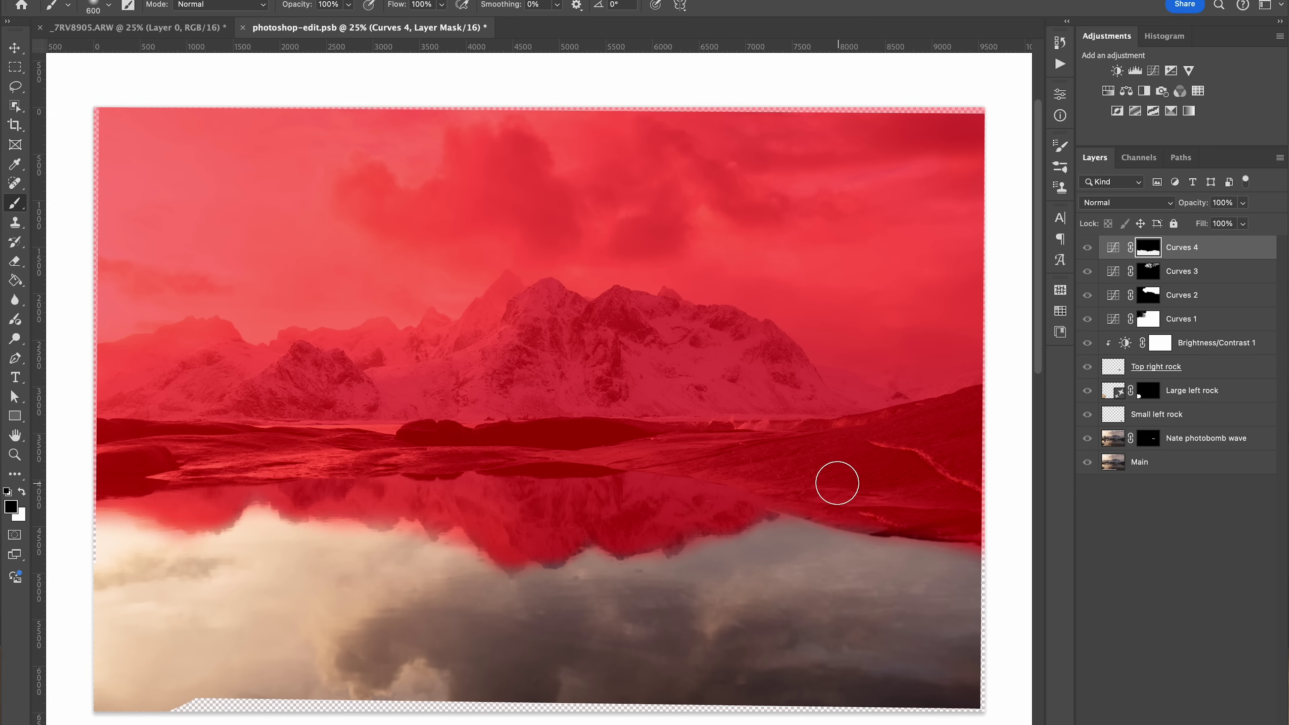
pyautogui.press('x')
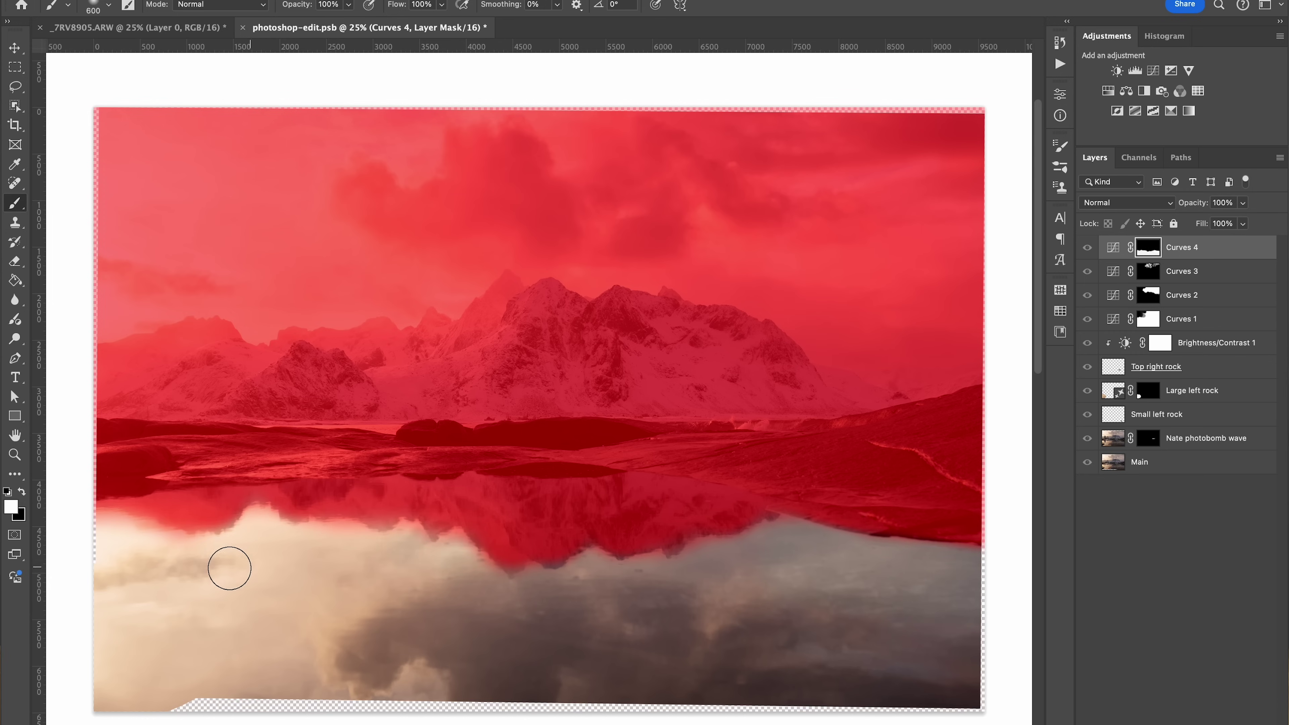
pyautogui.press('\\')
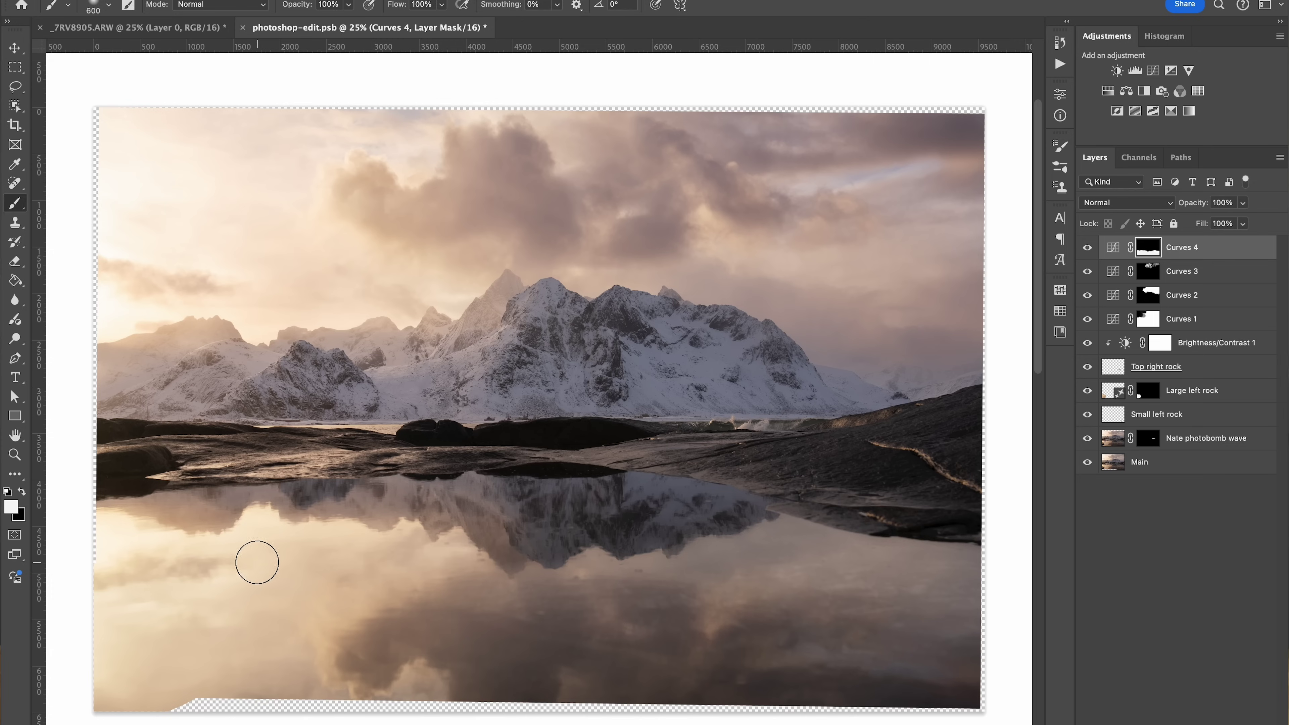
pyautogui.press('v')
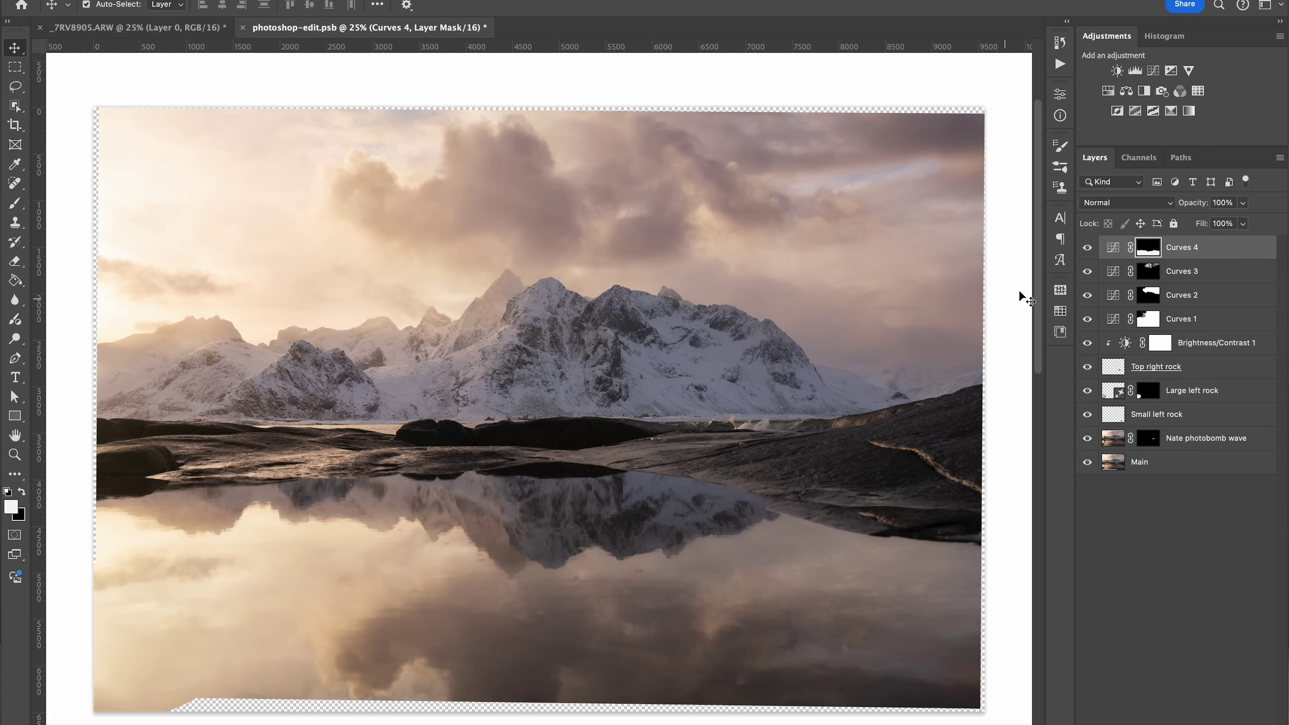
# - Reduce the fourth Curves adjustment's opacity to 78% and compare the image with it hidden and shown
pyautogui.click(1088, 248)
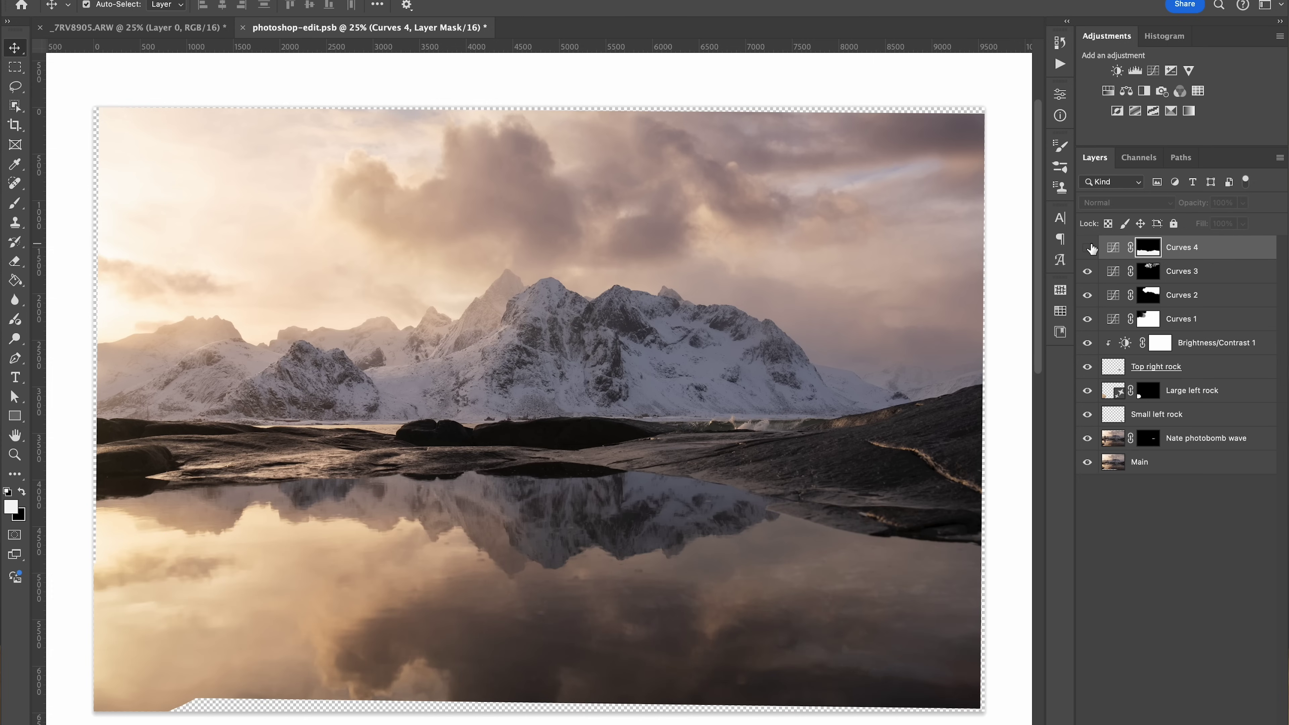
pyautogui.click(1087, 247)
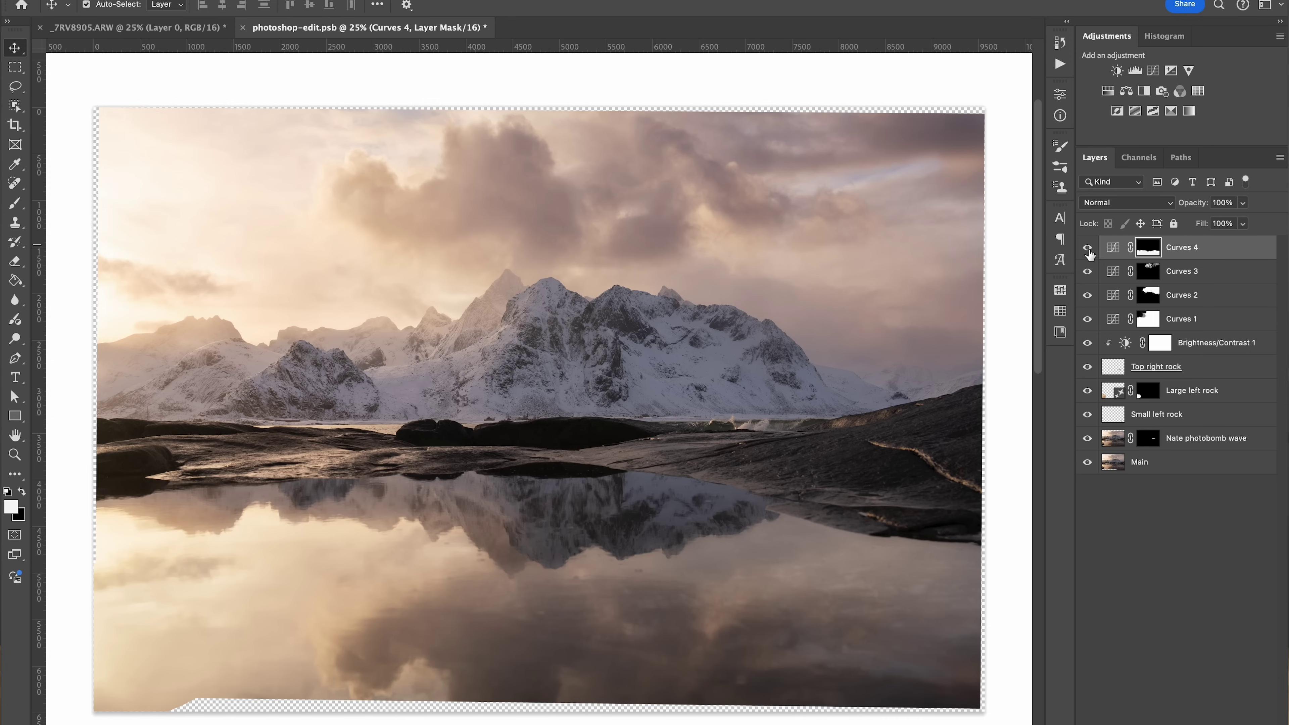
pyautogui.moveTo(1208, 204)
pyautogui.mouseDown()
pyautogui.moveTo(1170, 205)
pyautogui.moveTo(1186, 203)
pyautogui.mouseUp()
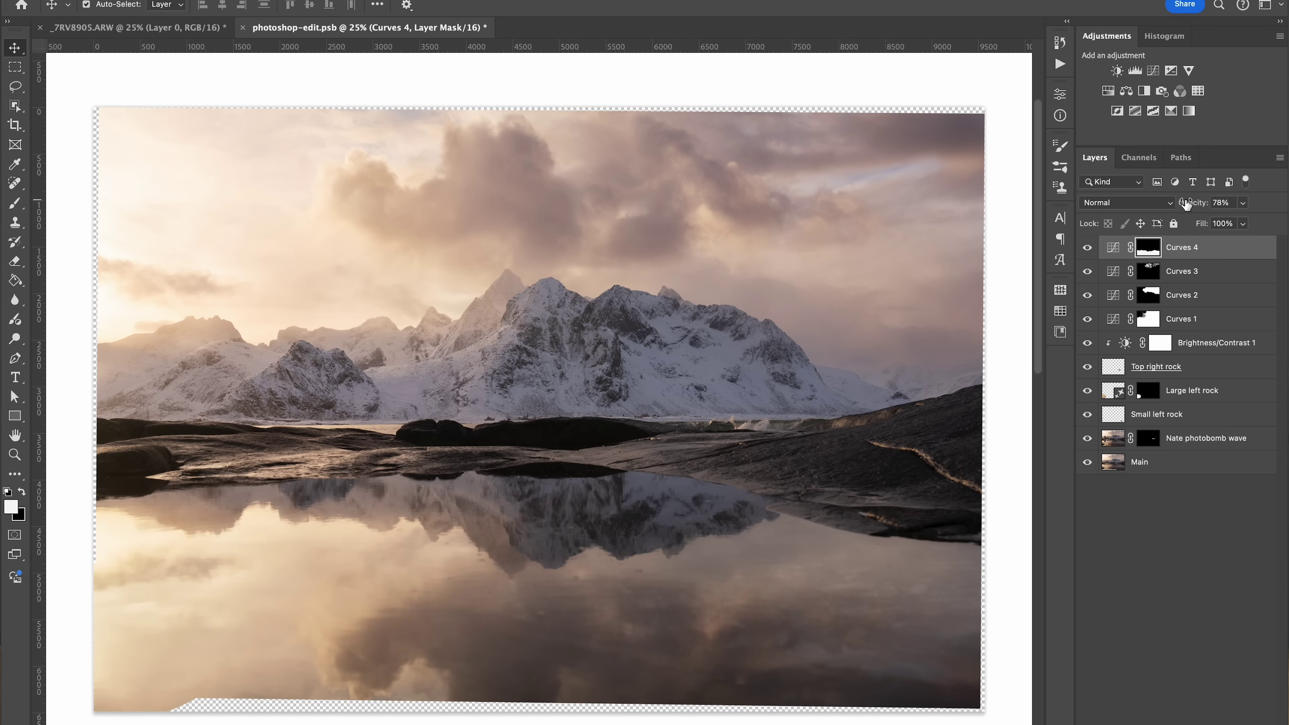
pyautogui.click(1088, 248)
pyautogui.click(1089, 249)
# - Add a fifth Curves adjustment, select the sky, fill that area of its mask with black and clear the selection
pyautogui.click(1156, 72)
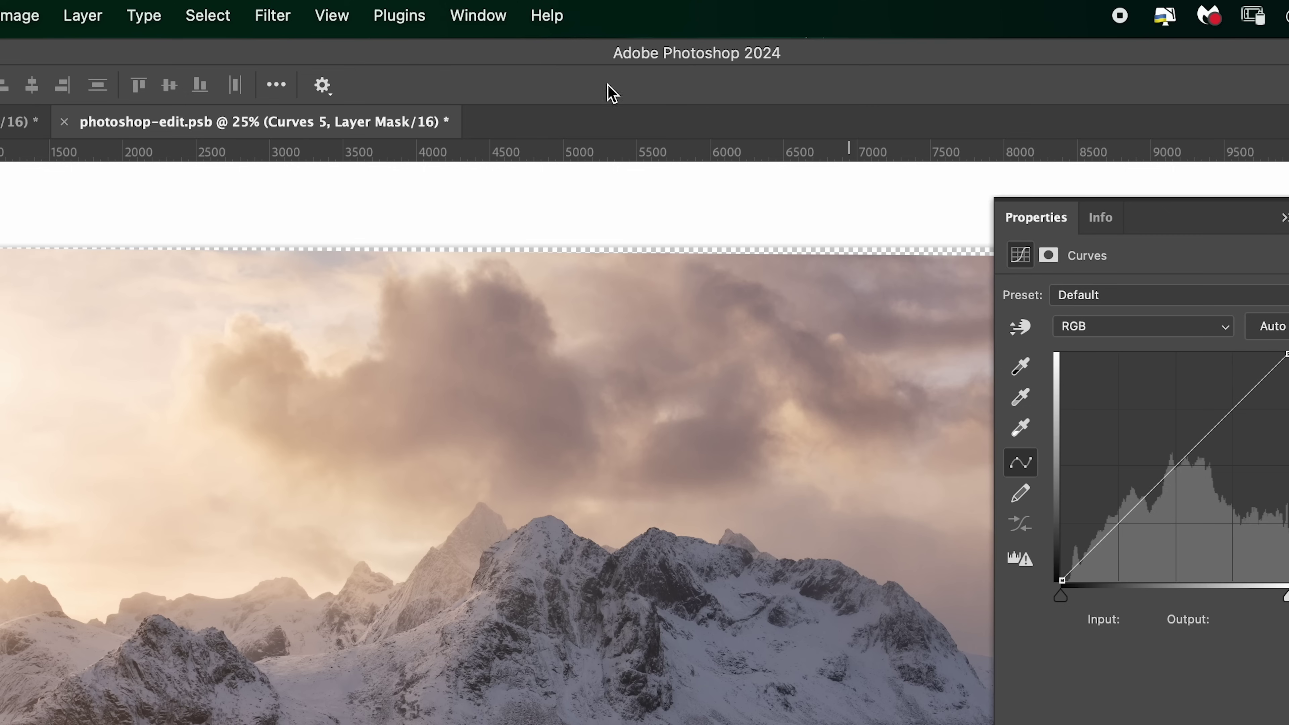
pyautogui.click(213, 16)
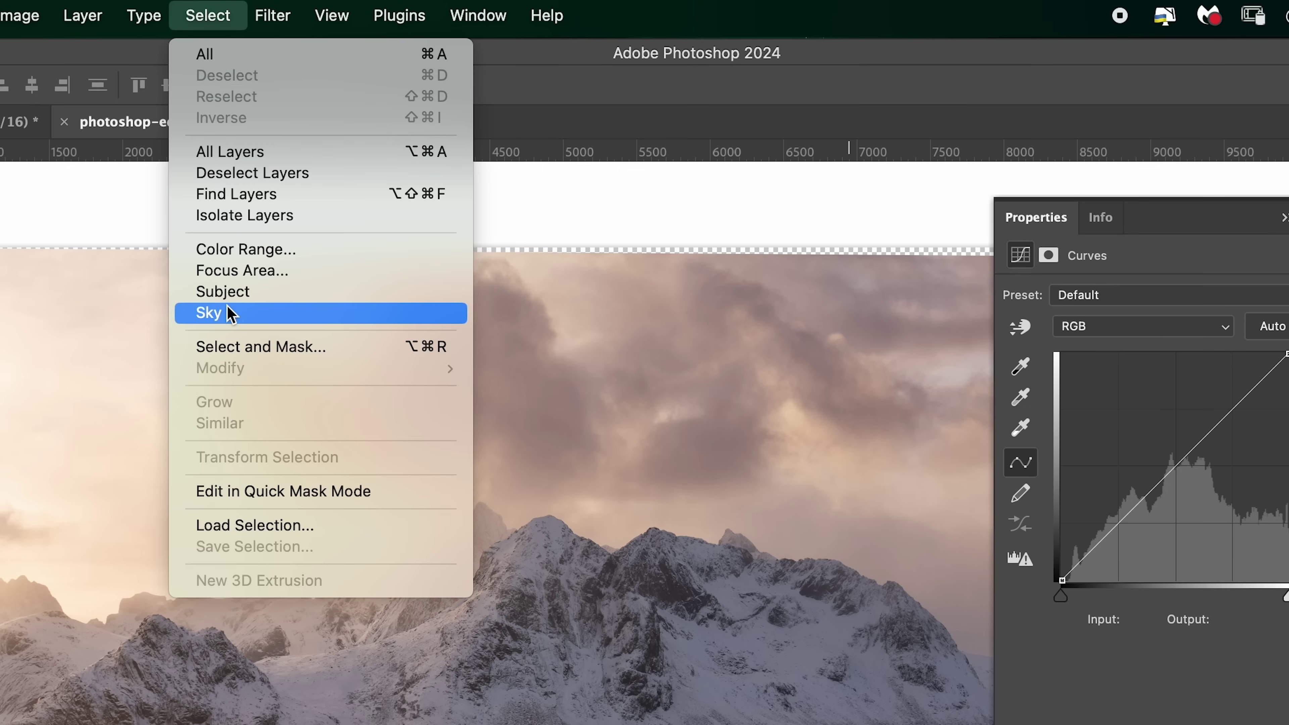
pyautogui.click(241, 315)
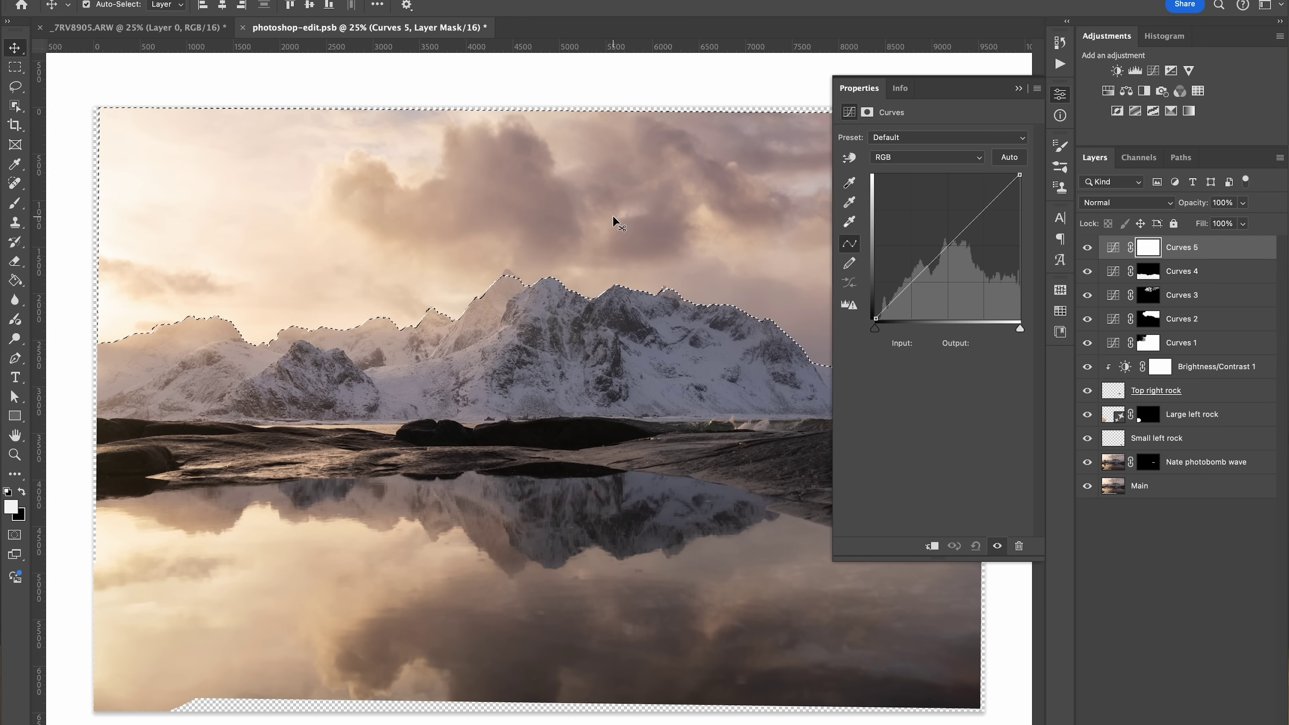
pyautogui.click(1035, 89)
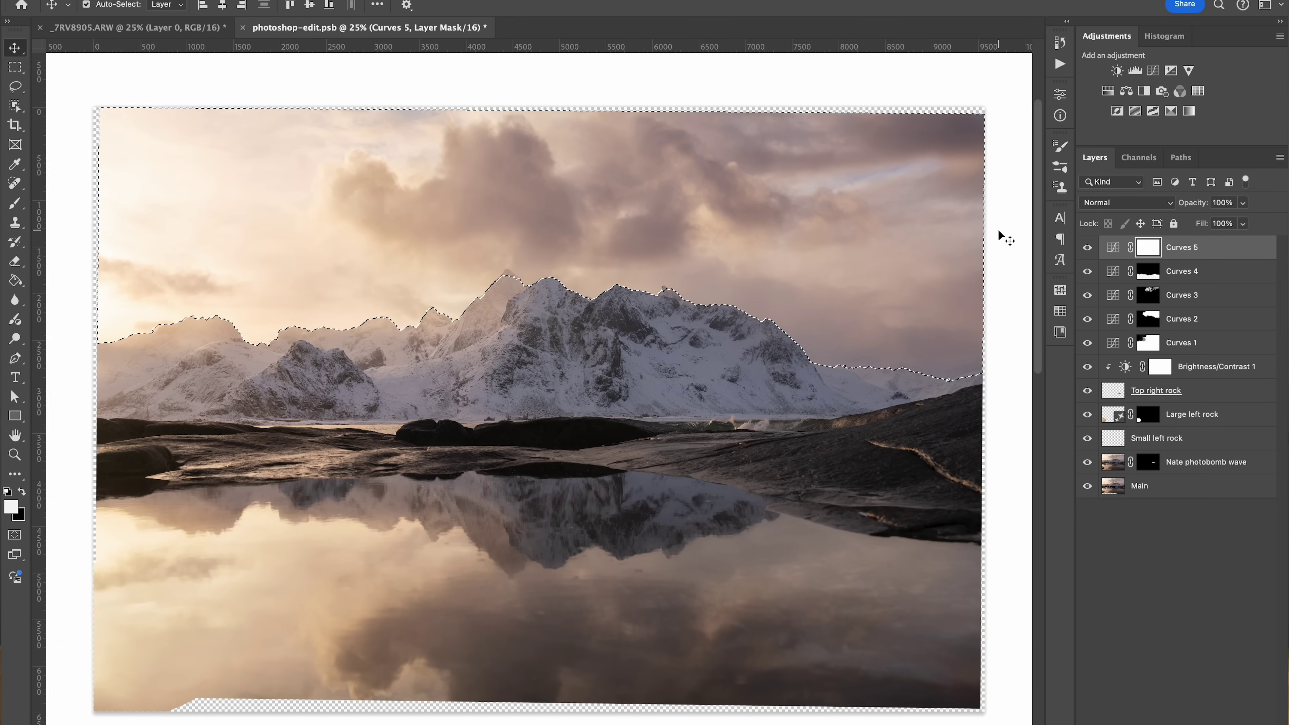
pyautogui.hotkey('ctrl', 'shift', 'i')
pyautogui.hotkey('ctrl', 'BackSpace')
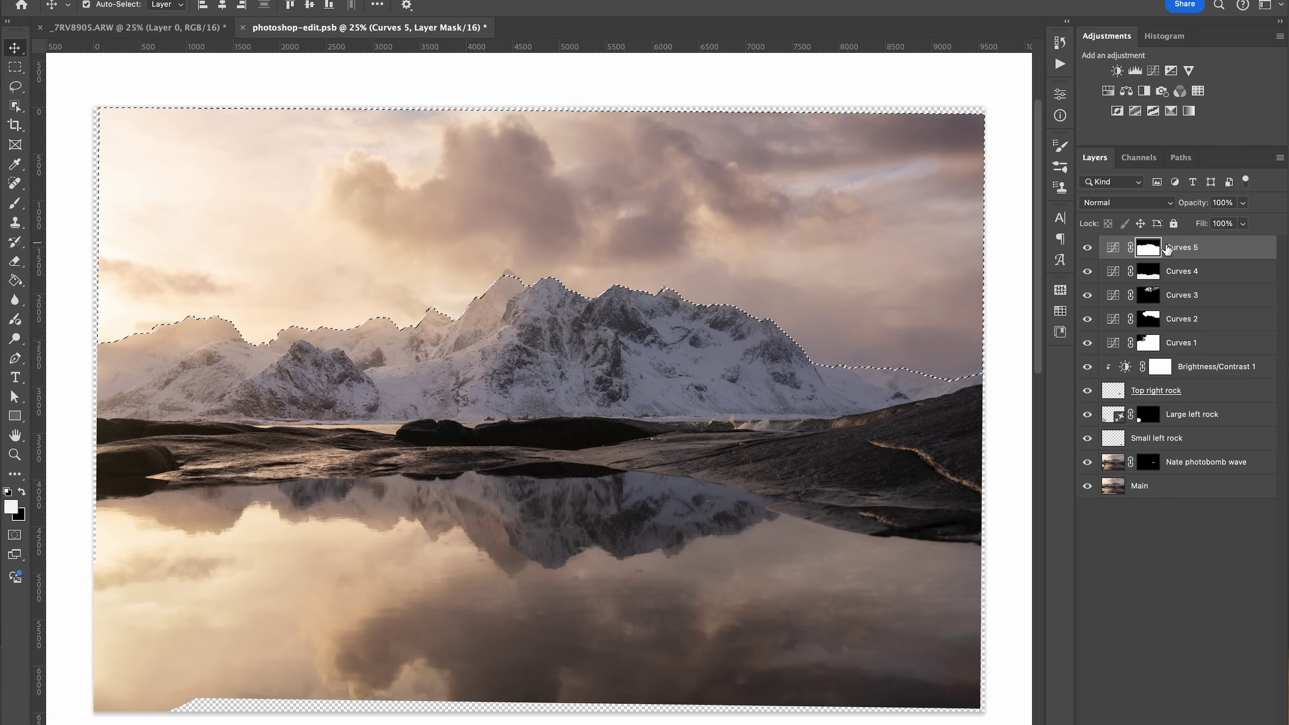
pyautogui.press('super+d')
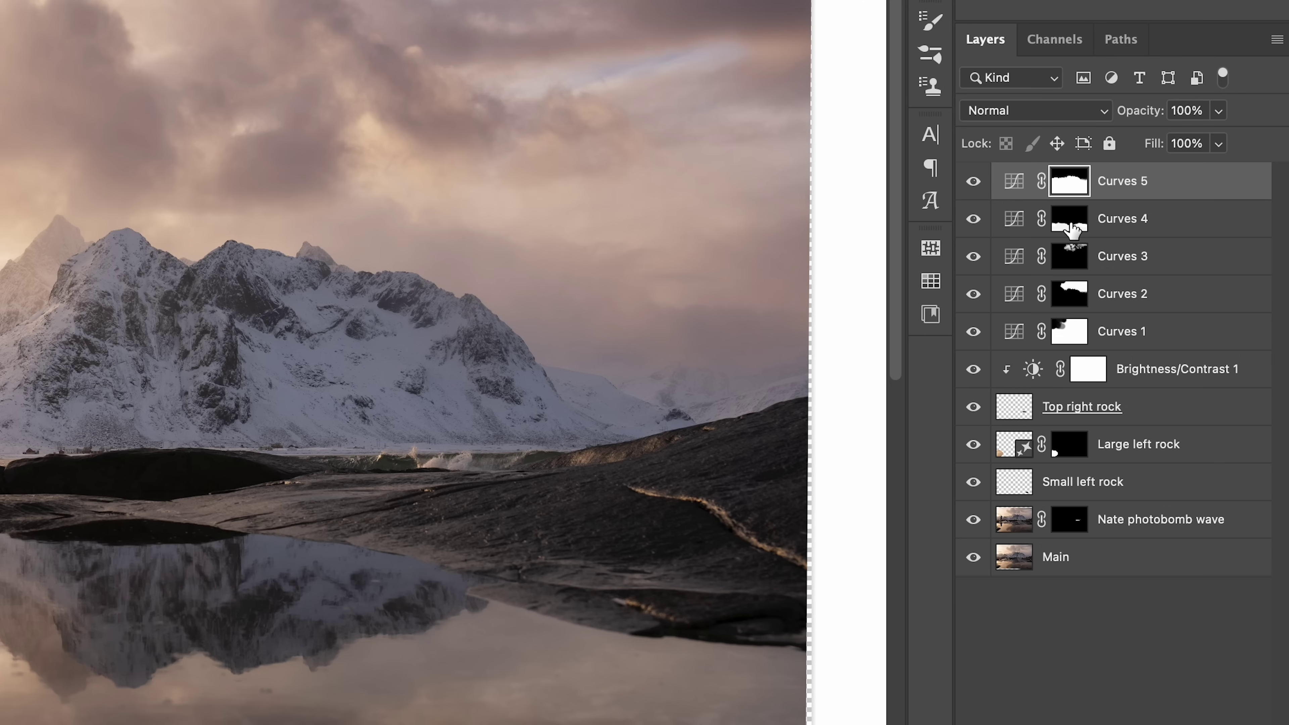
# - Load the fourth Curves mask as a selection, fill that water area with black on the fifth Curves mask, and deselect
pyautogui.click(1073, 230)
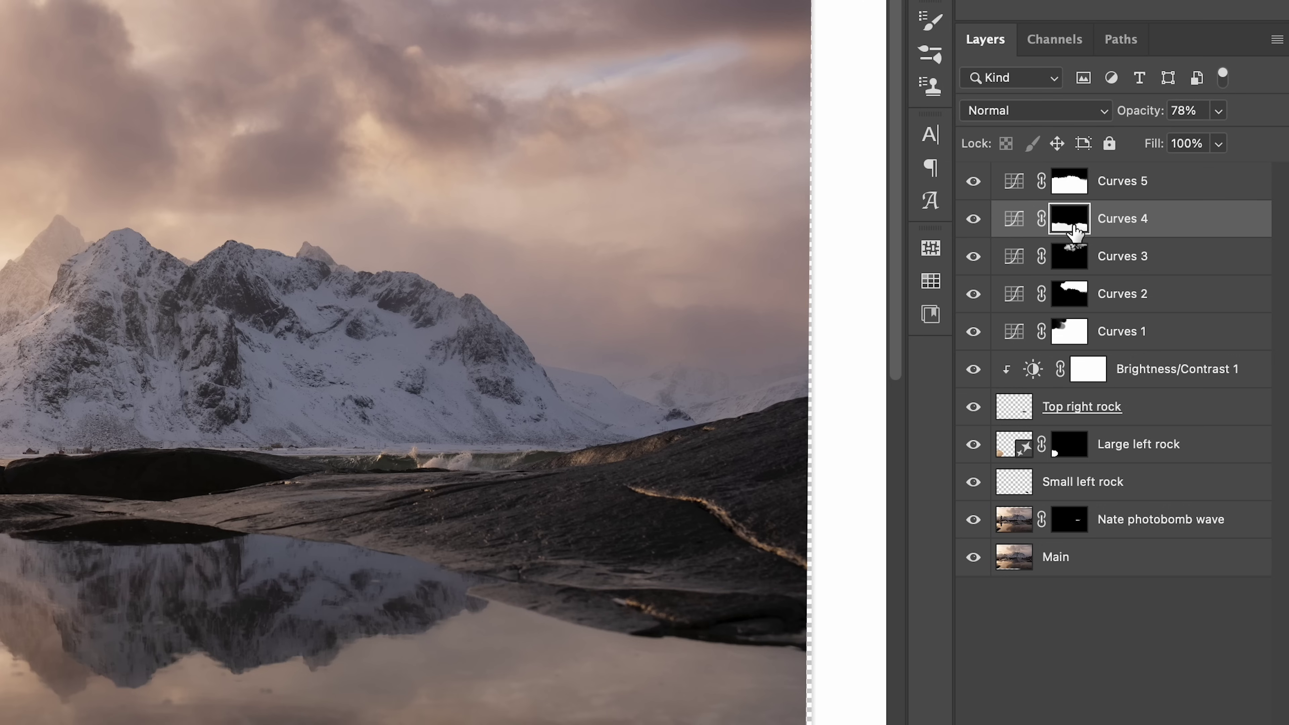
pyautogui.moveTo(1072, 230); pyautogui.dragTo(1072, 217)
pyautogui.keyDown('super'); pyautogui.click(1074, 223); pyautogui.keyUp('super')
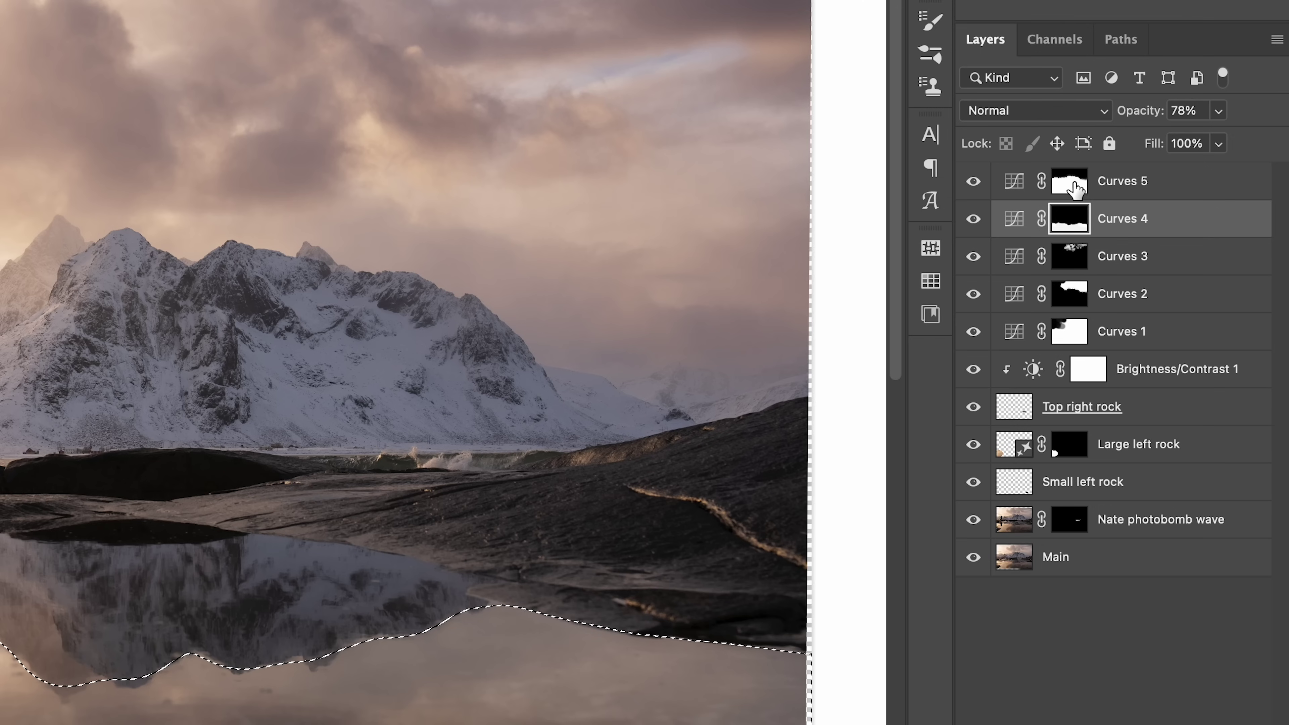
pyautogui.click(1074, 189)
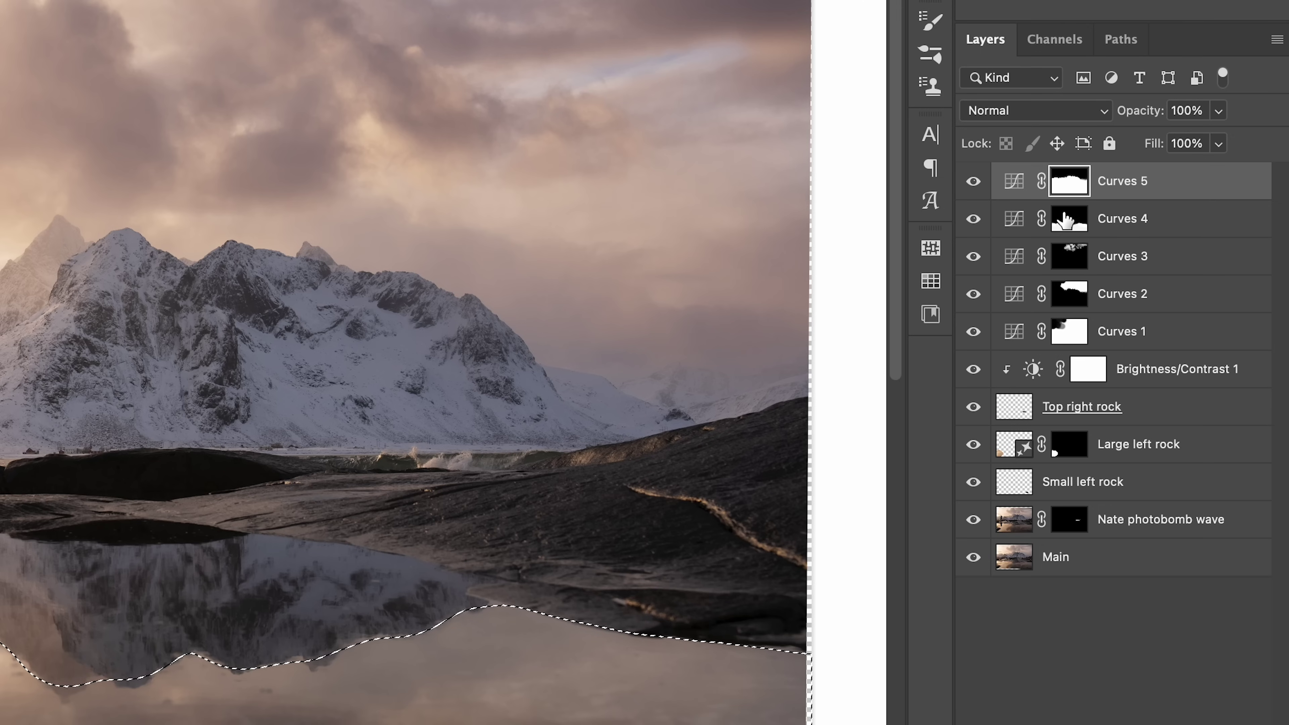
pyautogui.press('BackSpace')
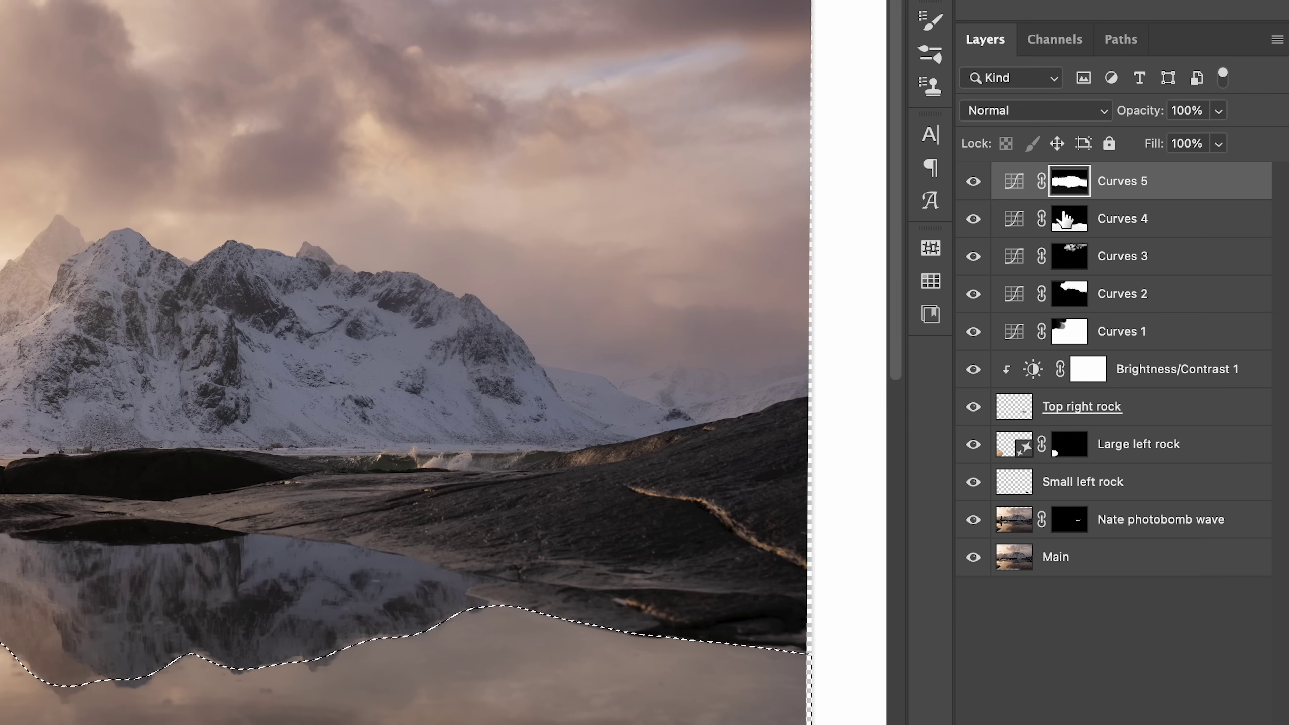
pyautogui.hotkey('ctrl', 'd')
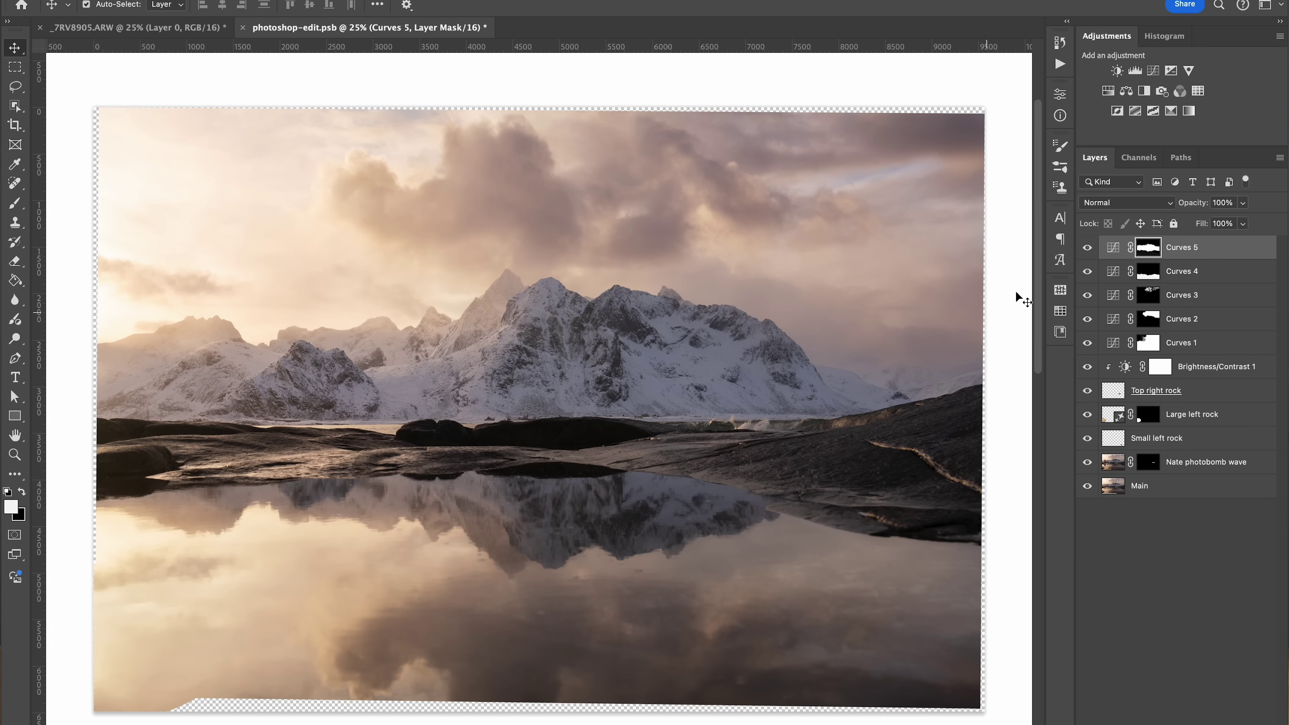
# - On the fifth Curves adjustment, map input 181 to output 199, anchor the shadows at input 58, and compare before and after
pyautogui.doubleClick(1113, 249)
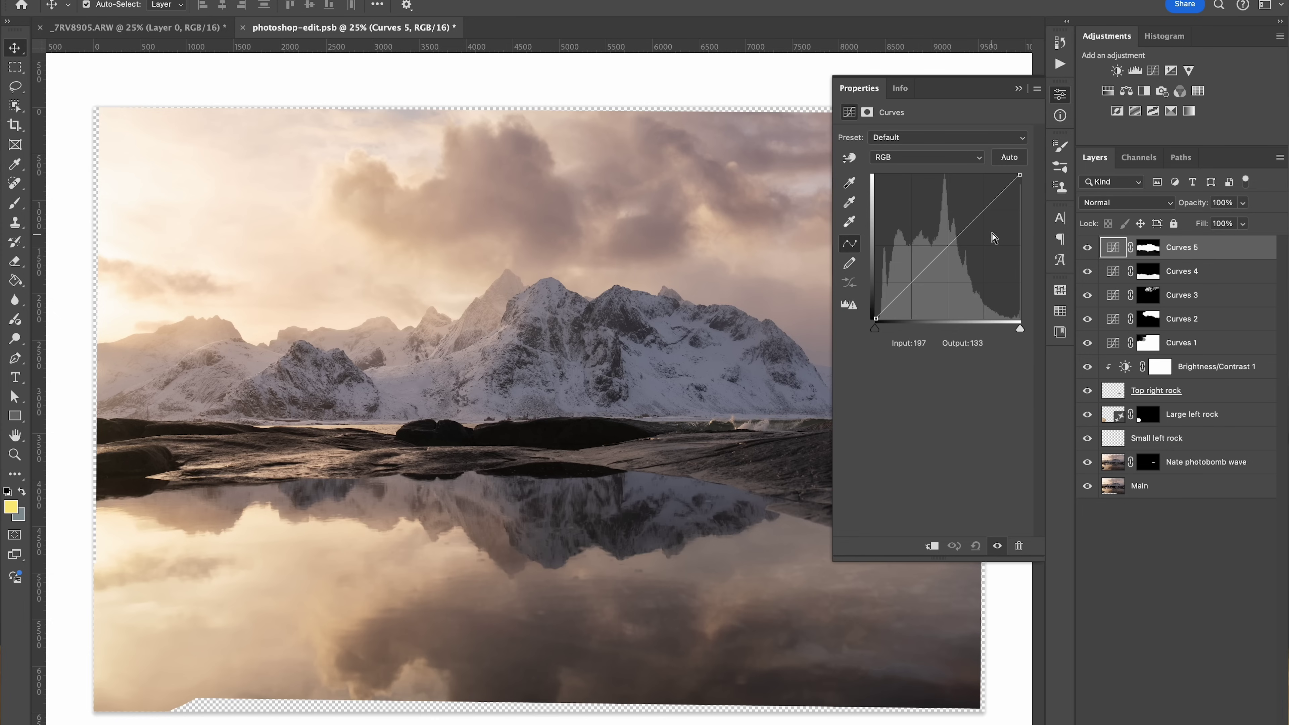
pyautogui.moveTo(983, 212); pyautogui.dragTo(978, 207)
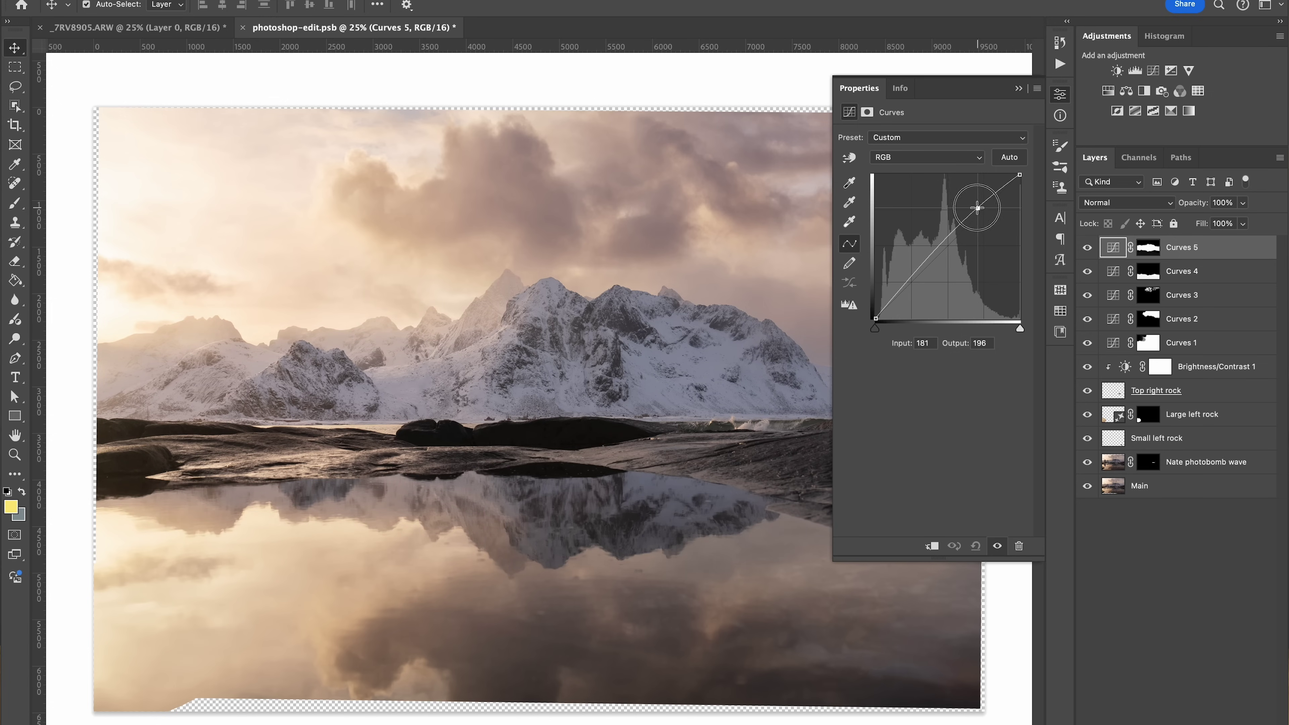
pyautogui.click(908, 282)
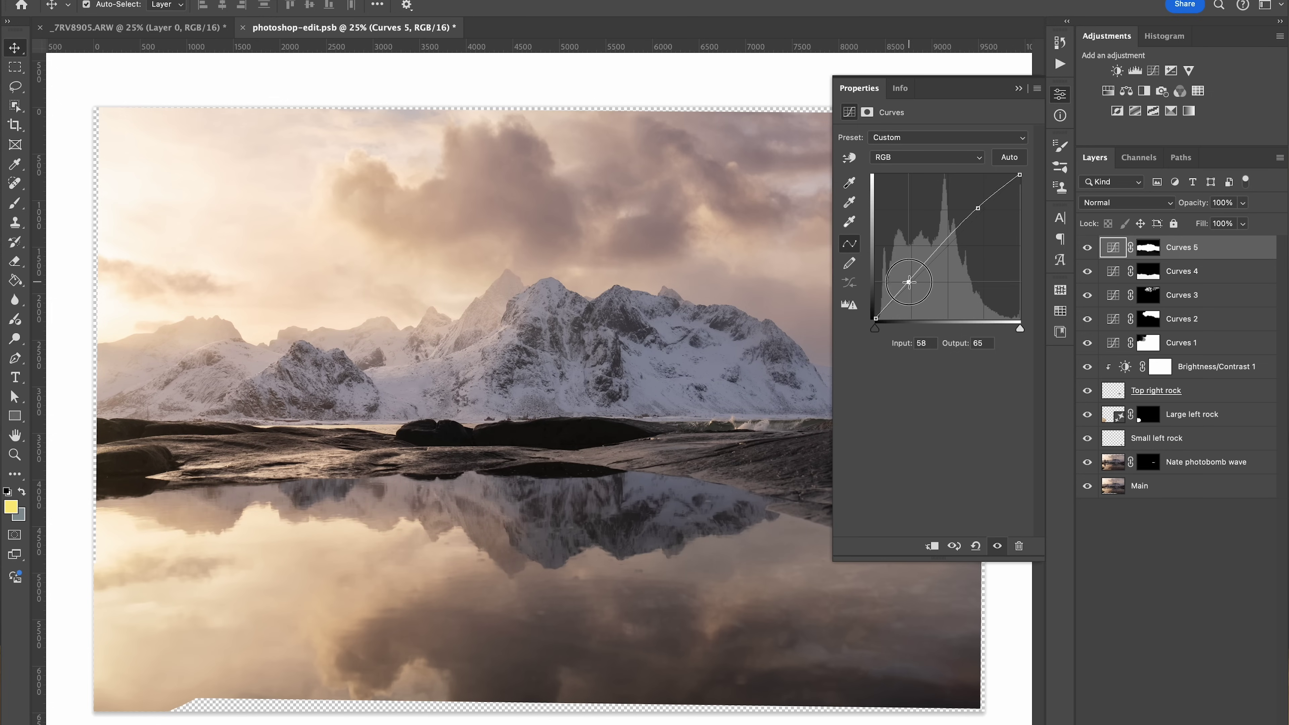
pyautogui.moveTo(979, 207); pyautogui.dragTo(979, 205)
pyautogui.click(1087, 248)
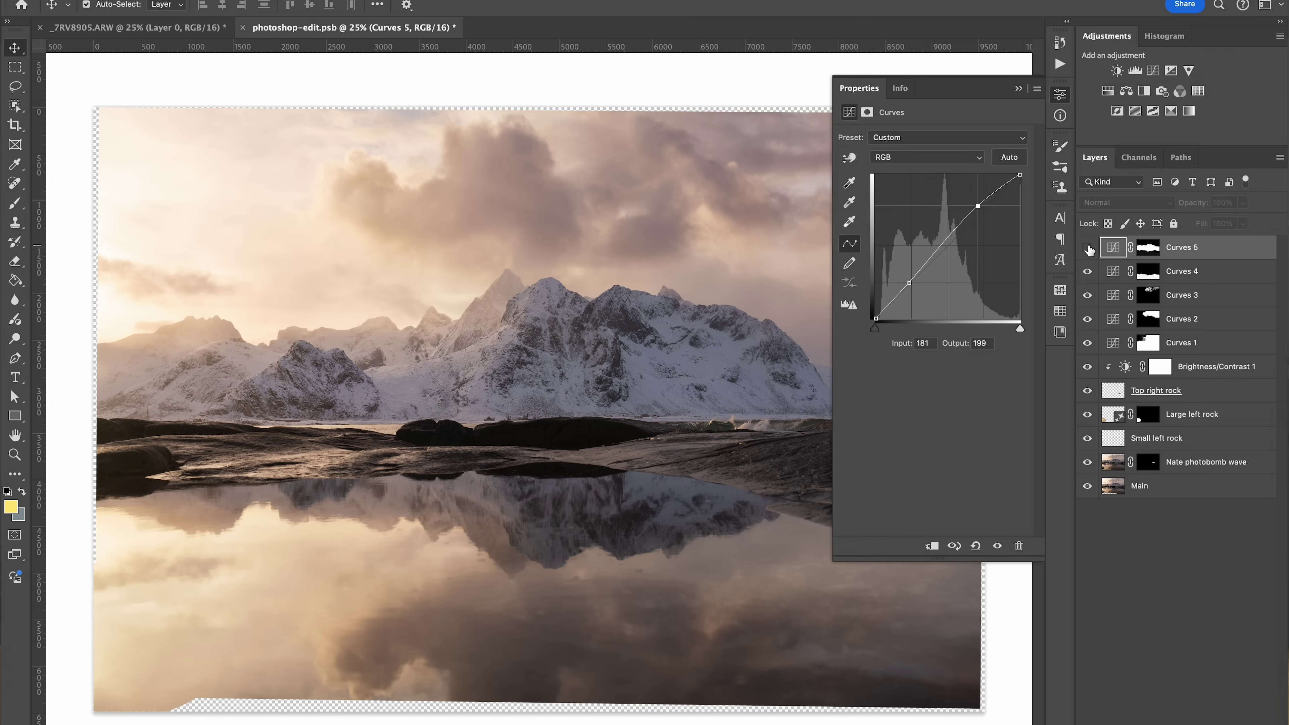
pyautogui.click(1088, 247)
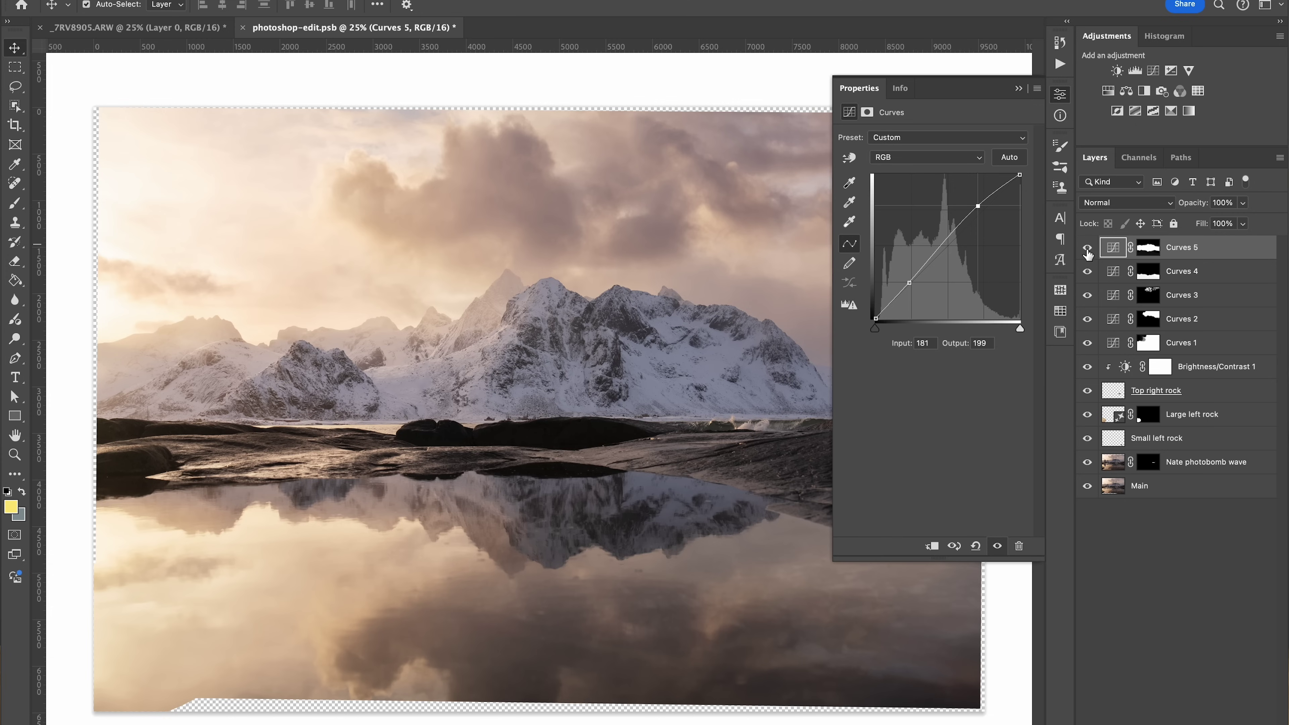
# - Compare the image with the fifth Curves adjustment hidden and shown, and set its blend mode to Luminosity
pyautogui.click(1149, 248)
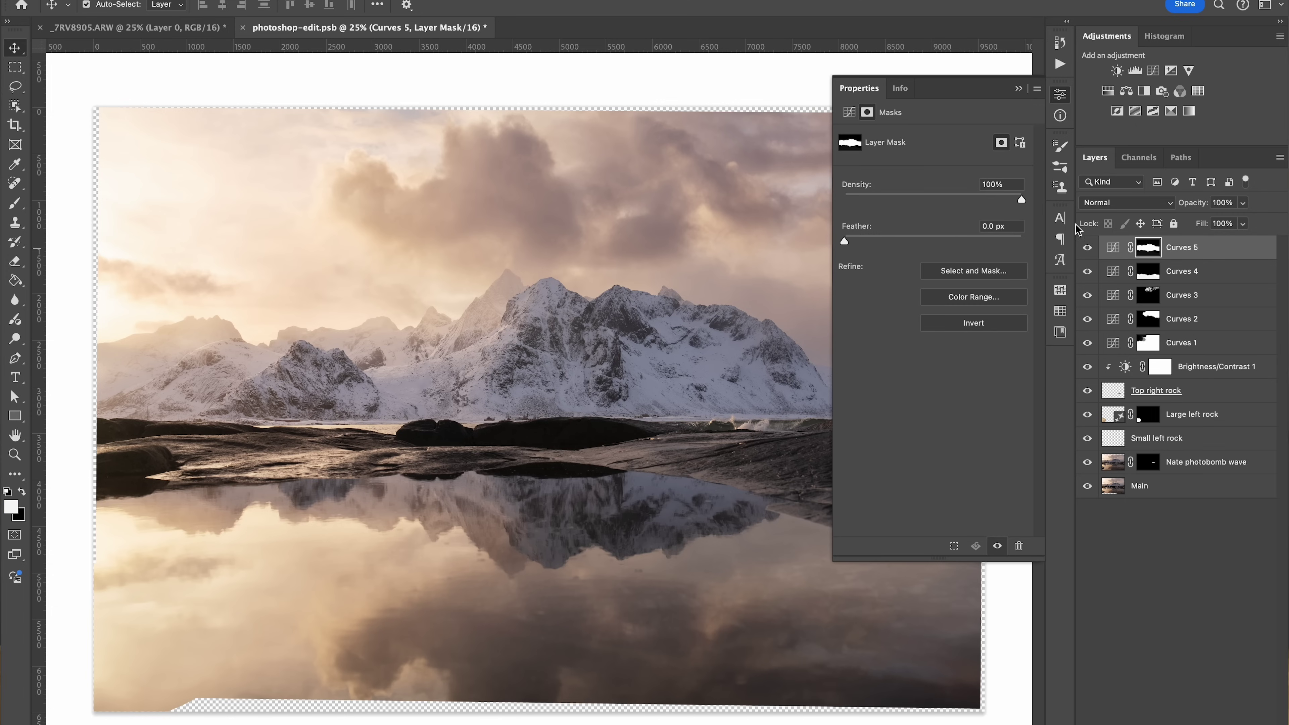
pyautogui.click(1018, 89)
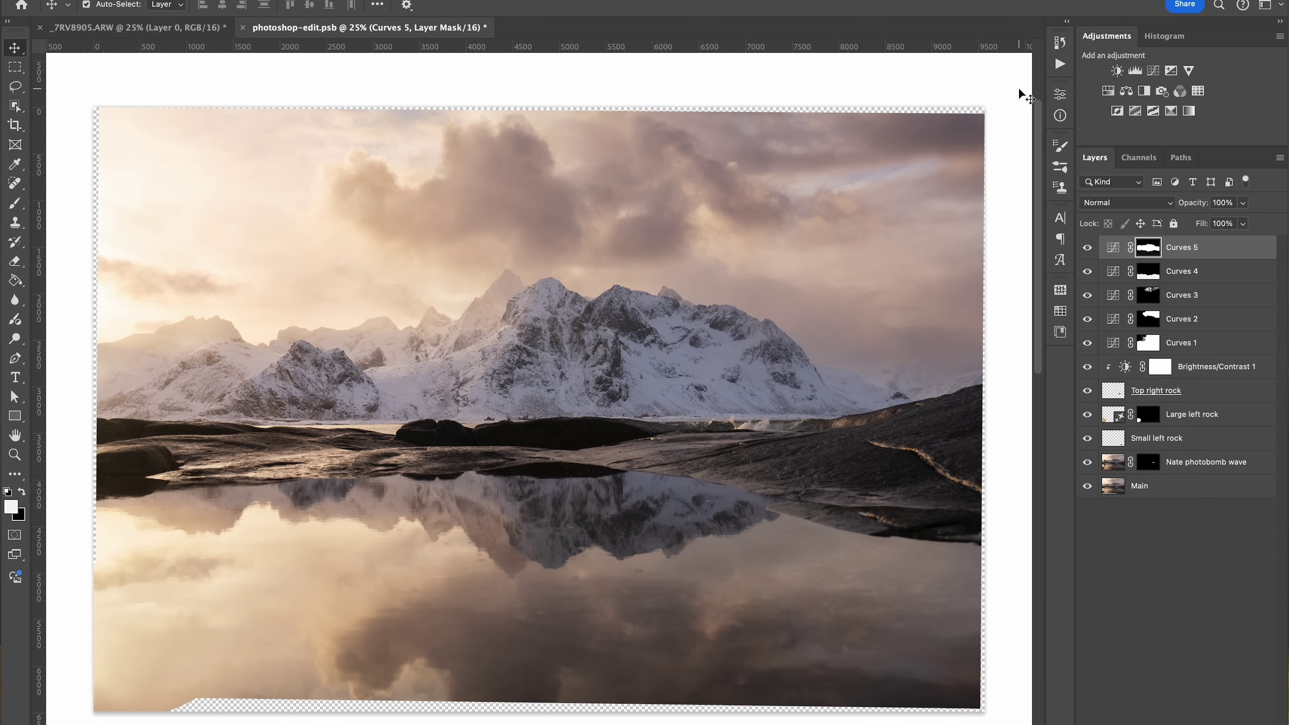
pyautogui.click(1087, 249)
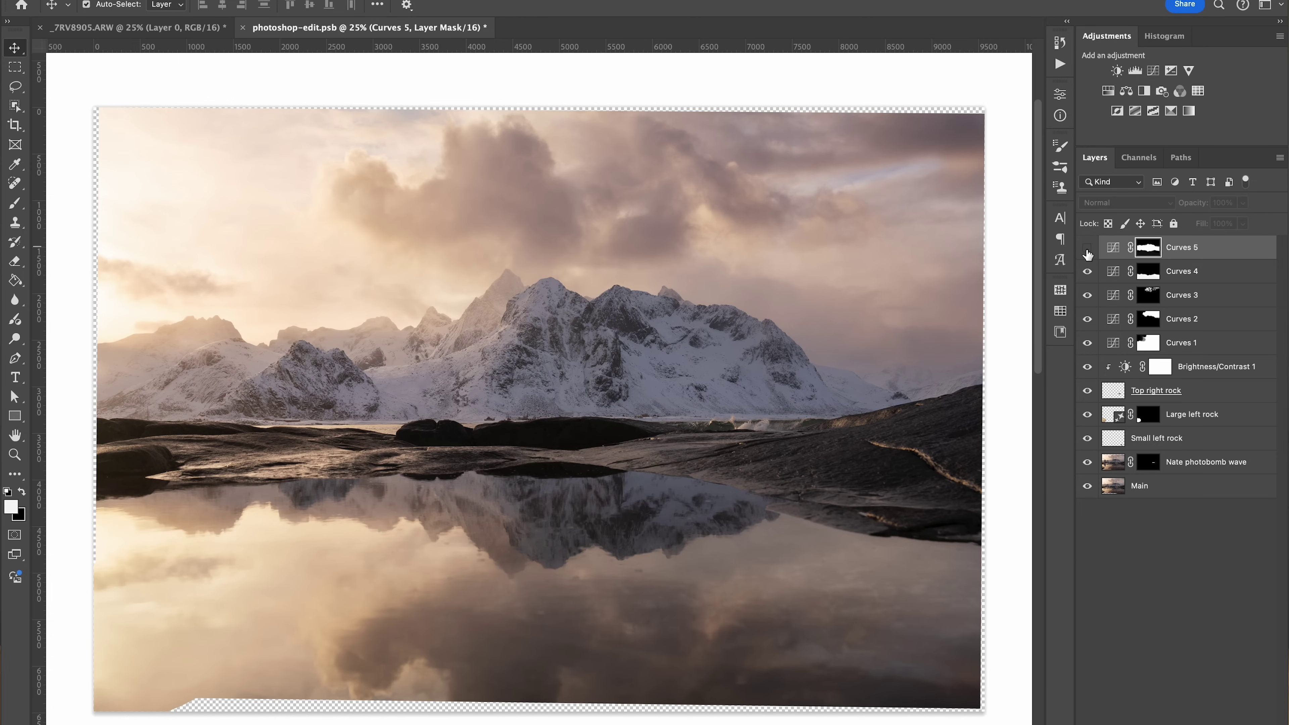
pyautogui.click(1087, 248)
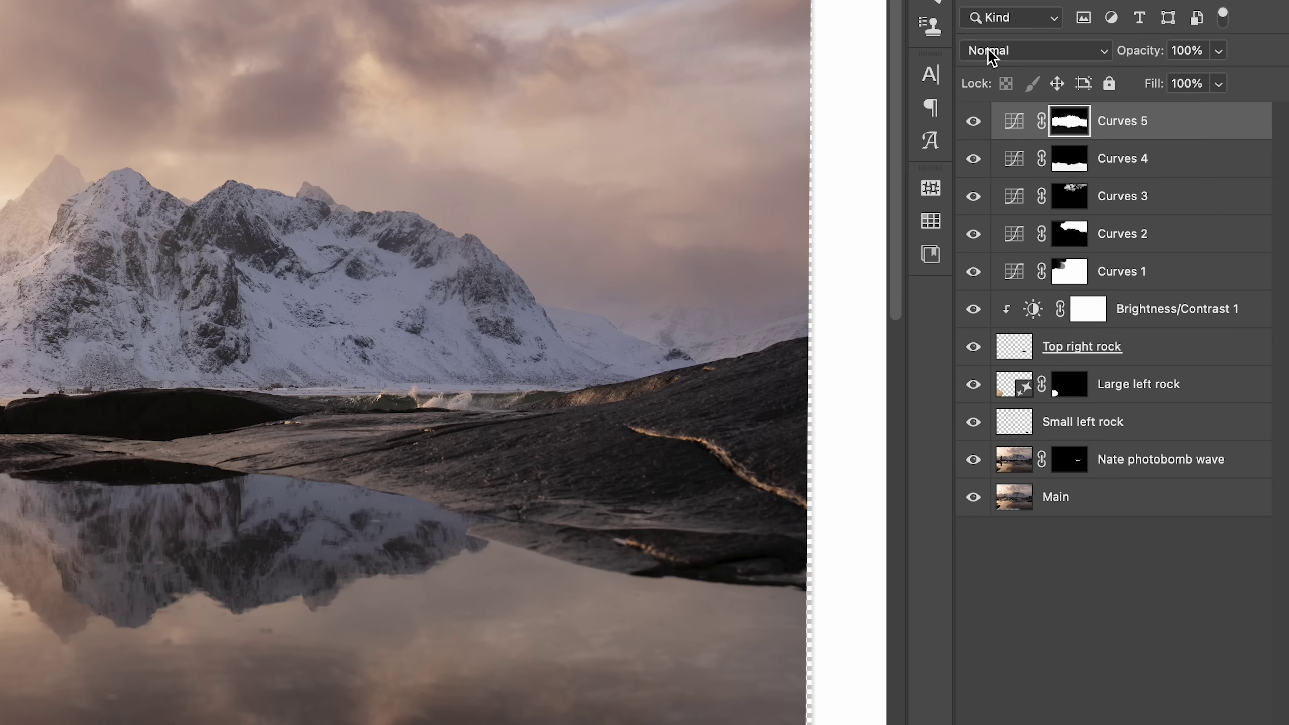
pyautogui.click(1027, 50)
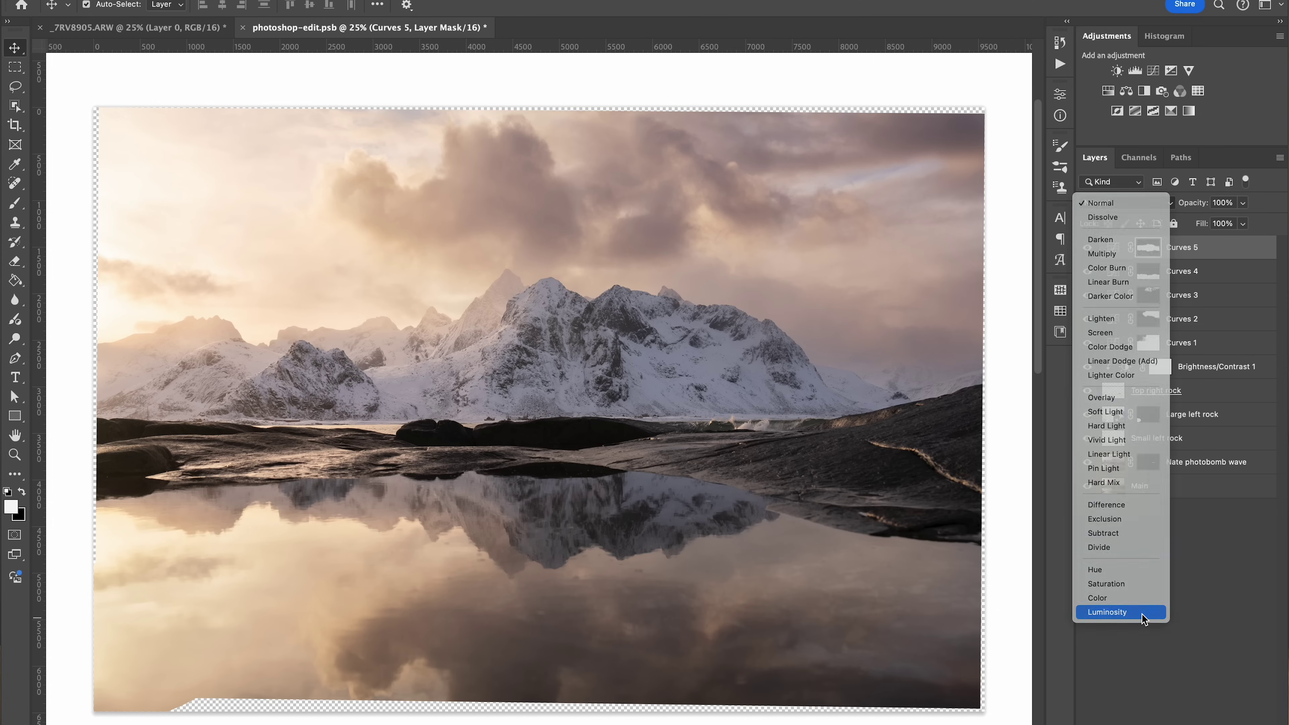
pyautogui.click(1063, 695)
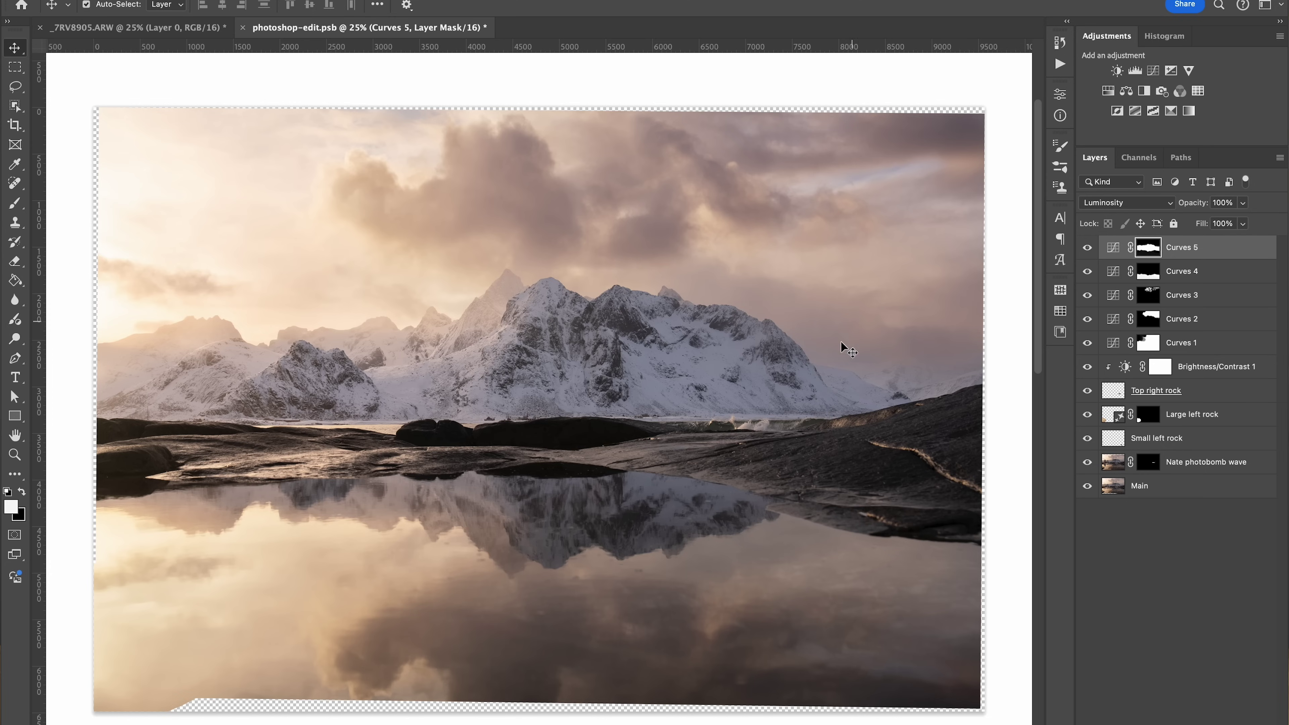
# - Paint black on the fifth Curves mask over the mountain's right flank with an 800 px brush at 50% opacity
pyautogui.press('b')
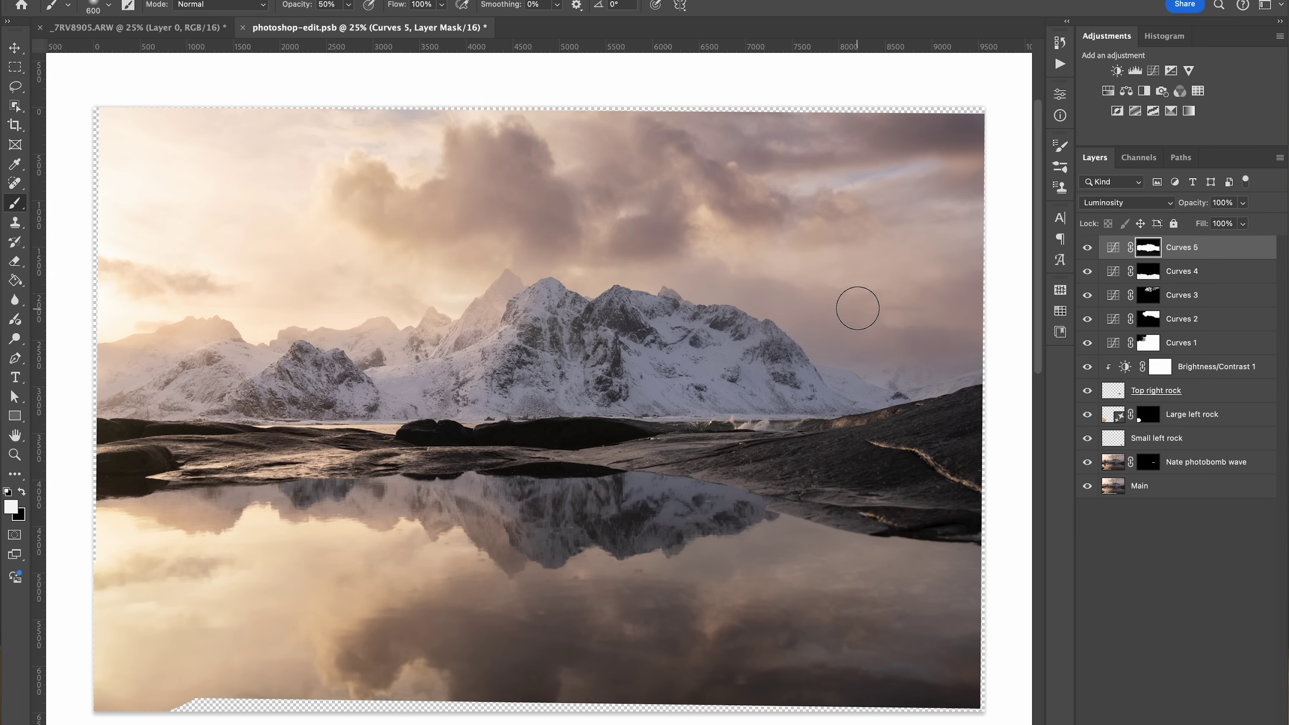
pyautogui.press(']')
pyautogui.press(']')
pyautogui.press('x')
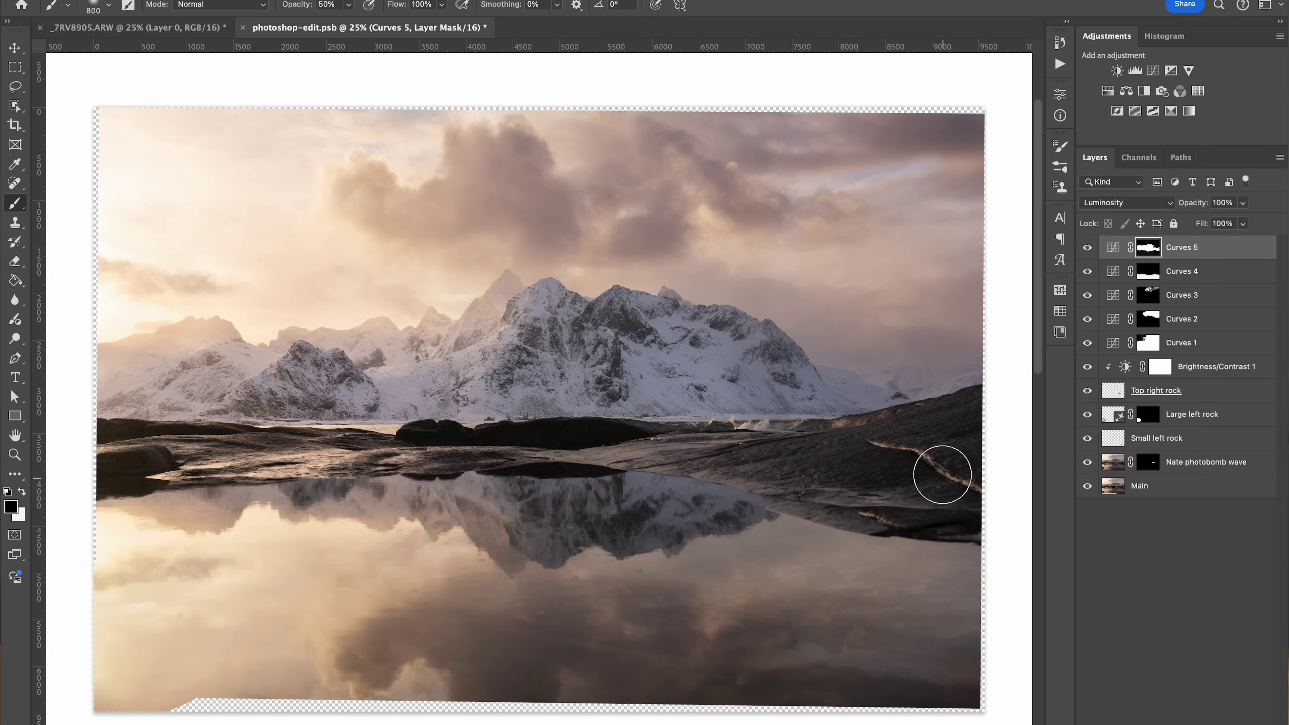
pyautogui.press('v')
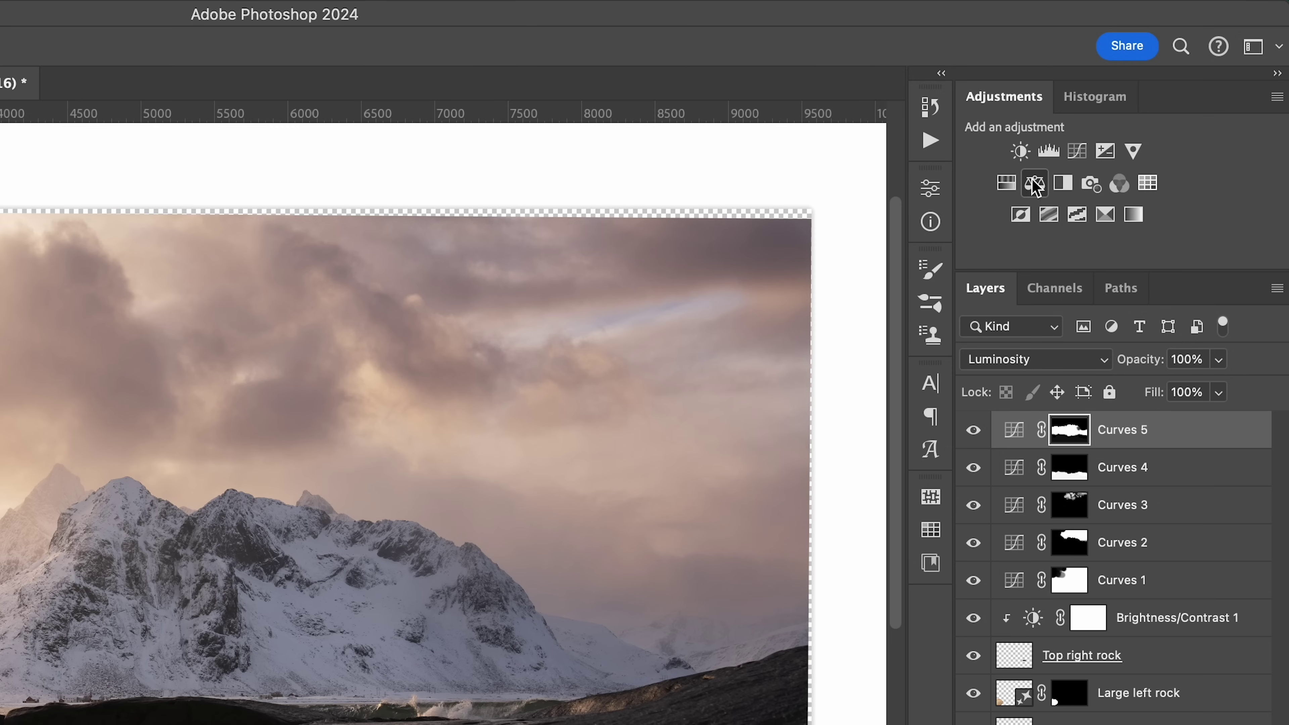
# - Add a Color Balance adjustment and shift the midtones toward red with a Cyan-Red value of +7
pyautogui.click(1035, 186)
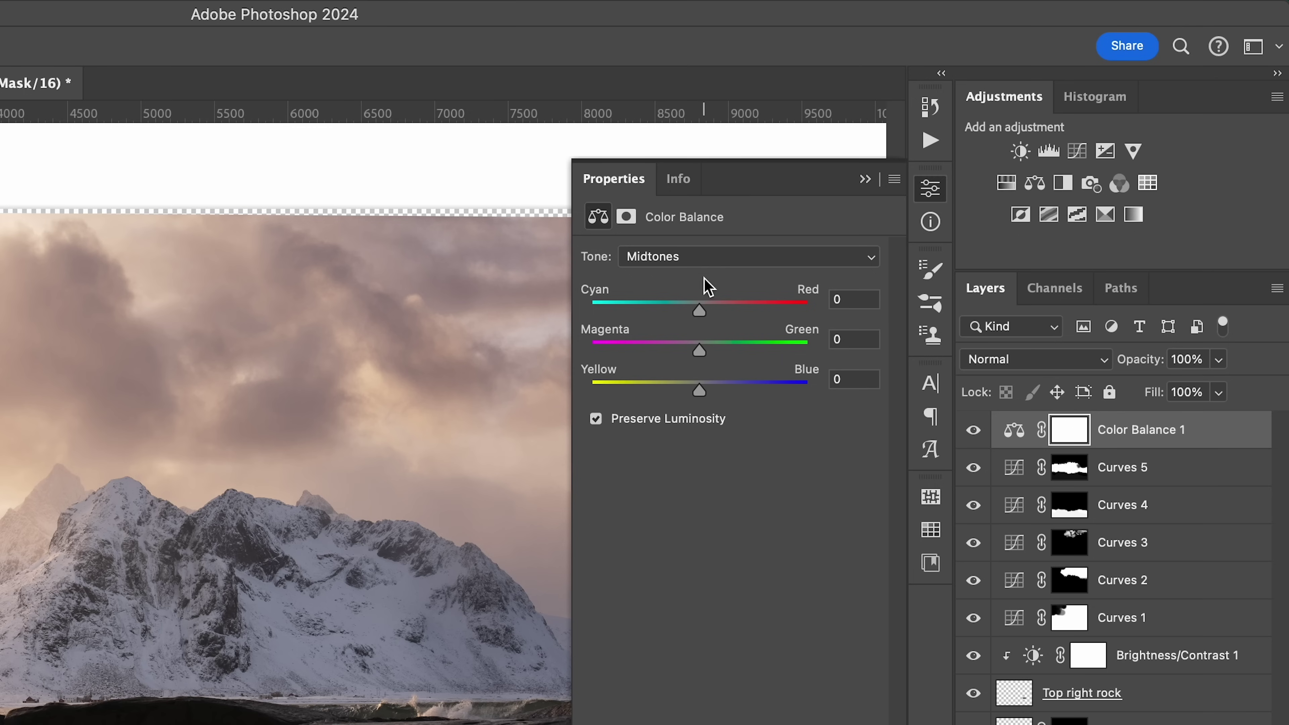
pyautogui.moveTo(702, 310); pyautogui.dragTo(708, 310)
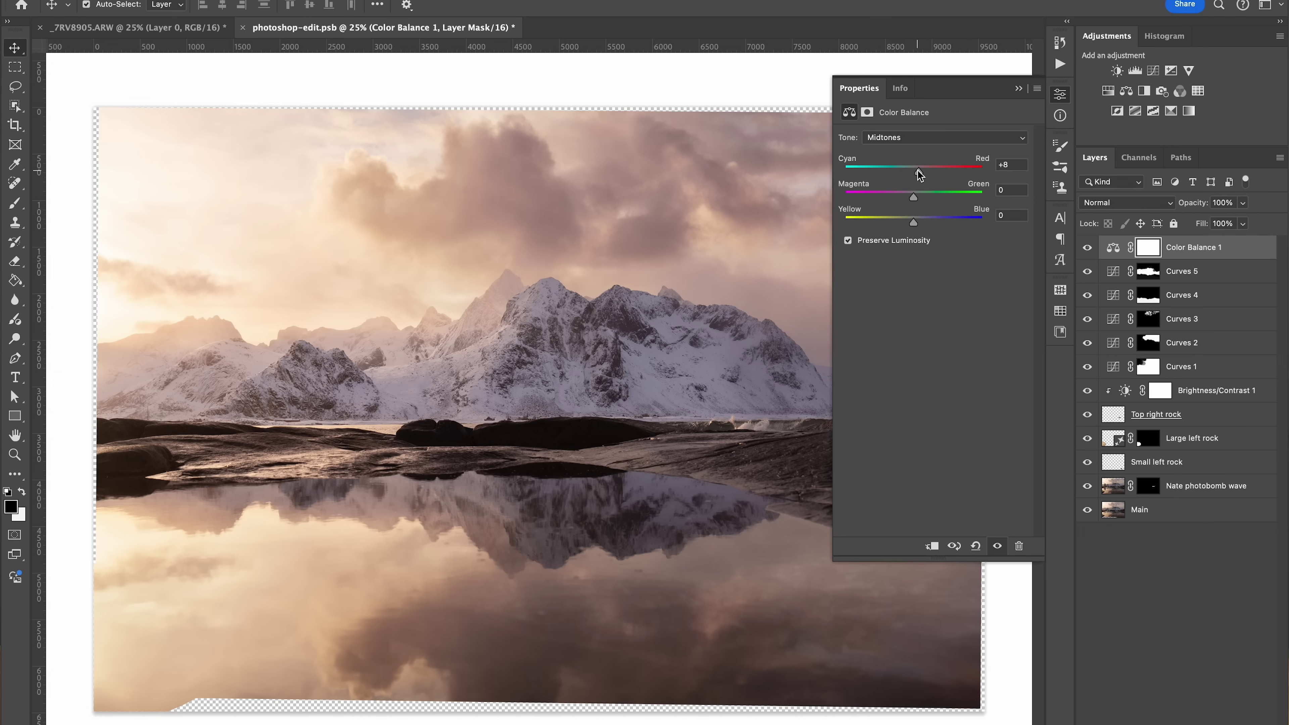
pyautogui.moveTo(913, 201); pyautogui.dragTo(911, 227)
pyautogui.click(1001, 166)
pyautogui.write('7')
pyautogui.click(1018, 88)
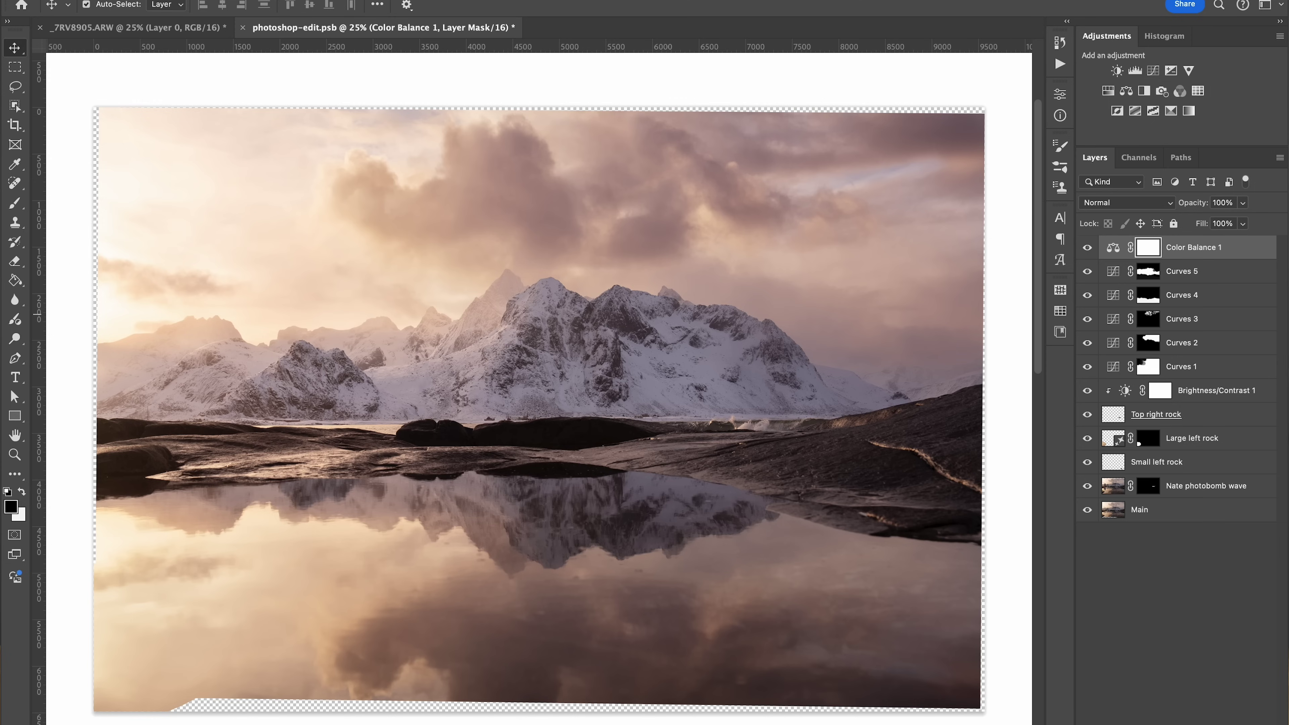
# - Display the fifth Curves mask as a red overlay to check which areas it covers
pyautogui.click(1148, 271)
pyautogui.press('x')
pyautogui.press('\\')
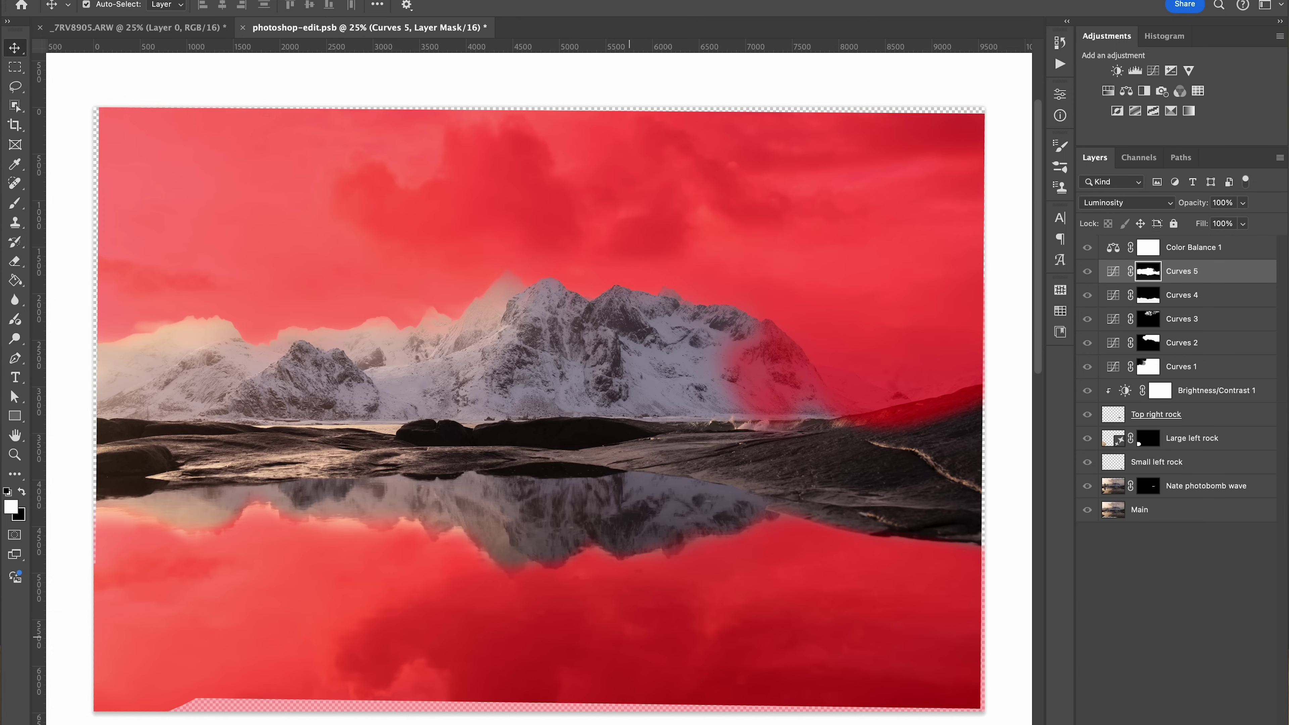
pyautogui.press('\\')
pyautogui.press('x')
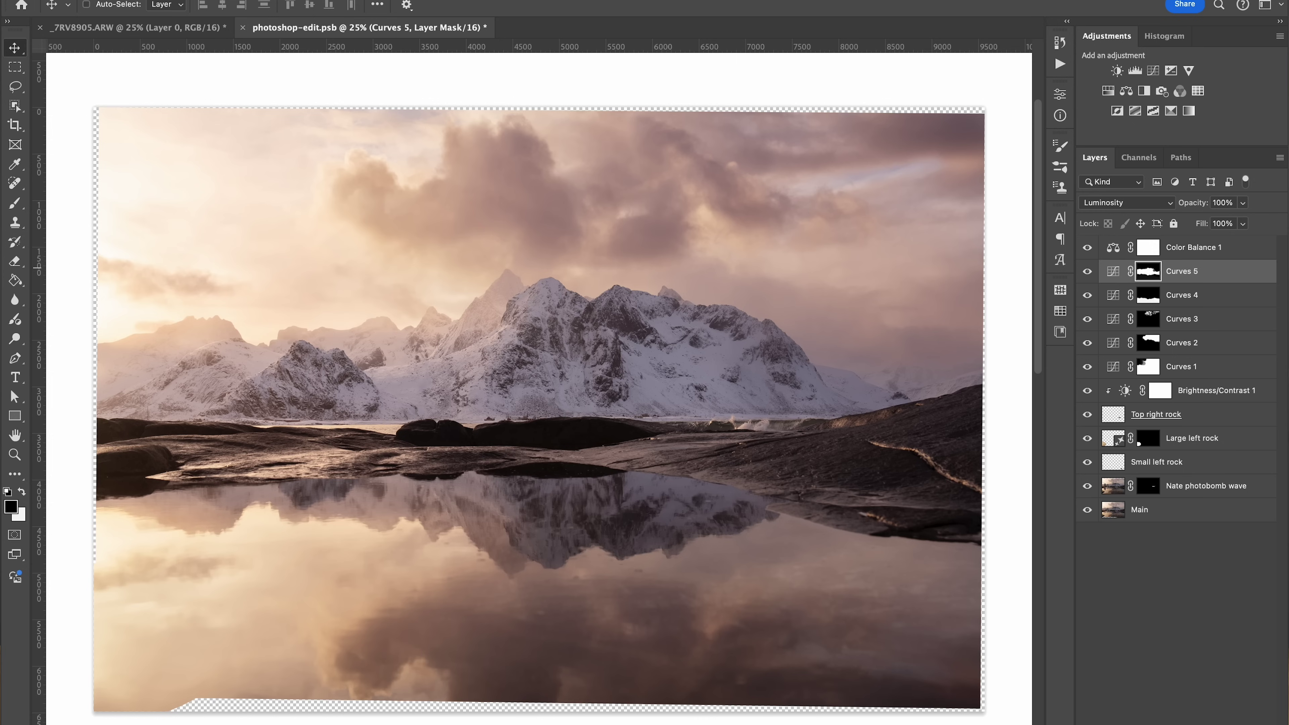
# - Try masking the first Color Balance adjustment with a selection from the fifth Curves mask, inverting it to affect only sky and water
pyautogui.keyDown('ctrl'); pyautogui.click(1148, 272); pyautogui.keyUp('ctrl')
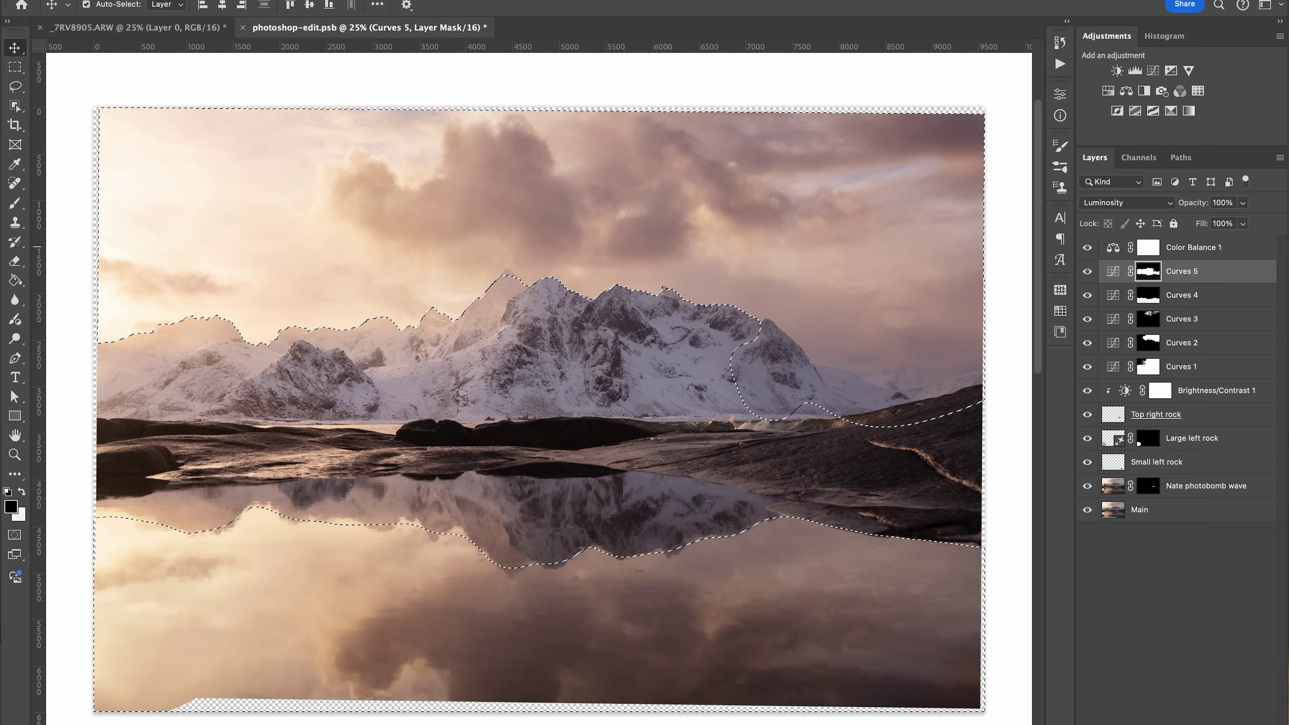
pyautogui.click(1148, 247)
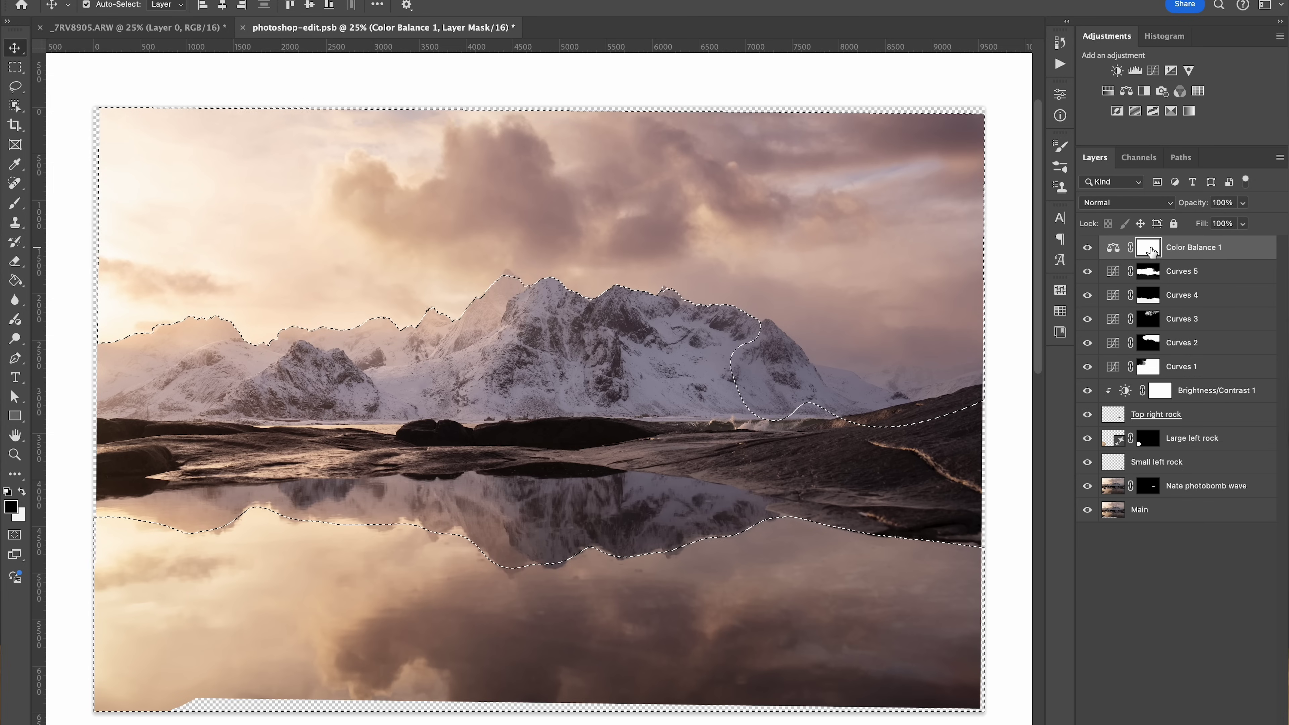
pyautogui.hotkey('alt', 'BackSpace')
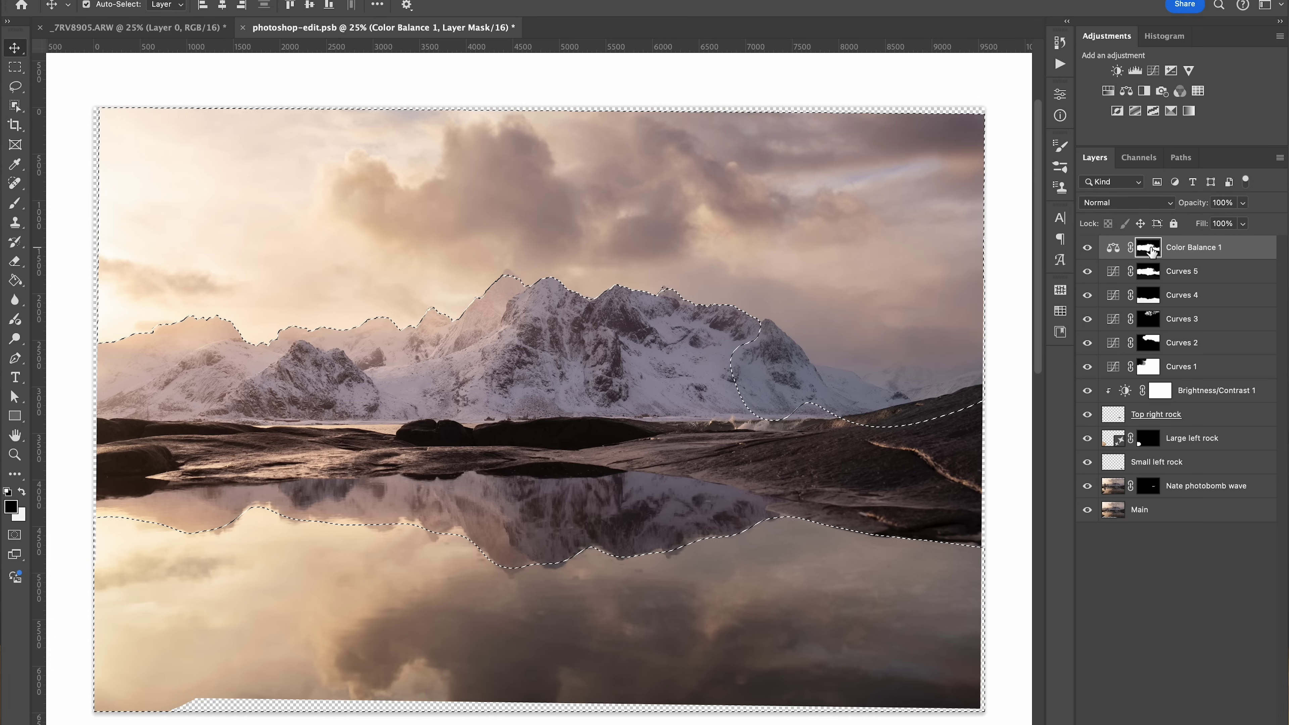
pyautogui.hotkey('ctrl', 'd')
pyautogui.press('ctrl')
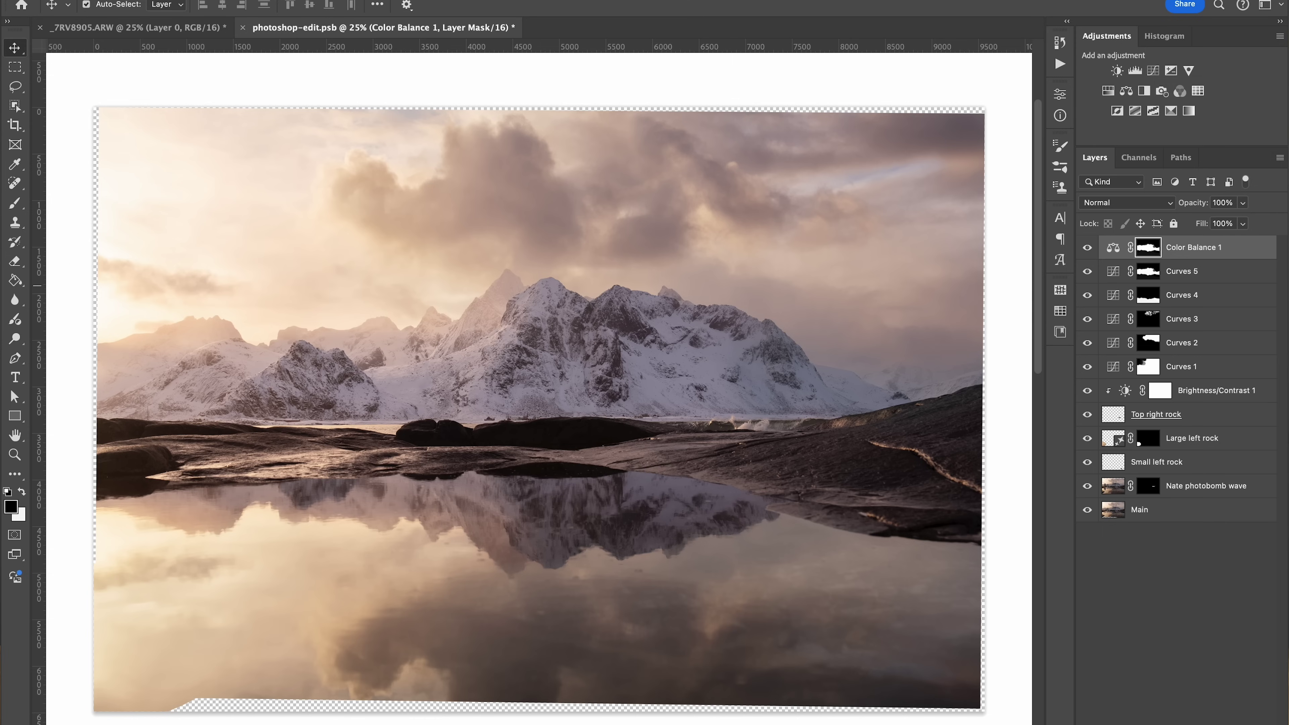
pyautogui.hotkey('ctrl', 'i')
# - Review the first Color Balance settings and undo the mask changes so its mask is white again
pyautogui.doubleClick(1113, 248)
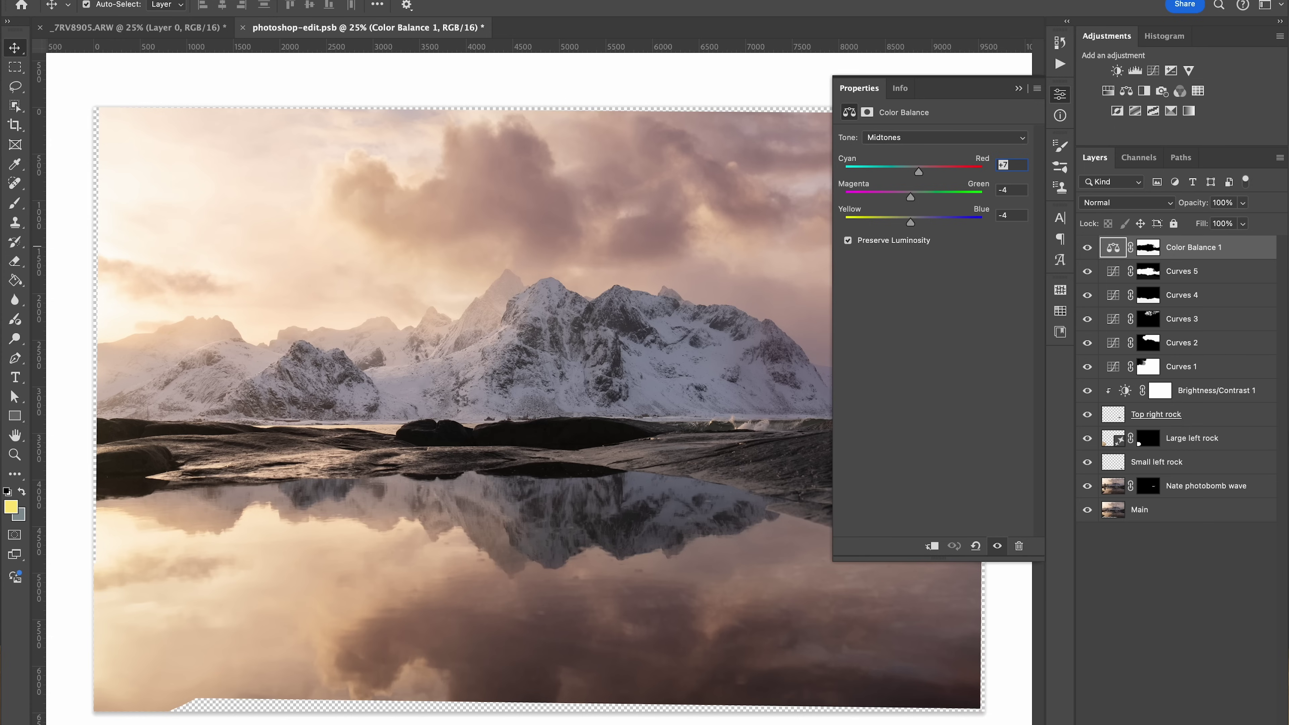
pyautogui.click(1018, 88)
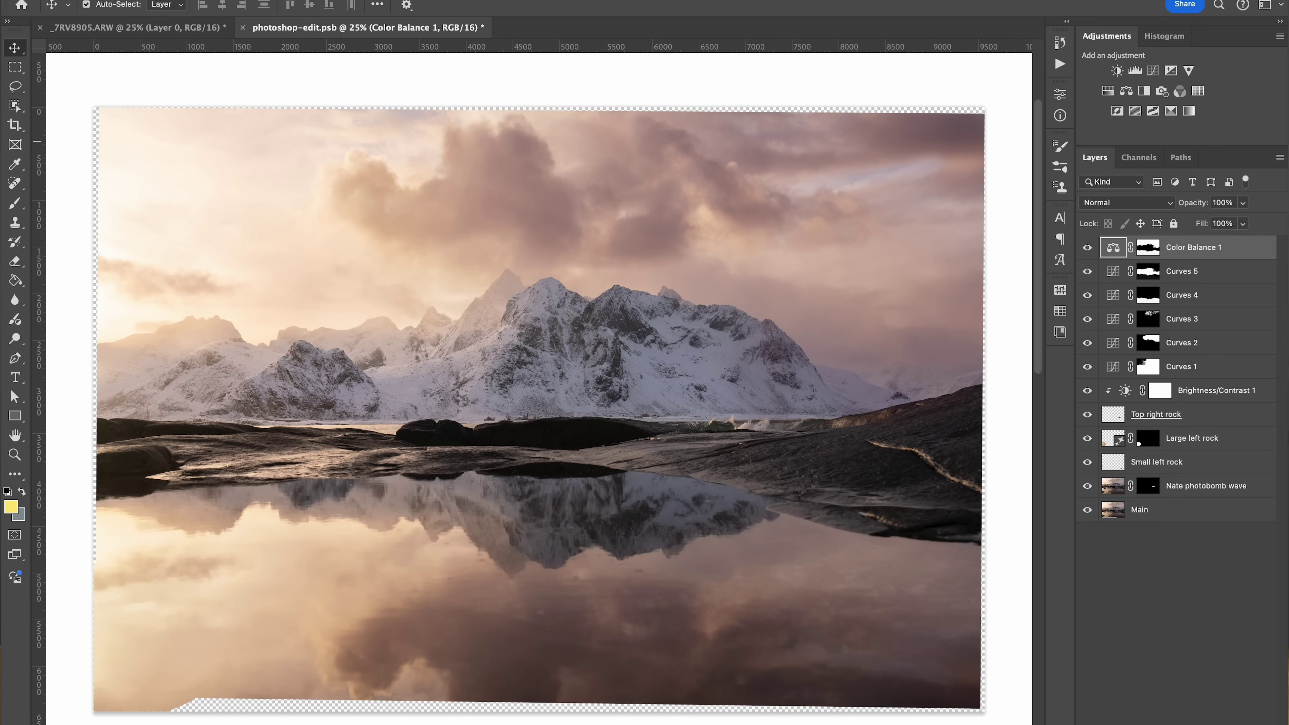
pyautogui.click(1148, 247)
pyautogui.hotkey('ctrl', 'BackSpace')
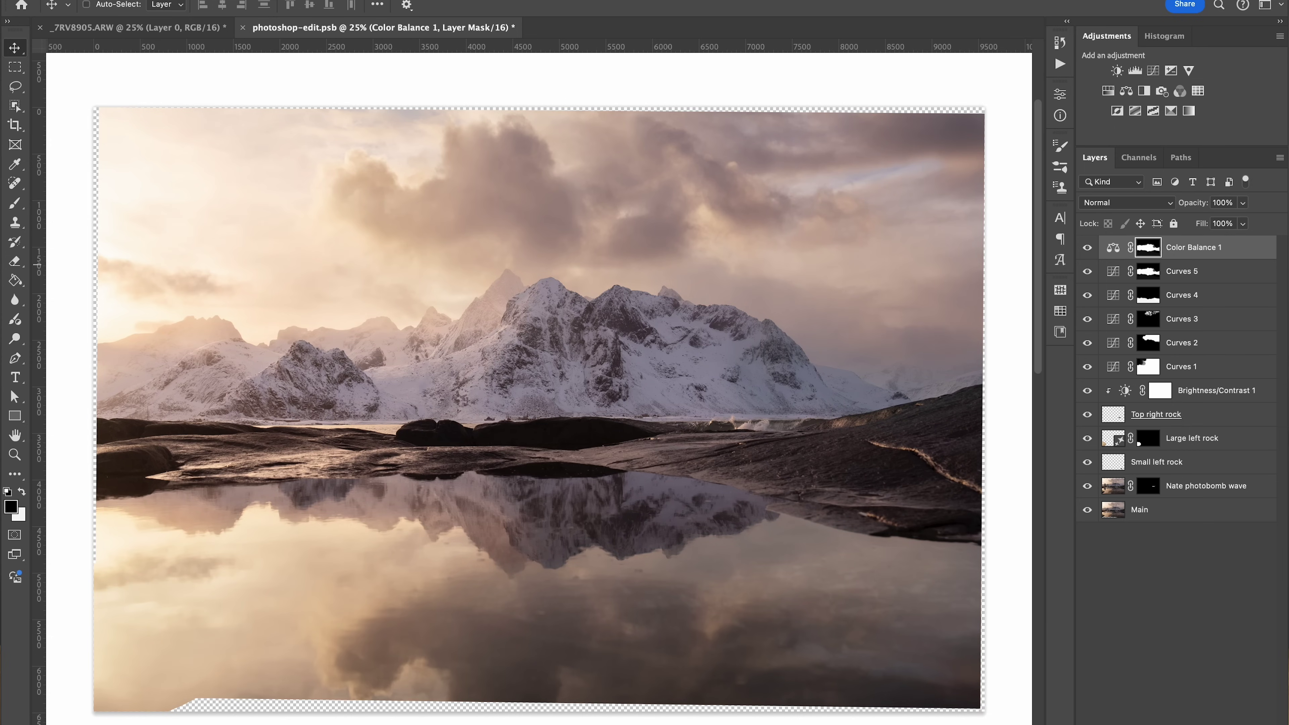
pyautogui.hotkey('ctrl', 'd')
# - Add a second Color Balance adjustment and black out the mountain and reflection on its mask using the fifth Curves mask
pyautogui.click(1126, 91)
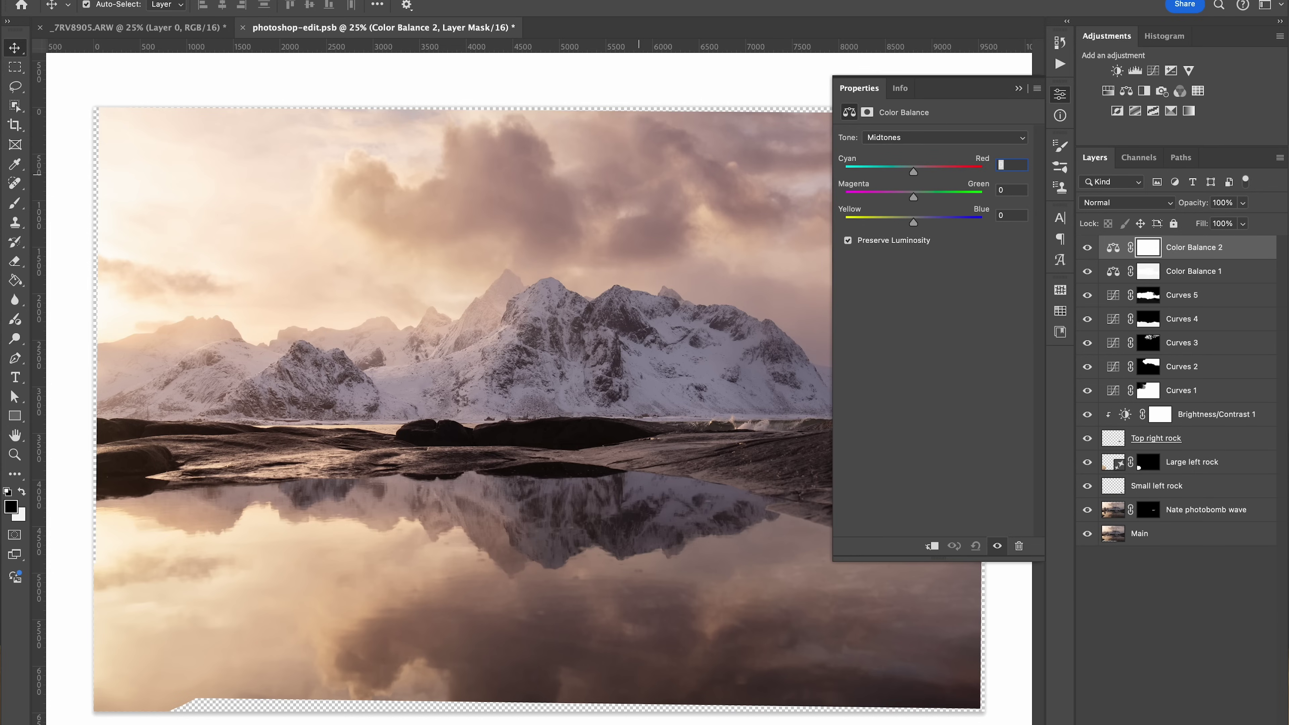
pyautogui.press('Return')
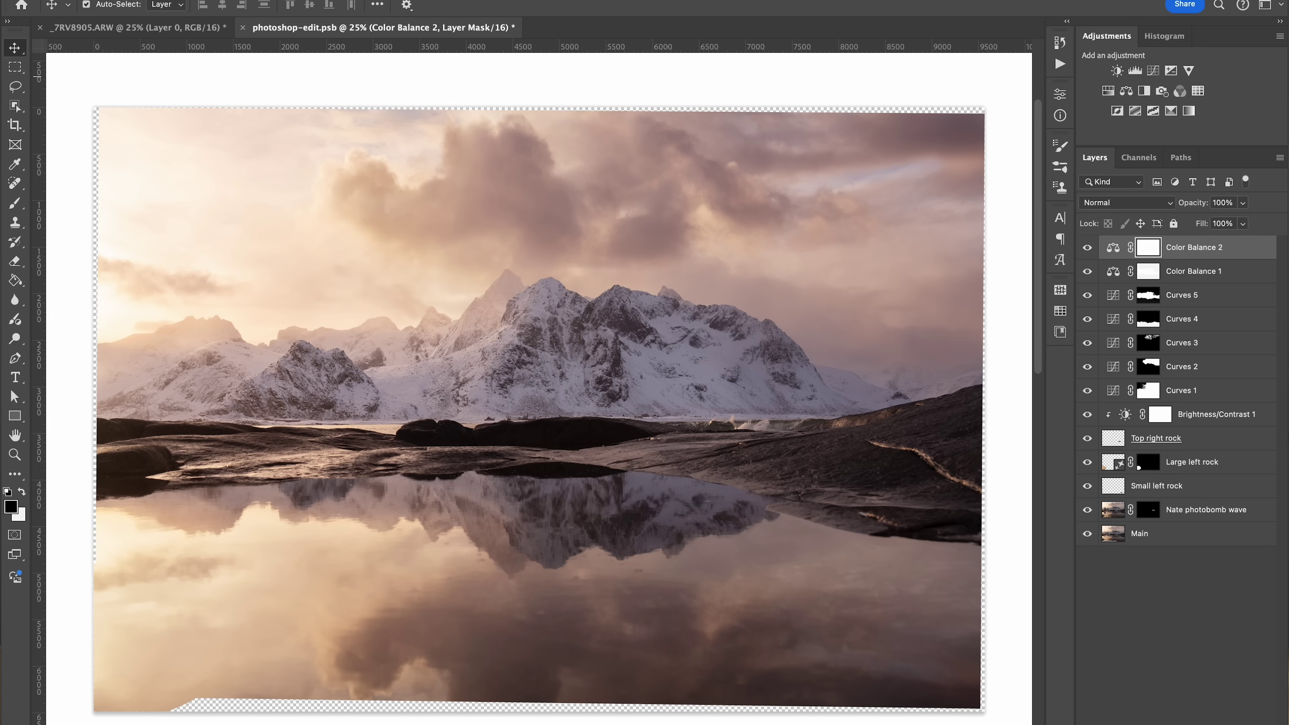
pyautogui.keyDown('ctrl'); pyautogui.click(1148, 295); pyautogui.keyUp('ctrl')
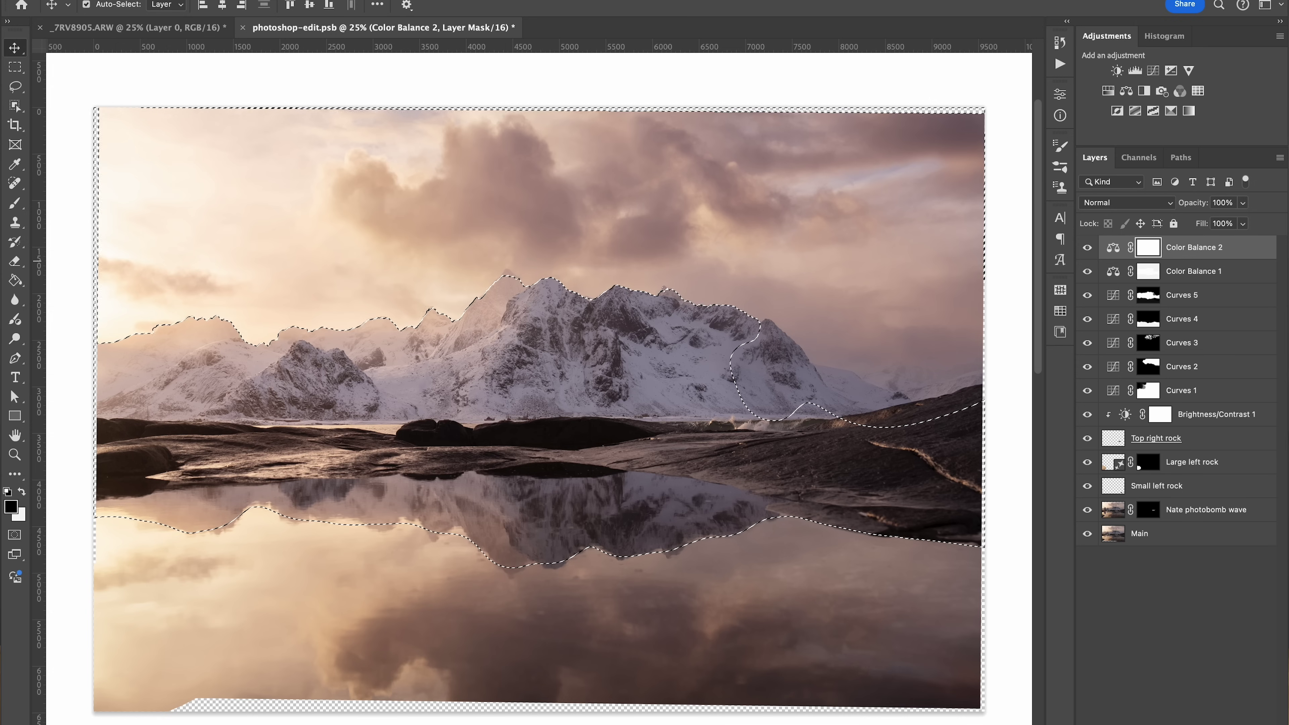
pyautogui.hotkey('alt', 'BackSpace')
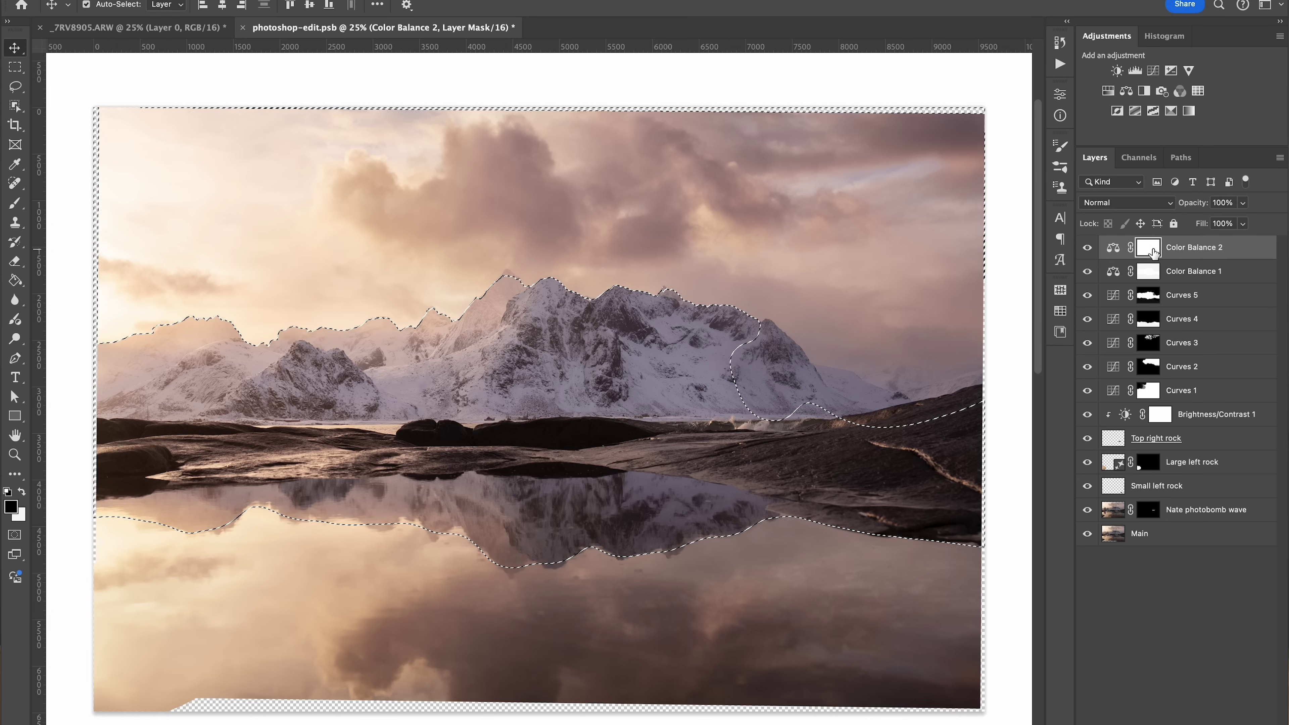
pyautogui.hotkey('ctrl', 'd')
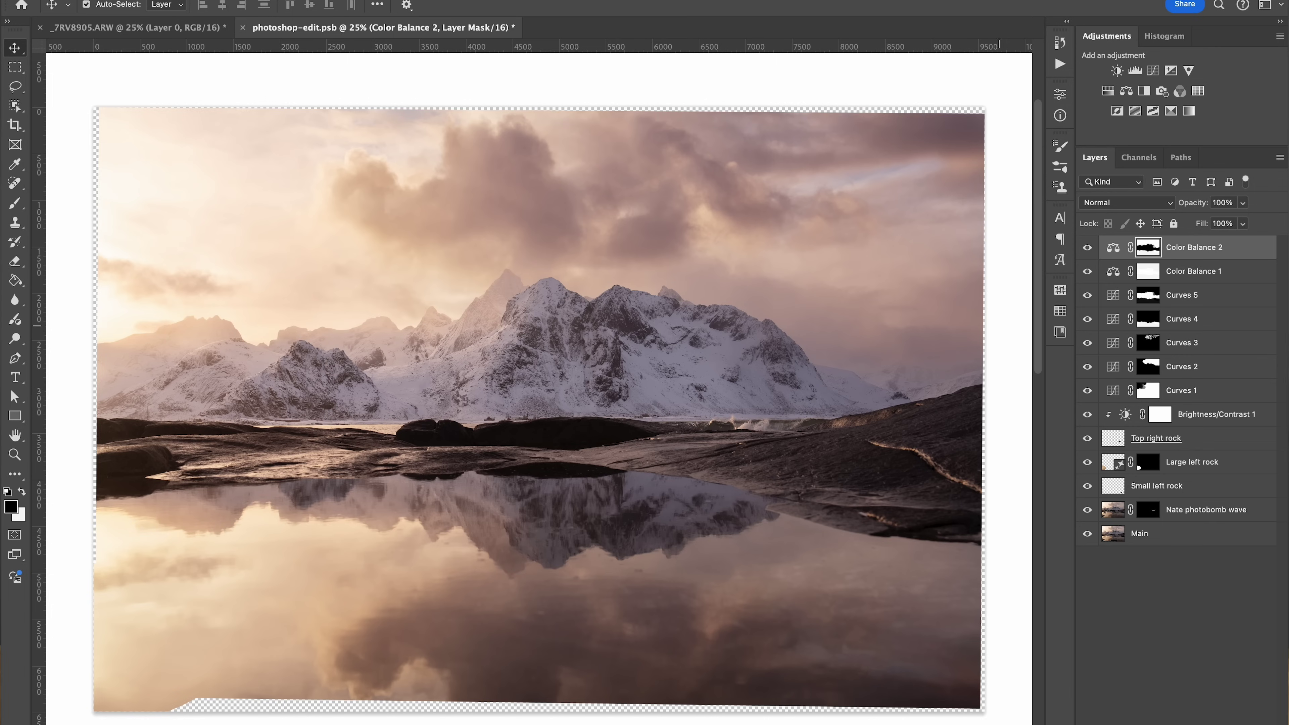
# - Shift the second Color Balance adjustment's midtones slightly toward red and magenta and more strongly toward yellow
pyautogui.doubleClick(1112, 247)
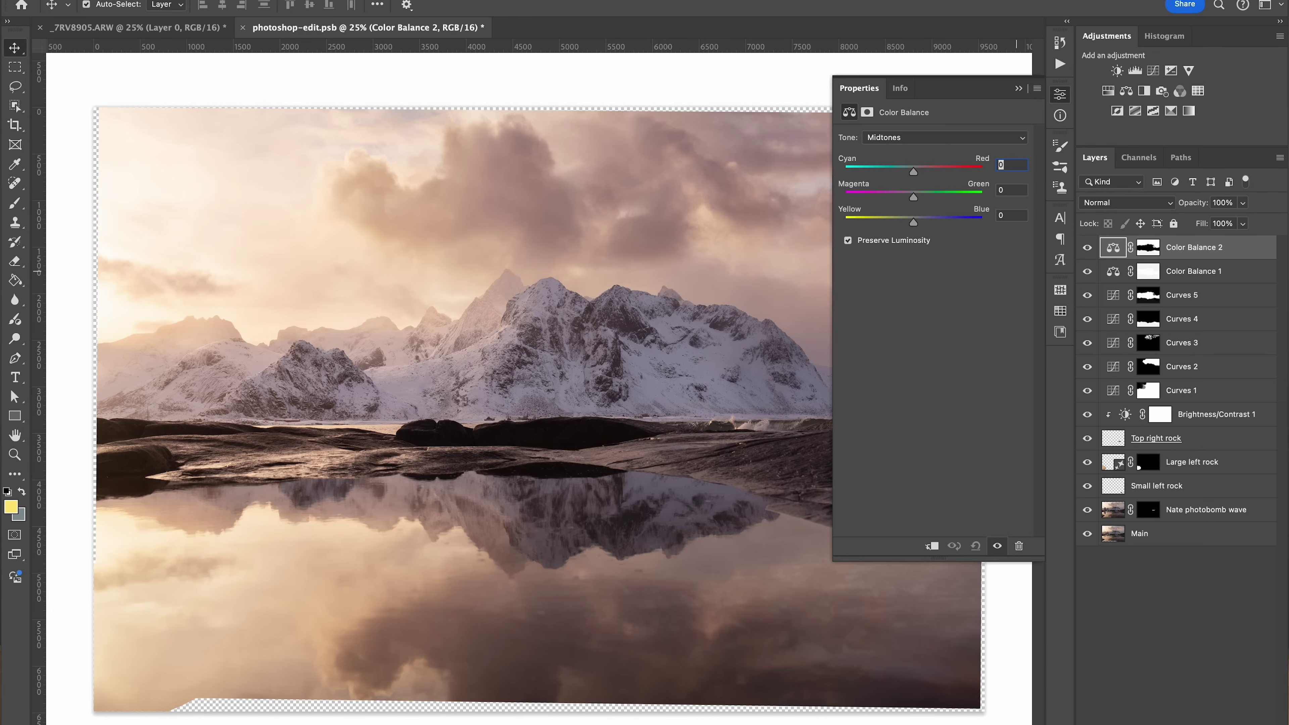
pyautogui.hscroll(5, 439, 386)
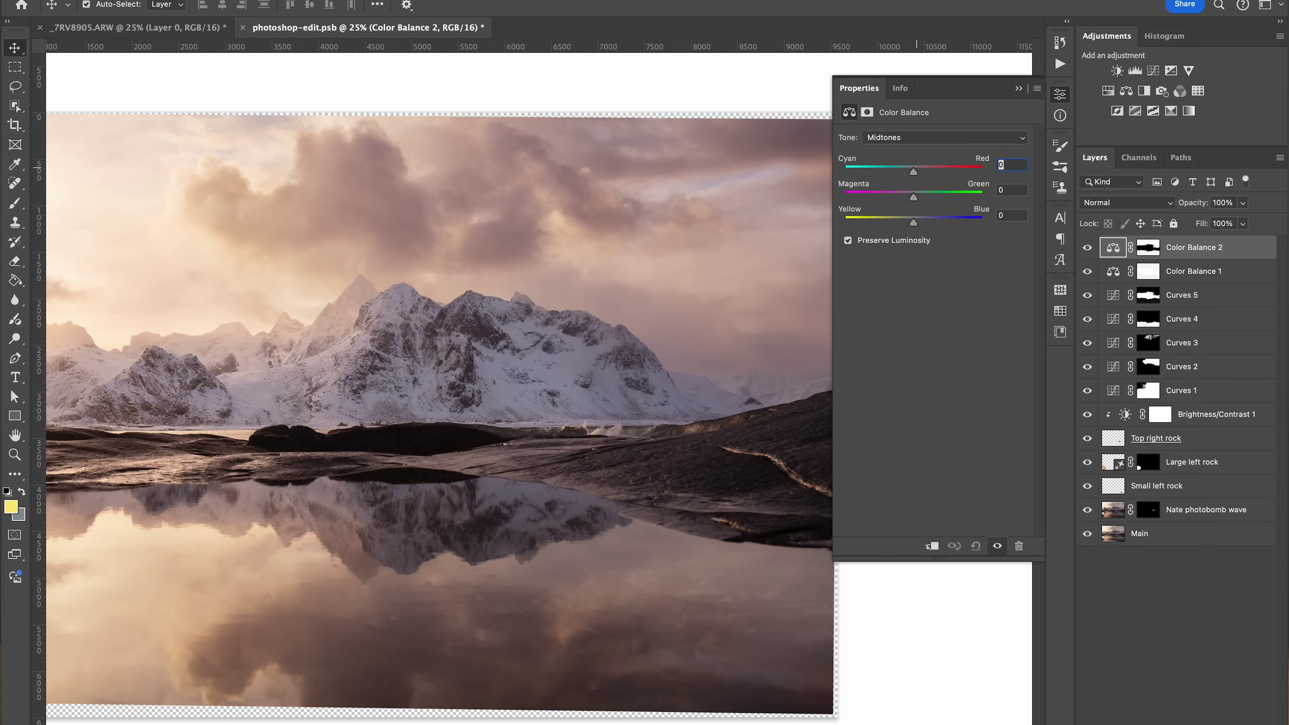
pyautogui.moveTo(913, 171); pyautogui.dragTo(917, 172)
pyautogui.moveTo(913, 197); pyautogui.dragTo(911, 197)
pyautogui.moveTo(913, 223); pyautogui.dragTo(903, 223)
pyautogui.click(1018, 88)
pyautogui.press('super+0')
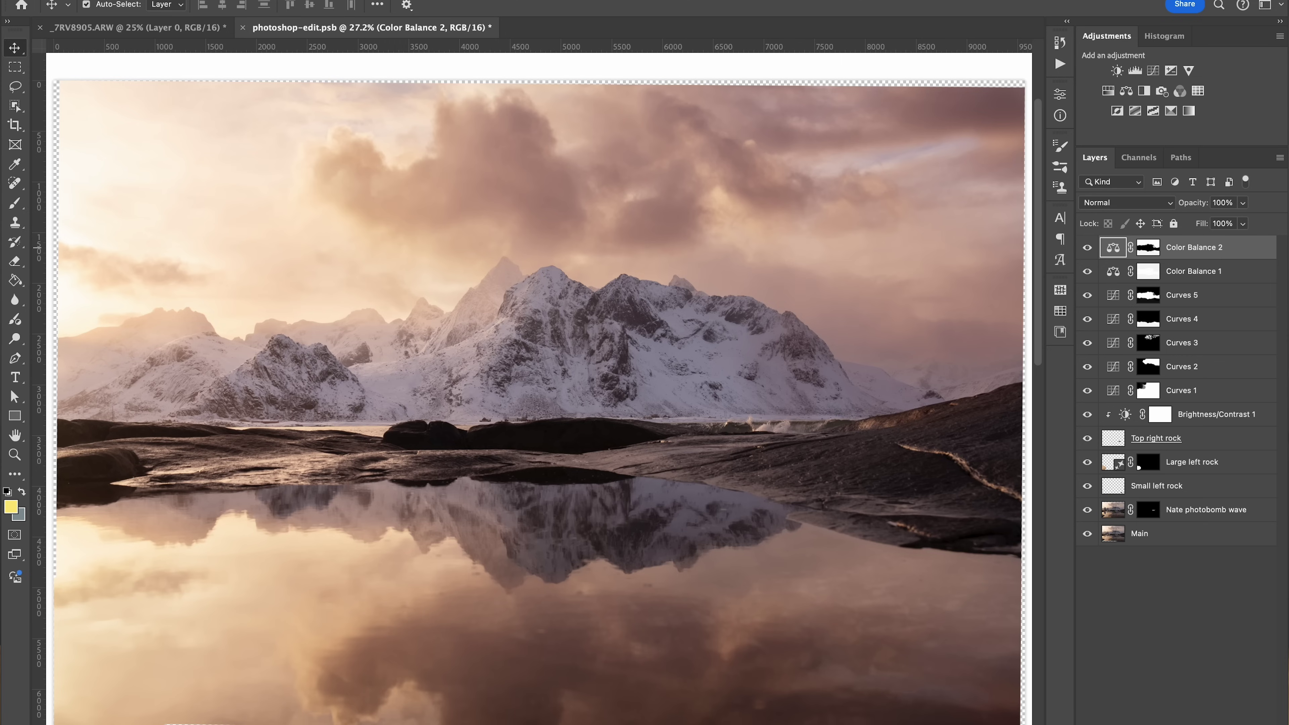
# - Paint black on the second Color Balance mask over the bright left sky and its reflection with a 1600 px brush at 50% opacity
pyautogui.press('super+backslash')
pyautogui.press('d')
pyautogui.press('b')
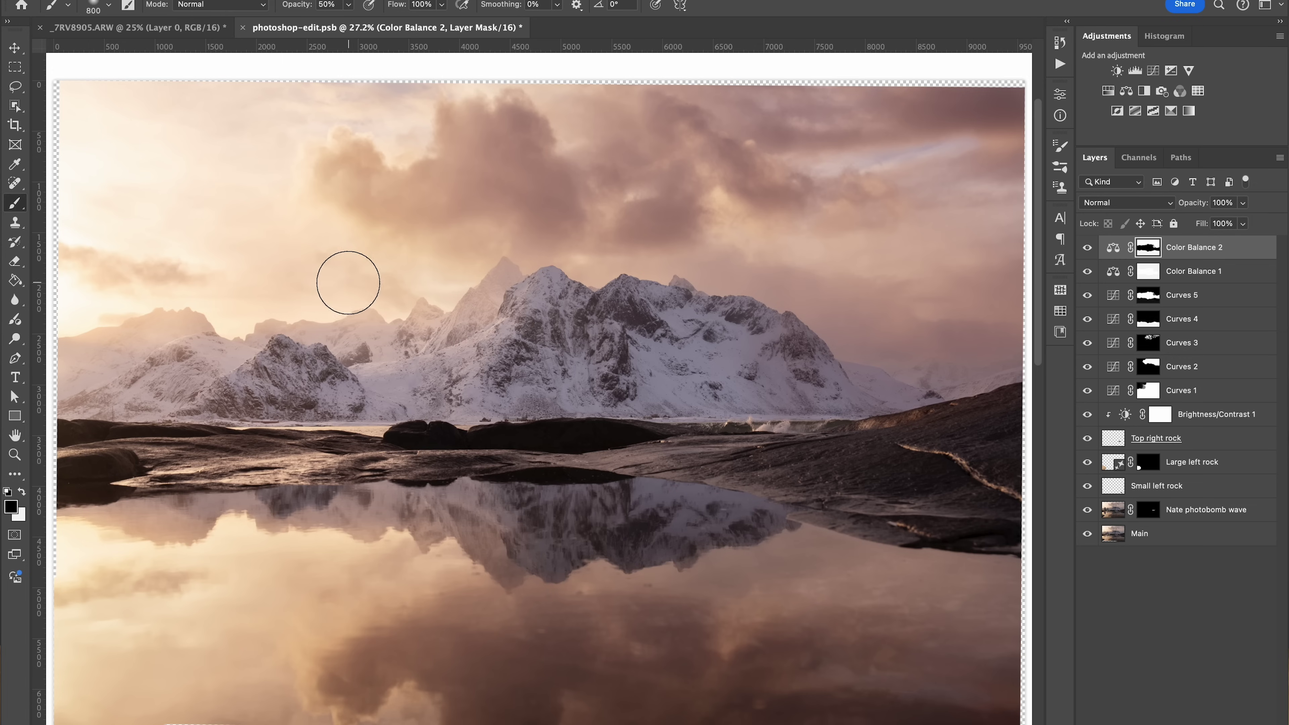
pyautogui.press(']')
pyautogui.press(']')
pyautogui.press(']')
pyautogui.press(']')
pyautogui.press(']')
pyautogui.press(']')
pyautogui.press(']')
pyautogui.press(']')
pyautogui.moveTo(151, 124)
pyautogui.mouseDown()
pyautogui.moveTo(81, 129)
pyautogui.moveTo(81, 258)
pyautogui.moveTo(158, 167)
pyautogui.moveTo(170, 115)
pyautogui.moveTo(193, 158)
pyautogui.moveTo(351, 282)
pyautogui.moveTo(287, 274)
pyautogui.mouseUp()
pyautogui.moveTo(159, 585)
pyautogui.mouseDown()
pyautogui.moveTo(95, 628)
pyautogui.moveTo(219, 653)
pyautogui.moveTo(341, 568)
pyautogui.moveTo(300, 656)
pyautogui.moveTo(138, 561)
pyautogui.moveTo(184, 604)
pyautogui.moveTo(335, 582)
pyautogui.moveTo(233, 616)
pyautogui.moveTo(217, 636)
pyautogui.mouseUp()
# - Add a third Color Balance adjustment limited to the mountain and its reflection by the fifth Curves mask
pyautogui.click(1182, 295)
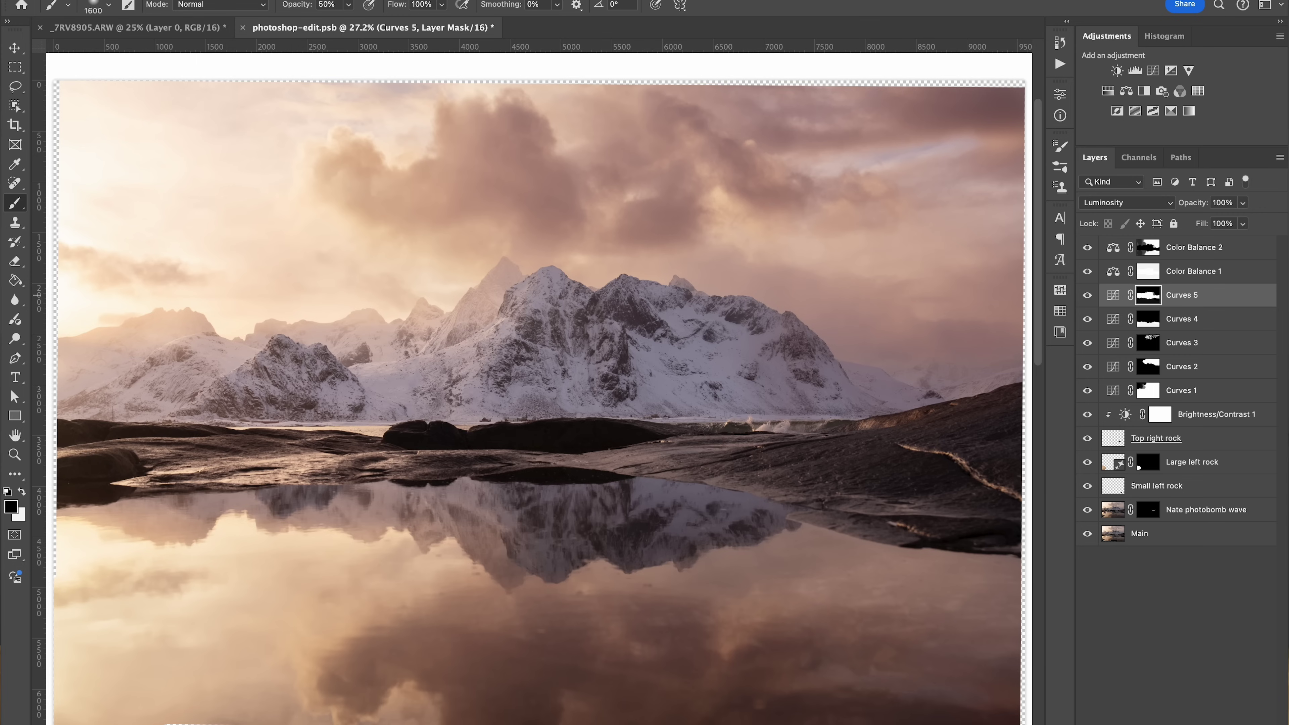
pyautogui.keyDown('ctrl'); pyautogui.click(1148, 294); pyautogui.keyUp('ctrl')
pyautogui.click(1148, 248)
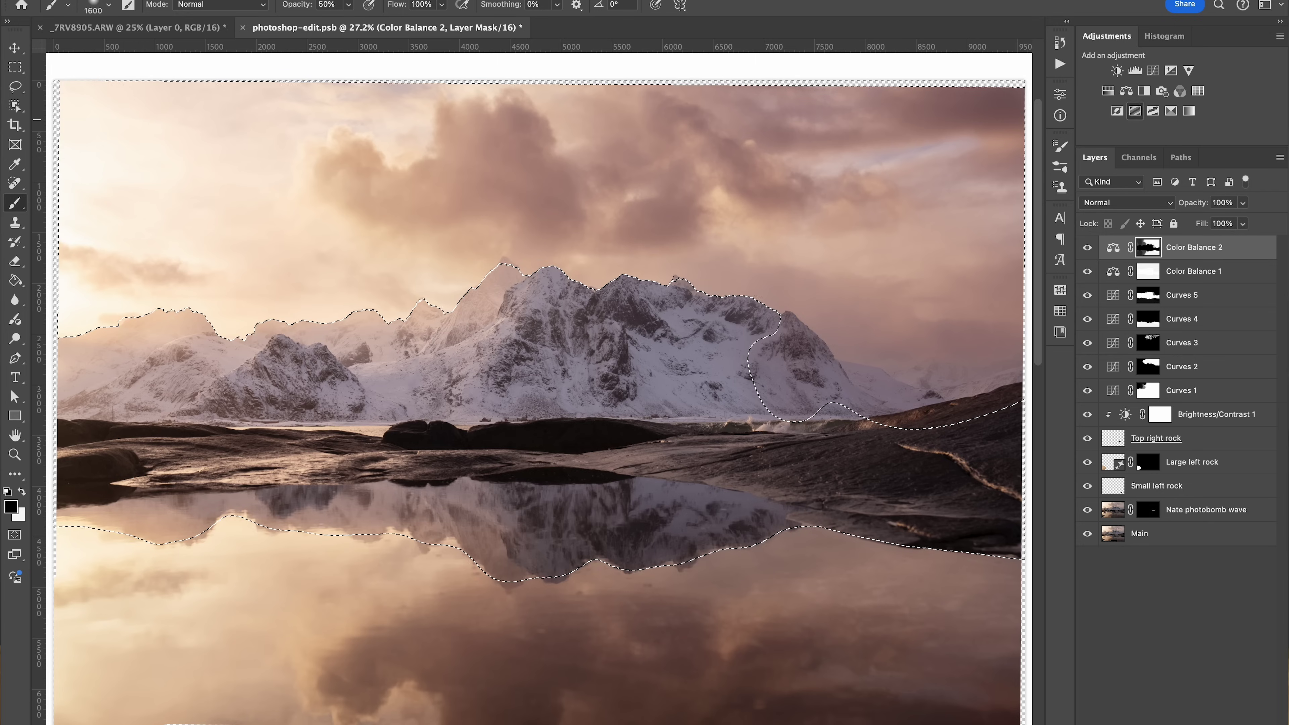
pyautogui.click(1126, 91)
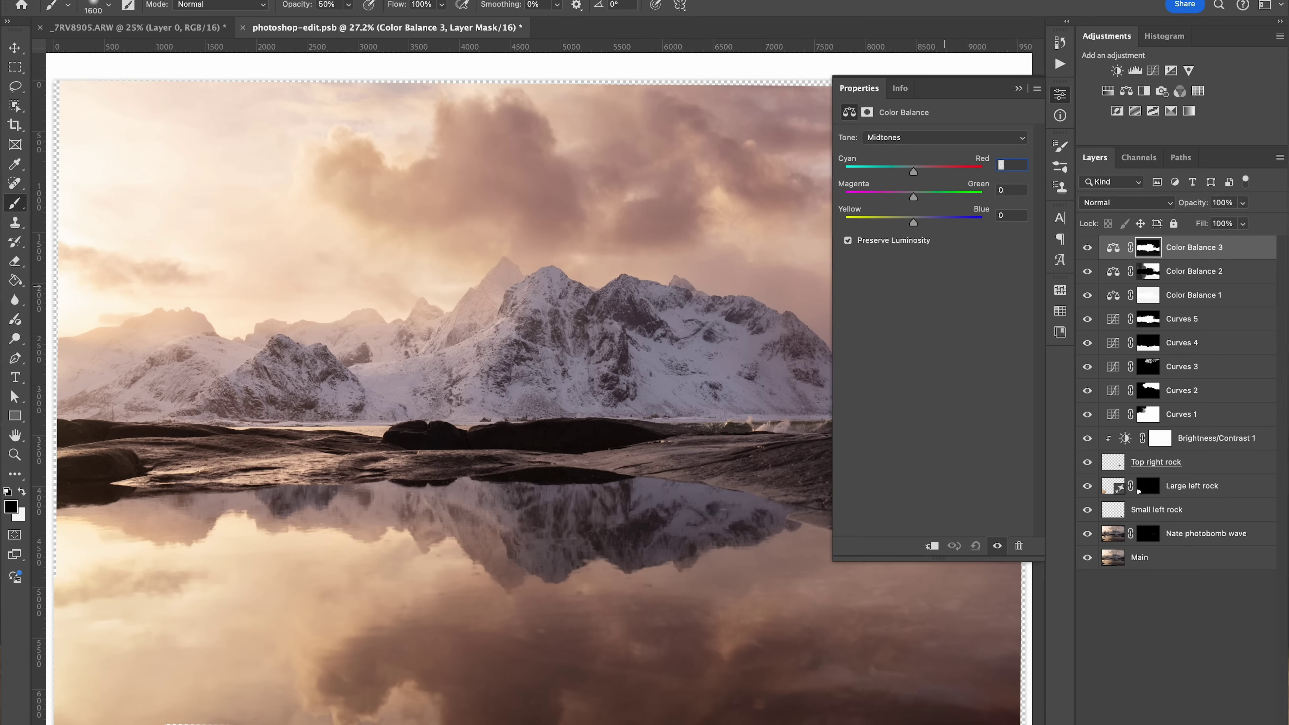
# - Shift the third Color Balance adjustment's shadows toward blue with a Yellow-Blue value of +4
pyautogui.click(916, 137)
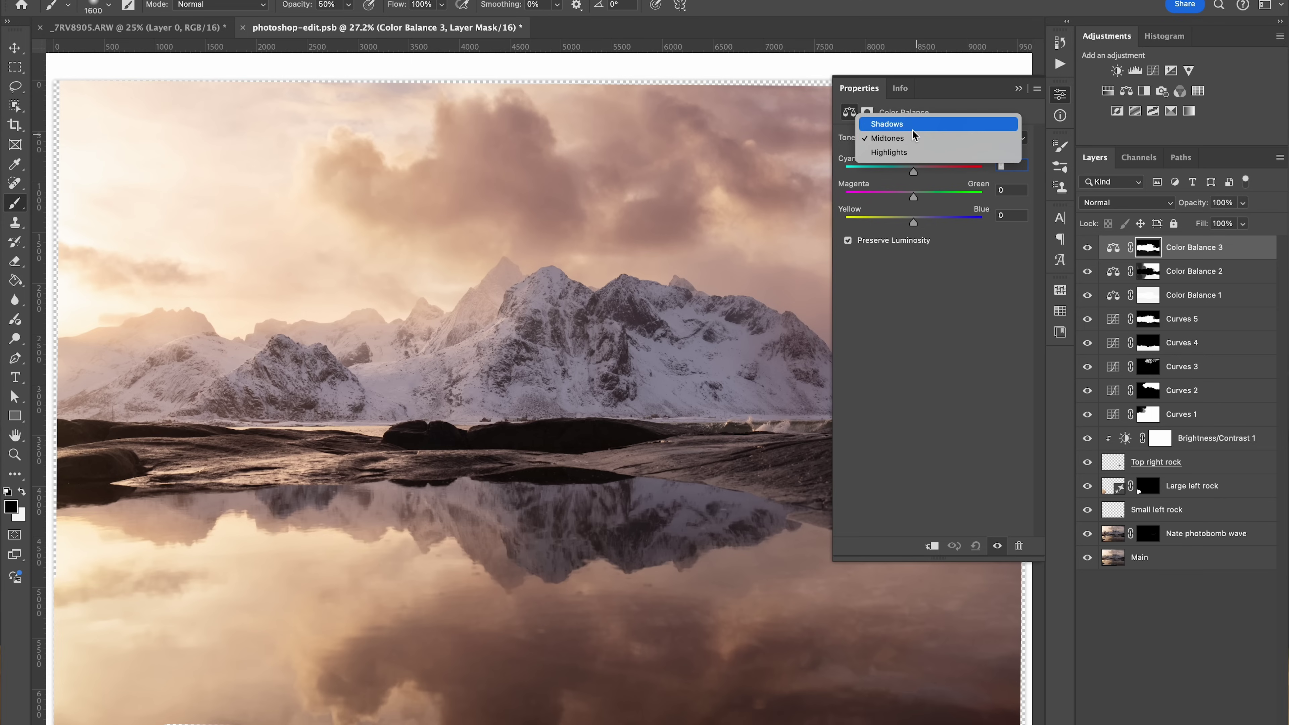
pyautogui.click(918, 127)
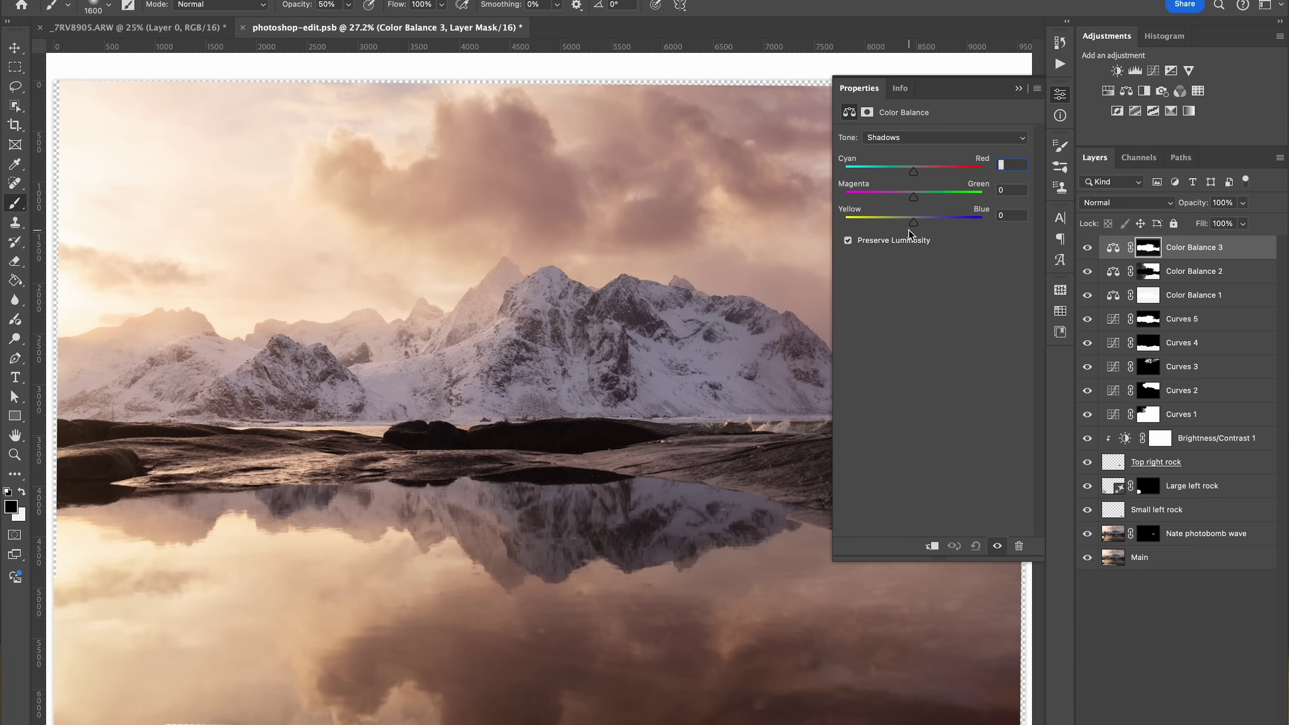
pyautogui.click(913, 174)
pyautogui.click(916, 222)
# - Shift the third Color Balance adjustment's midtones slightly toward red and set their Yellow-Blue value to -5
pyautogui.click(917, 139)
pyautogui.click(917, 152)
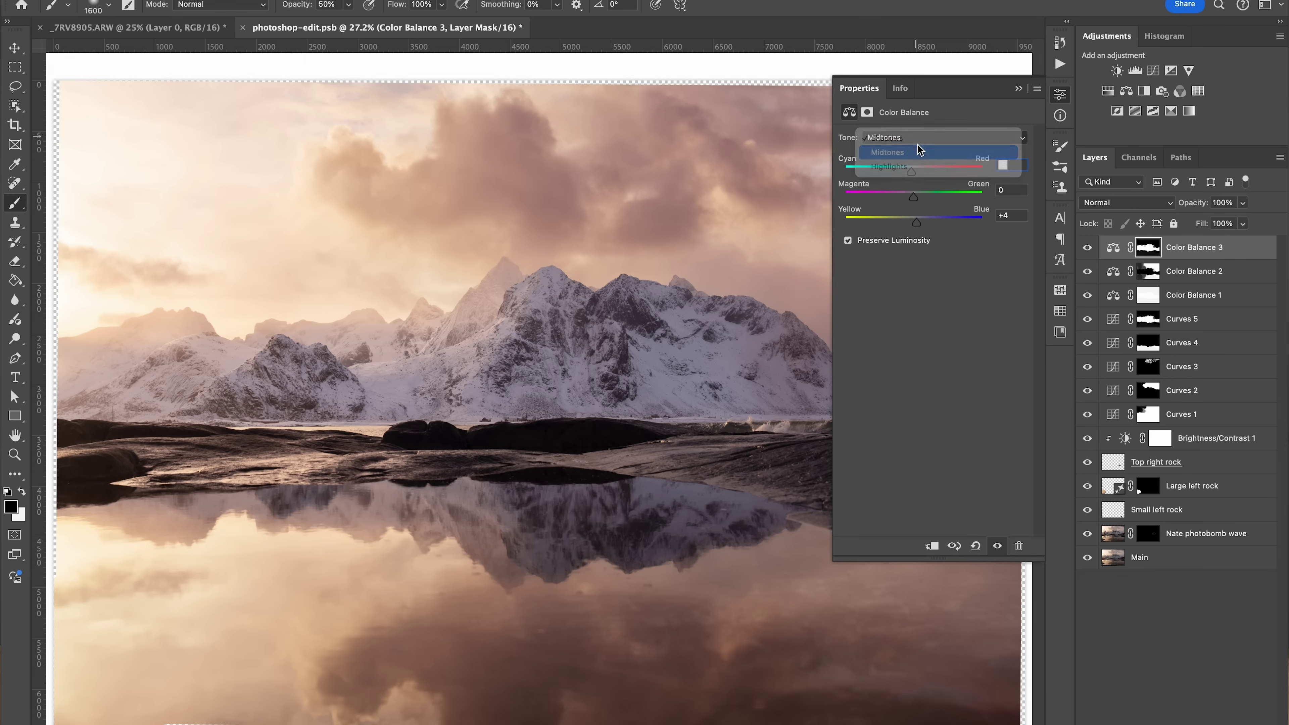
pyautogui.moveTo(914, 168); pyautogui.dragTo(916, 169)
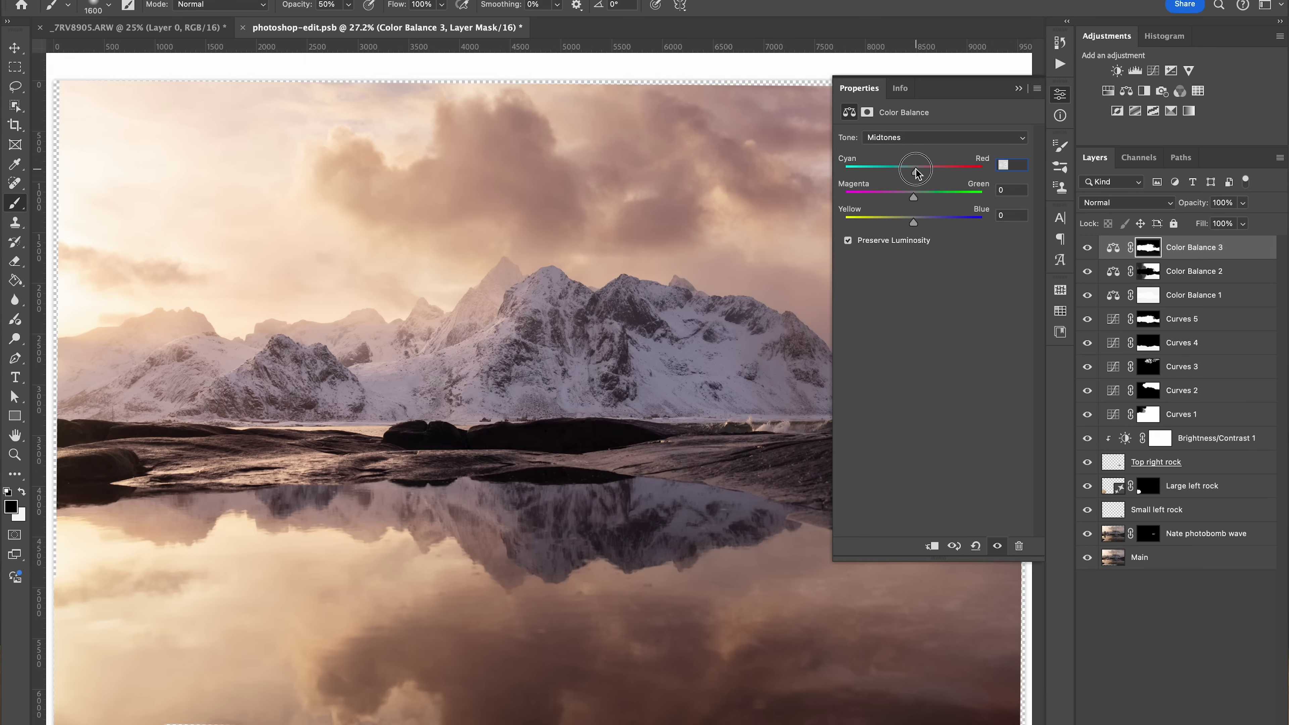
pyautogui.moveTo(913, 224); pyautogui.dragTo(911, 222)
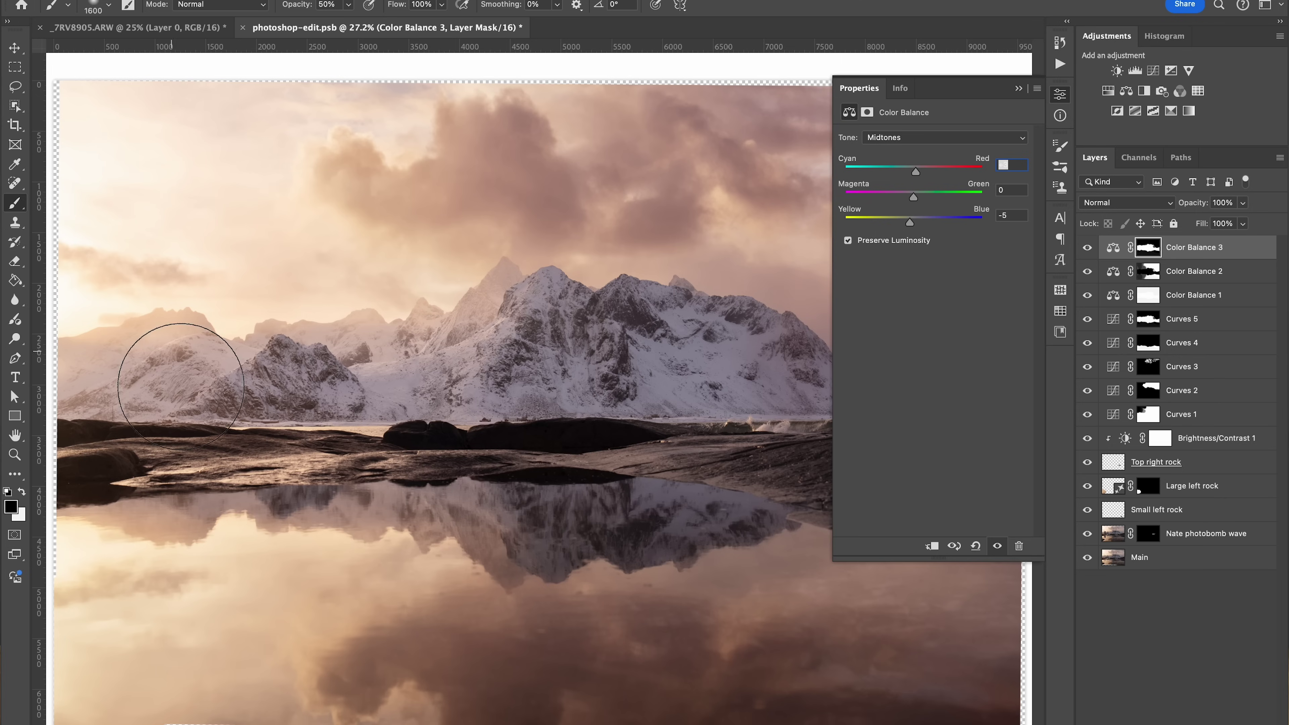
# - Shift the third Color Balance adjustment's highlights toward red and set their Yellow-Blue value to -4
pyautogui.click(898, 142)
pyautogui.click(916, 154)
pyautogui.moveTo(913, 224); pyautogui.dragTo(912, 227)
pyautogui.moveTo(916, 173); pyautogui.dragTo(923, 175)
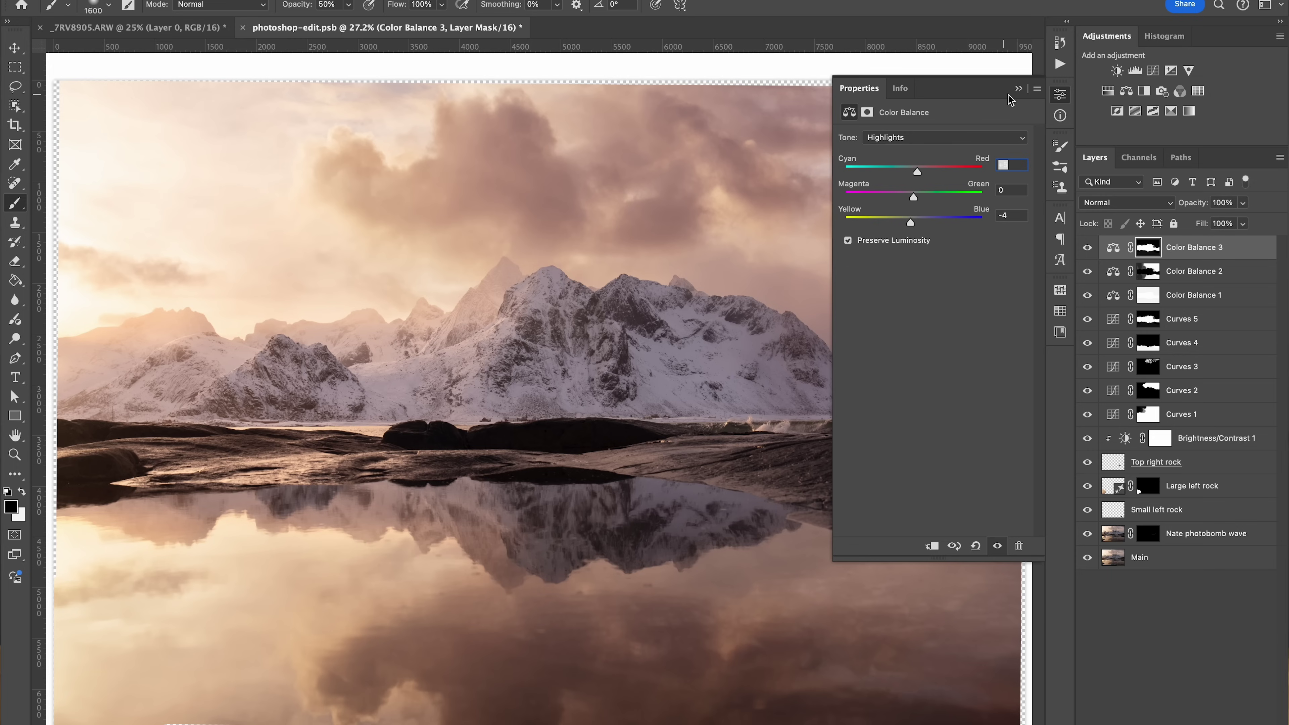
pyautogui.click(1018, 89)
# - Compare the image with the third Color Balance adjustment hidden and shown
pyautogui.click(1088, 249)
pyautogui.click(1088, 249)
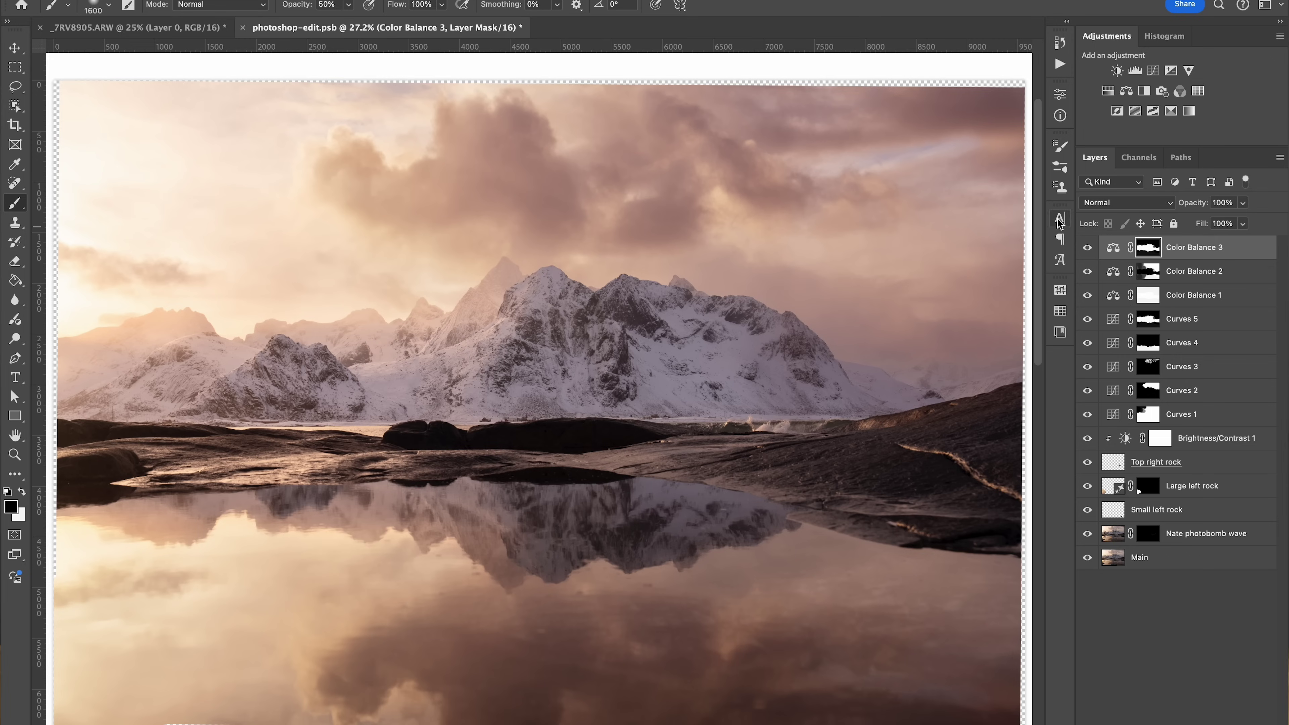
pyautogui.click(1087, 248)
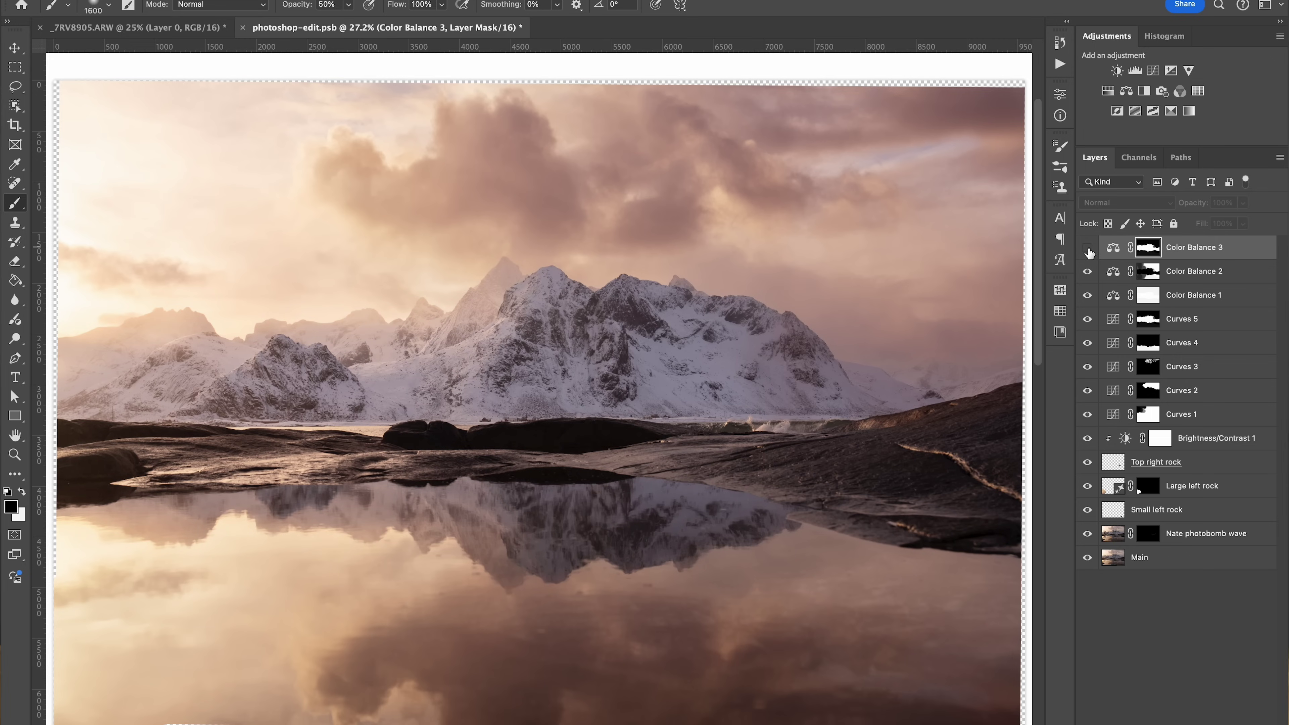
pyautogui.click(1087, 248)
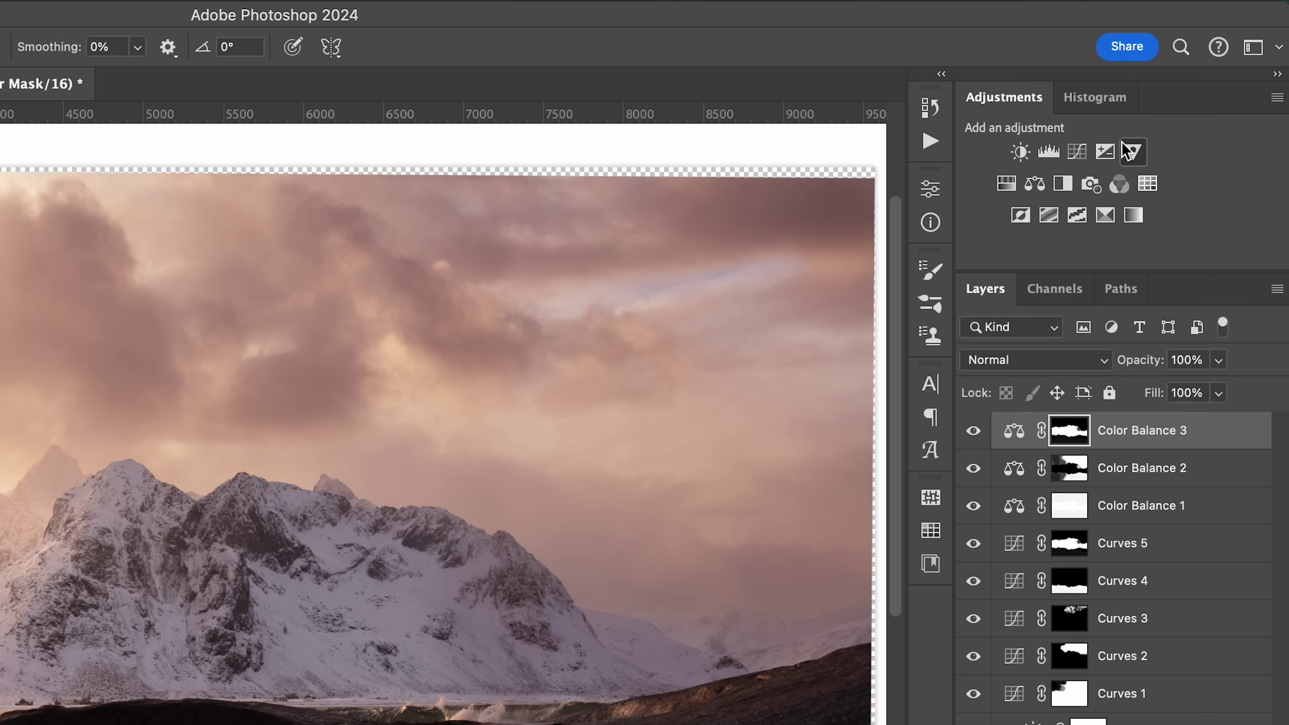
# - Add a Vibrance adjustment over the whole image with Vibrance at +31 and slightly increased Saturation
pyautogui.click(1133, 153)
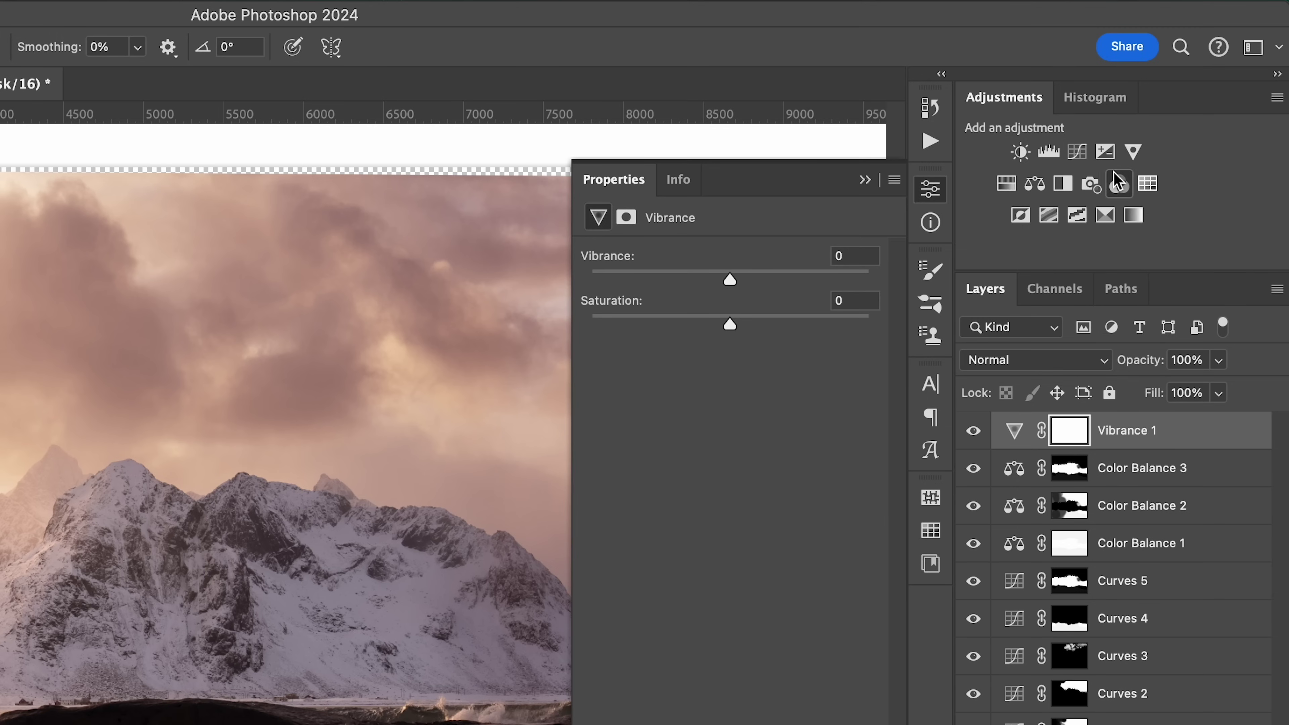
pyautogui.moveTo(731, 279); pyautogui.dragTo(771, 278)
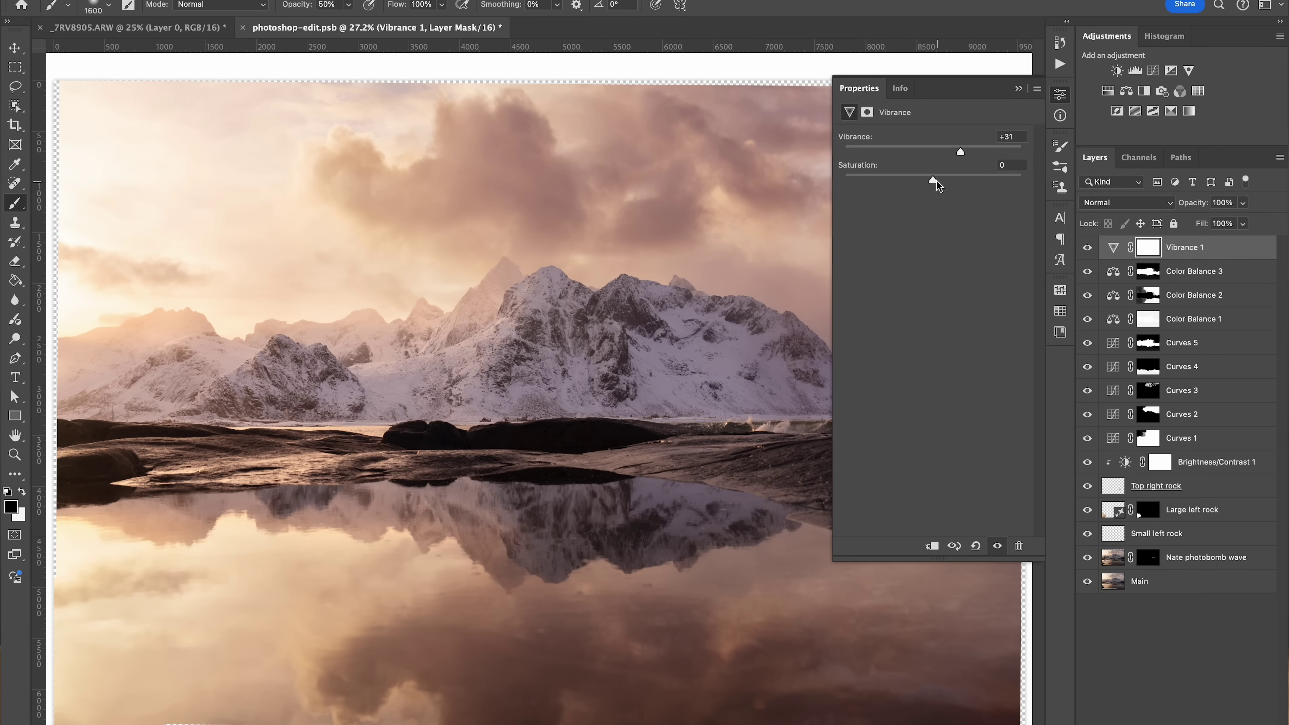
pyautogui.click(933, 182)
pyautogui.moveTo(934, 183); pyautogui.dragTo(943, 185)
pyautogui.moveTo(944, 184); pyautogui.dragTo(945, 184)
pyautogui.click(1060, 95)
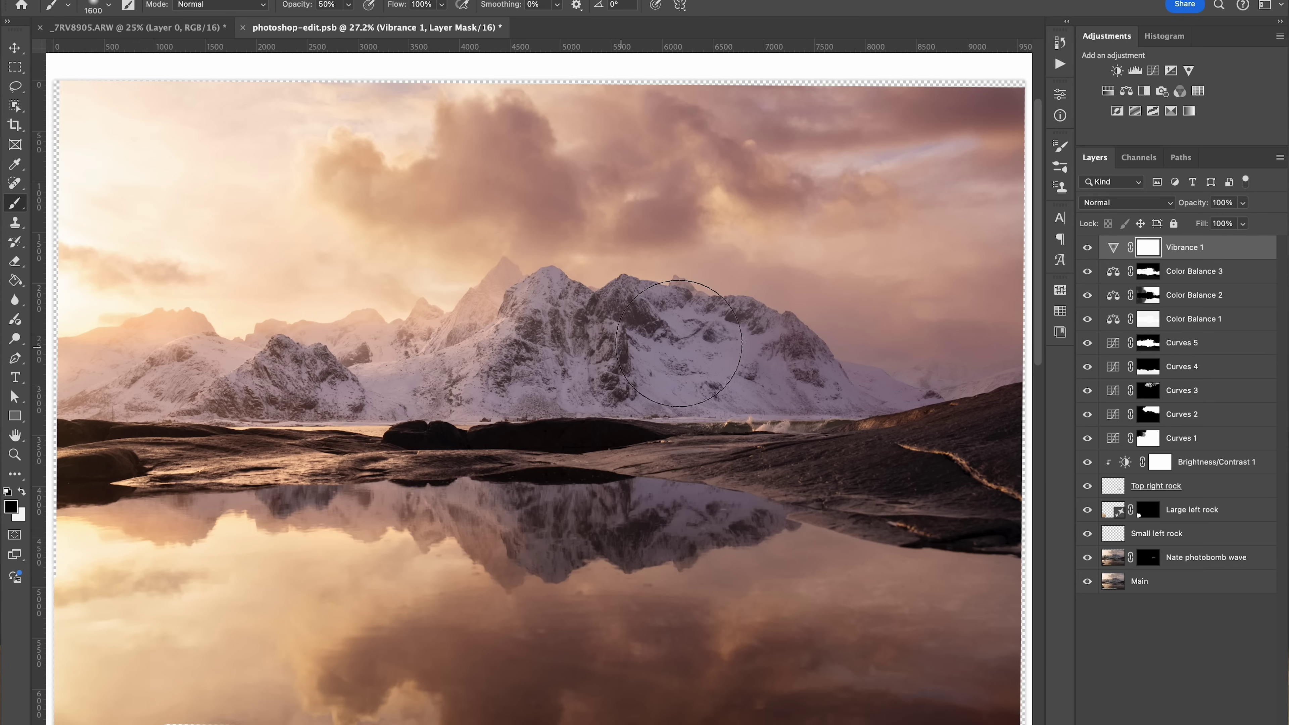
# - Check the effect of the Curves 5 adjustment and refine its contrast with a shadow point at input 62, output 63
pyautogui.click(1151, 346)
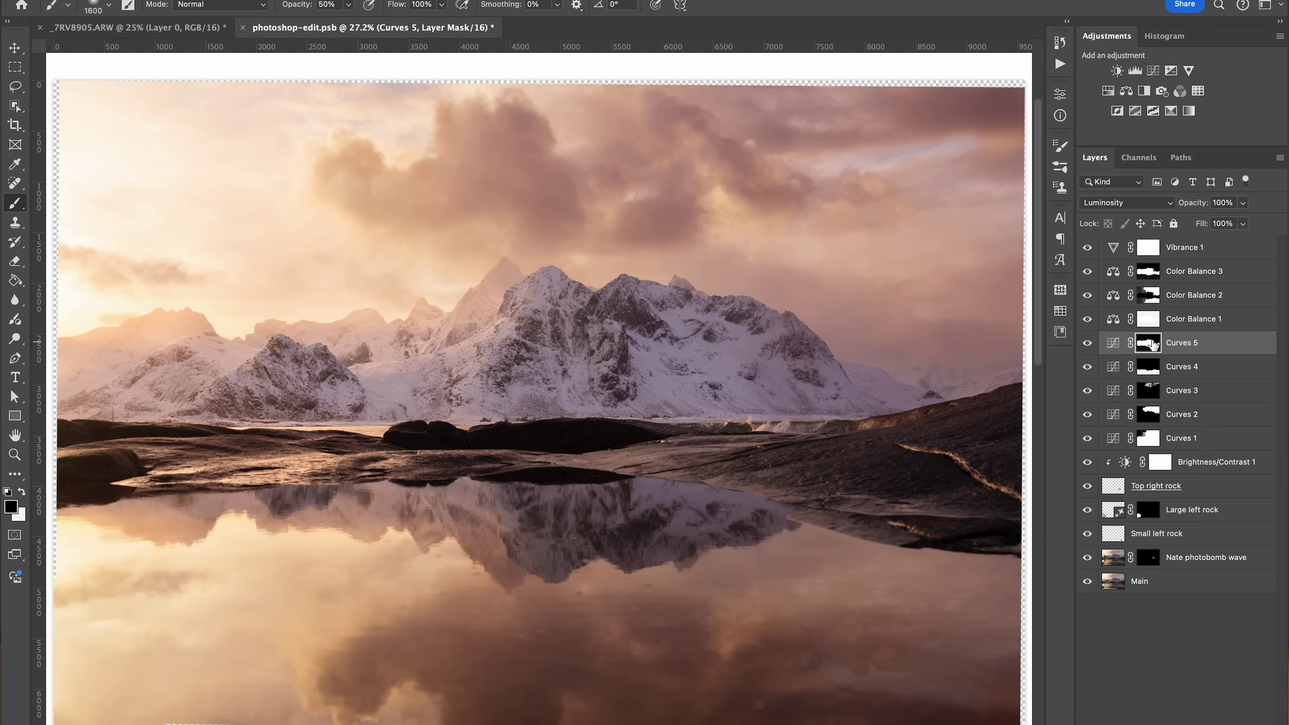
pyautogui.click(1087, 346)
pyautogui.click(1087, 345)
pyautogui.doubleClick(1114, 344)
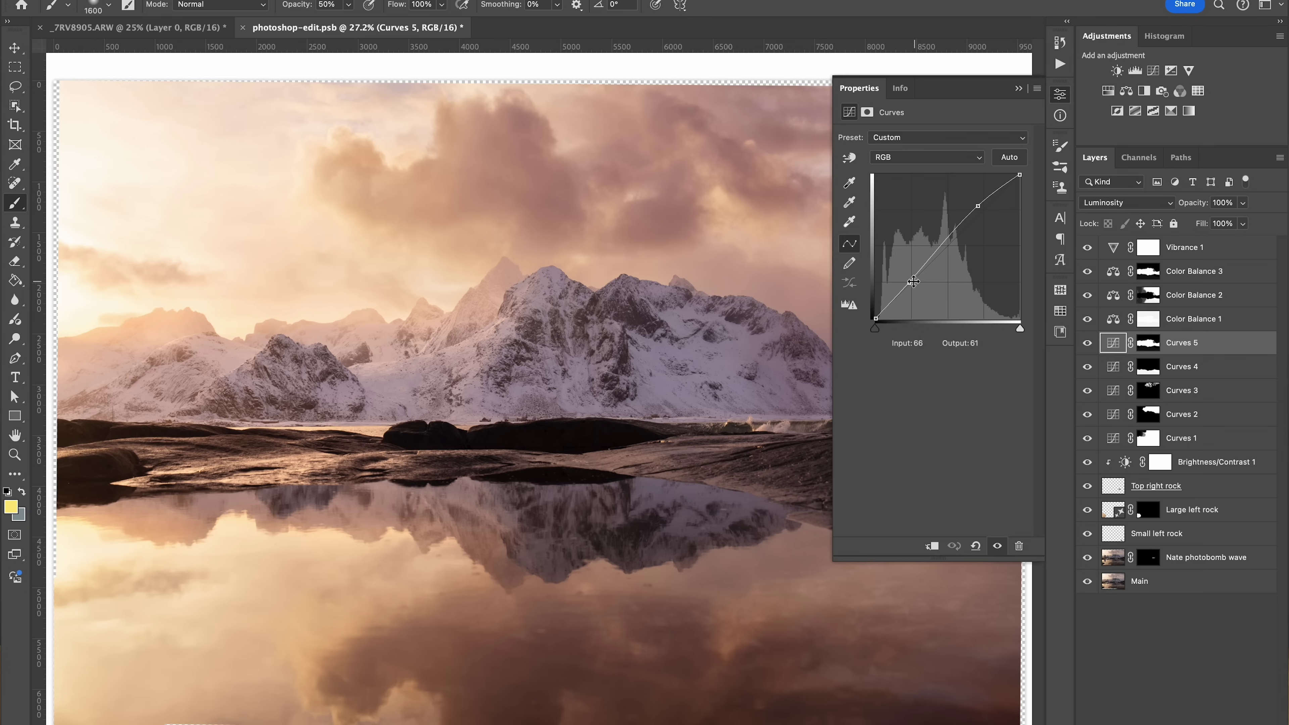
pyautogui.click(909, 283)
pyautogui.moveTo(911, 284); pyautogui.dragTo(913, 285)
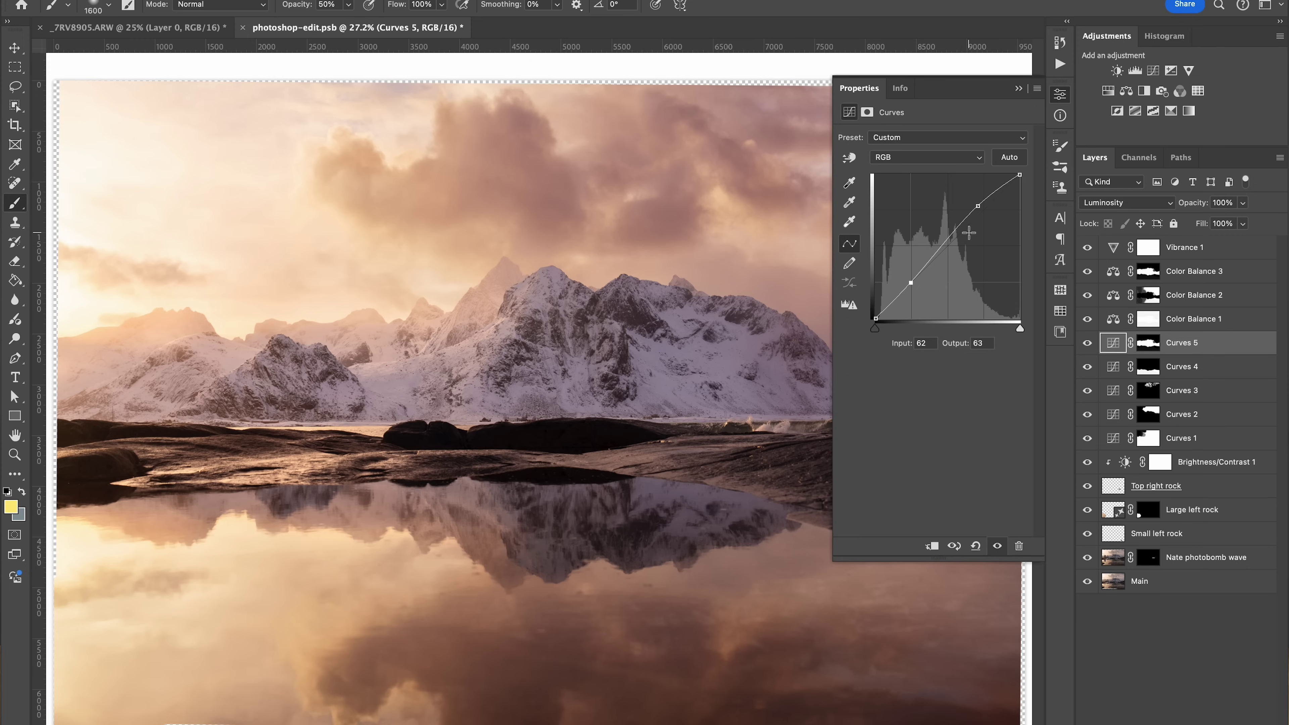
pyautogui.click(978, 204)
pyautogui.click(1018, 88)
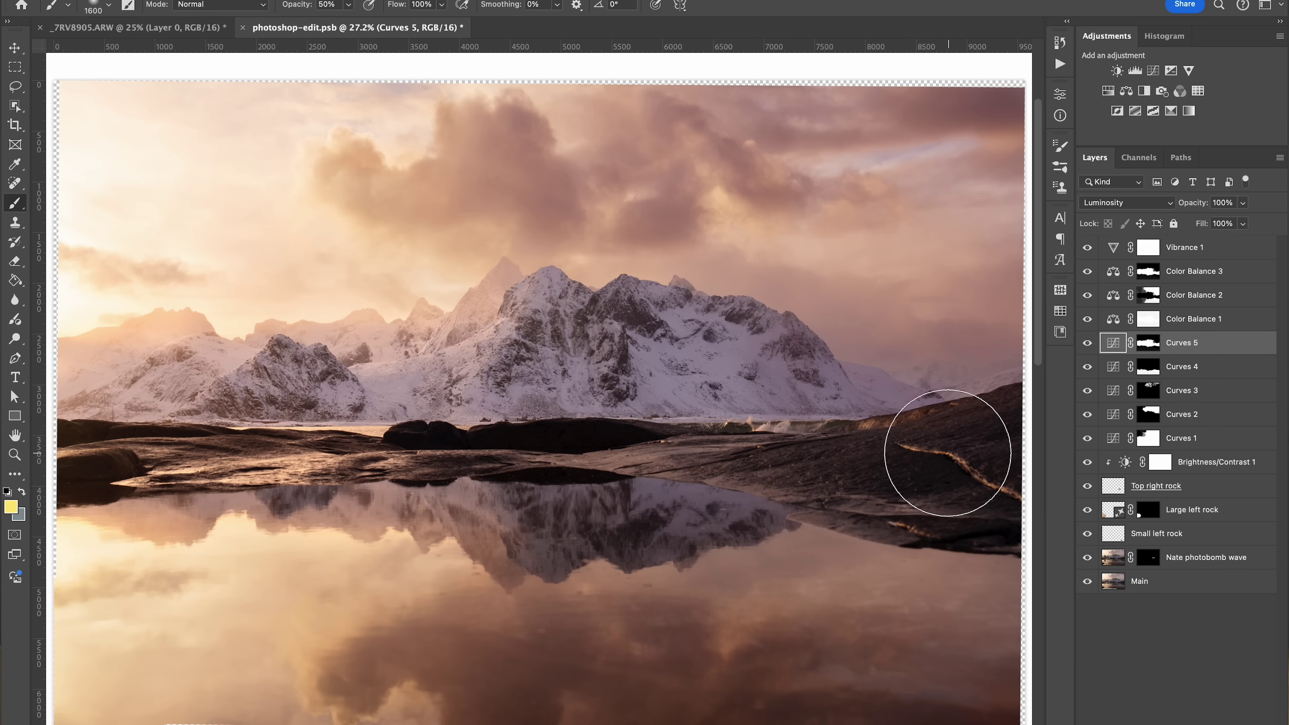
pyautogui.press('v')
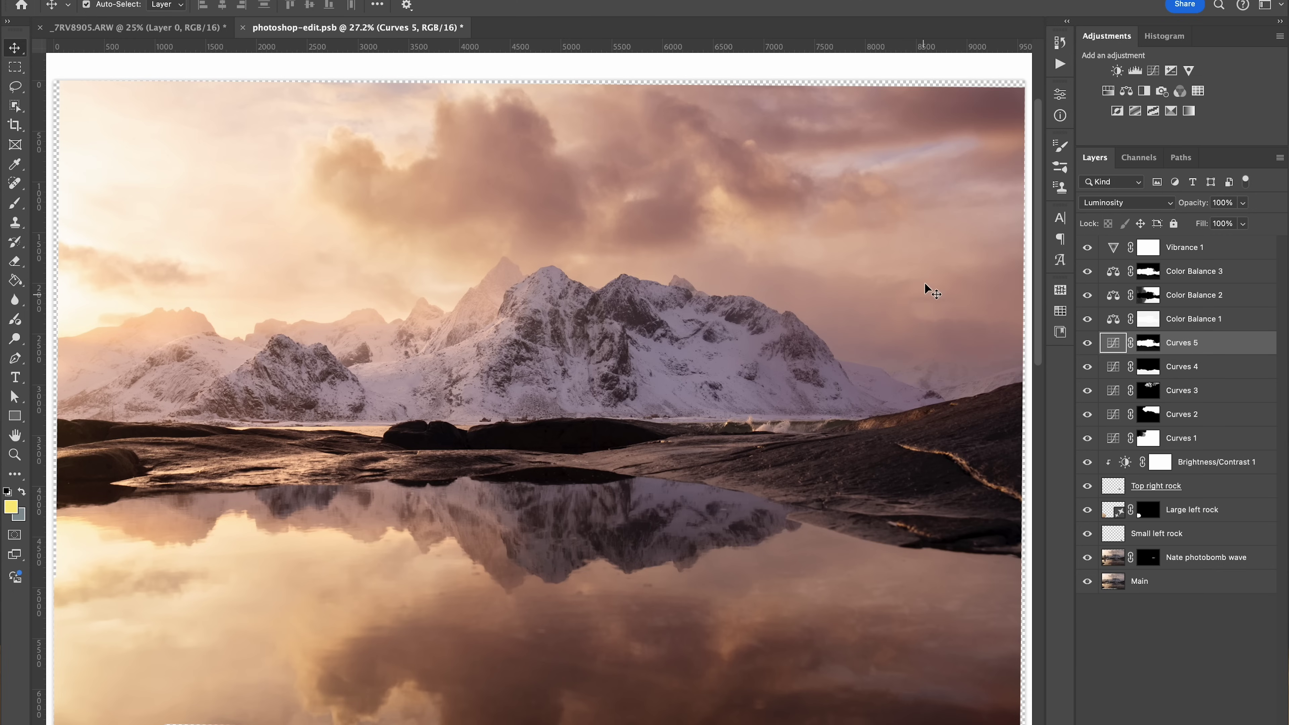
# - Add a Curves adjustment above the Vibrance layer and brighten the midtones with a point at input 123, output 135
pyautogui.click(1228, 248)
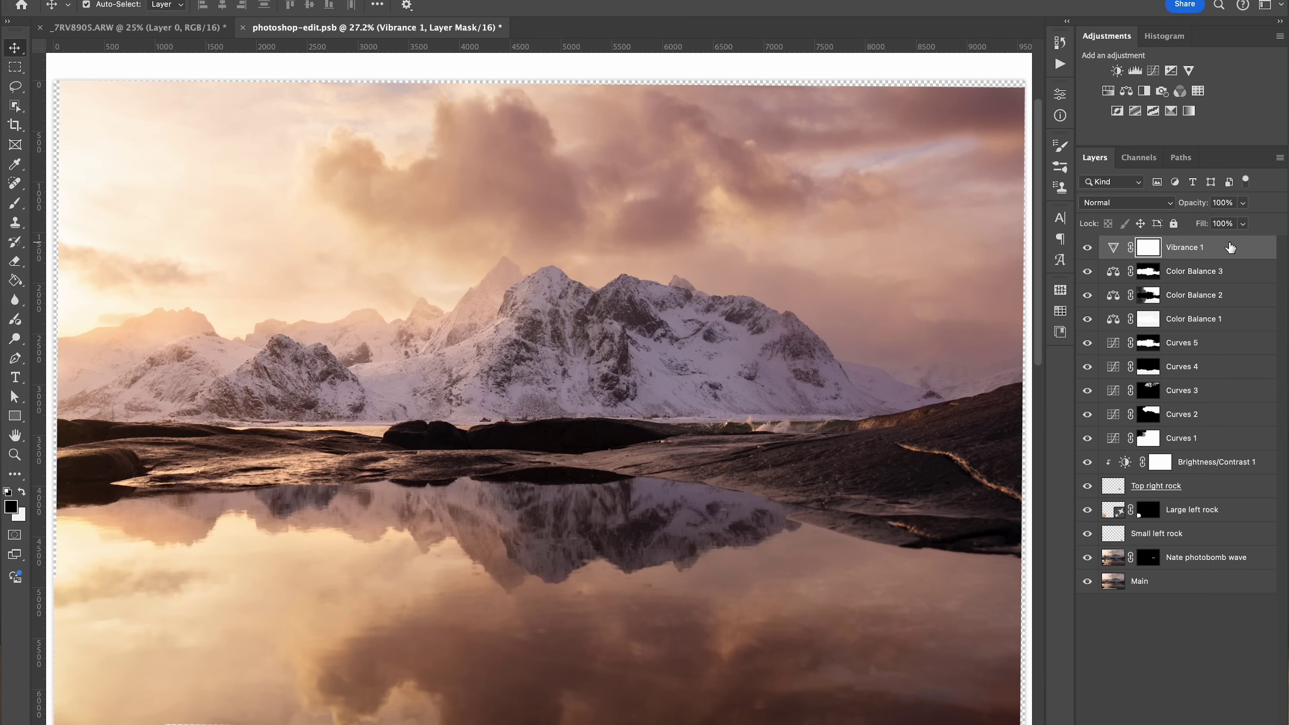
pyautogui.click(1153, 71)
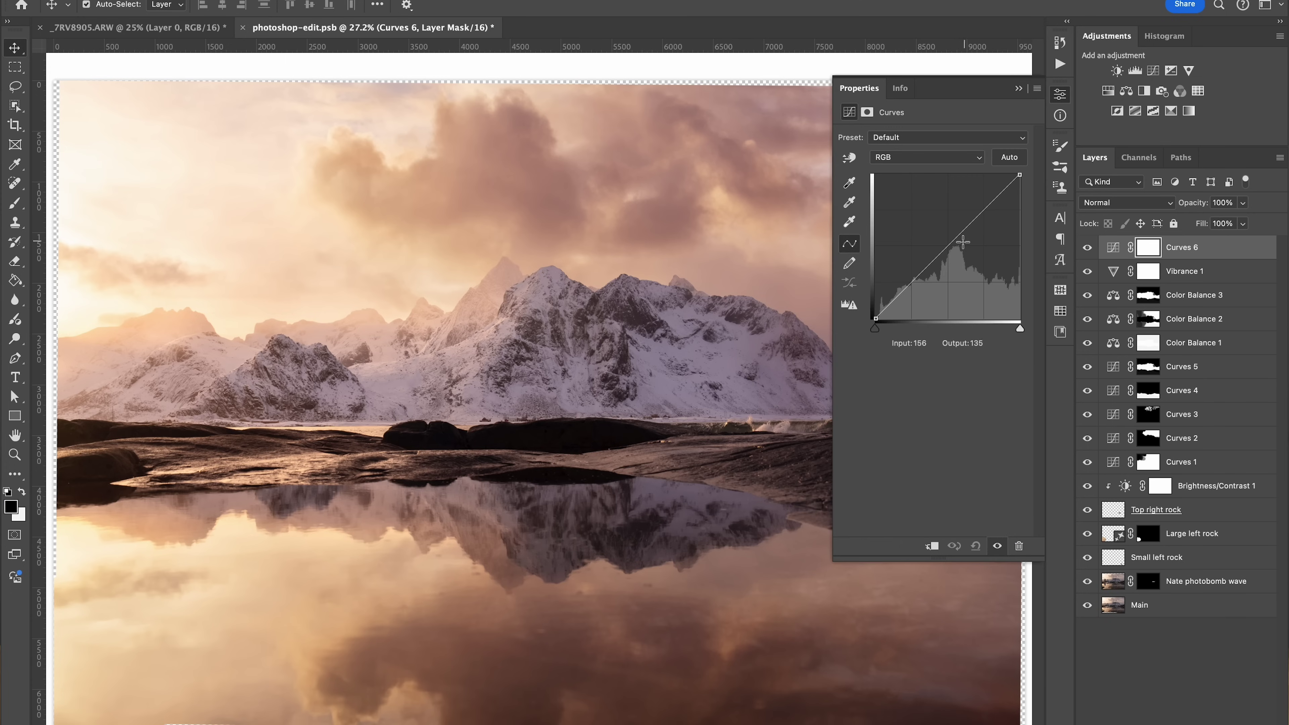
pyautogui.moveTo(948, 246); pyautogui.dragTo(945, 239)
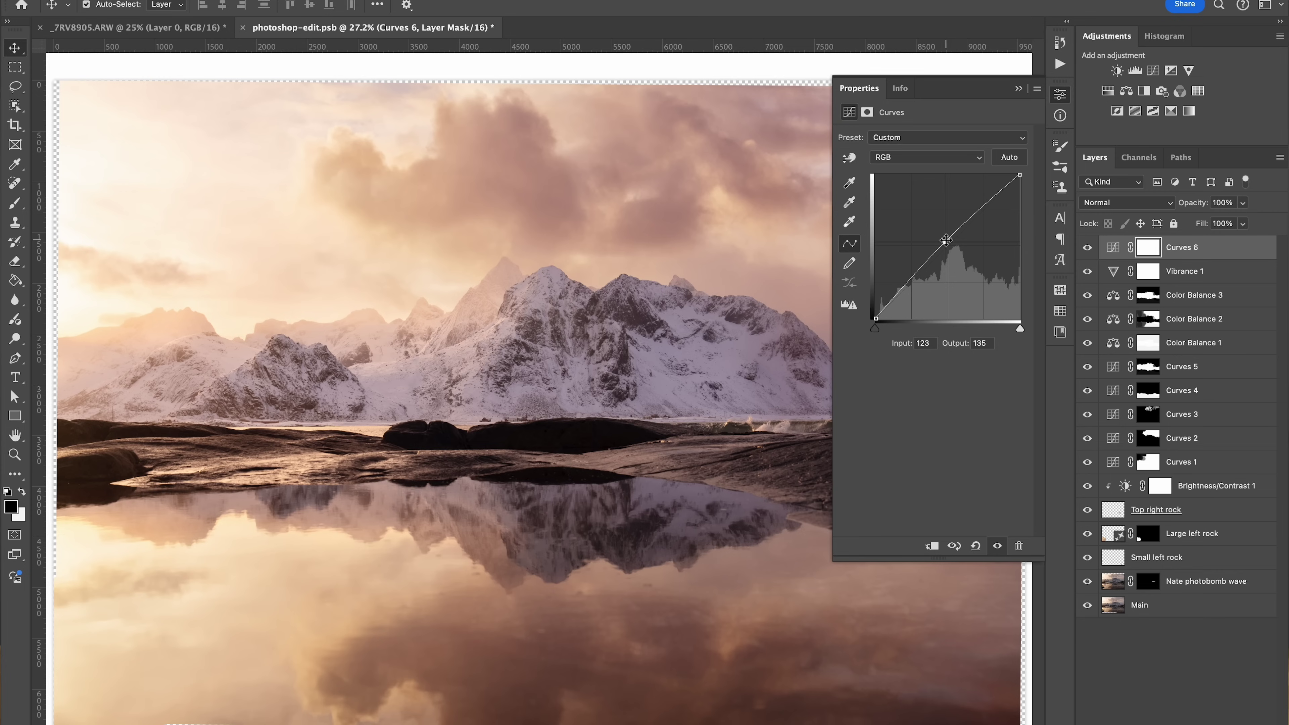
pyautogui.click(1018, 88)
# - Mask the new Curves adjustment off the bright left side of the sky and its reflection with black at 50% opacity
pyautogui.press('b')
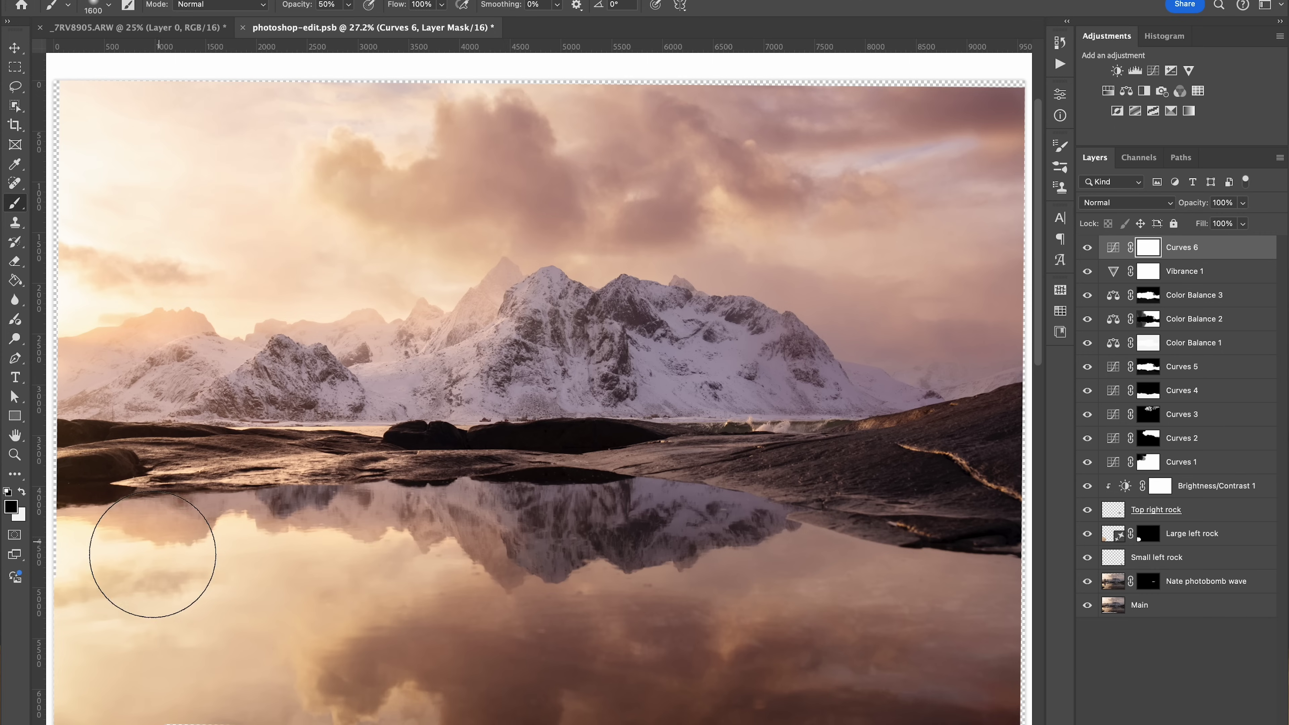
pyautogui.moveTo(127, 510)
pyautogui.mouseDown()
pyautogui.moveTo(115, 254)
pyautogui.moveTo(187, 150)
pyautogui.moveTo(219, 182)
pyautogui.mouseUp()
pyautogui.press('v')
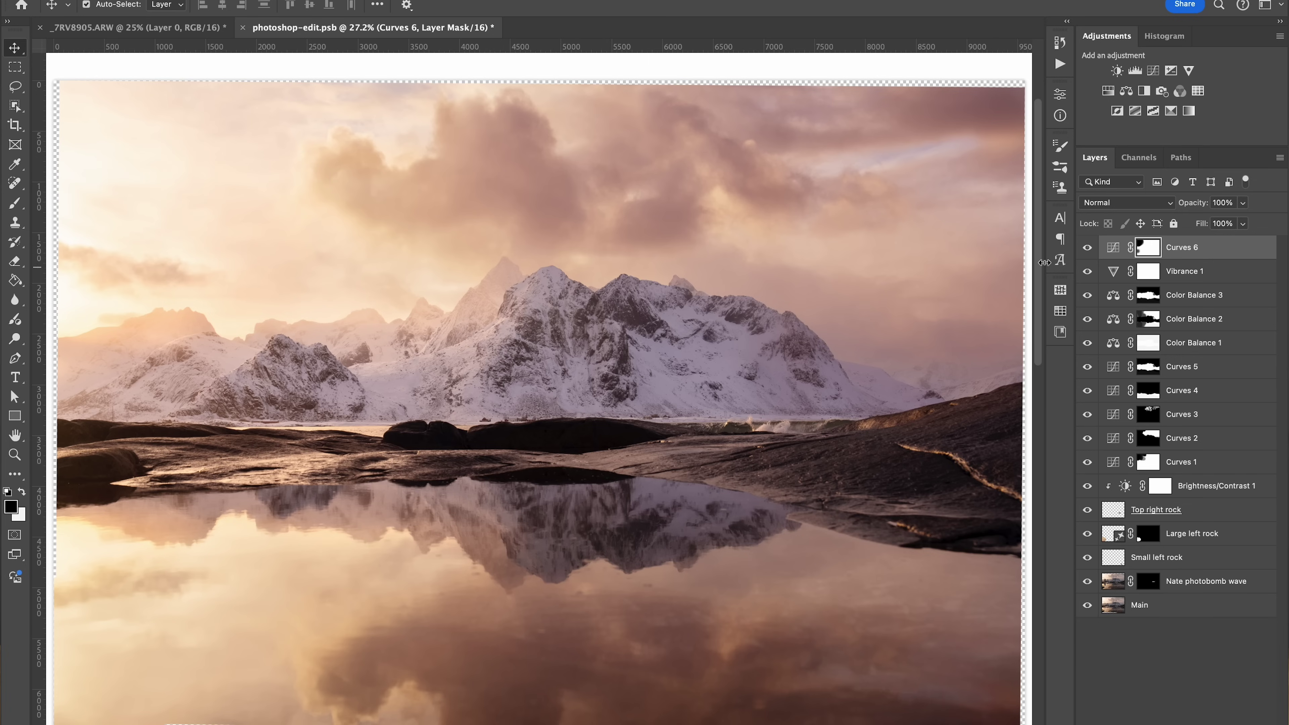
# - Fine-tune the shadows of the topmost Curves adjustment with an additional lower control point
pyautogui.doubleClick(1113, 248)
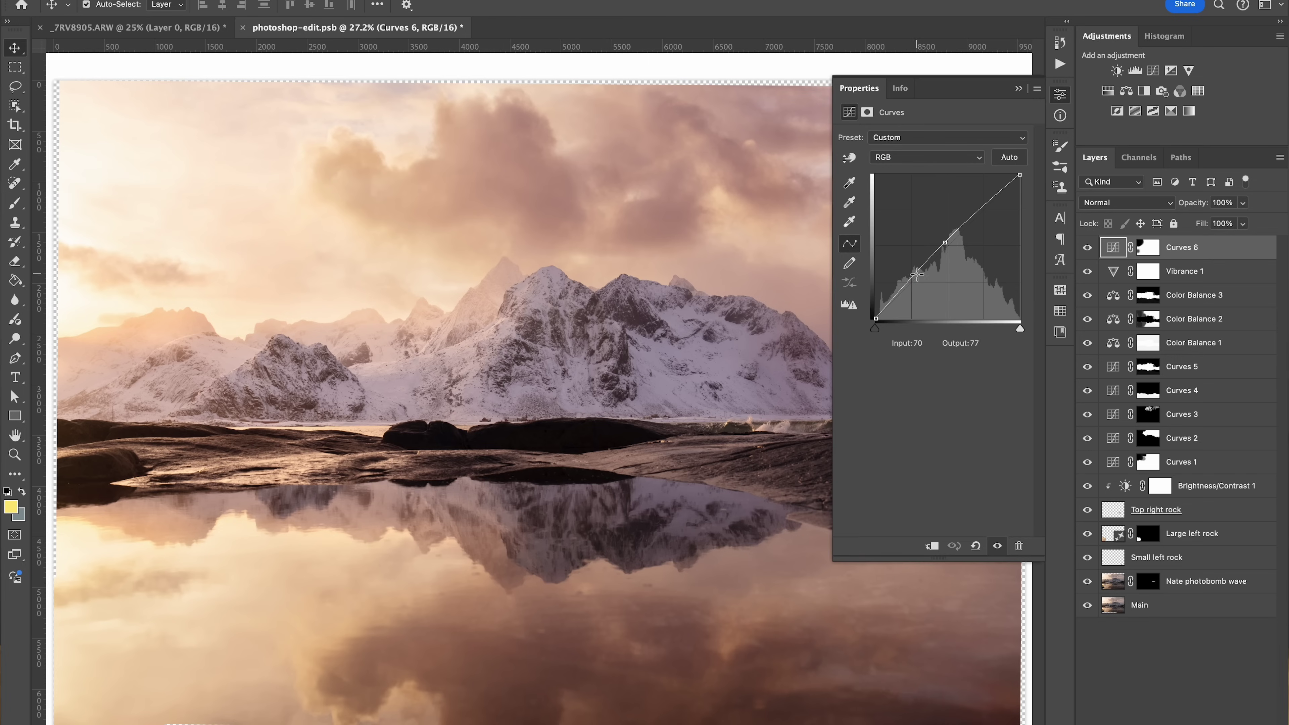
pyautogui.moveTo(911, 281); pyautogui.dragTo(916, 277)
pyautogui.click(1018, 89)
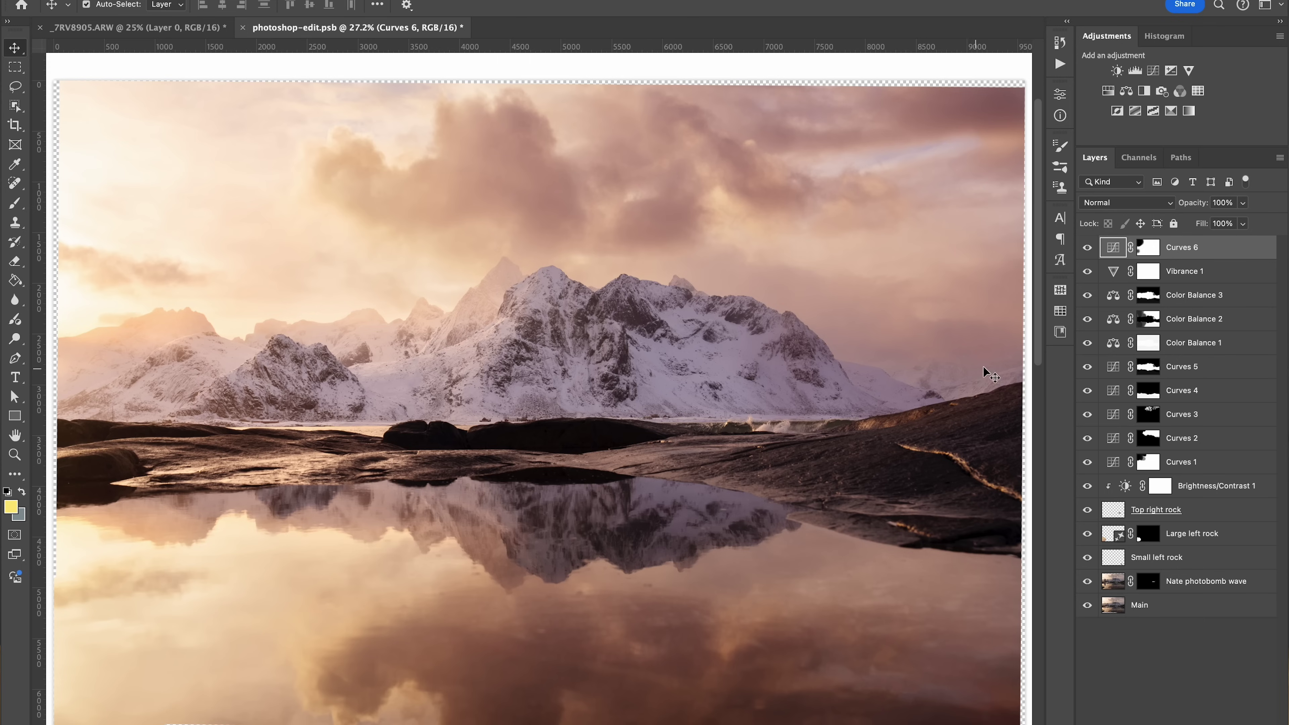
pyautogui.click(1149, 249)
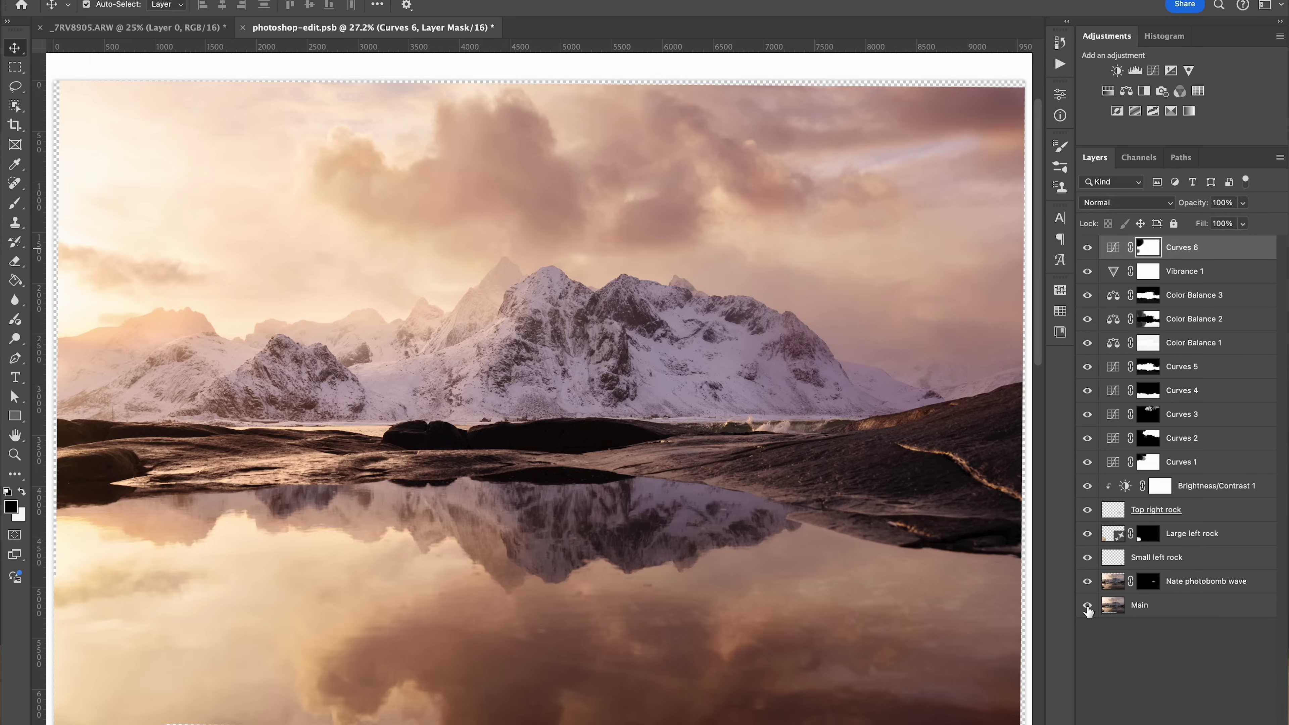
# - Compare the original Main layer alone with the full edit
pyautogui.keyDown('alt'); pyautogui.click(974, 534); pyautogui.keyUp('alt')
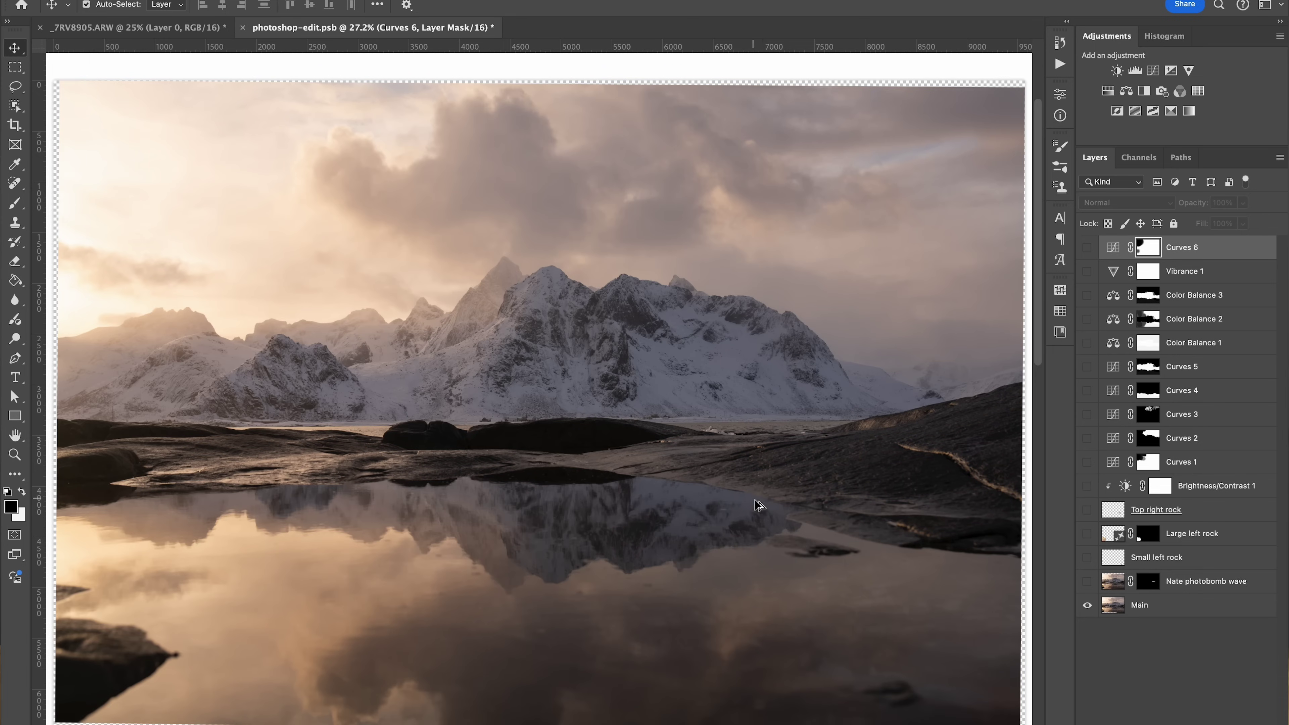
pyautogui.keyDown('alt'); pyautogui.click(1088, 605); pyautogui.keyUp('alt')
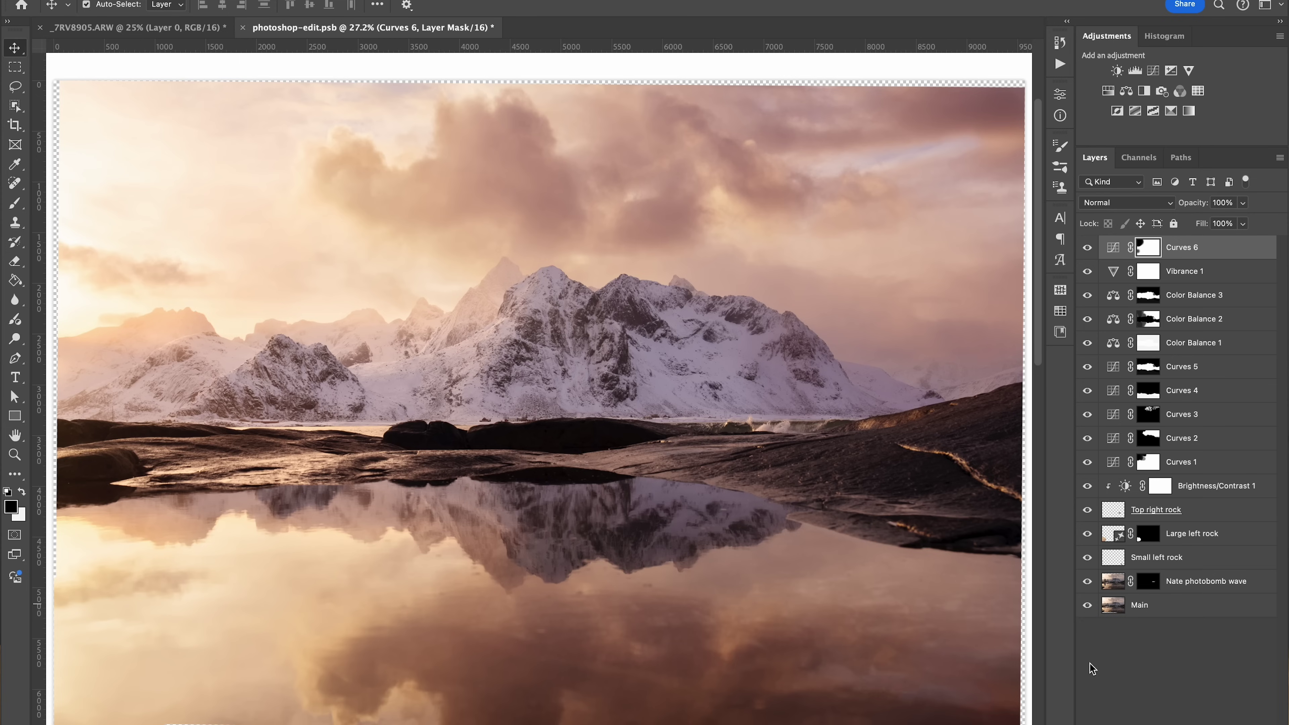
pyautogui.keyDown('alt'); pyautogui.click(1088, 605); pyautogui.keyUp('alt')
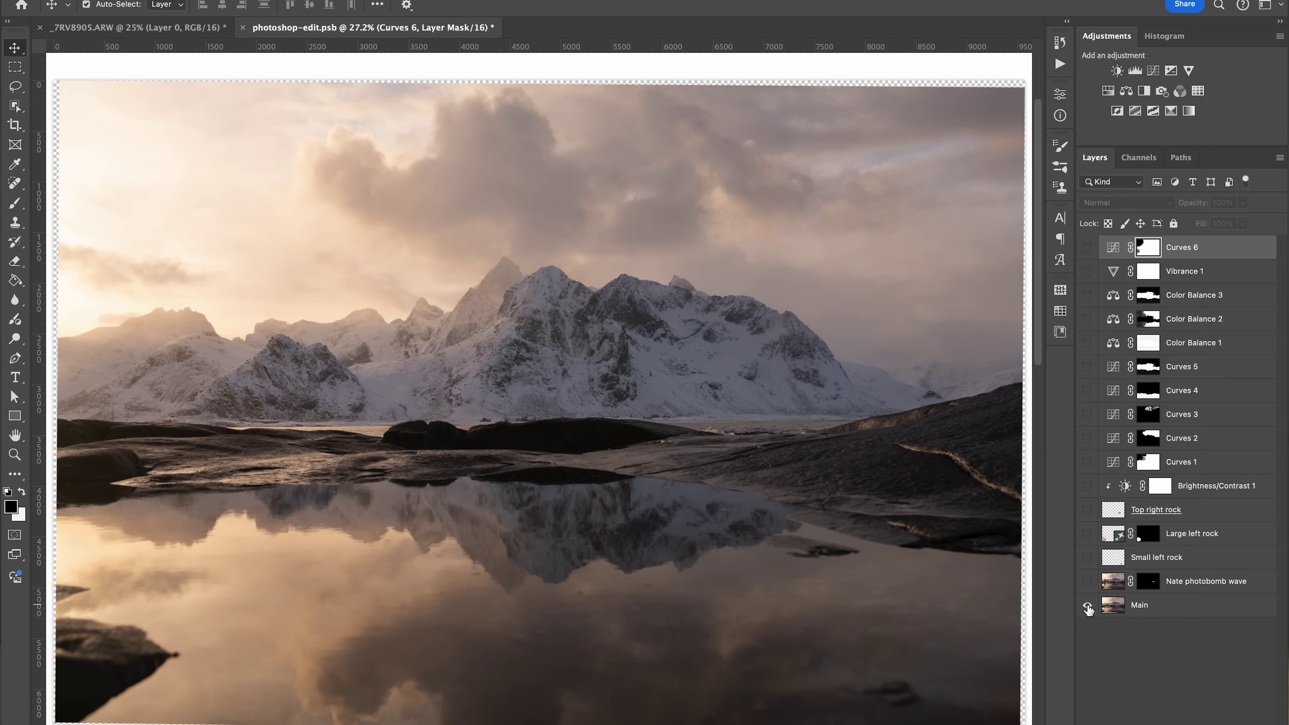
pyautogui.keyDown('alt'); pyautogui.click(1087, 605); pyautogui.keyUp('alt')
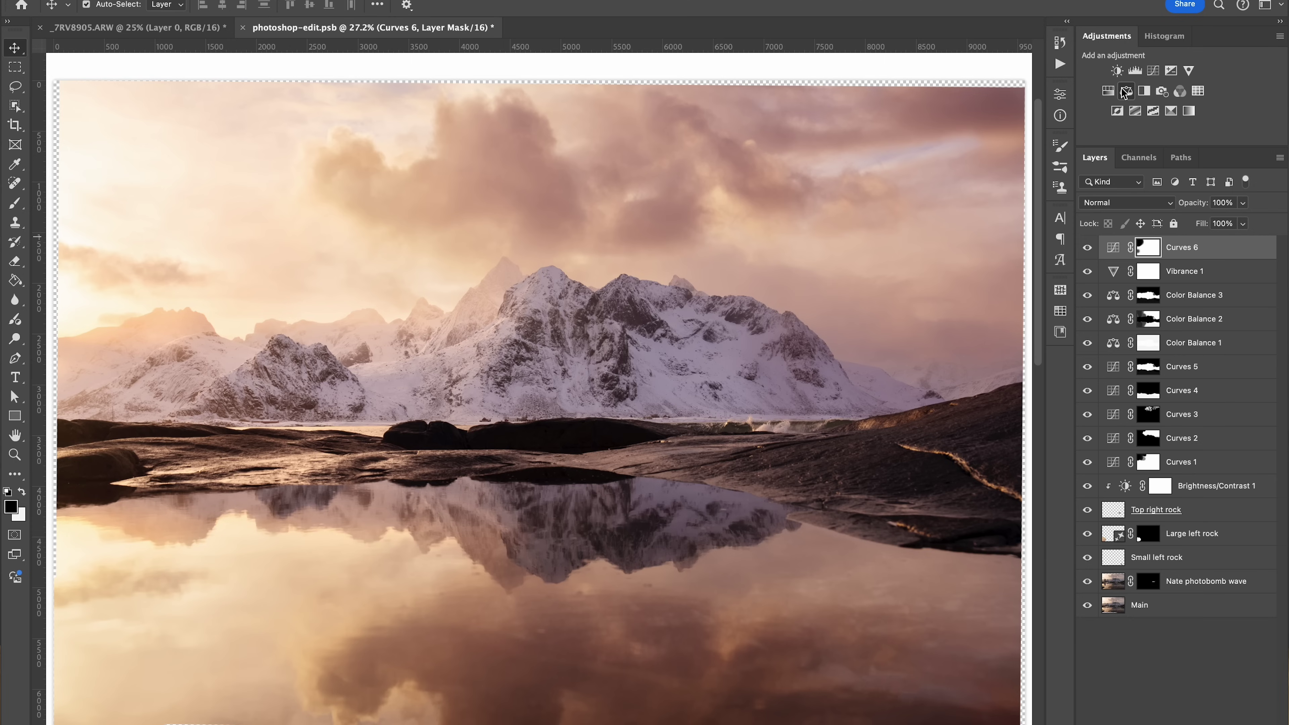
# - Add a fourth Color Balance adjustment on top and shift its midtones slightly toward green and yellow
pyautogui.keyDown('ctrl'); pyautogui.click(1149, 367); pyautogui.keyUp('ctrl')
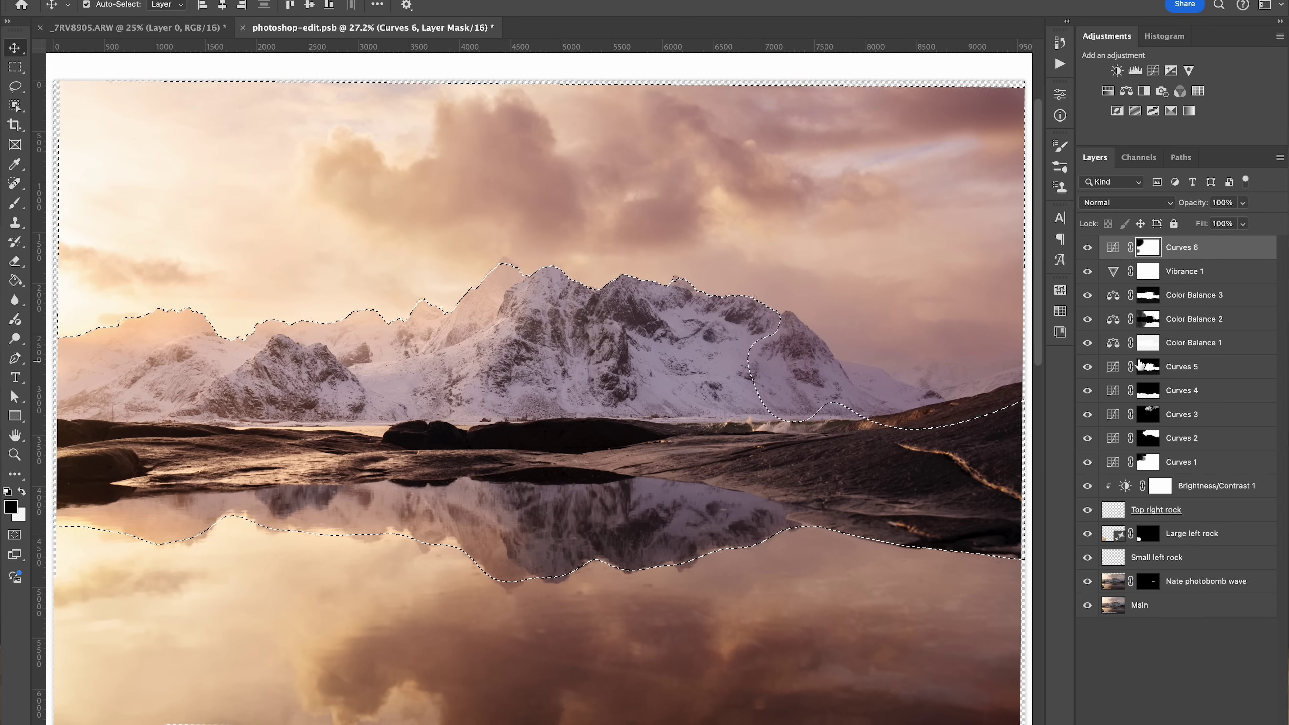
pyautogui.hotkey('ctrl', 'd')
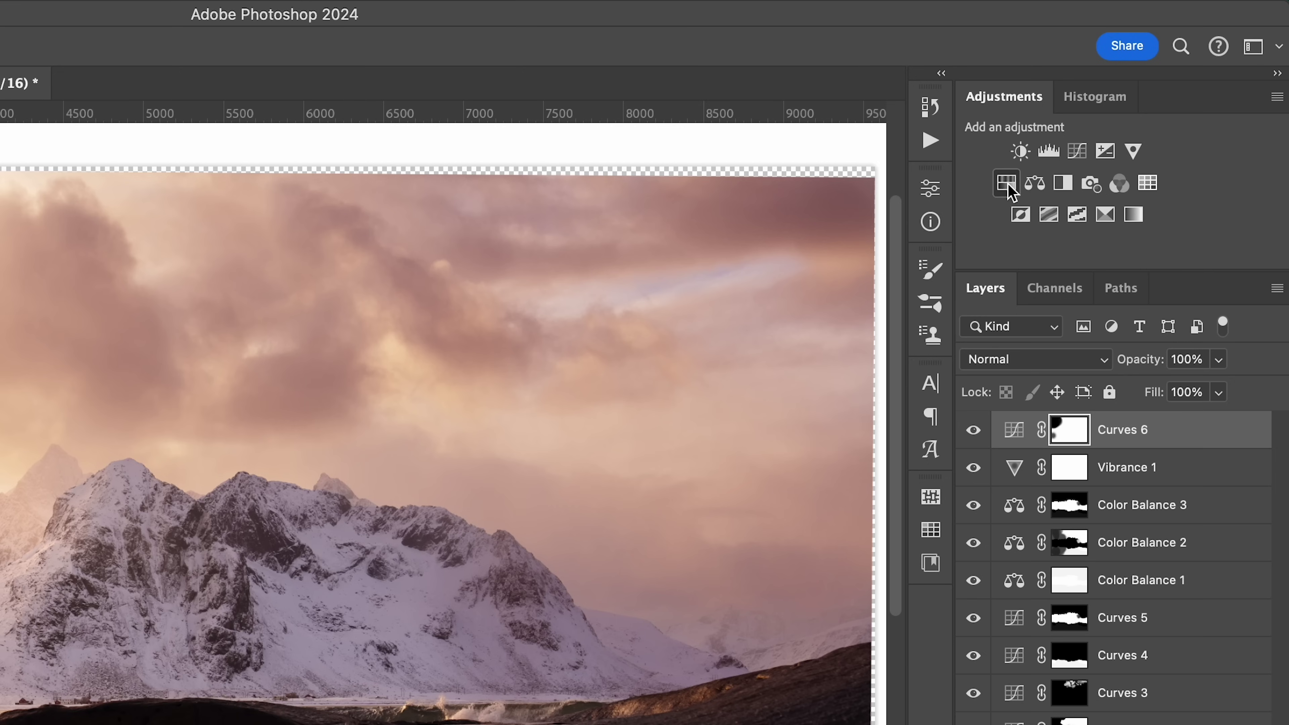
pyautogui.click(1034, 184)
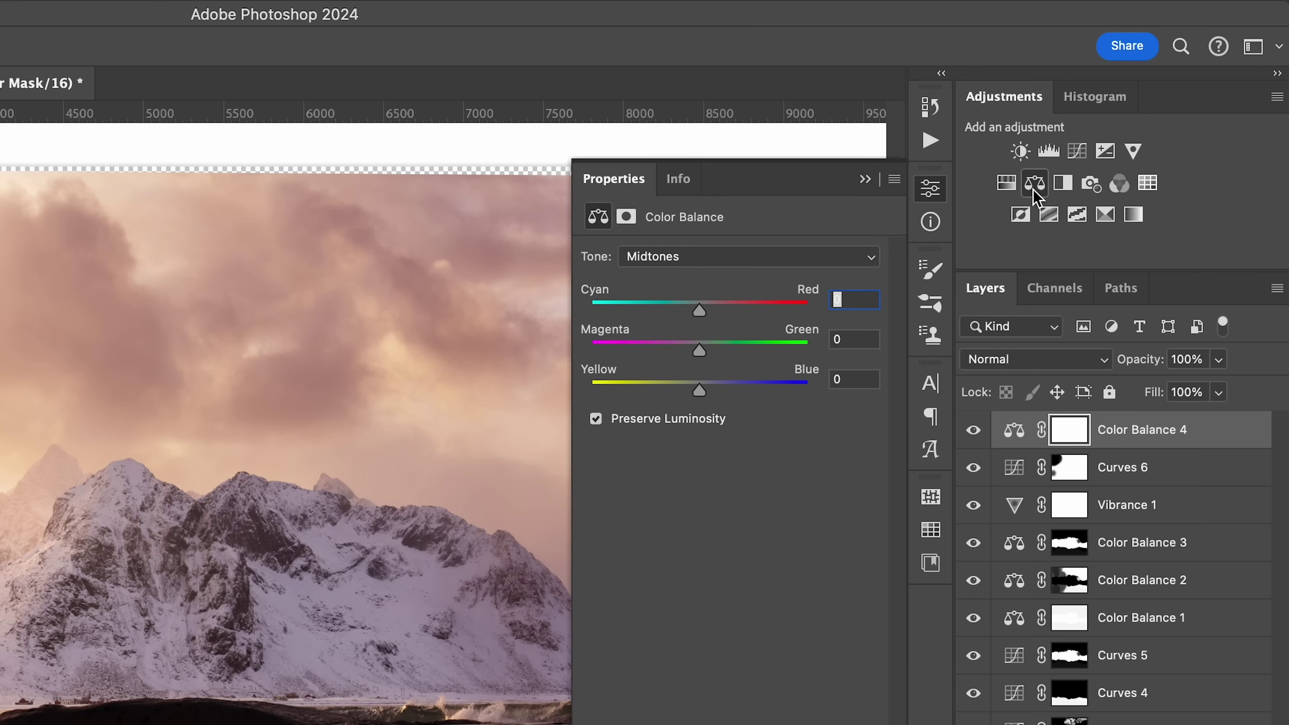
pyautogui.moveTo(463, 620); pyautogui.dragTo(164, 553)
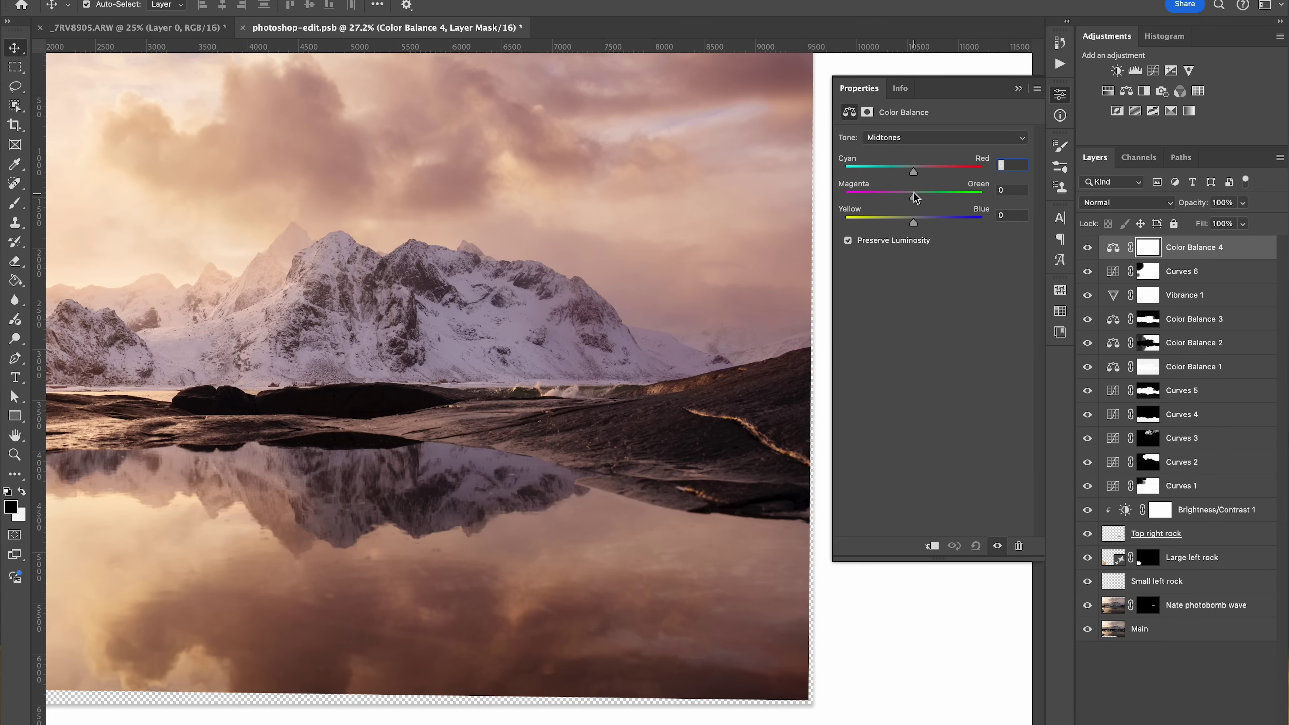
pyautogui.moveTo(914, 192); pyautogui.dragTo(915, 192)
pyautogui.moveTo(917, 222); pyautogui.dragTo(911, 218)
pyautogui.click(1020, 89)
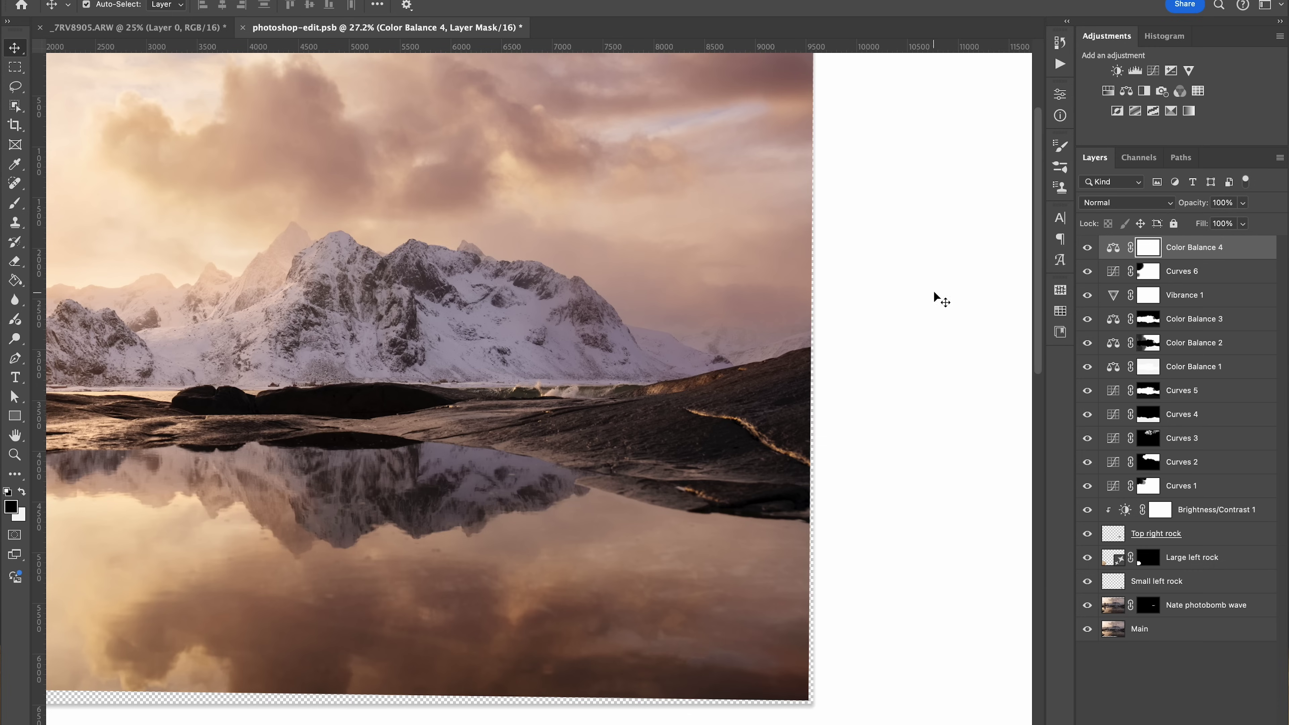
# - Invert the new Color Balance mask and reveal the effect over the mountain's right side with a 600 px white brush
pyautogui.hotkey('ctrl', 'i')
pyautogui.press('b')
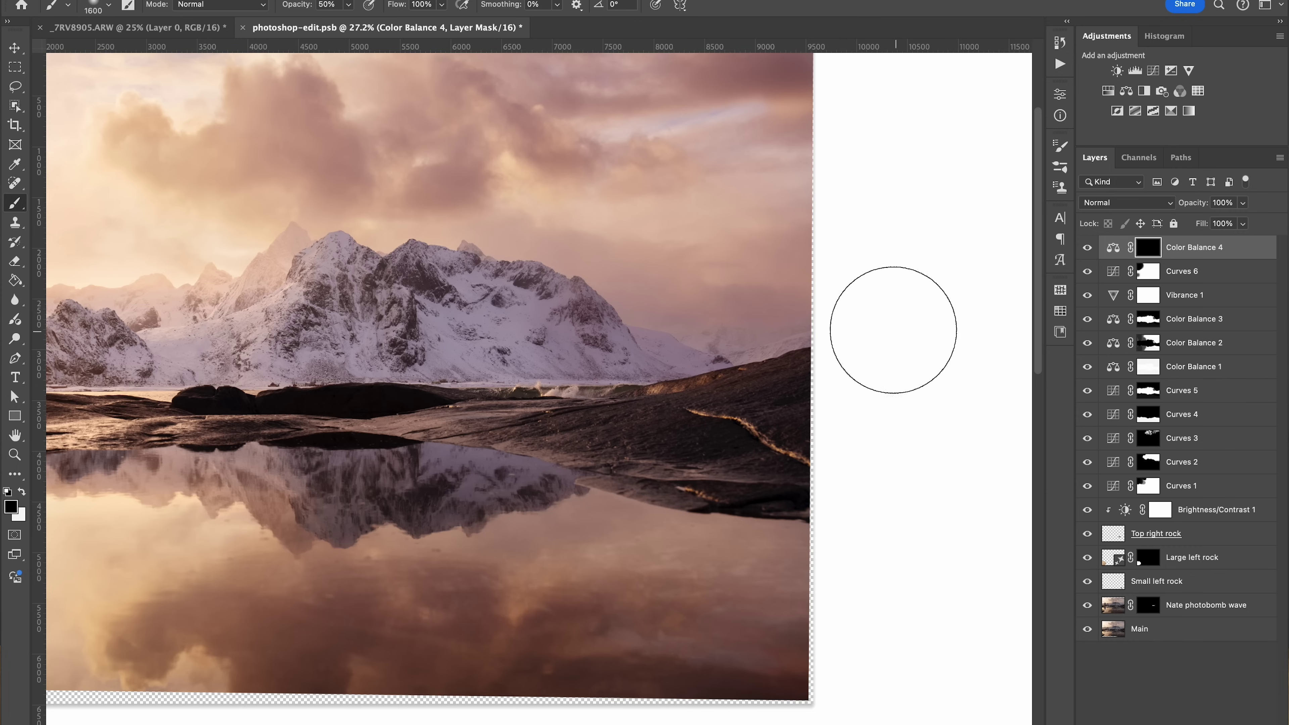
pyautogui.press('[')
pyautogui.press('[')
pyautogui.press('[')
pyautogui.press('[')
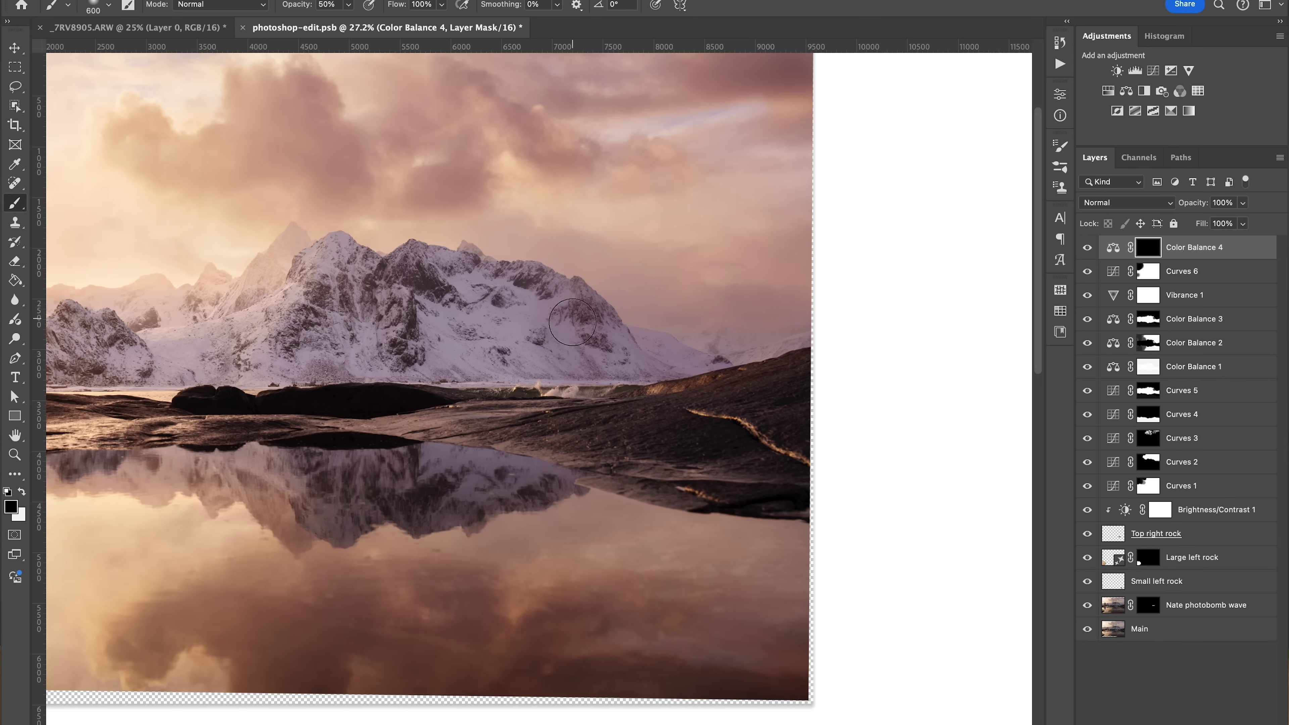
pyautogui.press('x')
pyautogui.moveTo(599, 343)
pyautogui.mouseDown()
pyautogui.moveTo(589, 327)
pyautogui.moveTo(598, 367)
pyautogui.mouseUp()
pyautogui.moveTo(479, 341); pyautogui.dragTo(725, 351)
pyautogui.press('x')
pyautogui.press('x')
# - Compare the image with the fourth Color Balance adjustment hidden and shown
pyautogui.hscroll(-5, 880, 418)
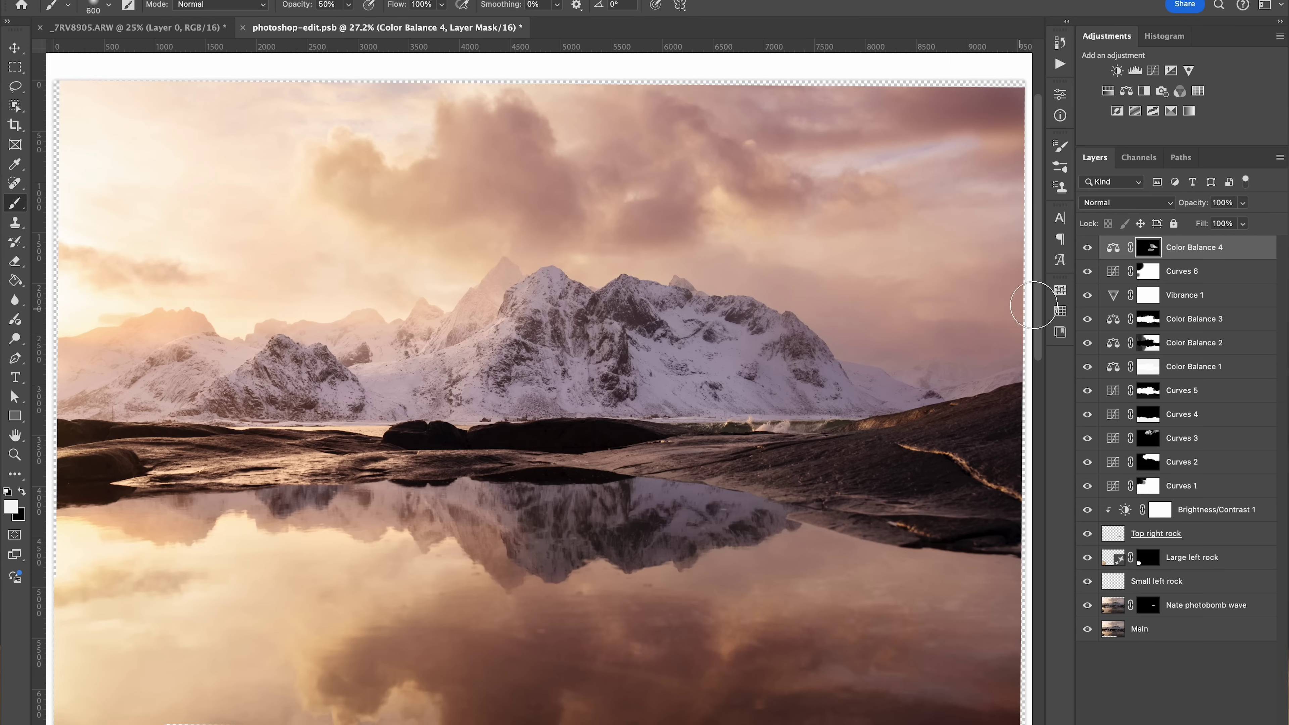
pyautogui.click(1088, 248)
pyautogui.click(1088, 248)
pyautogui.press('v')
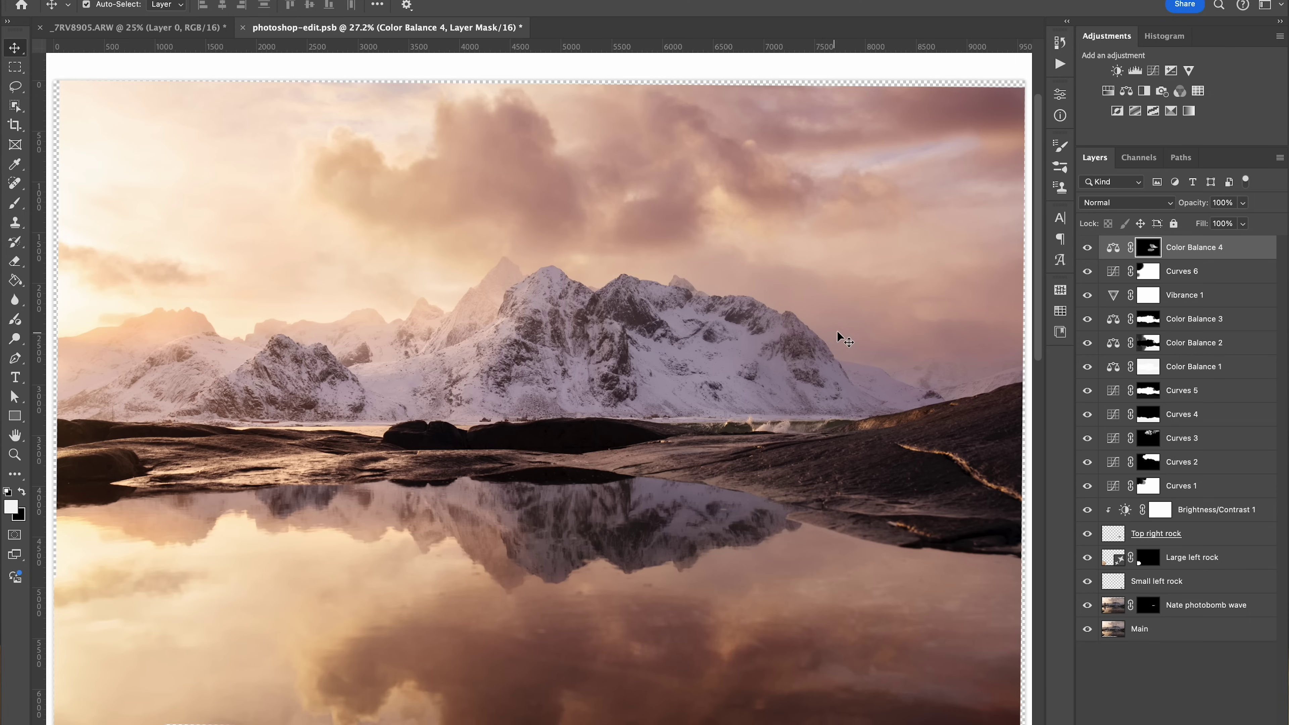
# - Set the crop to Original Ratio and straighten the image along the shoreline below the mountains
pyautogui.press('c')
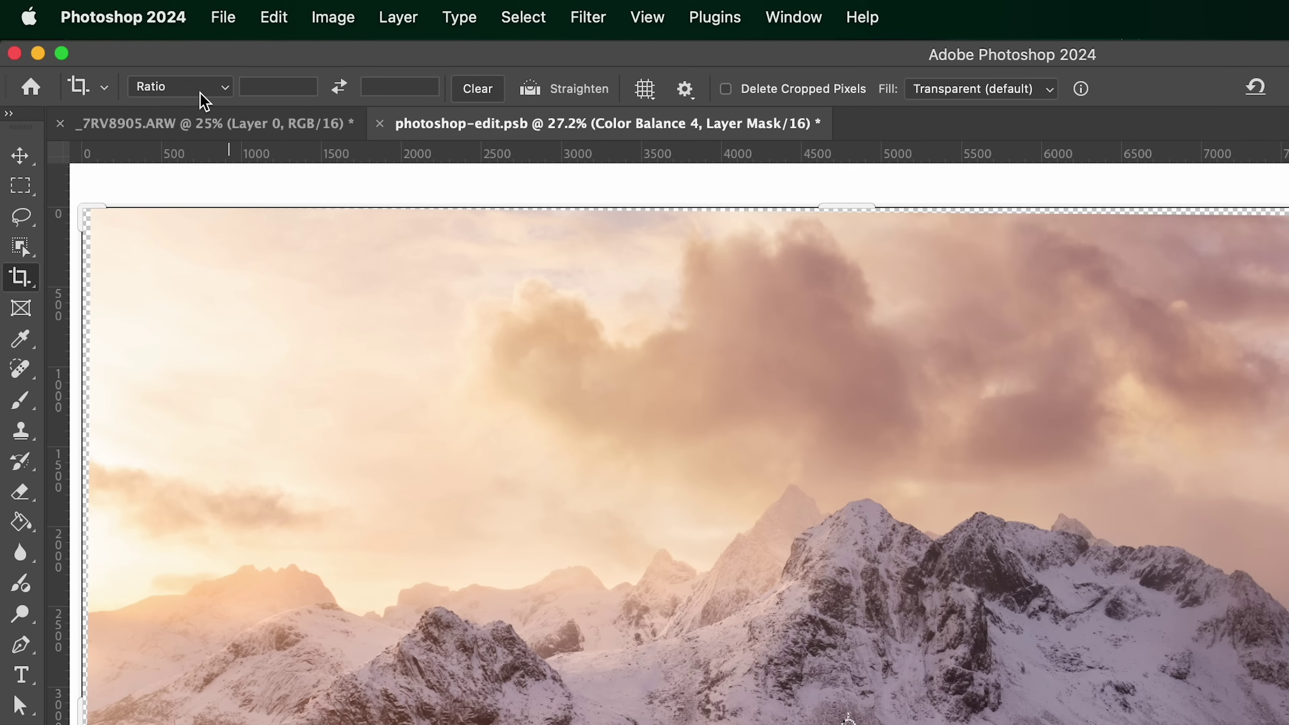
pyautogui.click(200, 94)
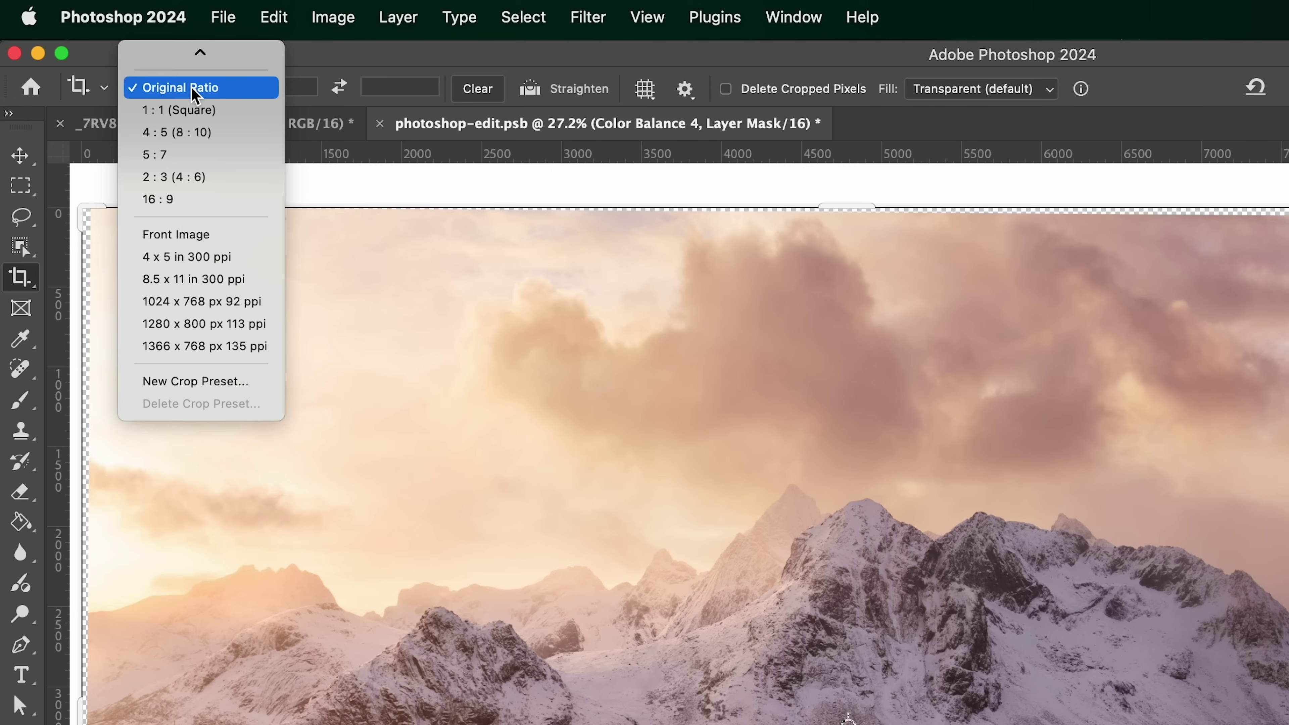
pyautogui.click(202, 89)
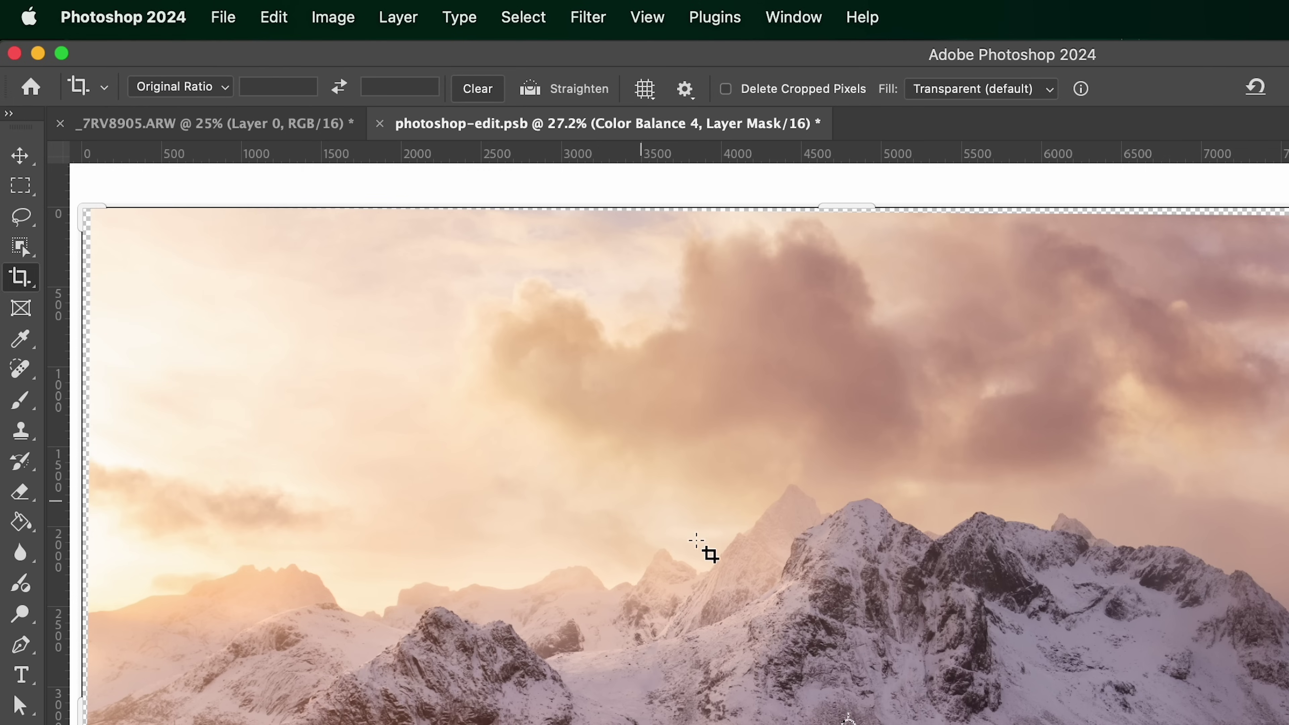
pyautogui.click(530, 87)
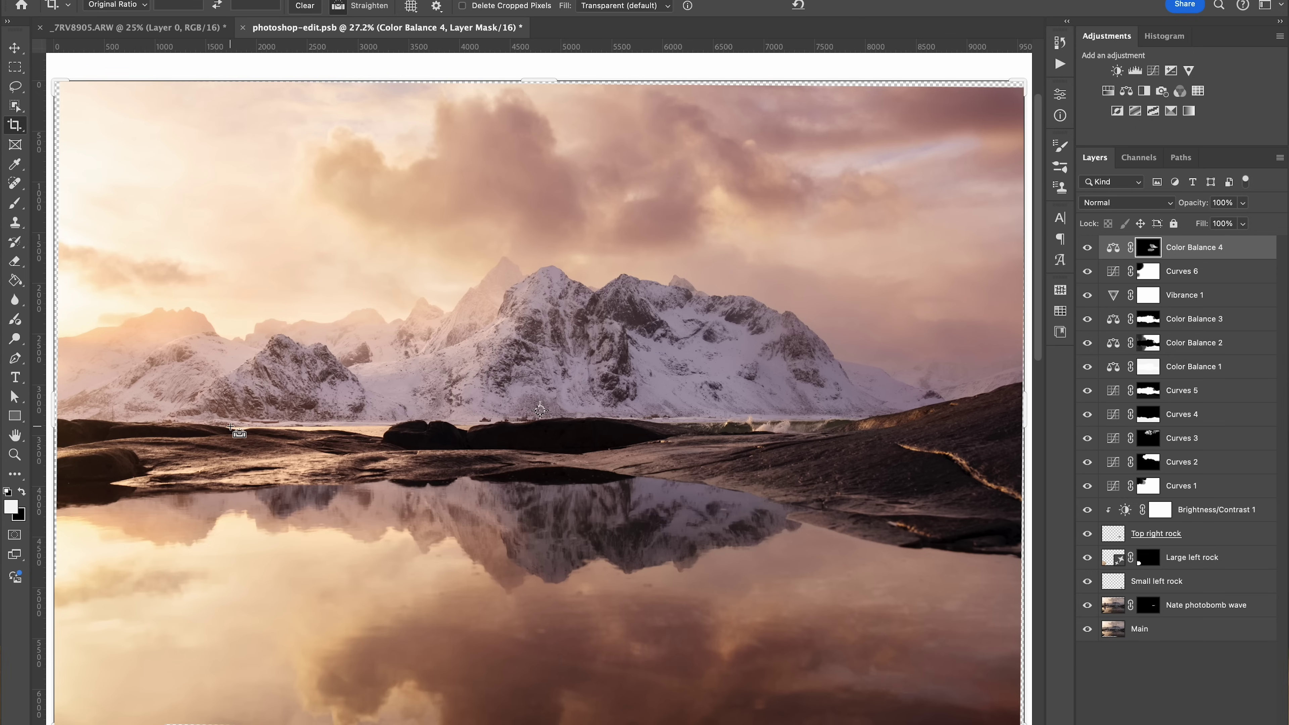
pyautogui.moveTo(231, 426); pyautogui.dragTo(786, 419)
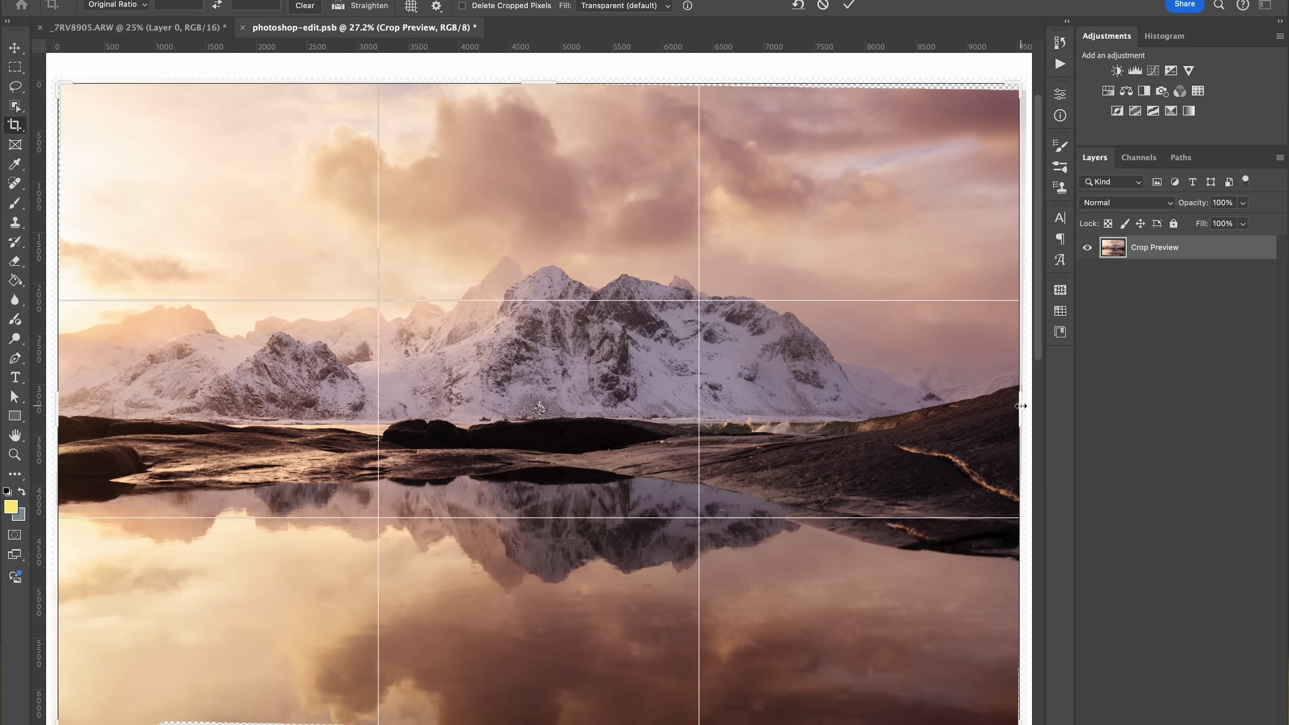
# - Tighten the crop from both sides to exclude the transparent edges and apply it
pyautogui.moveTo(1021, 406); pyautogui.dragTo(1009, 400)
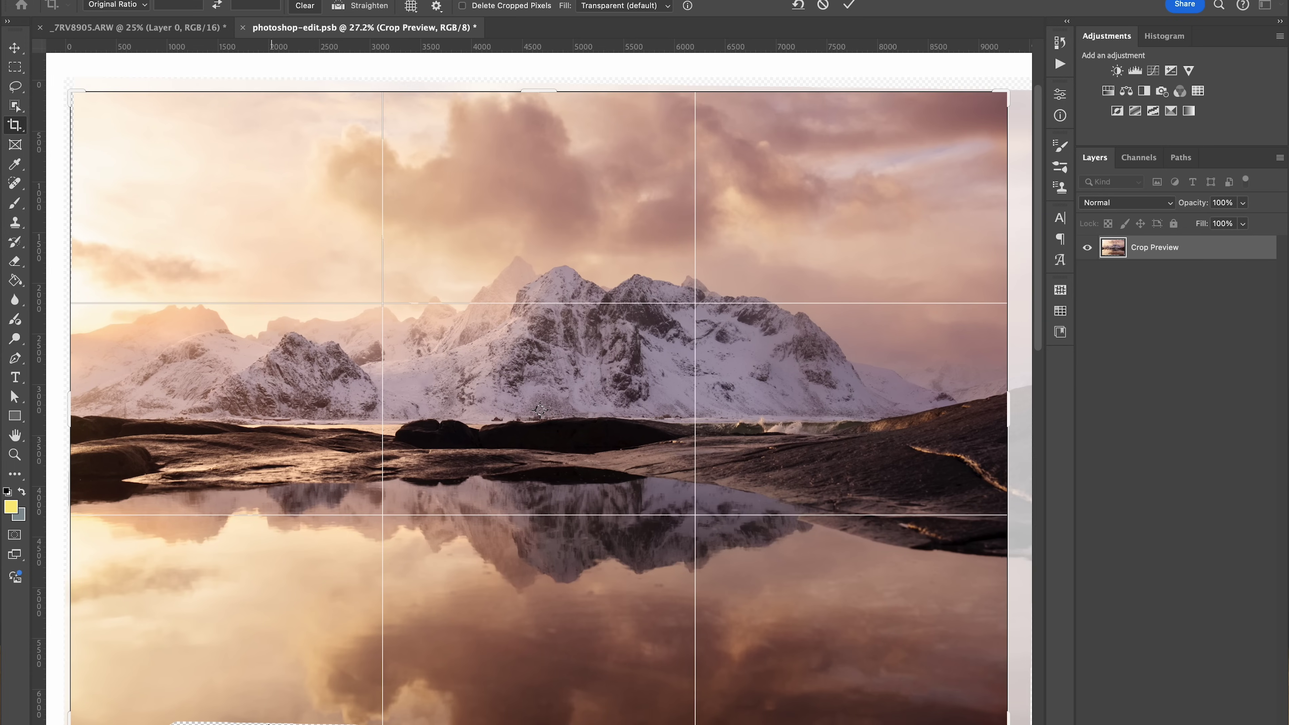
pyautogui.moveTo(72, 406); pyautogui.dragTo(77, 401)
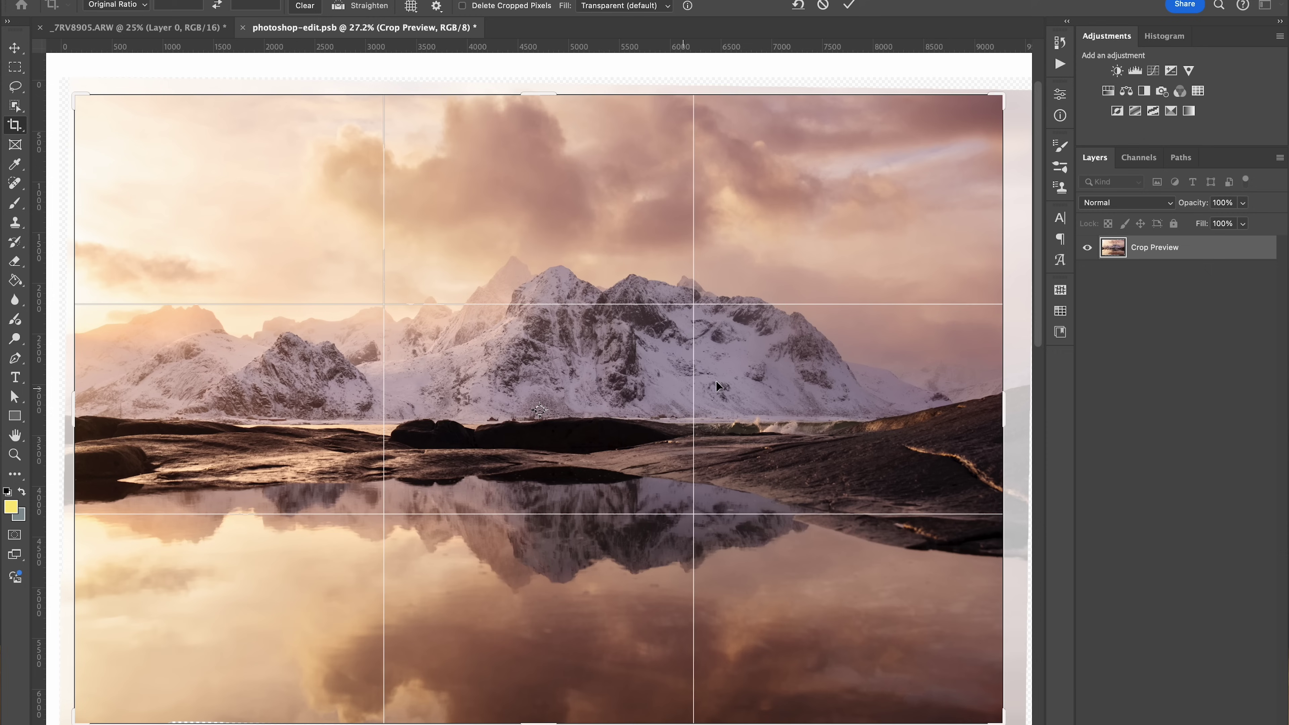
pyautogui.moveTo(1002, 406); pyautogui.dragTo(996, 409)
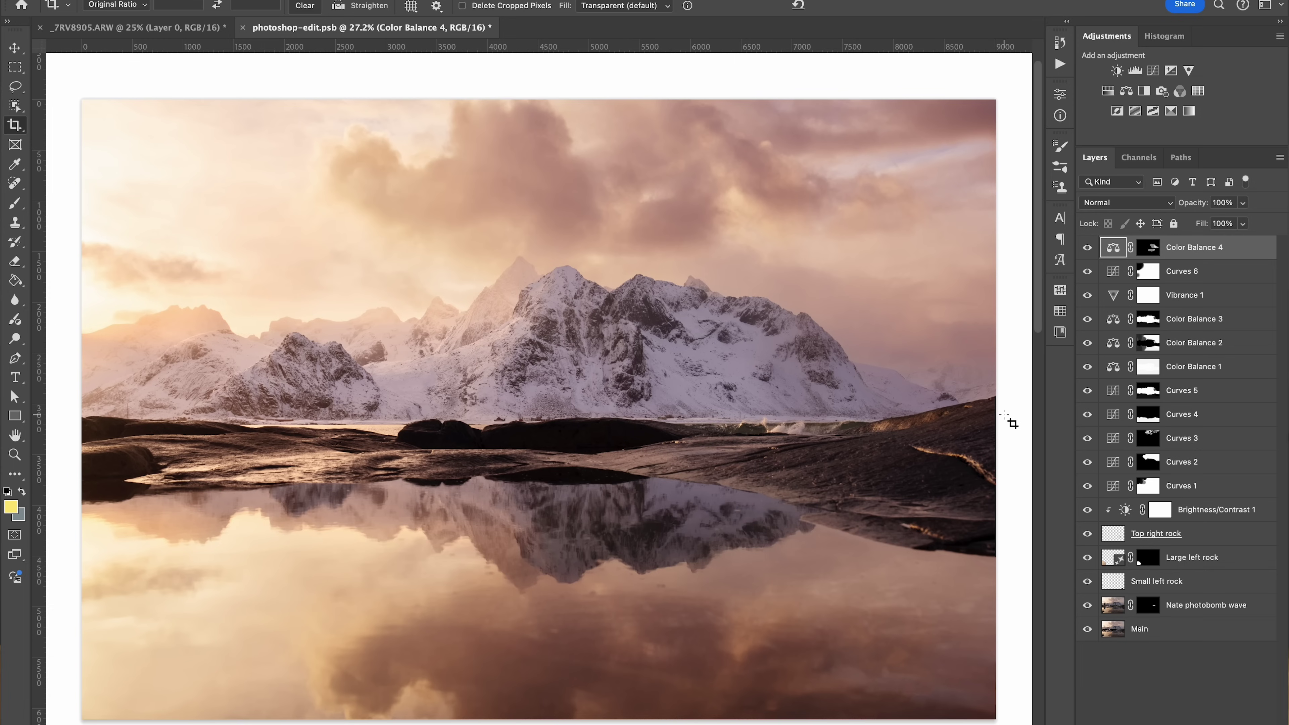
pyautogui.press('v')
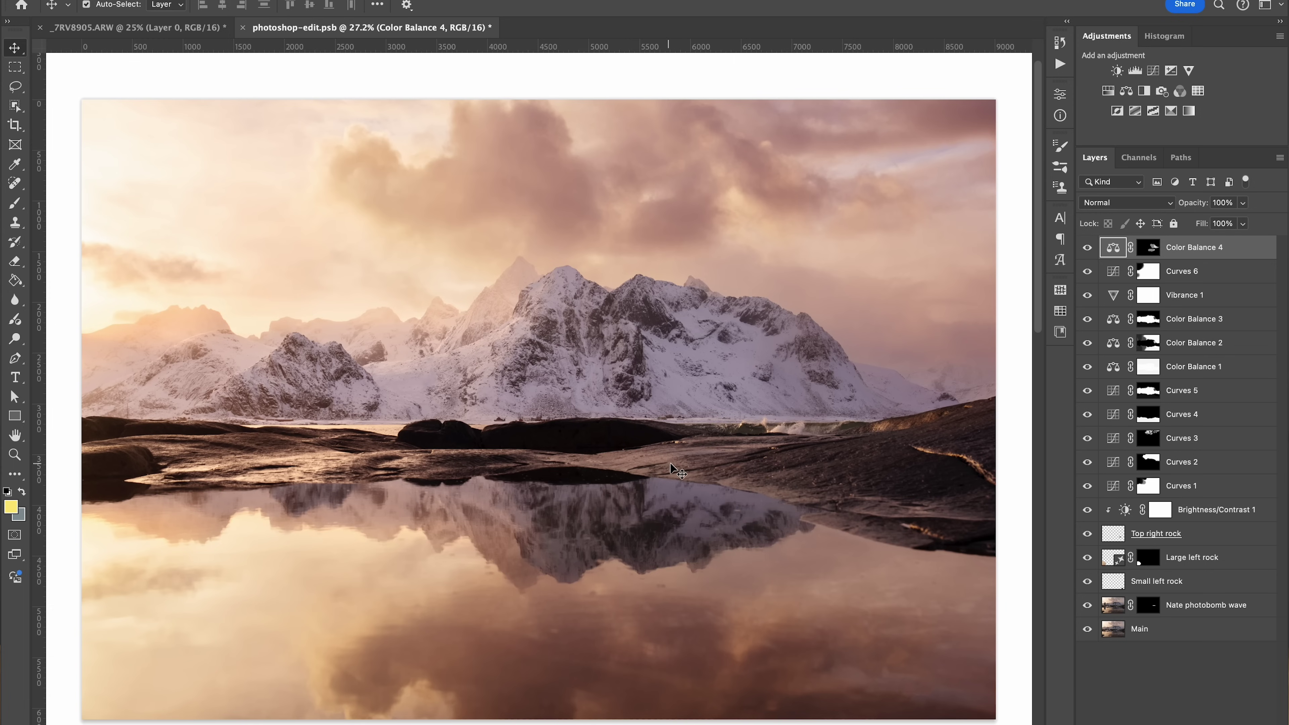
# - Compare the finished edit with the original by showing only the Main layer, and restore all layers
pyautogui.keyDown('alt'); pyautogui.click(1086, 630); pyautogui.keyUp('alt')
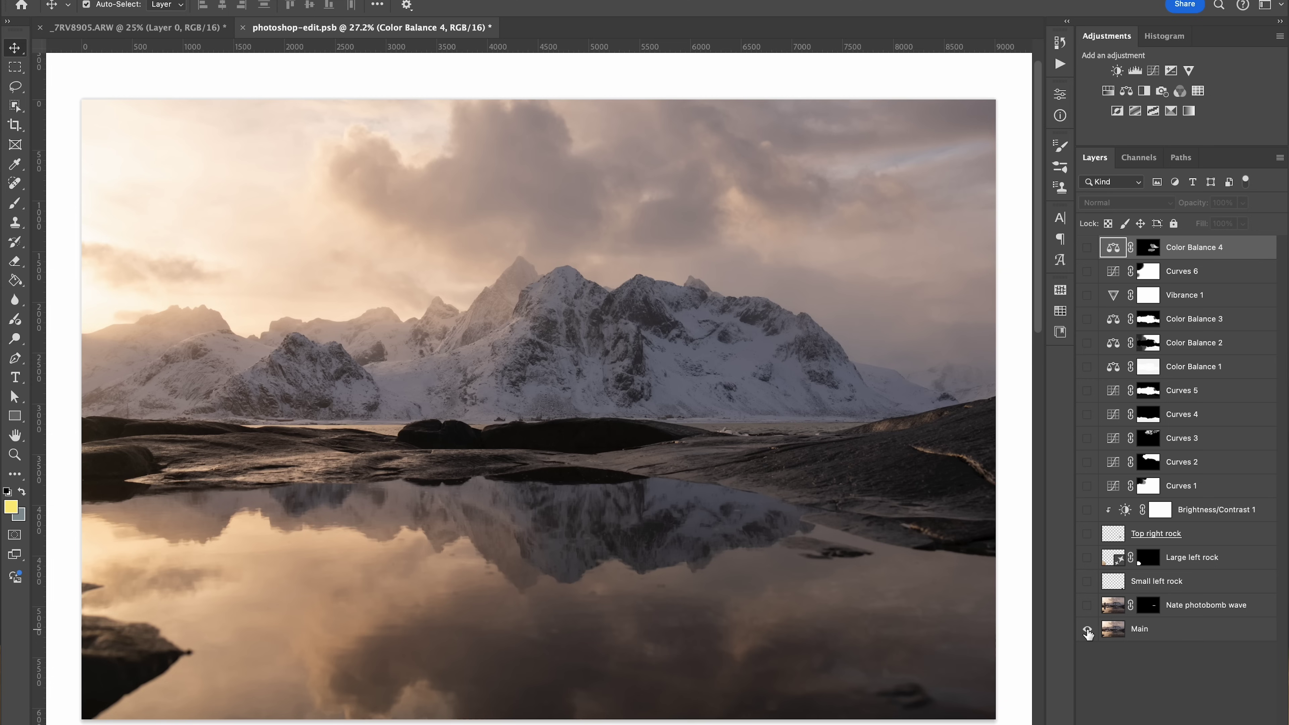
pyautogui.keyDown('alt'); pyautogui.click(1087, 630); pyautogui.keyUp('alt')
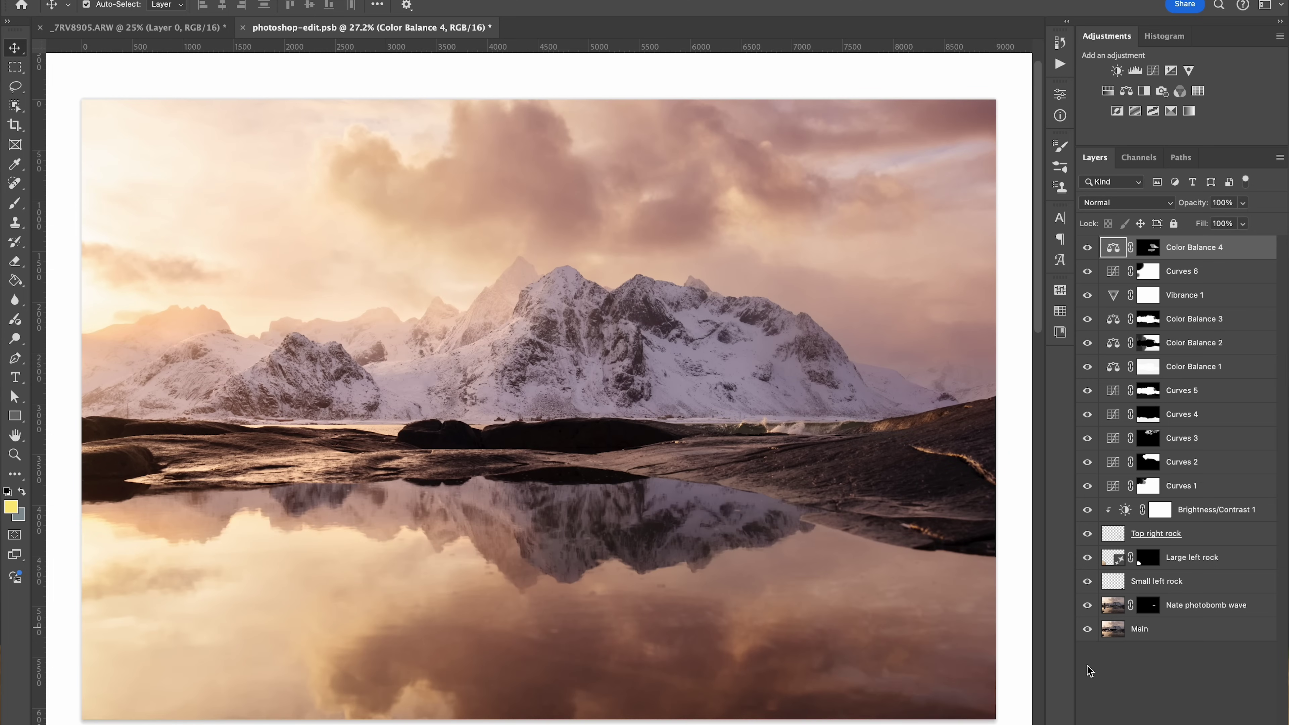
# - Preview the photo against a black canvas surround and switch the surround back to the Custom color
pyautogui.rightClick(744, 65)
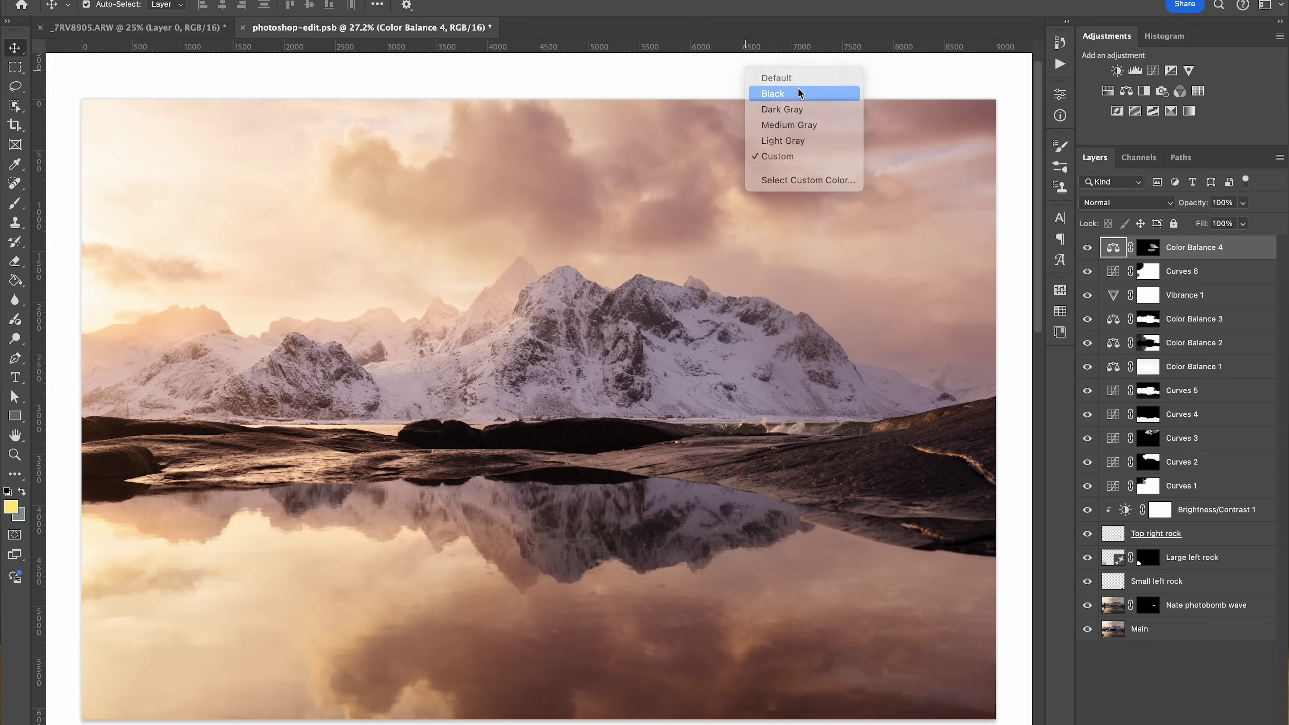
pyautogui.click(784, 94)
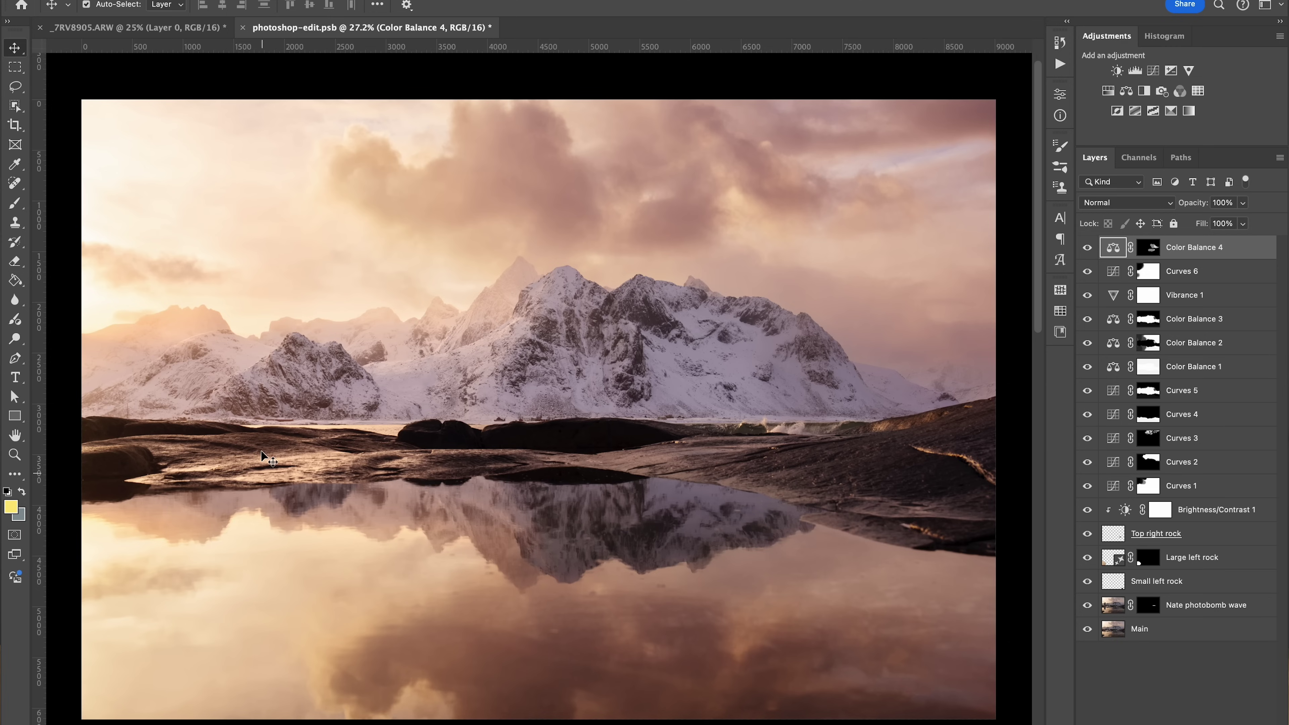
pyautogui.rightClick(630, 73)
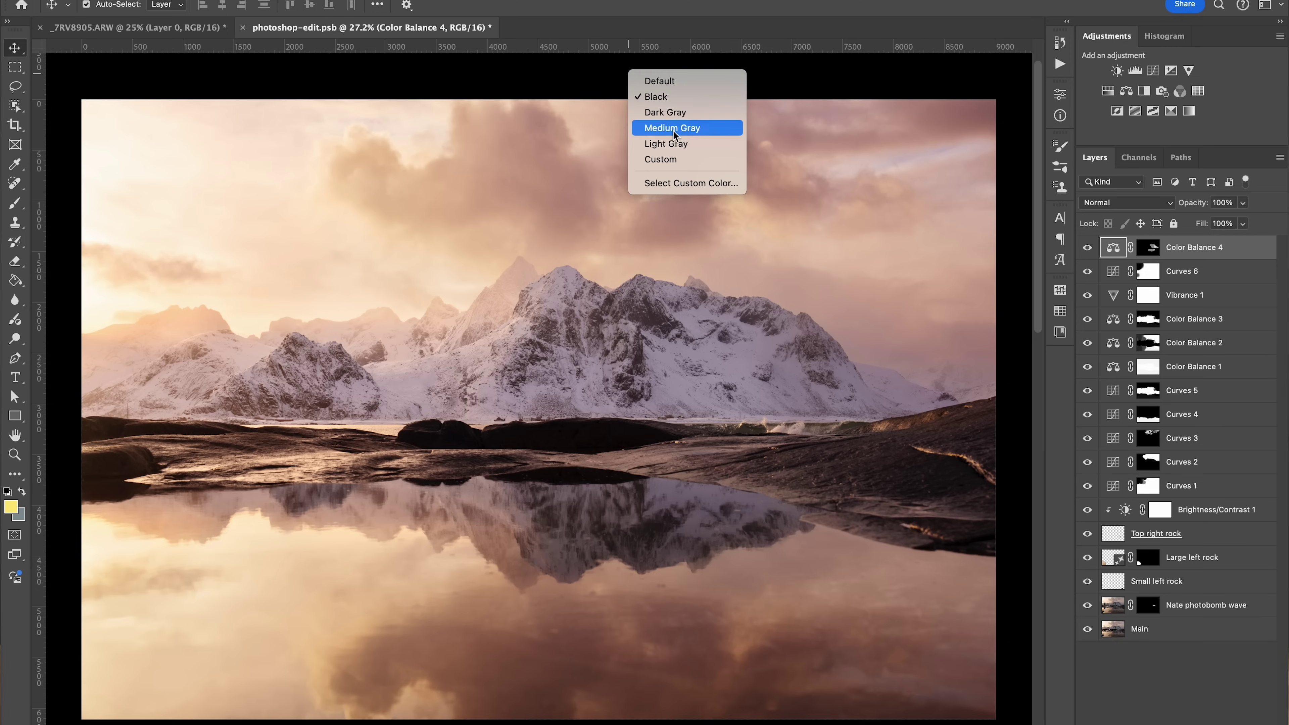
pyautogui.click(691, 161)
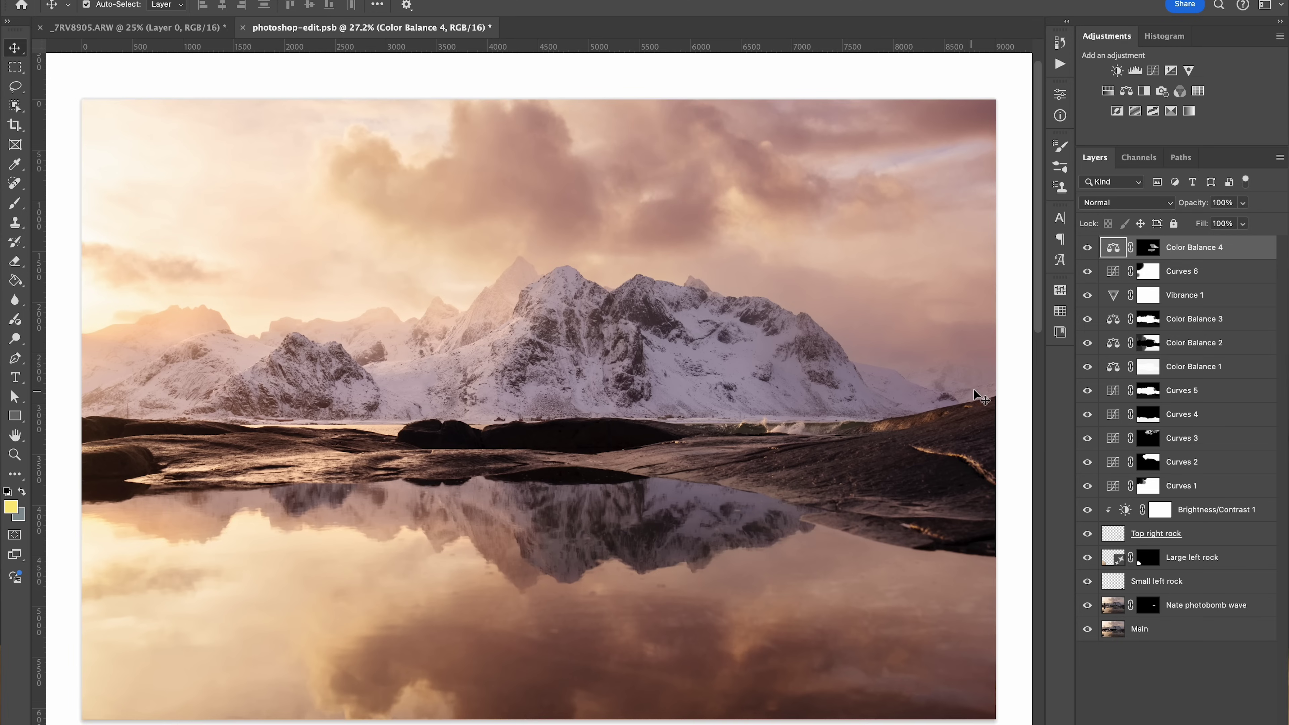